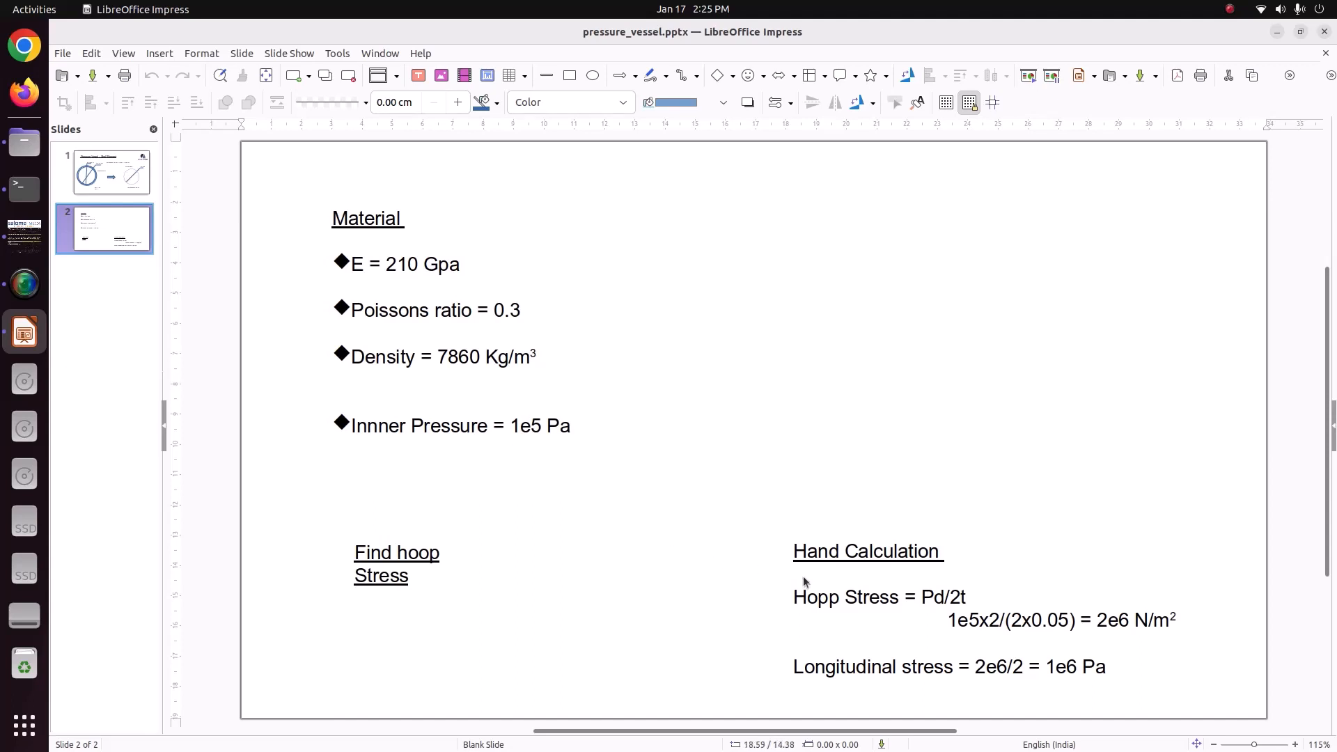
# Correct the misspelled "Hopp" to "Hoop" in the stress formula of the Hand Calculation text.
pyautogui.click(827, 599)
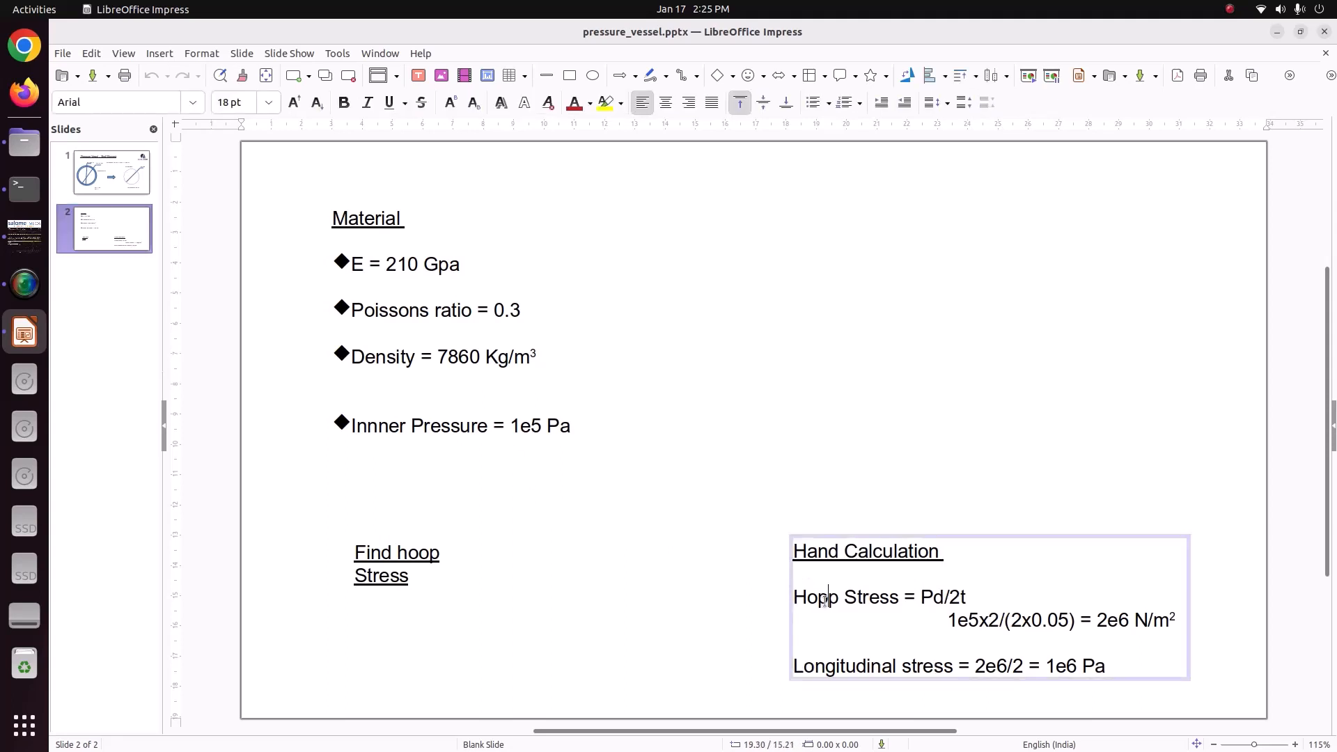
pyautogui.press('BackSpace')
pyautogui.write('o')
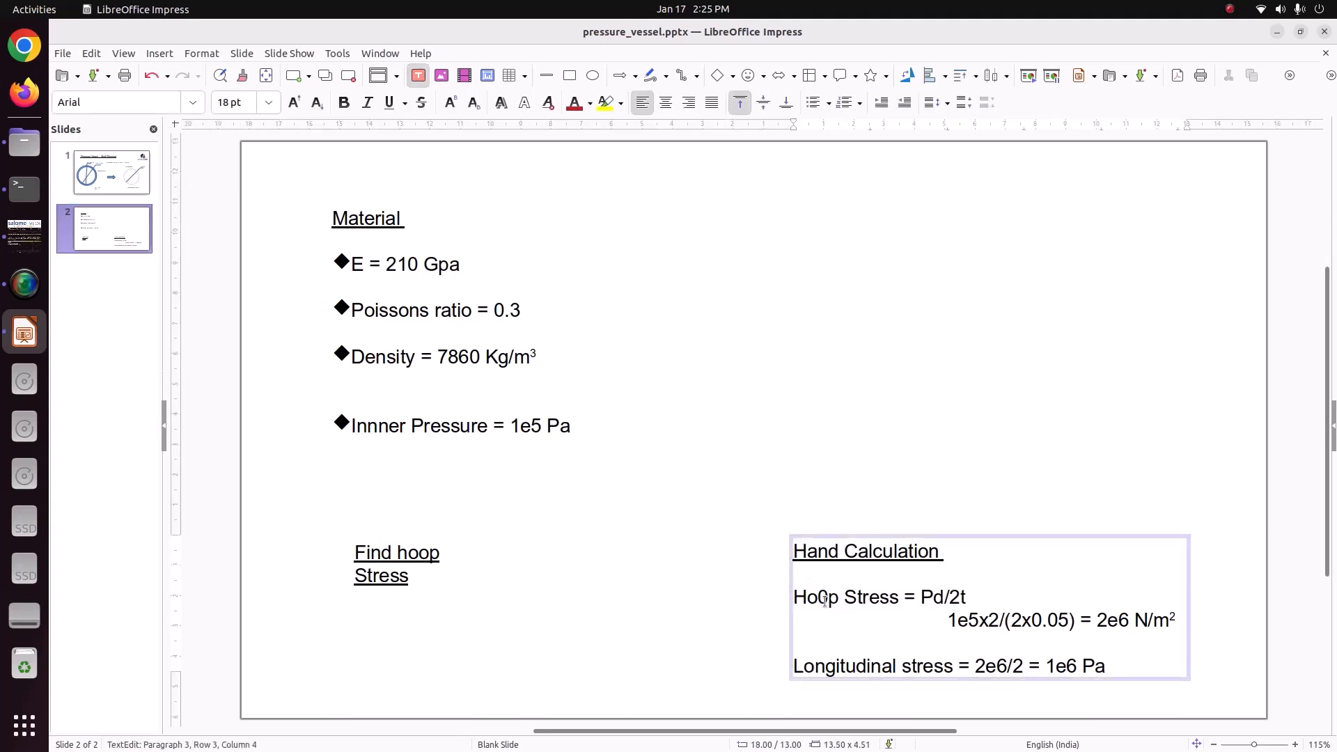
pyautogui.press('BackSpace')
pyautogui.write('o')
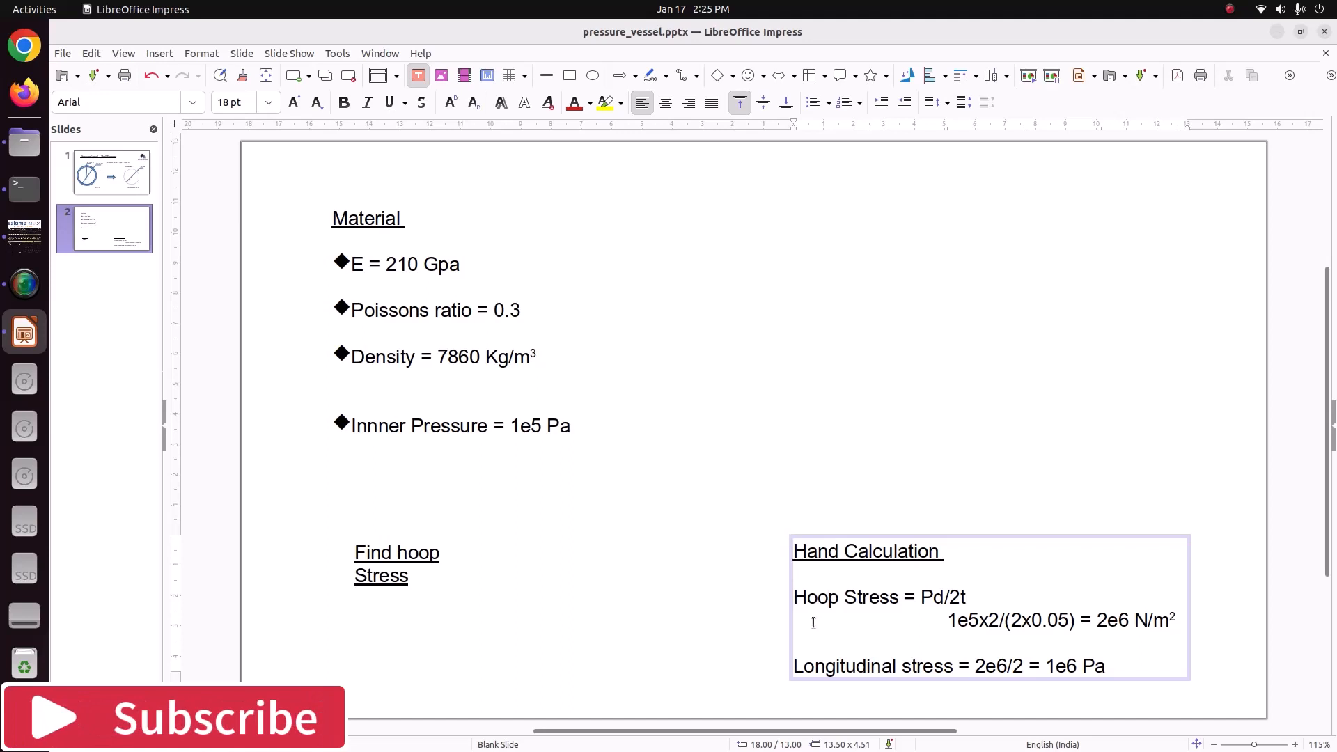
pyautogui.click(866, 418)
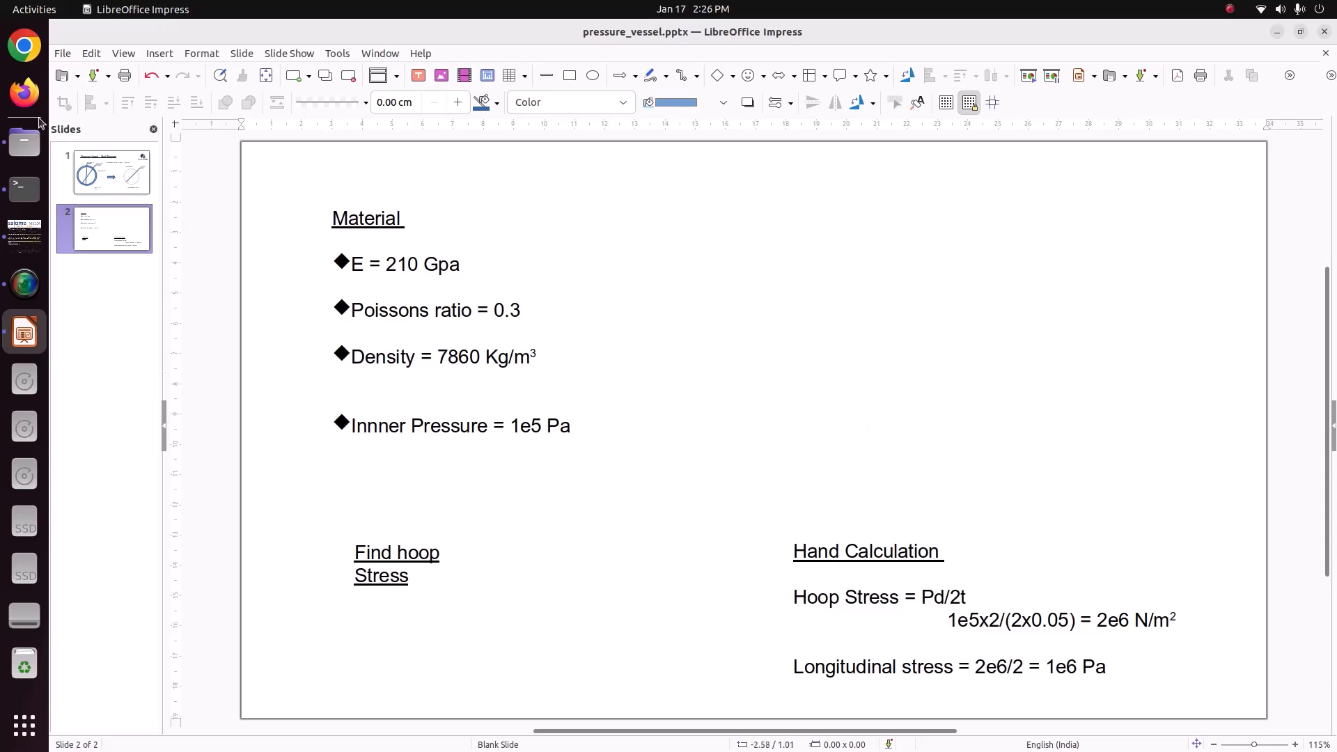
# Switch to Firefox and search the web for "shell eelemet in code aster".
pyautogui.click(25, 93)
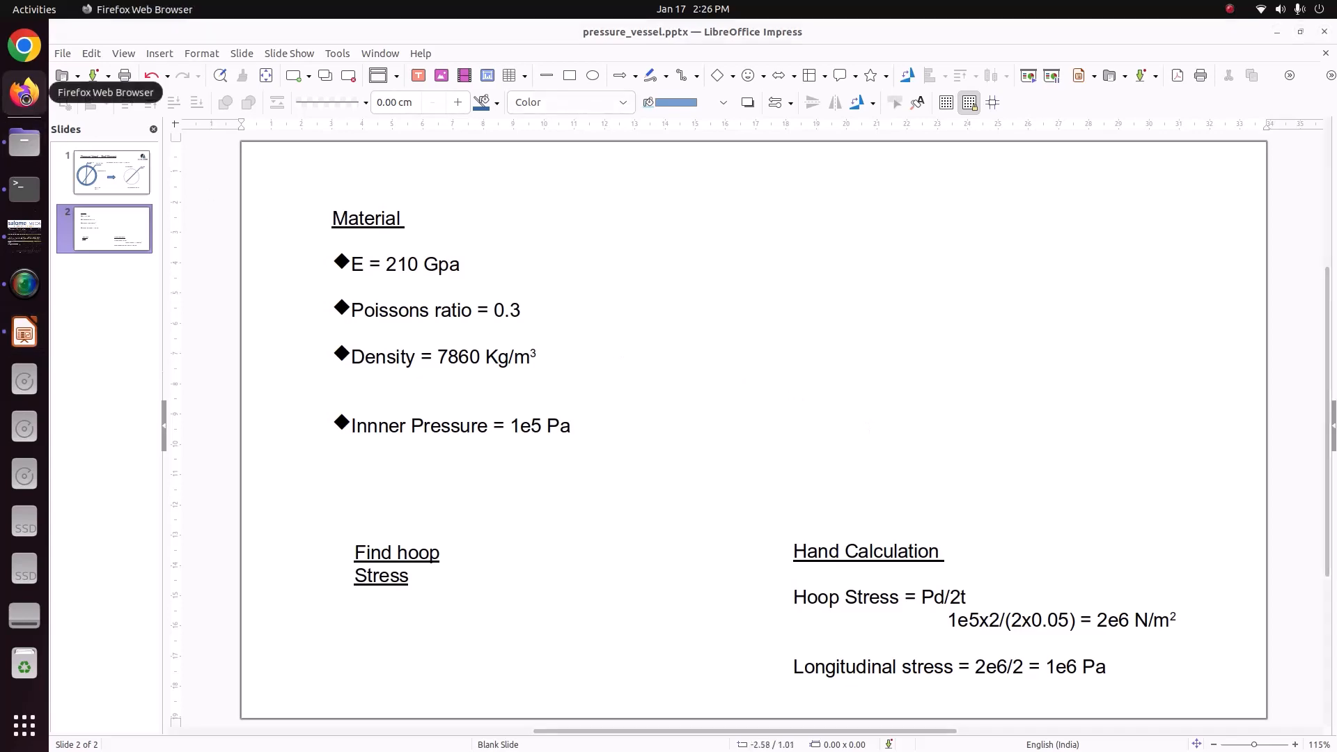
pyautogui.click(232, 66)
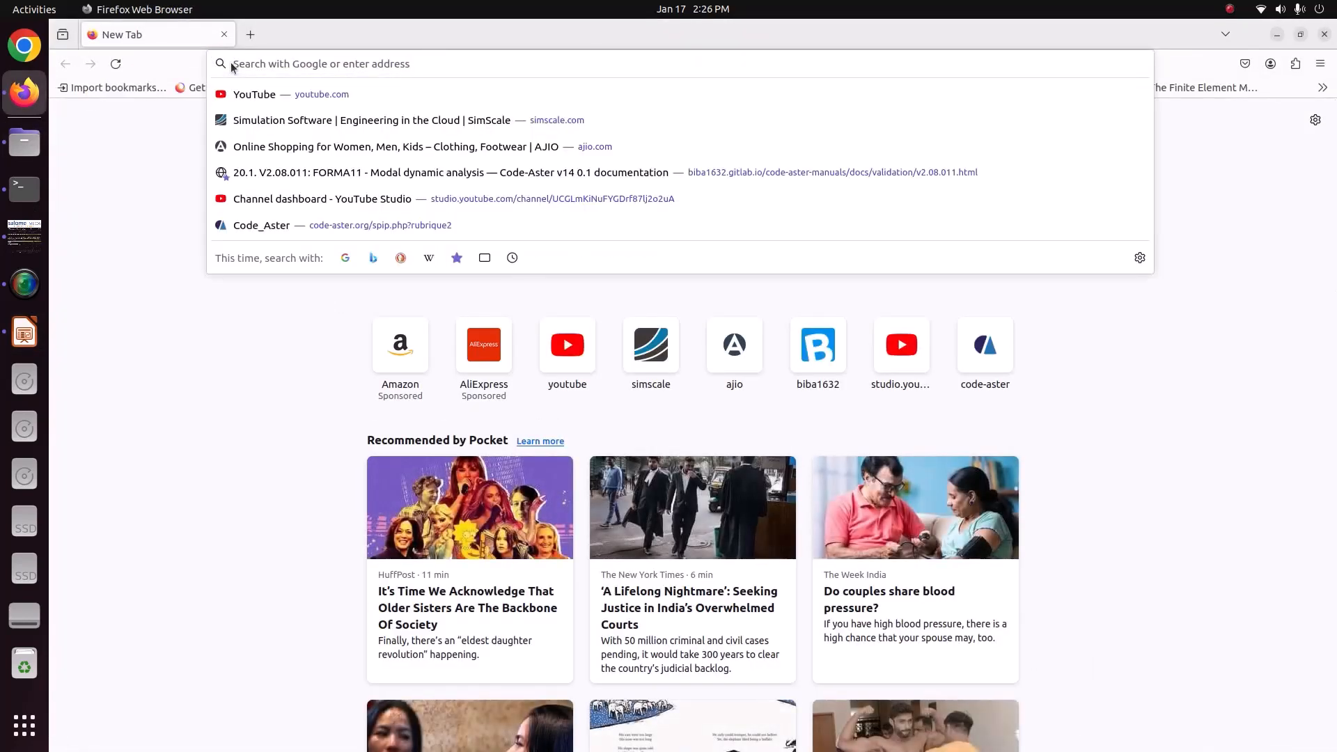
pyautogui.write('shell ee')
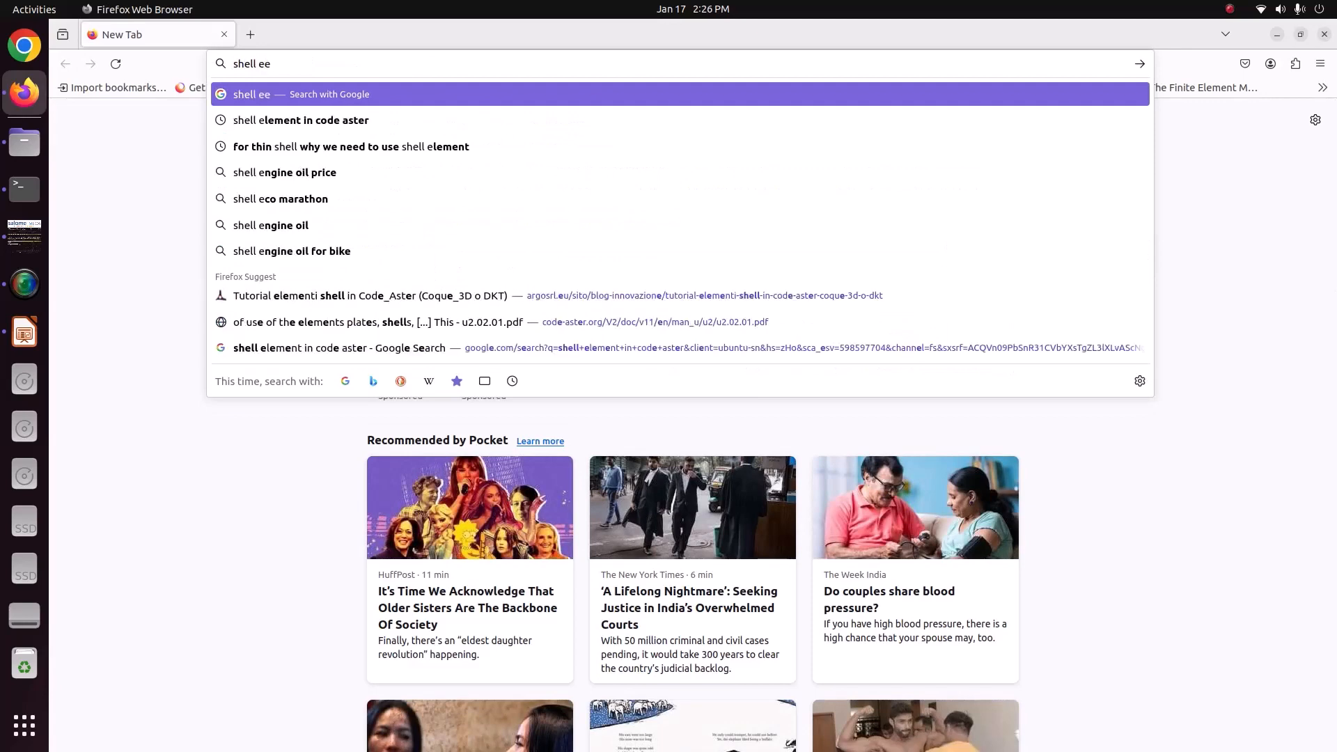
pyautogui.write('lemet in ')
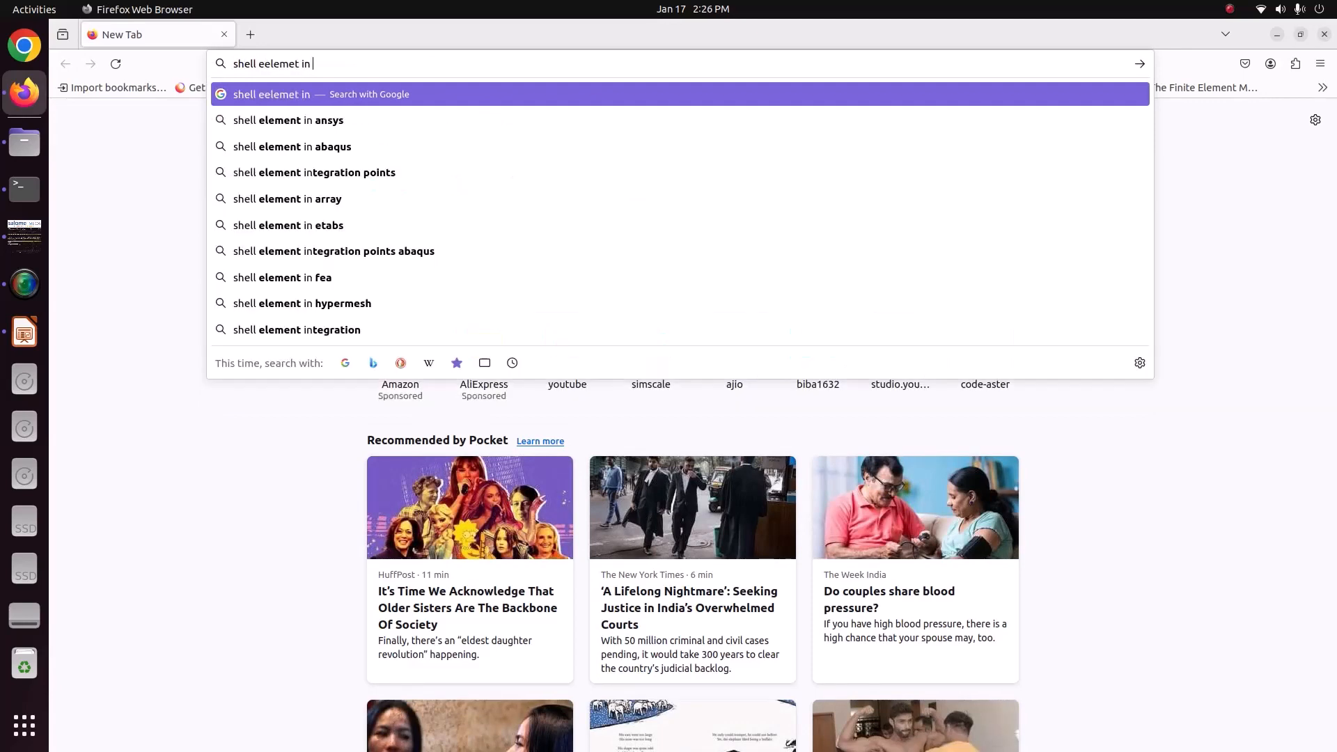
pyautogui.write('code aster')
pyautogui.press('Return')
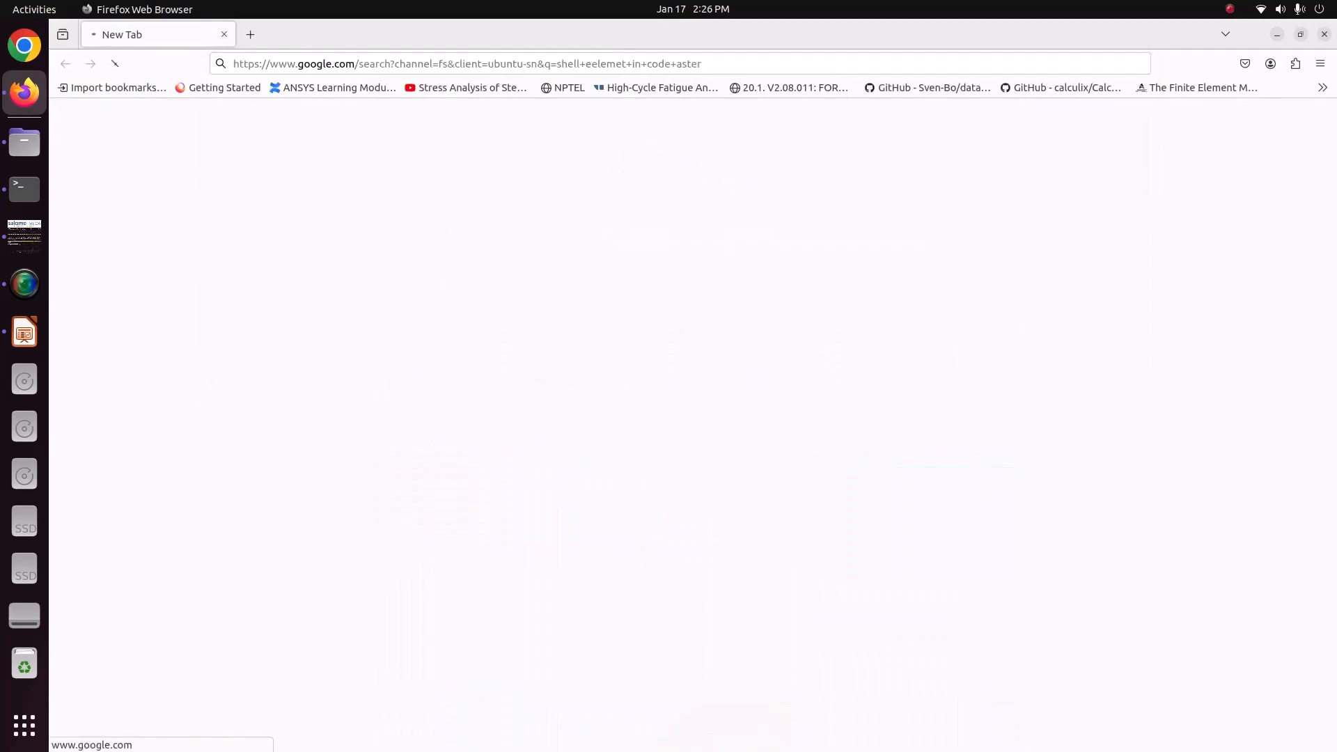
# Open the Code_Aster PDF on use of plate and shell elements in a new tab and skim its opening pages.
pyautogui.rightClick(363, 298)
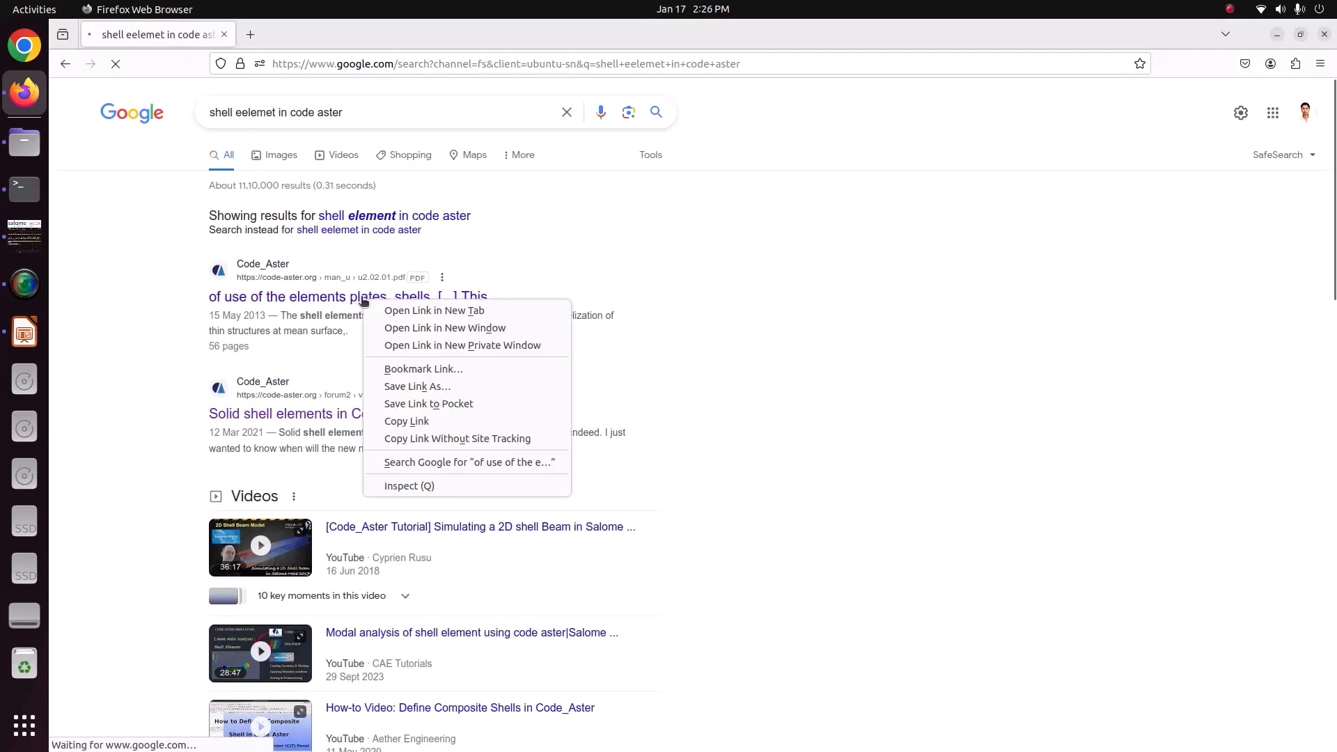
pyautogui.click(394, 311)
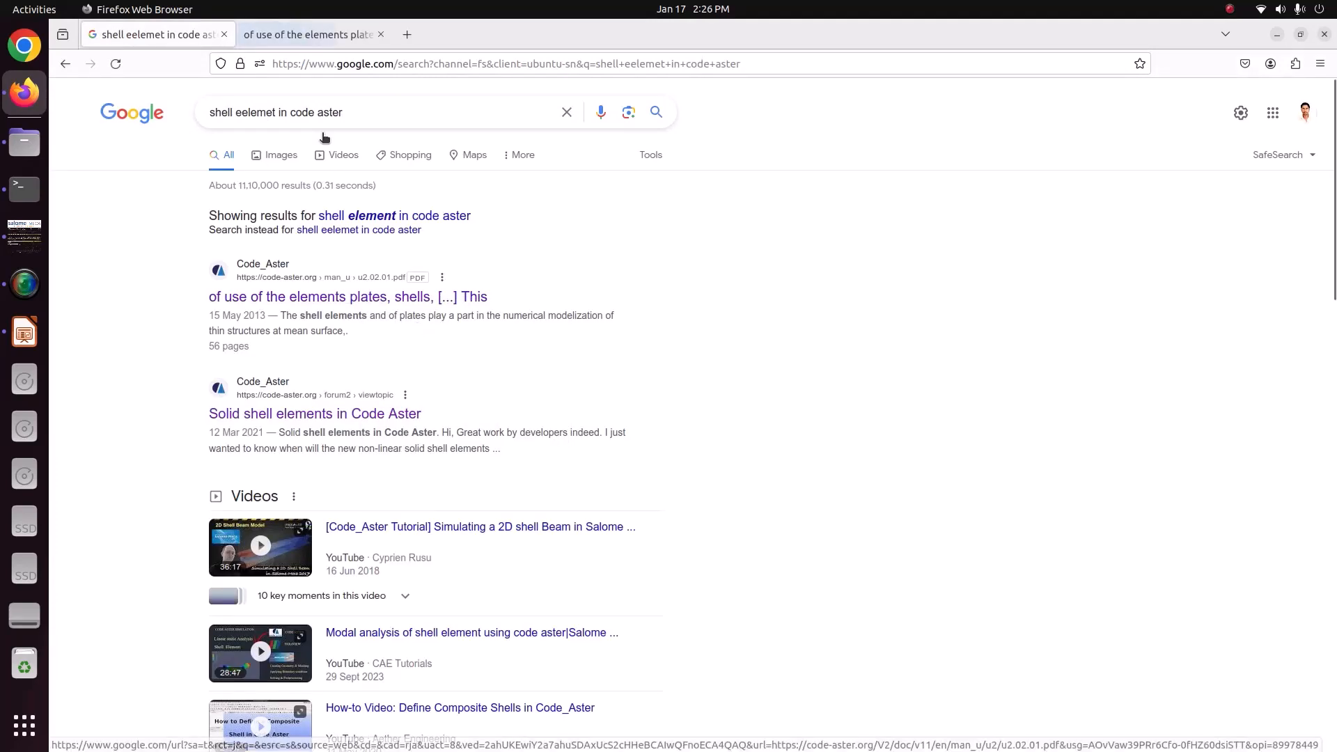
pyautogui.click(291, 45)
pyautogui.scroll(-5, 637, 454)
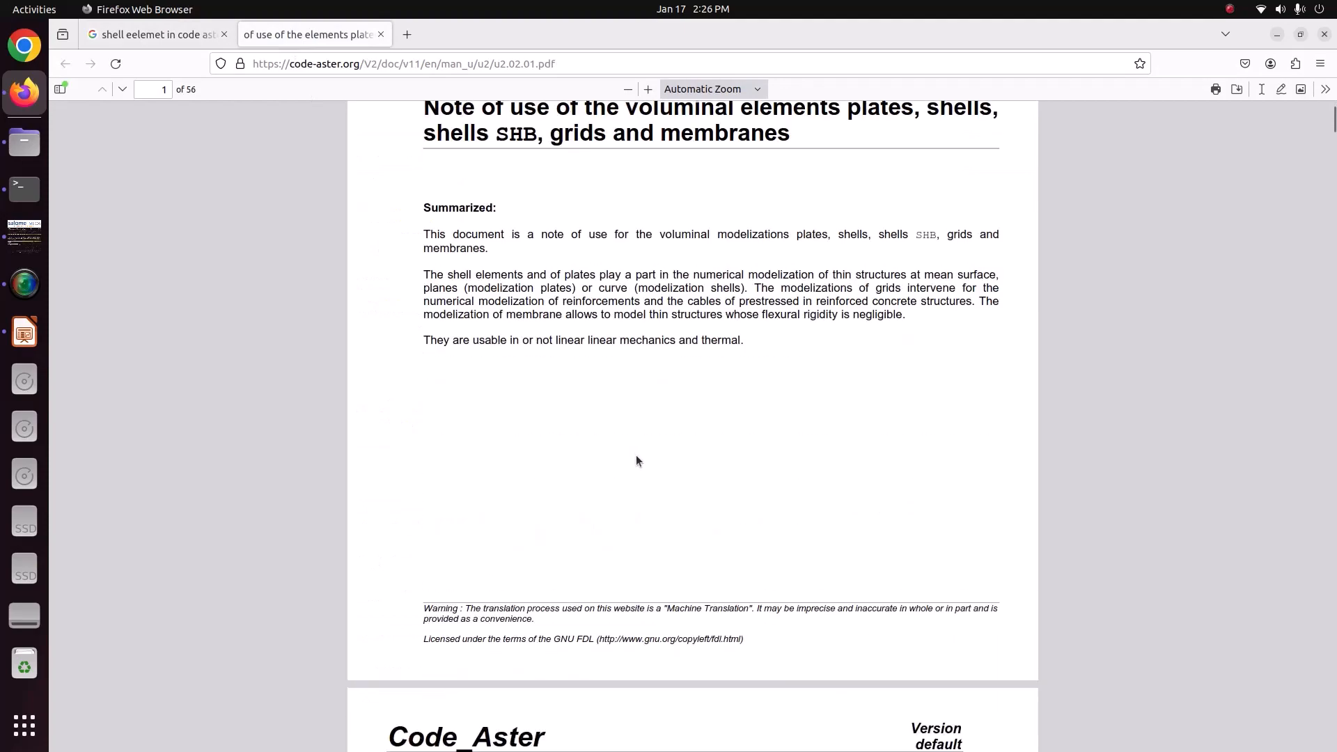
pyautogui.scroll(-5, 636, 461)
pyautogui.scroll(-4, 636, 460)
pyautogui.scroll(5, 636, 460)
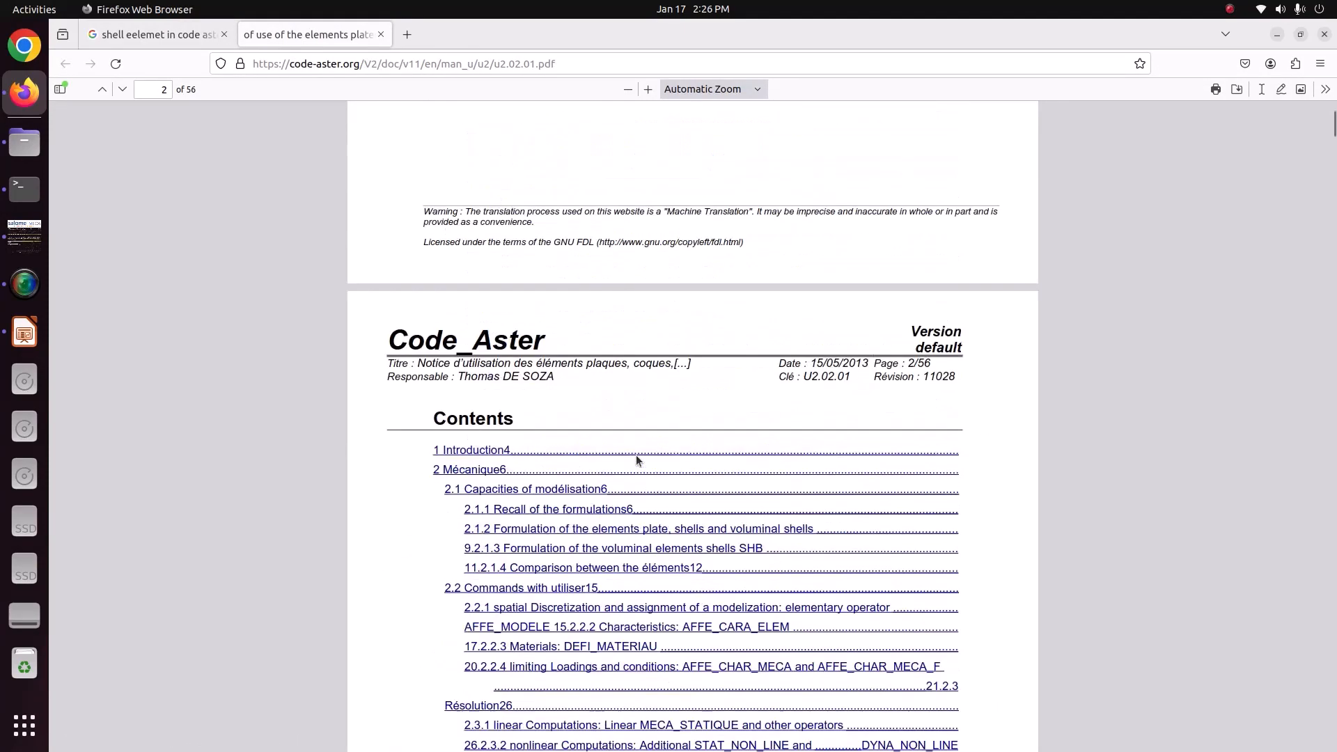
pyautogui.scroll(5, 637, 454)
# Return to the search results and look through the other pages on shell elements.
pyautogui.click(177, 36)
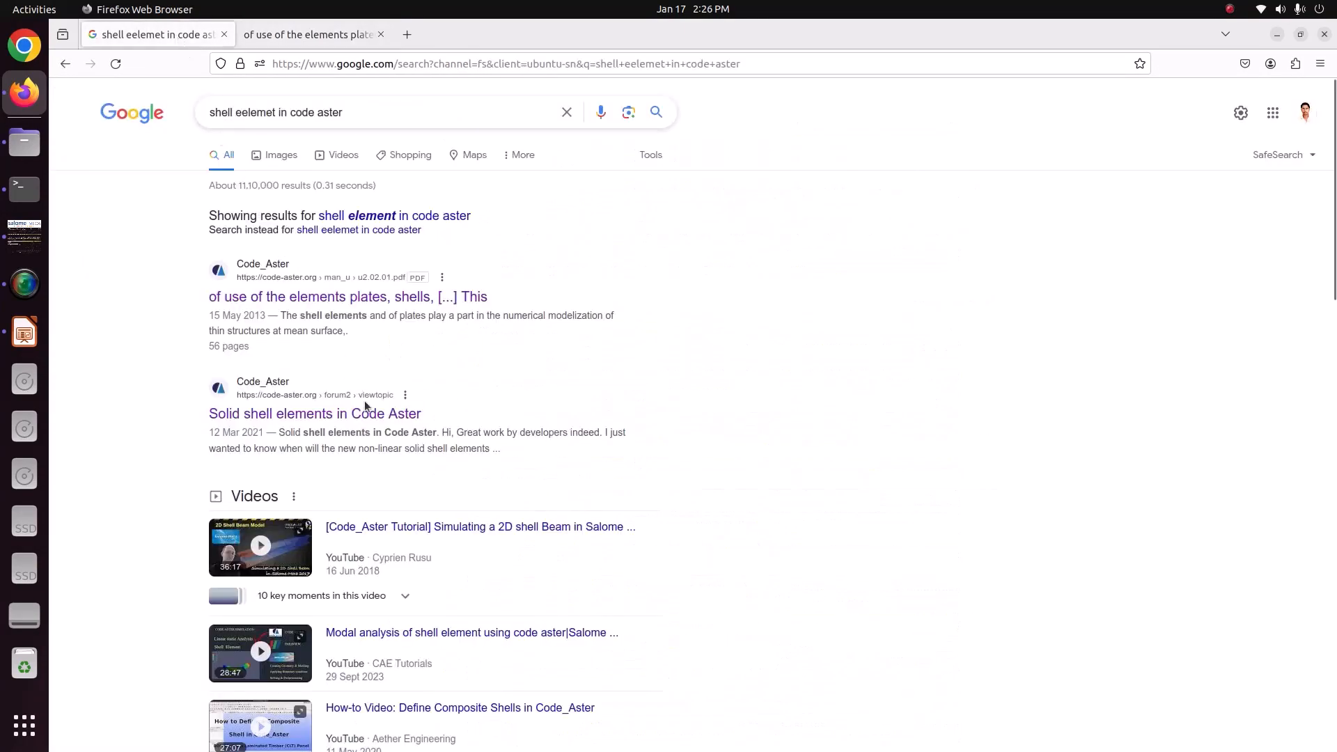
pyautogui.scroll(-10, 366, 411)
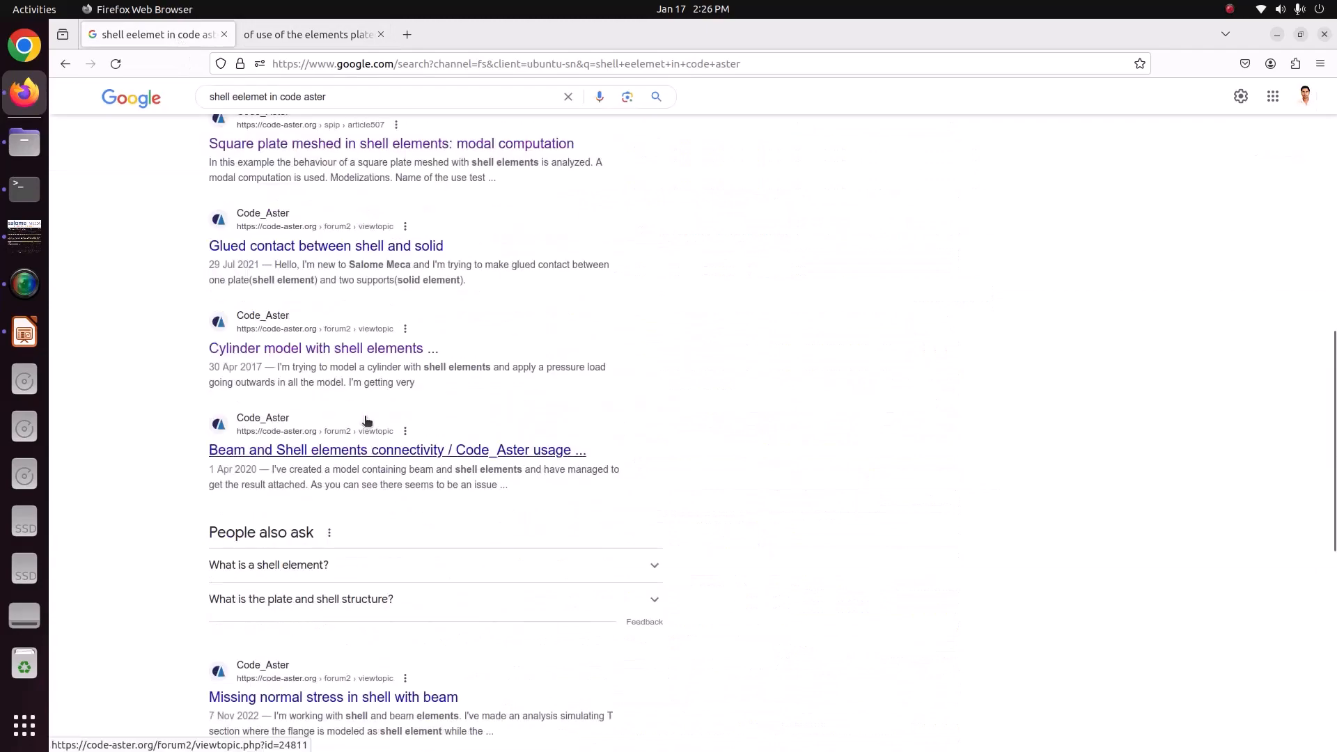
pyautogui.scroll(3, 366, 420)
pyautogui.scroll(7, 366, 404)
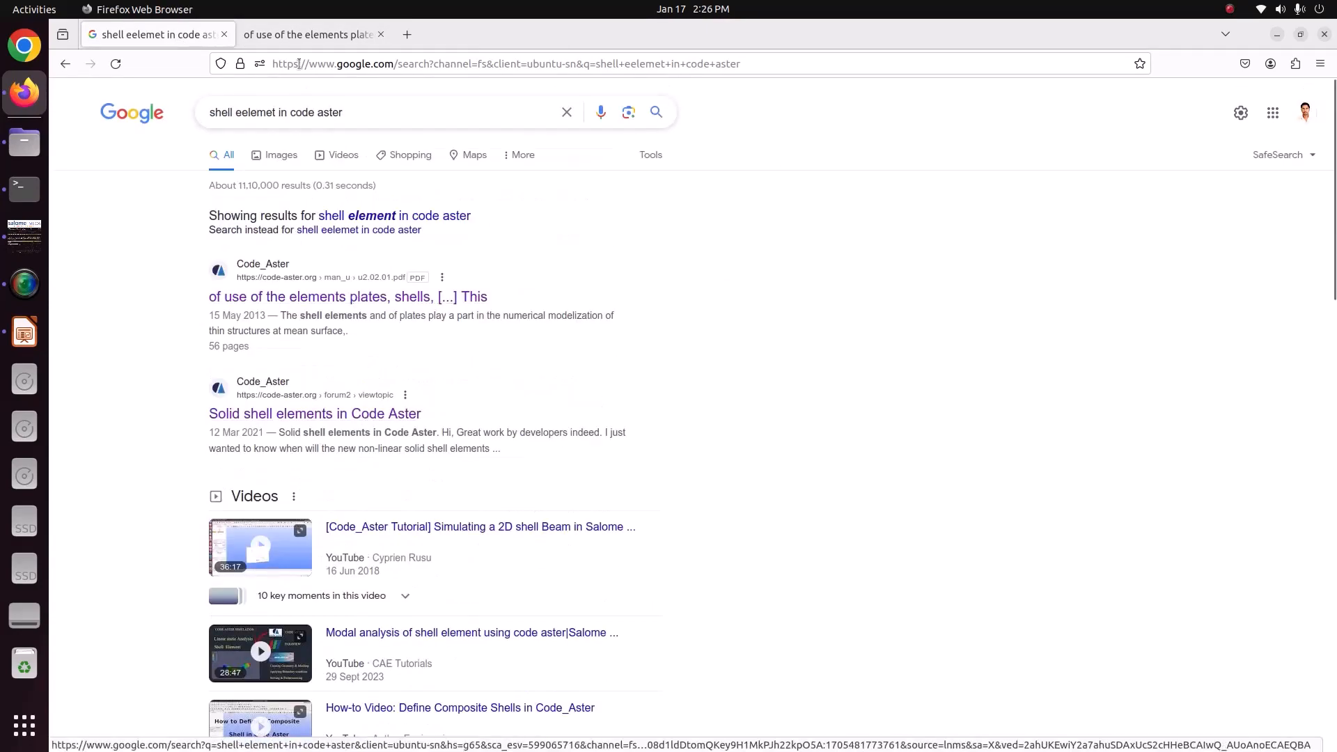
# Go to the AFFE_CARA_ELEM section through the PDF's contents and examine the shell characteristics, material and loading tables.
pyautogui.click(310, 34)
pyautogui.scroll(4, 506, 341)
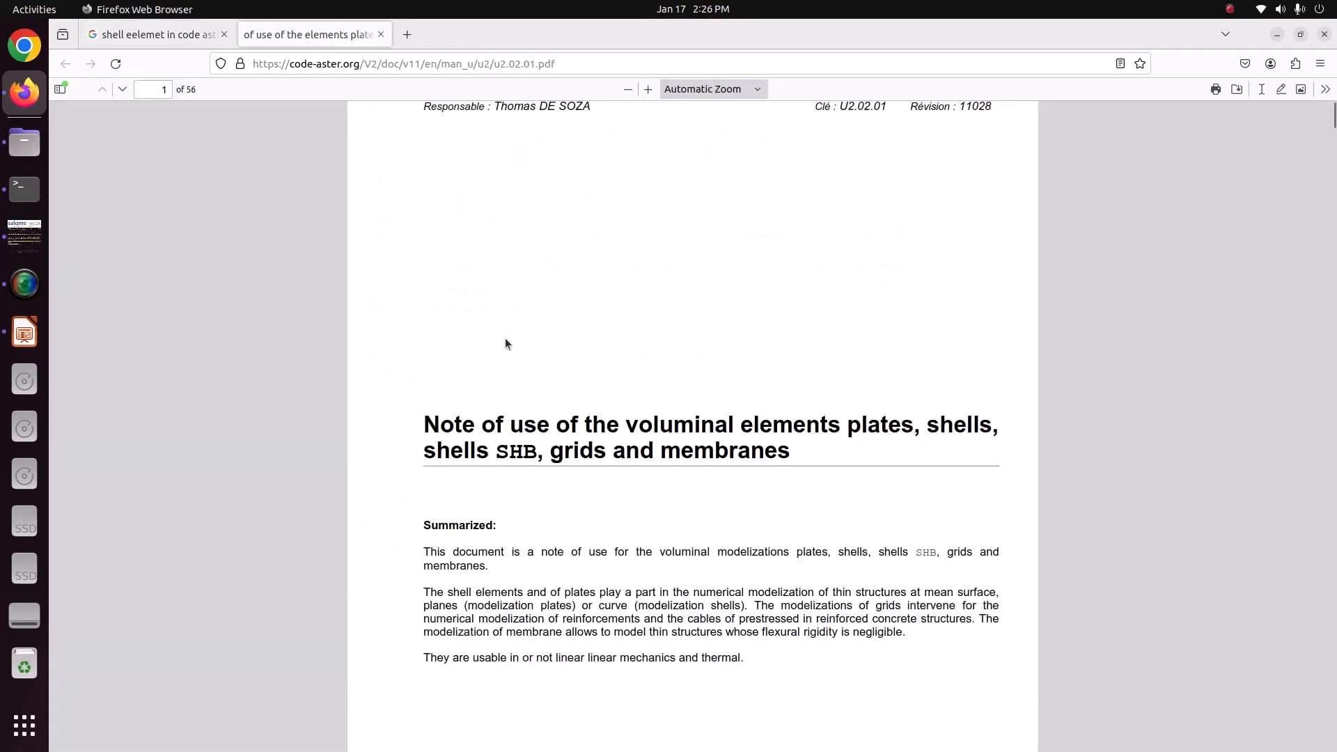
pyautogui.scroll(-10, 505, 342)
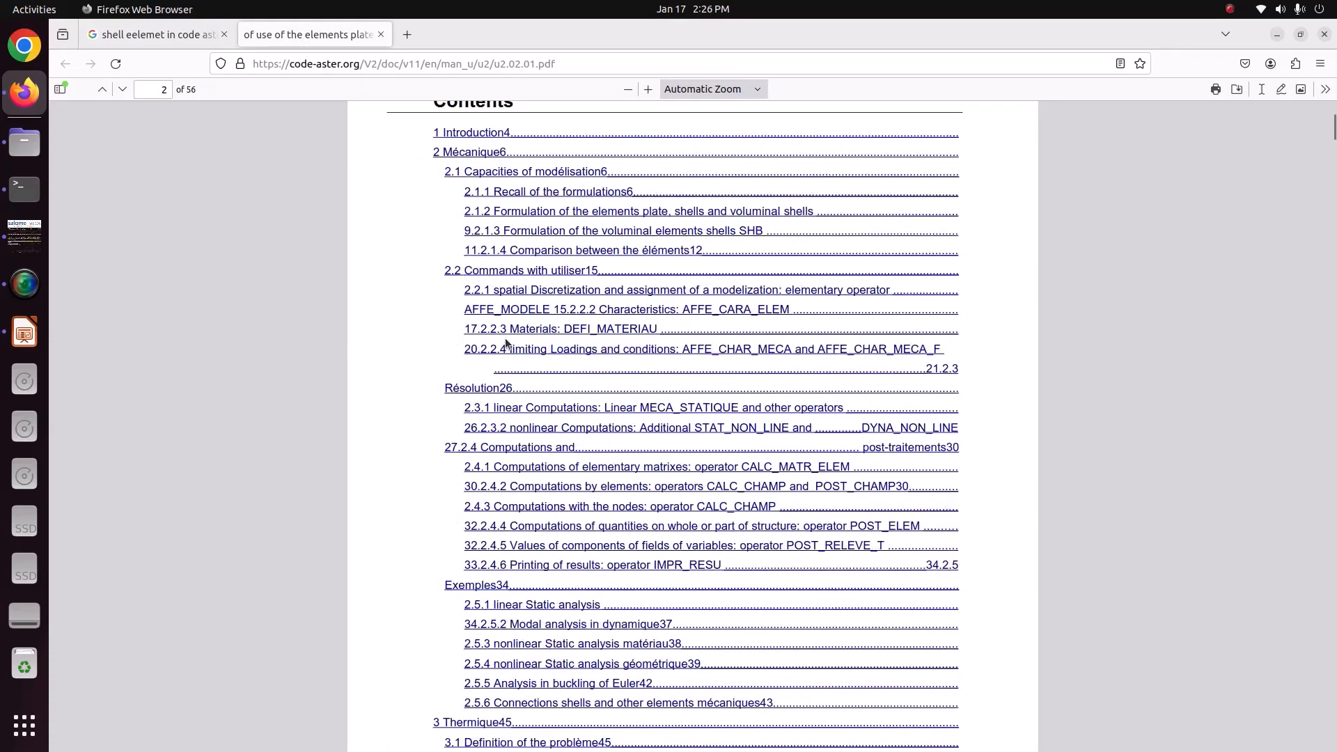
pyautogui.click(697, 312)
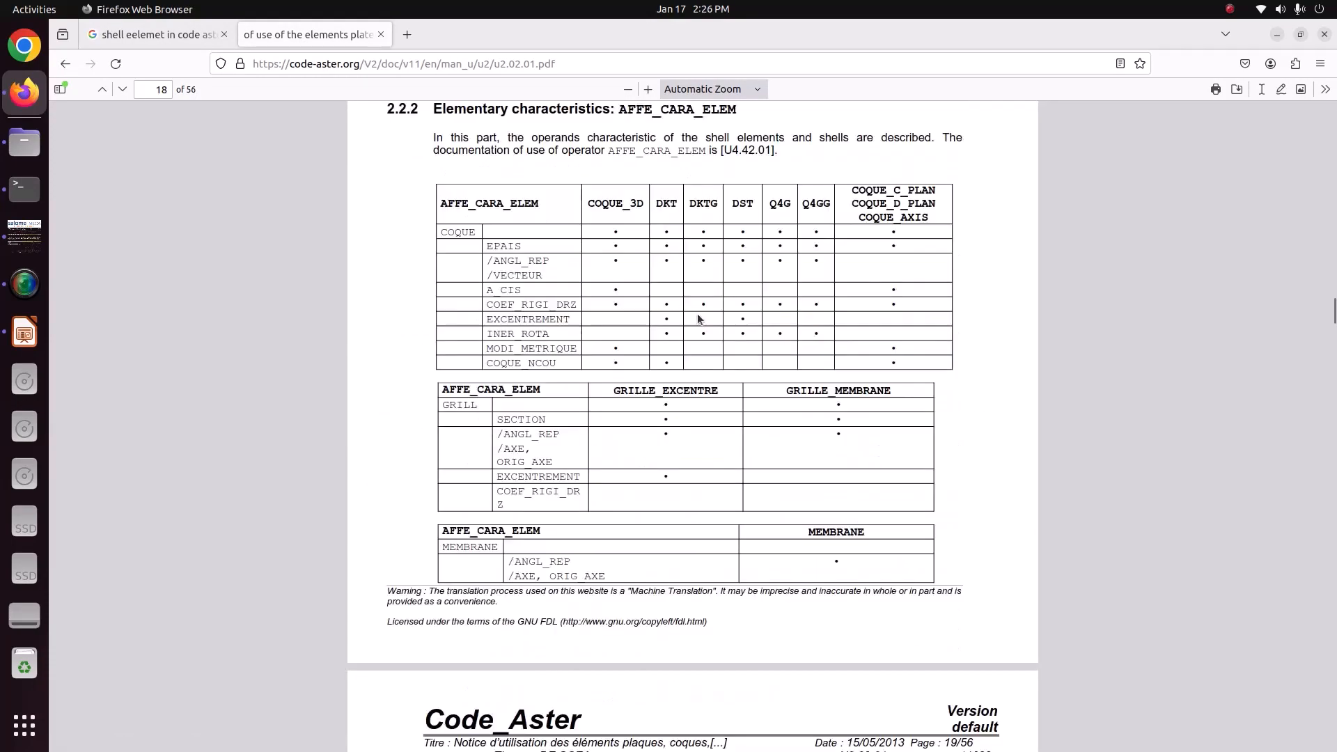
pyautogui.scroll(-20, 698, 319)
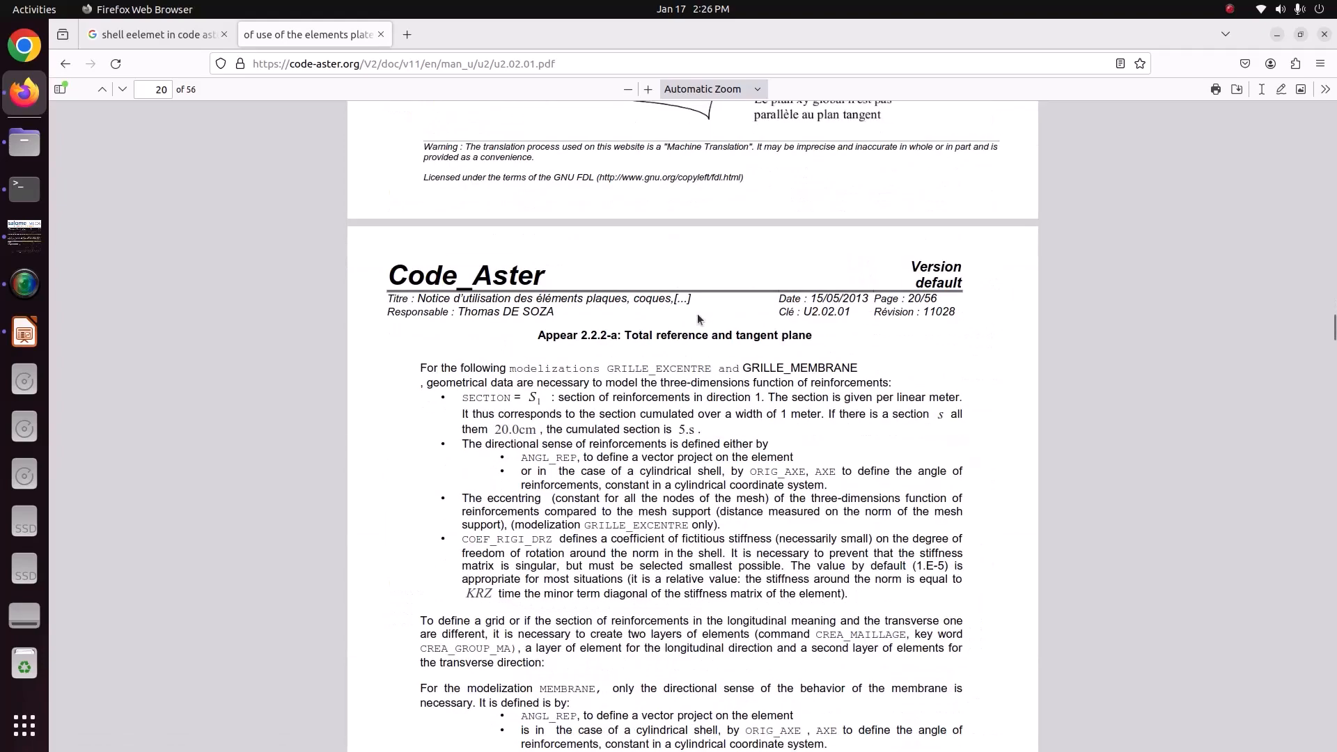
pyautogui.scroll(-20, 697, 313)
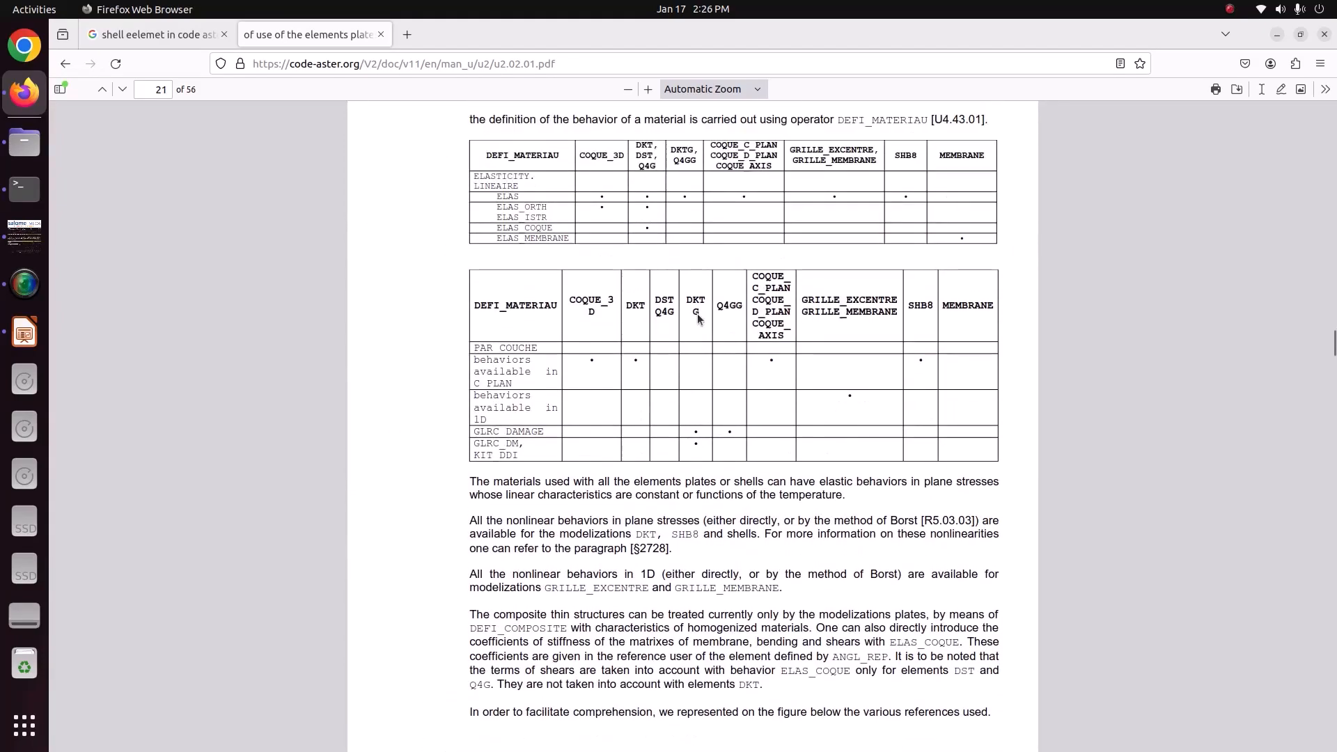
pyautogui.scroll(-20, 699, 319)
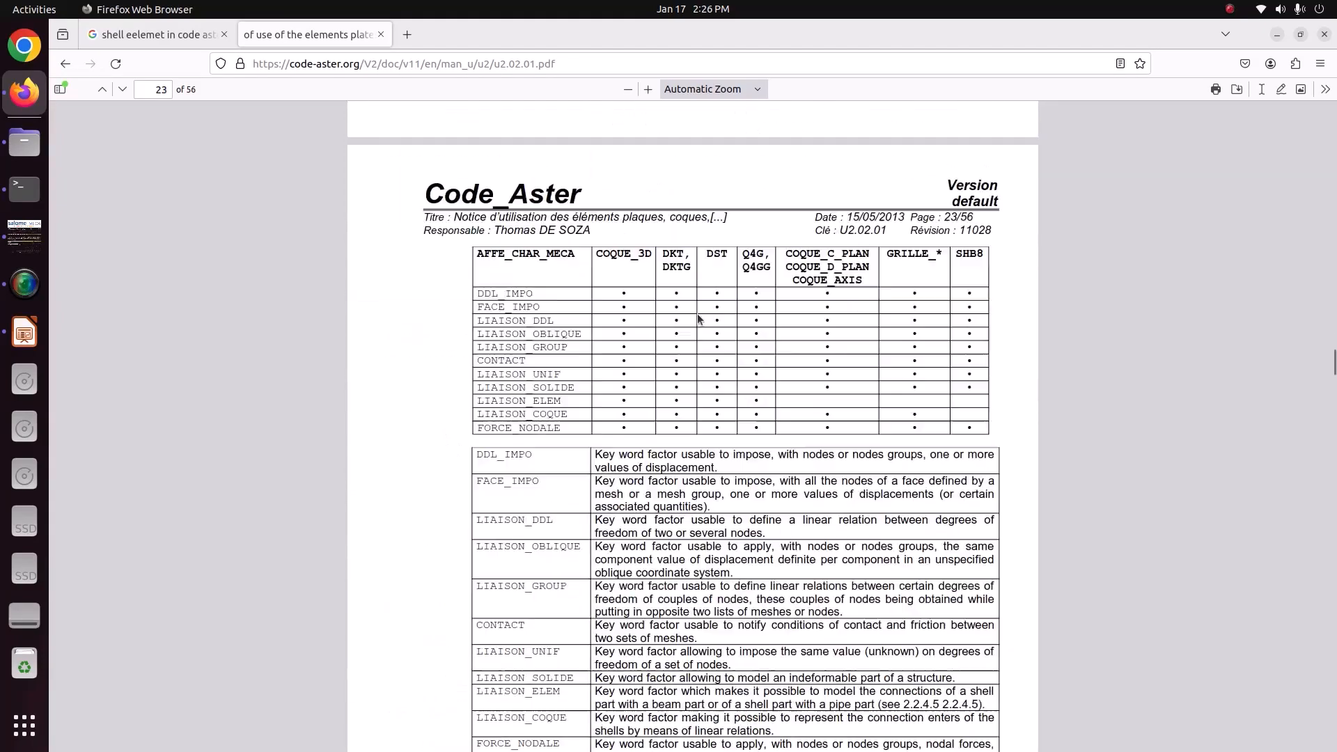
pyautogui.scroll(-10, 698, 319)
# Rerun the web search with the corrected spelling "shell element in code aster" and look through the results.
pyautogui.click(184, 35)
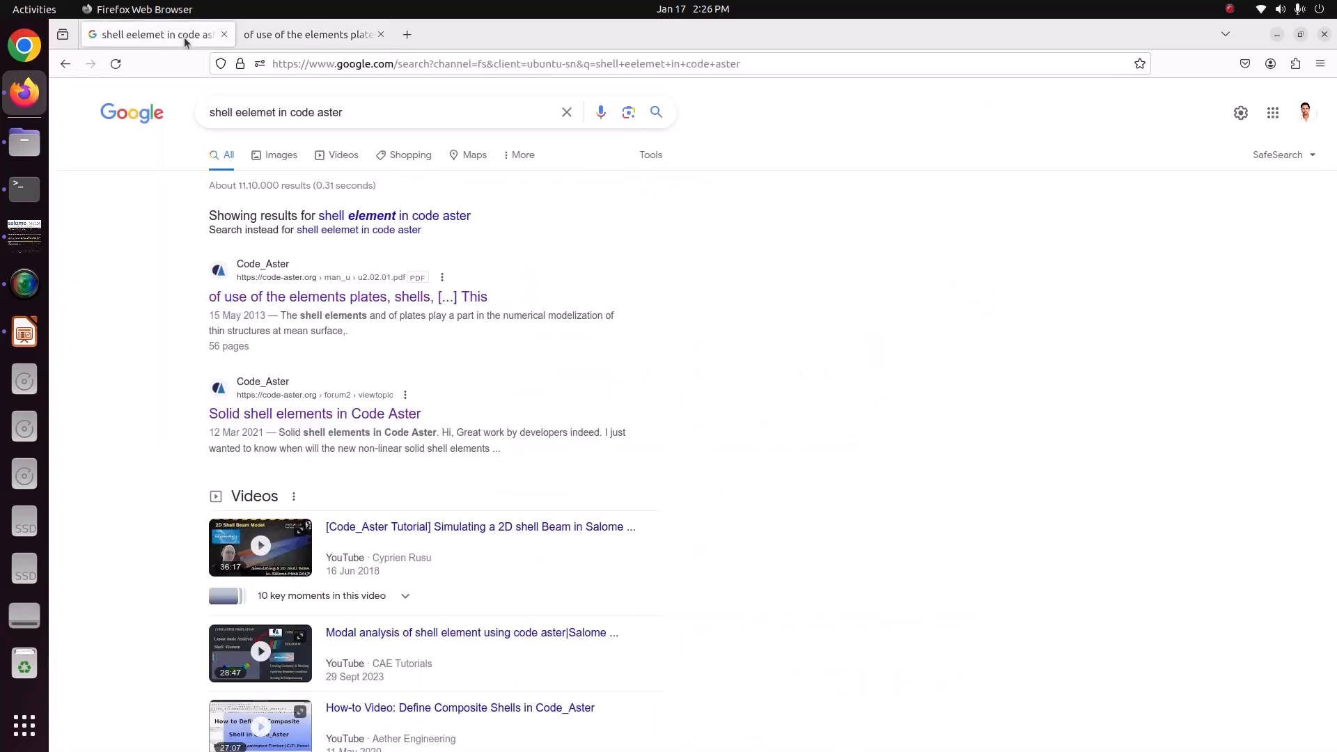
pyautogui.click(387, 215)
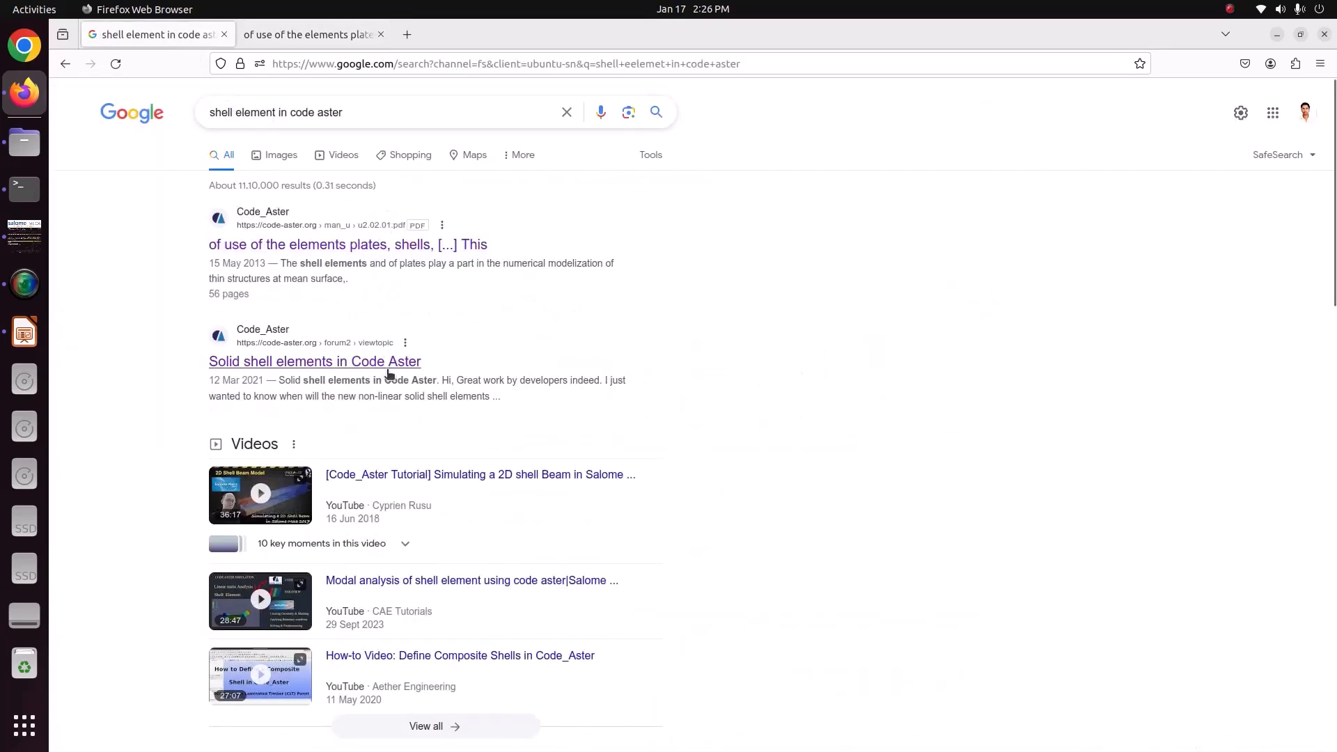
pyautogui.scroll(-5, 388, 376)
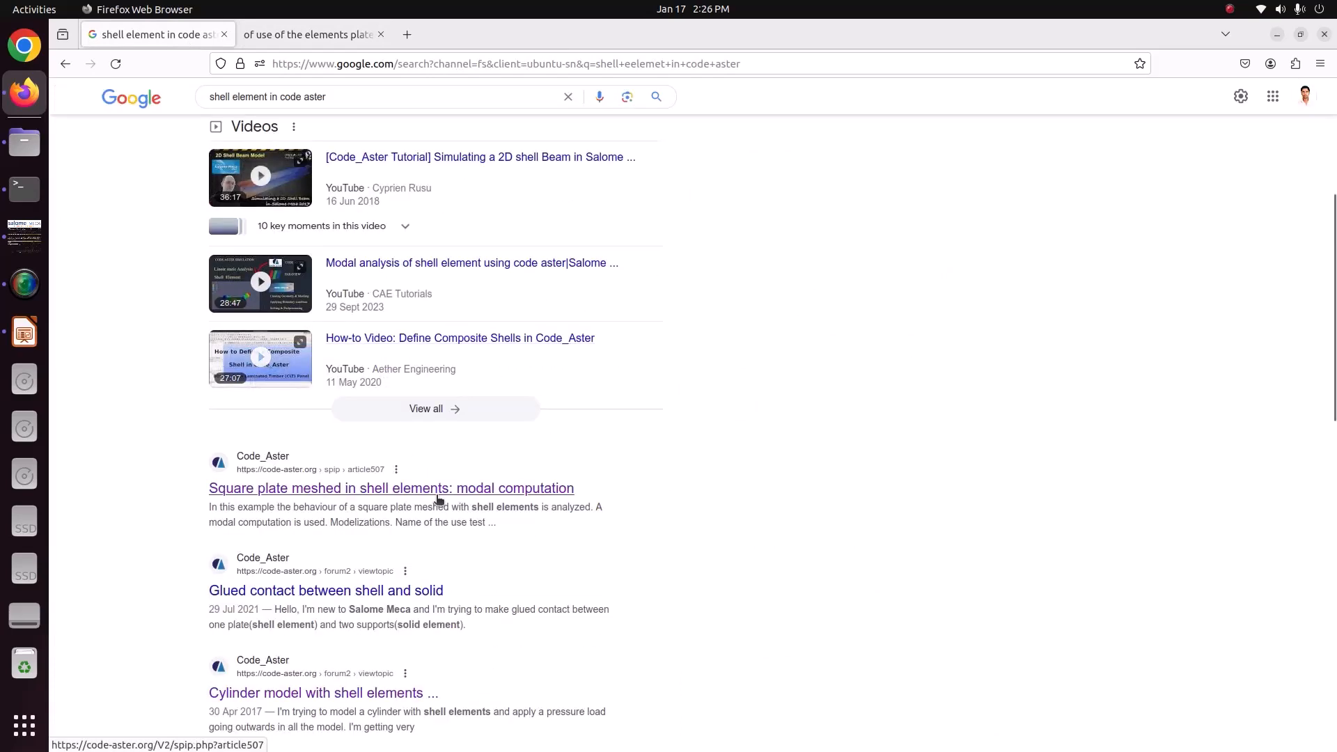
pyautogui.scroll(-3, 437, 499)
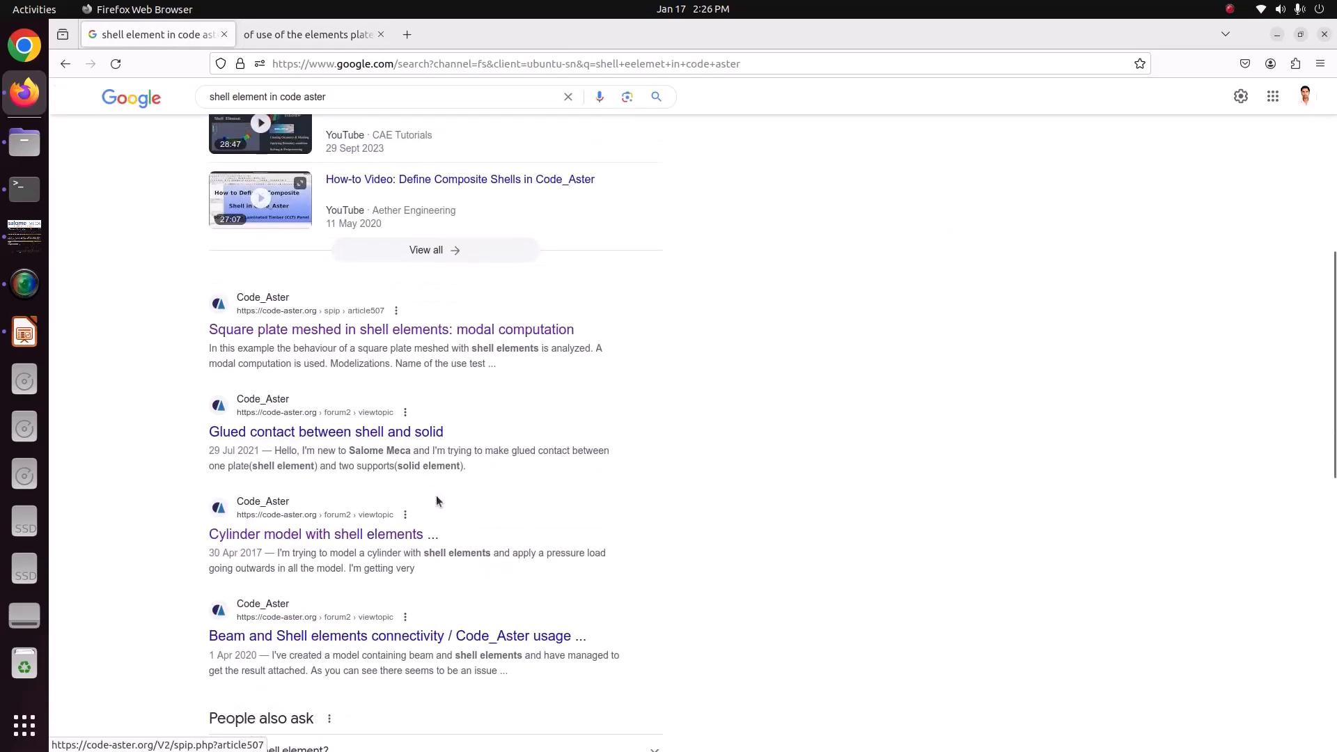
pyautogui.scroll(-4, 436, 495)
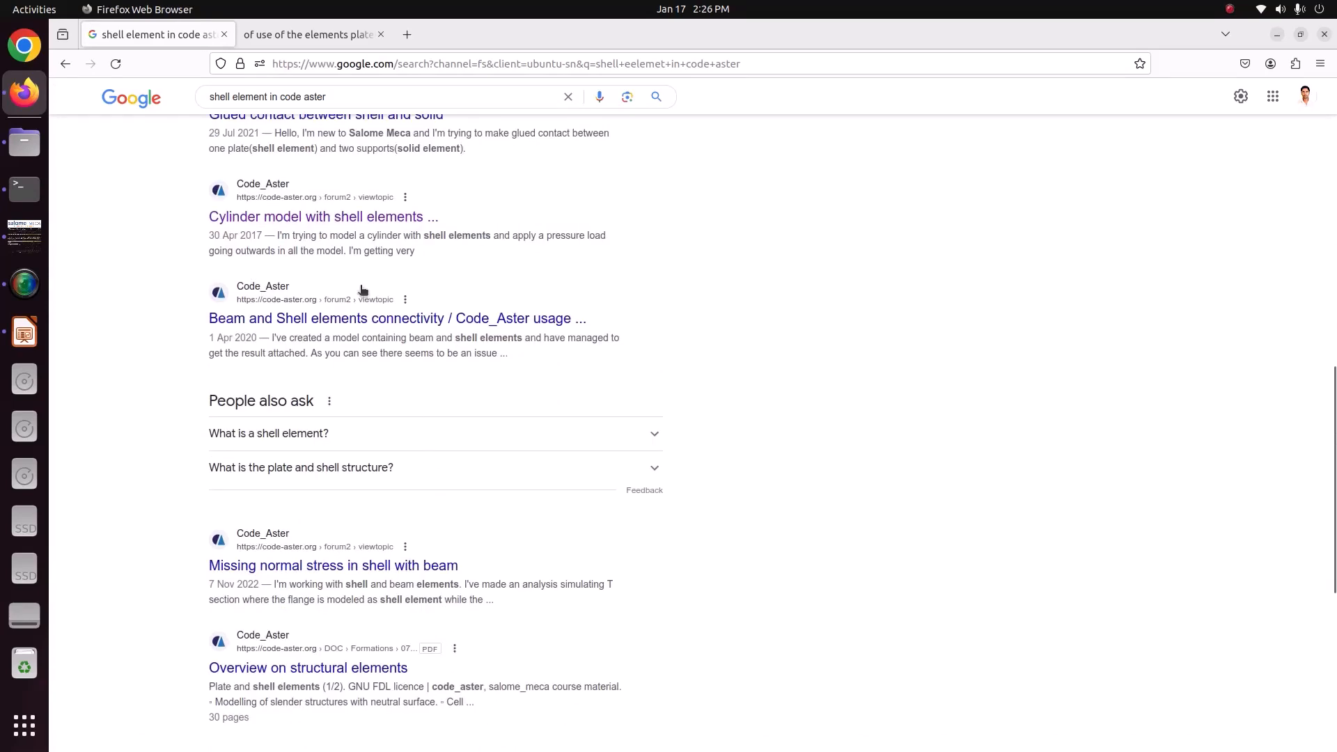
pyautogui.scroll(10, 436, 495)
pyautogui.scroll(3, 314, 188)
# Search for "DKT and DST element in code aster" and open the "Note of use of the elements plates, hulls" result in a new tab.
pyautogui.tripleClick(367, 117)
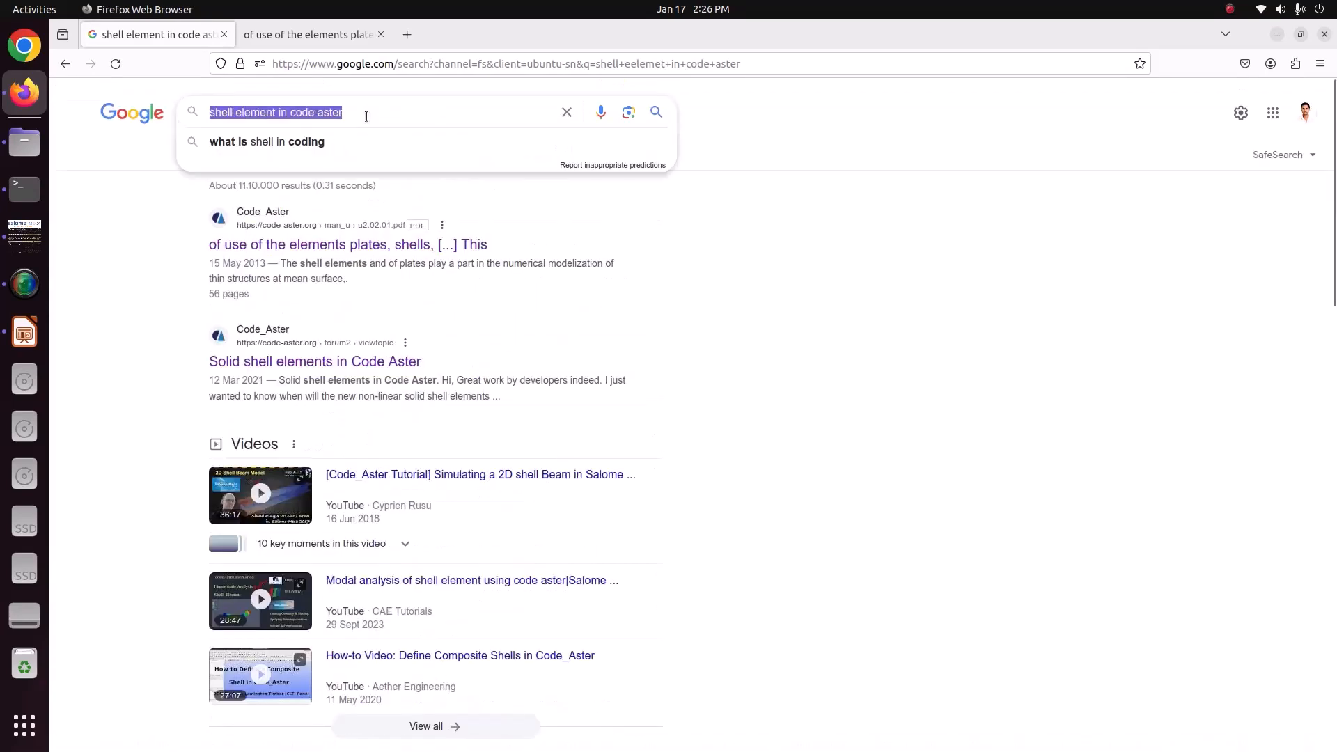
pyautogui.write('DKT')
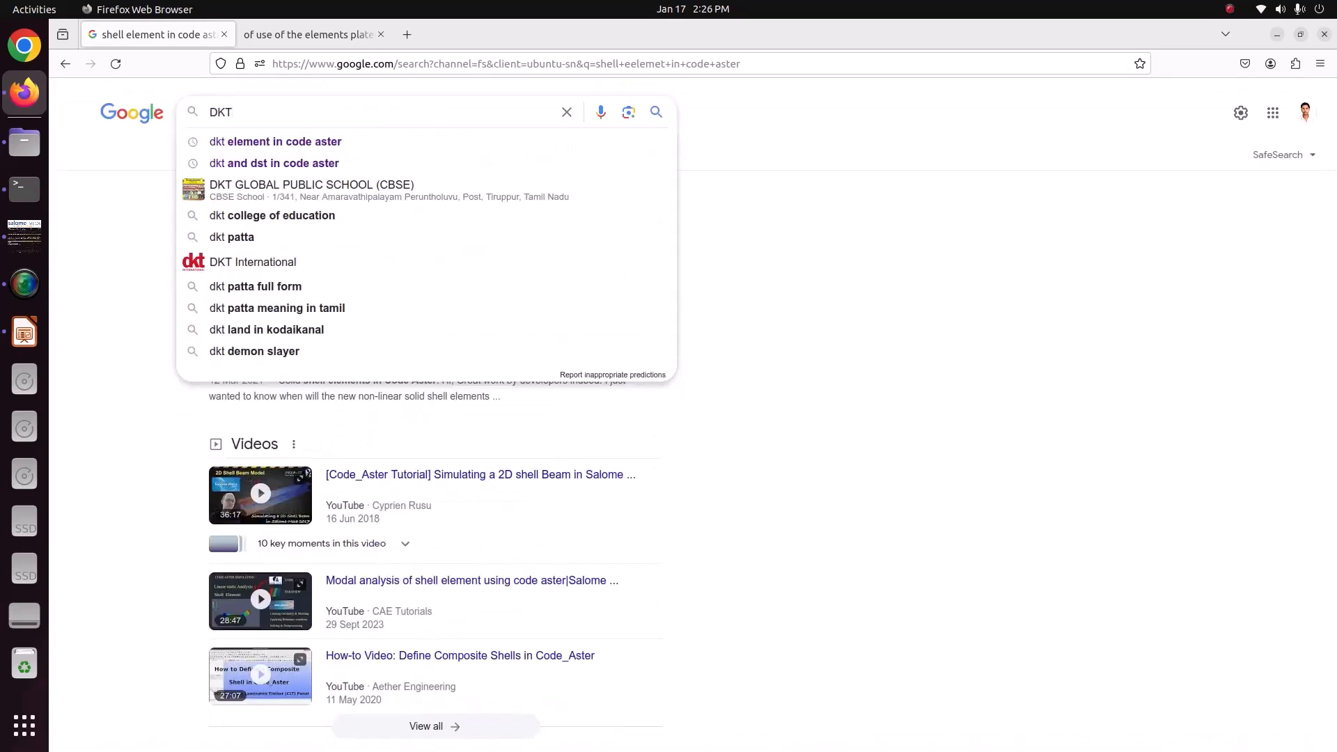
pyautogui.write(' and DS')
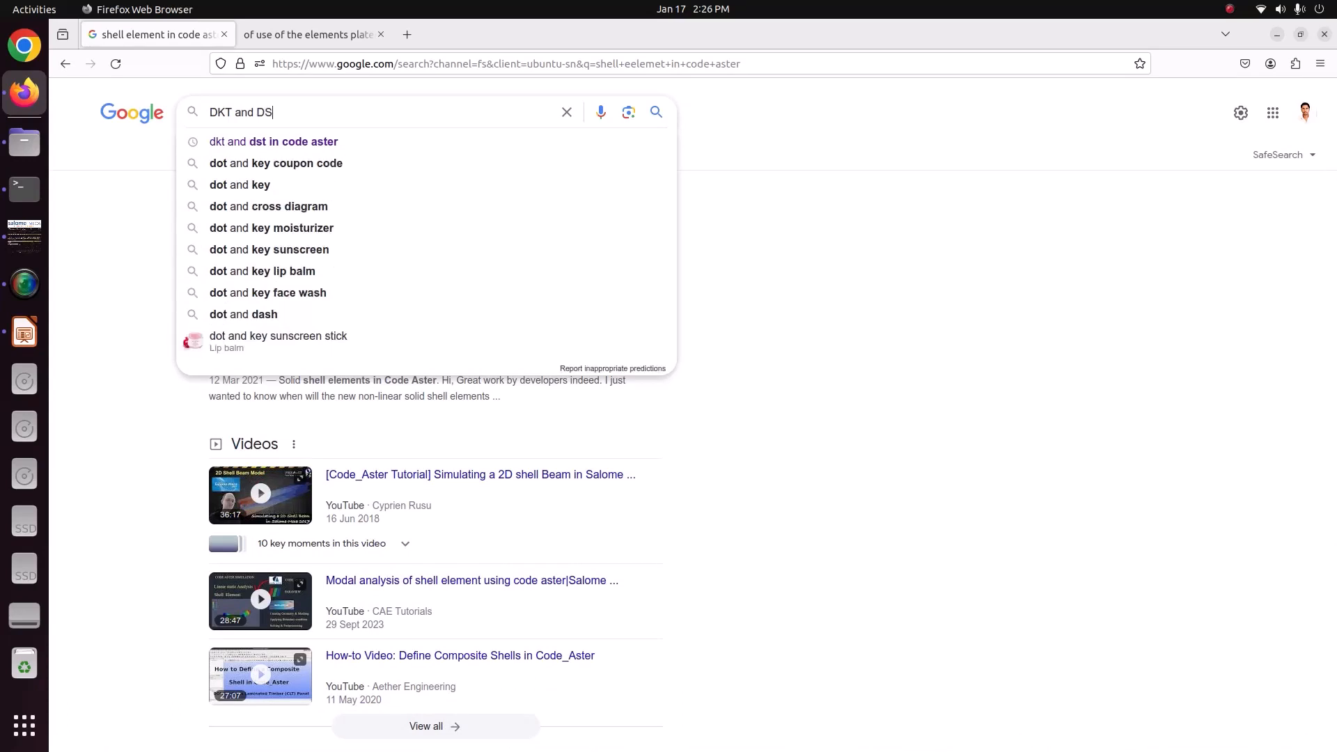
pyautogui.write('T ele')
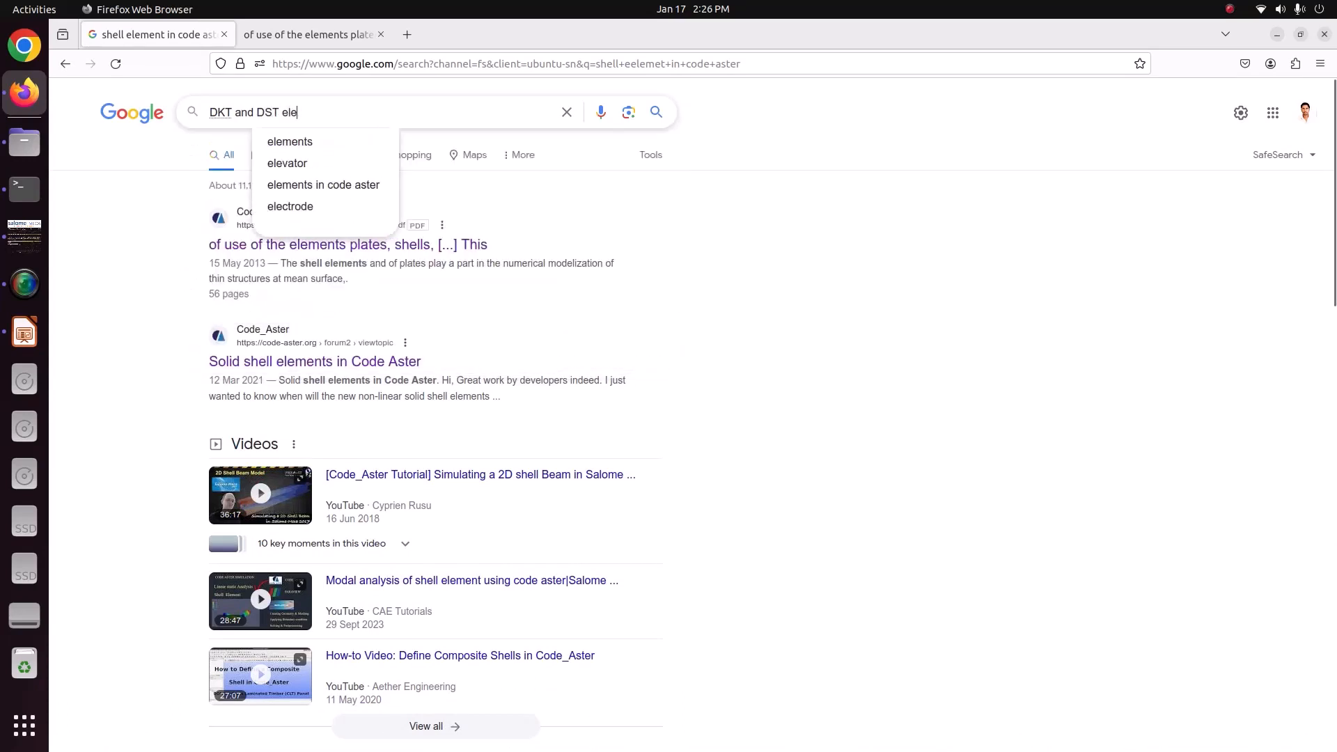
pyautogui.write('ment ')
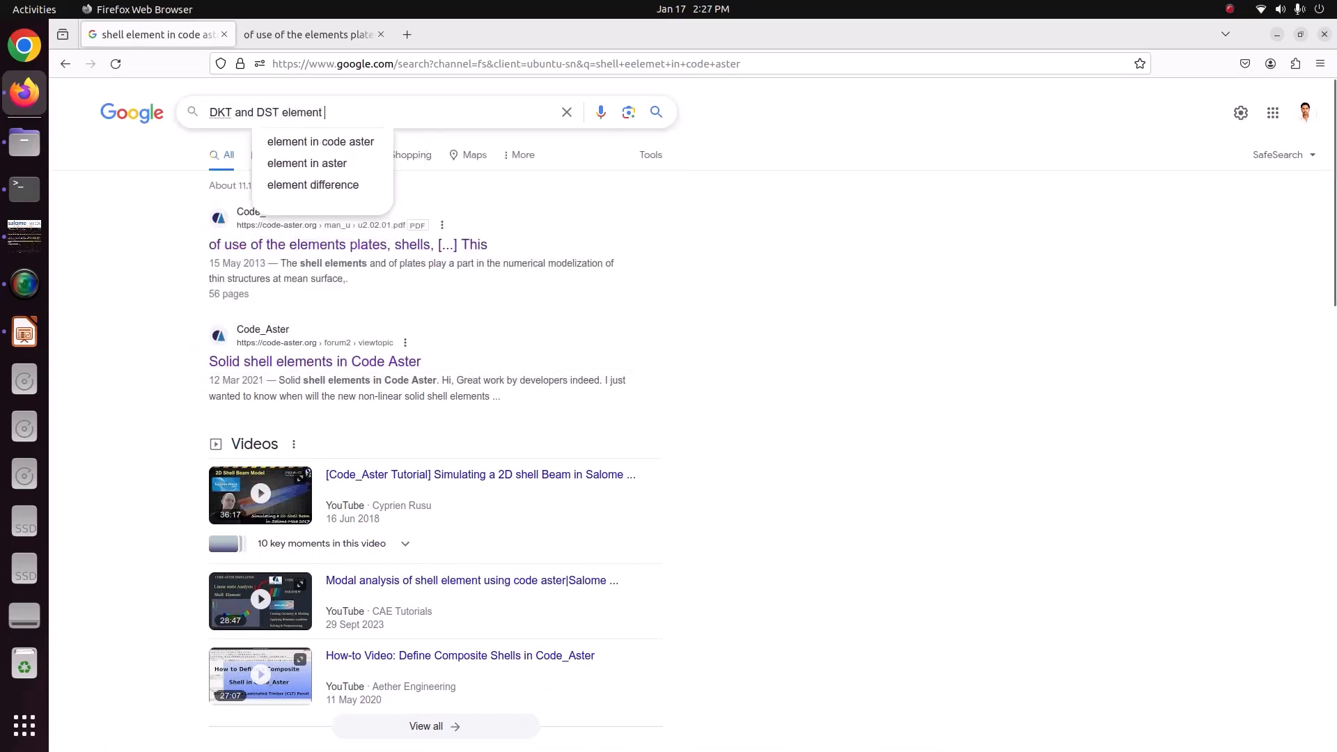
pyautogui.write('in code aster')
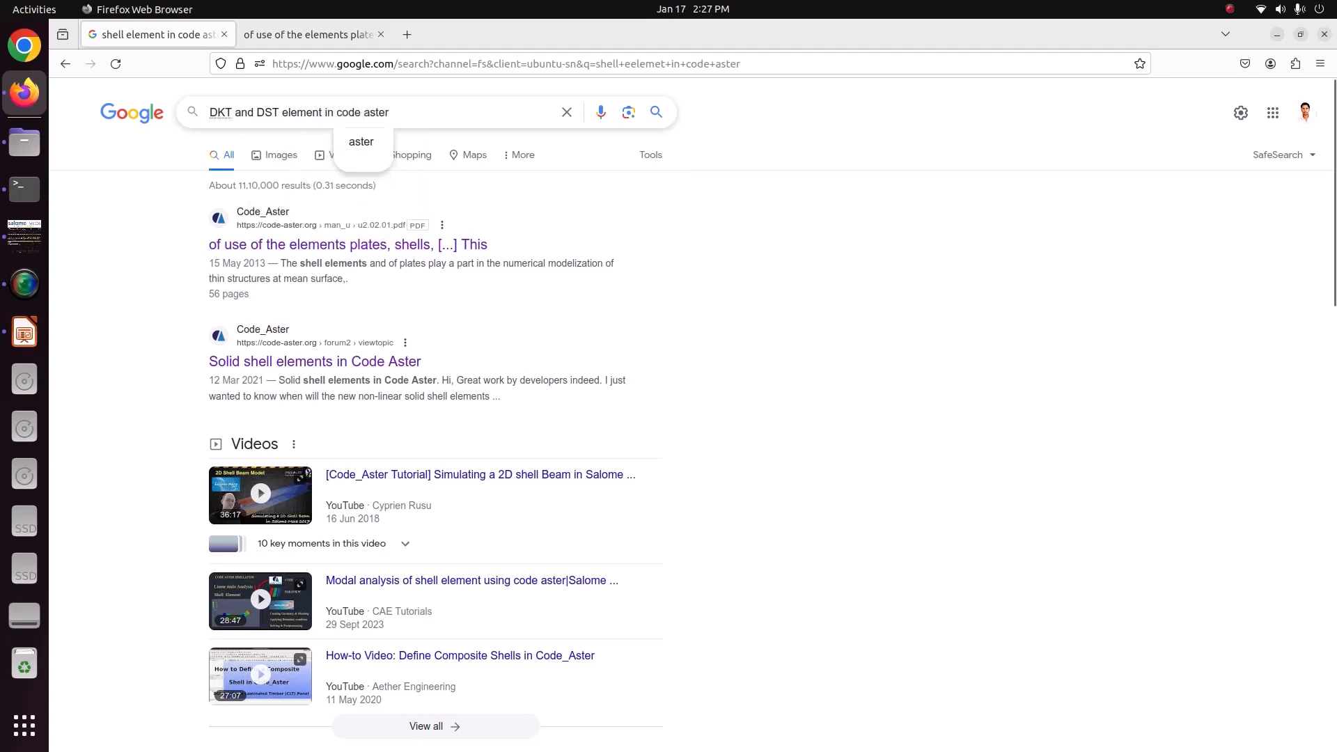
pyautogui.press('Return')
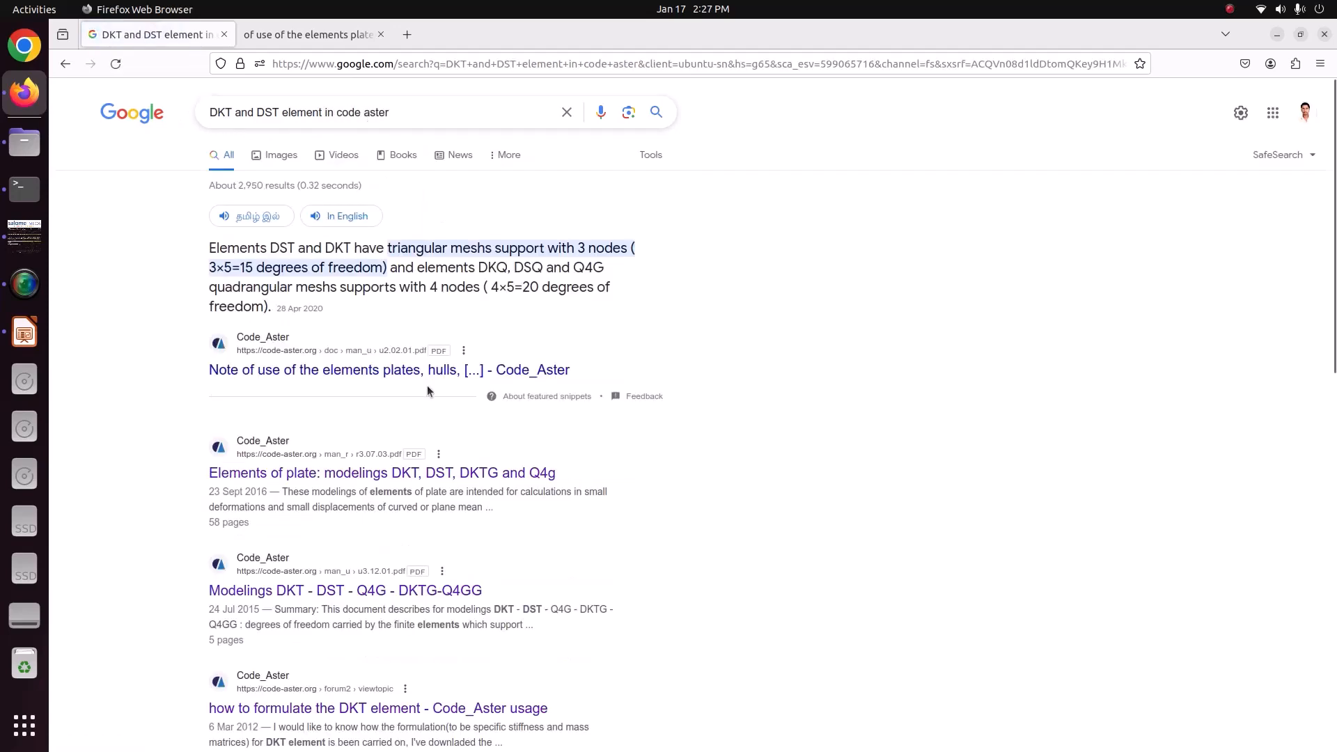
pyautogui.rightClick(427, 374)
pyautogui.click(458, 383)
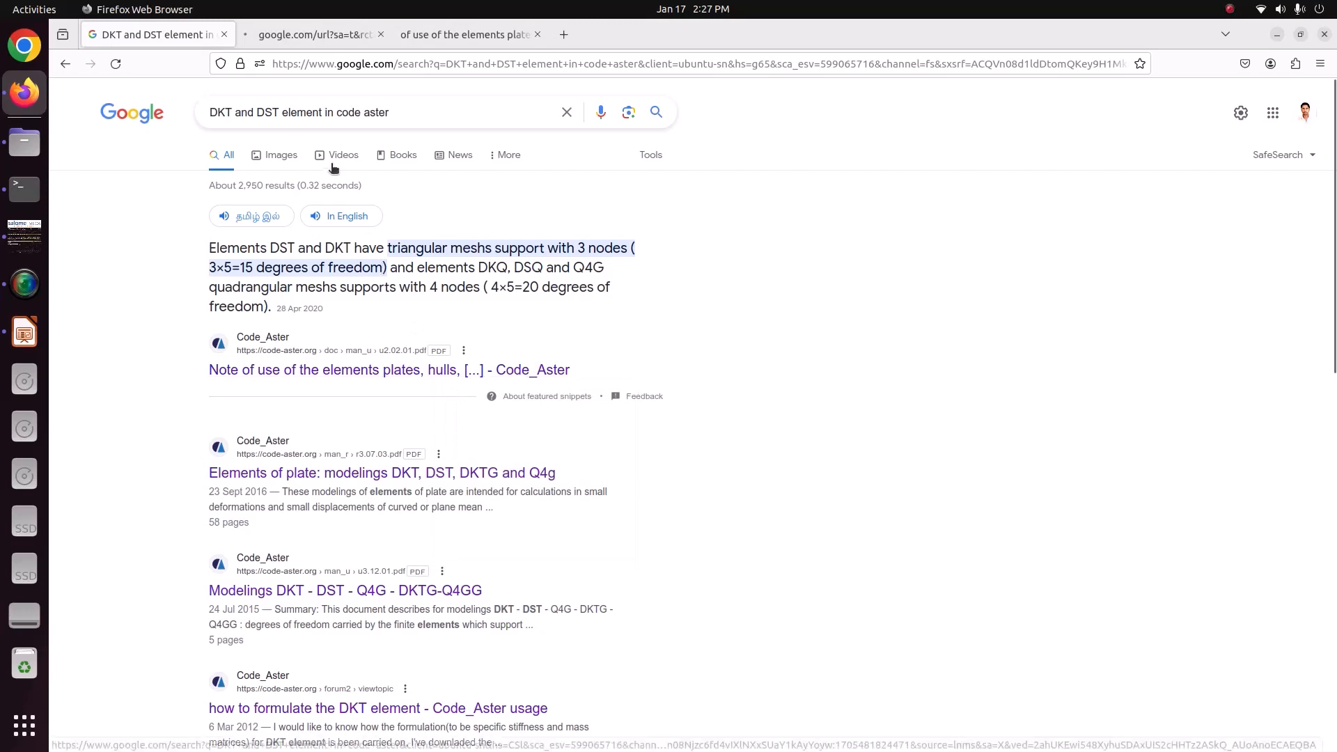
# Examine the contents and introduction of the "Note of use" PDF, including the DKT, DKTG, DST, Q4G and COQUE_3D modelings and their mesh types.
pyautogui.click(299, 30)
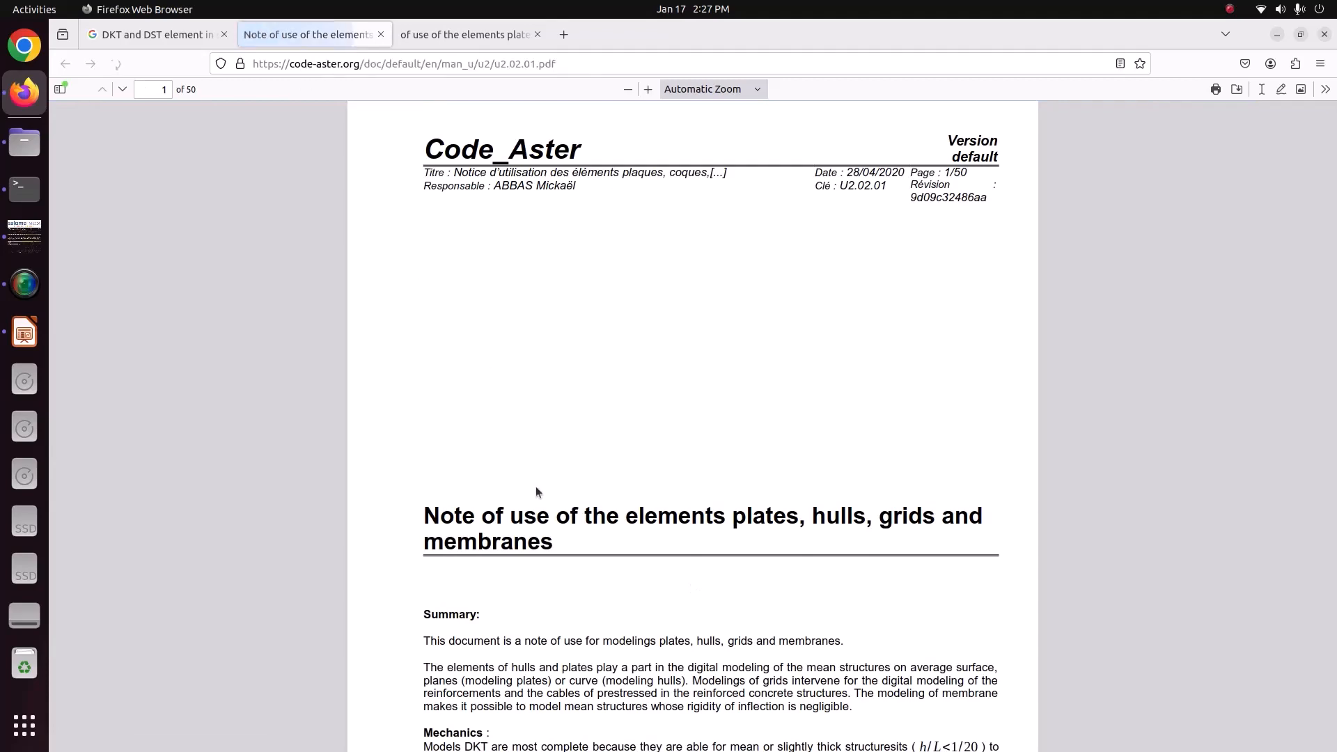
pyautogui.scroll(-5, 536, 492)
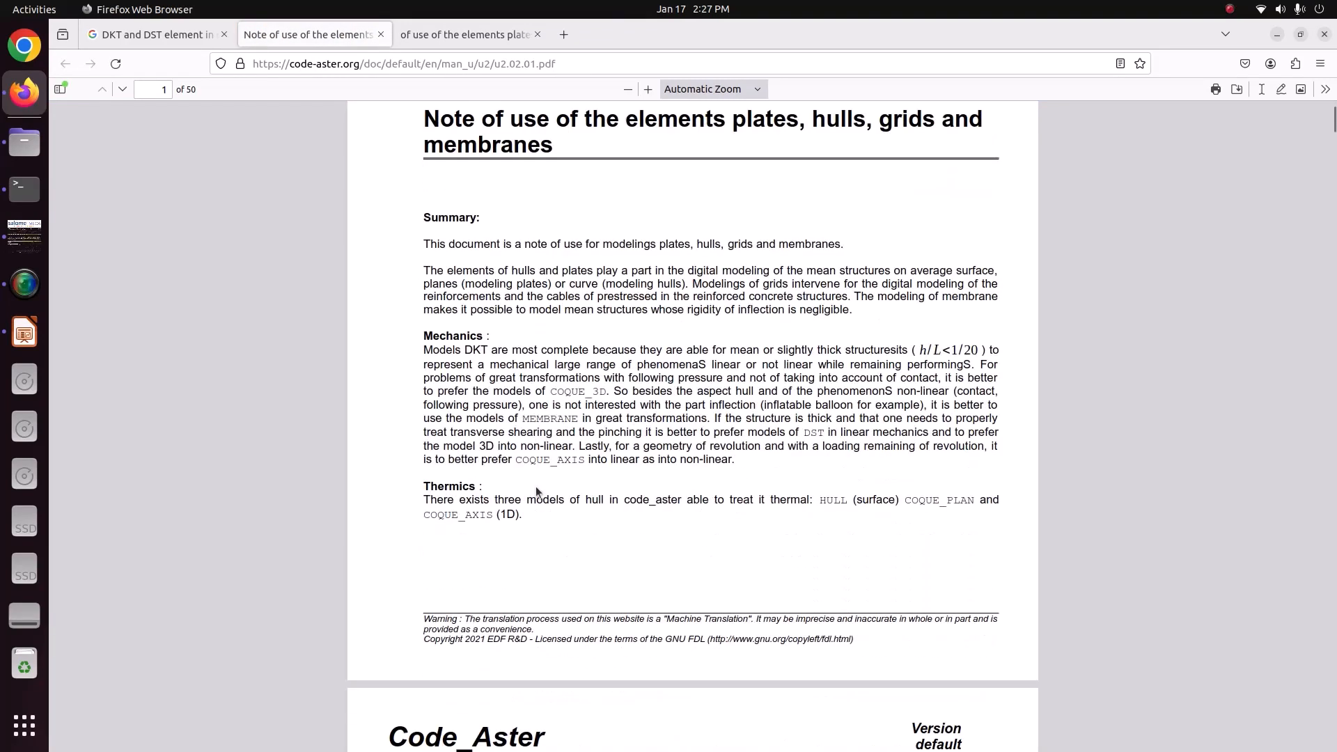
pyautogui.scroll(-5, 536, 492)
pyautogui.scroll(-15, 536, 490)
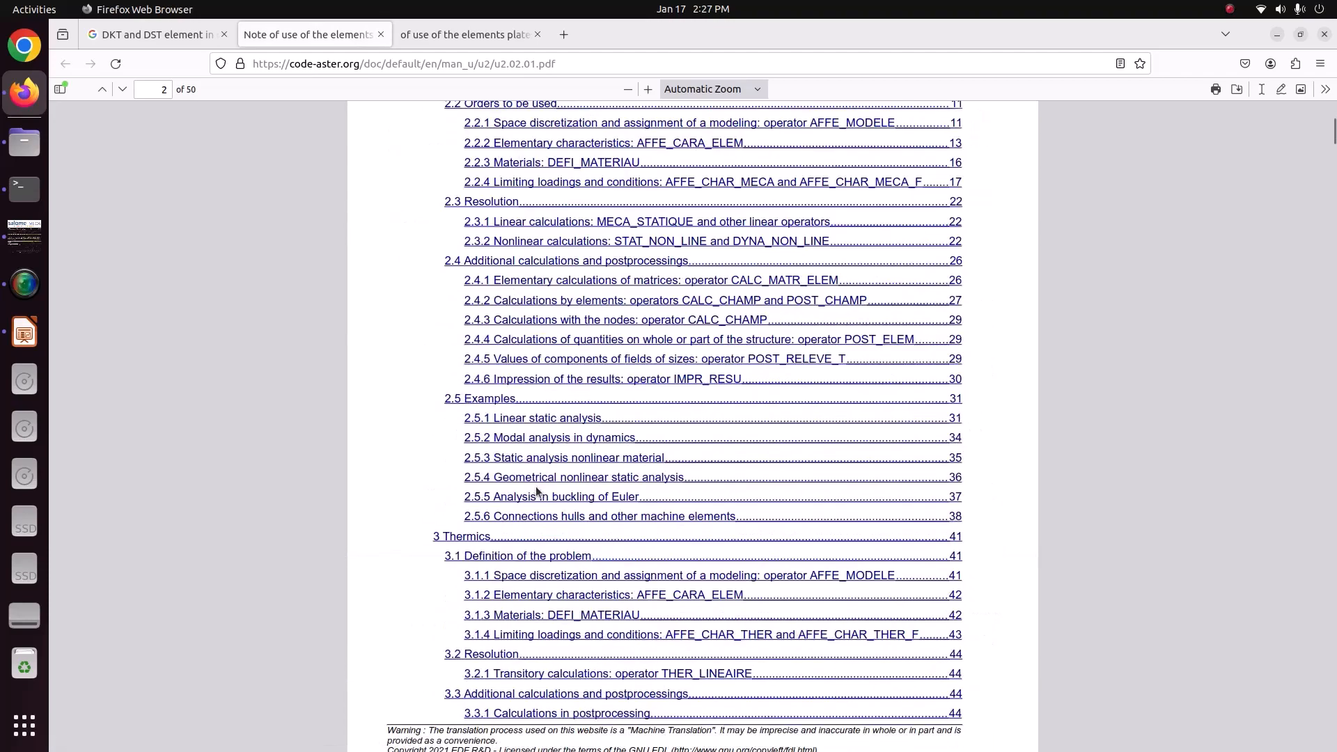
pyautogui.scroll(-1, 537, 487)
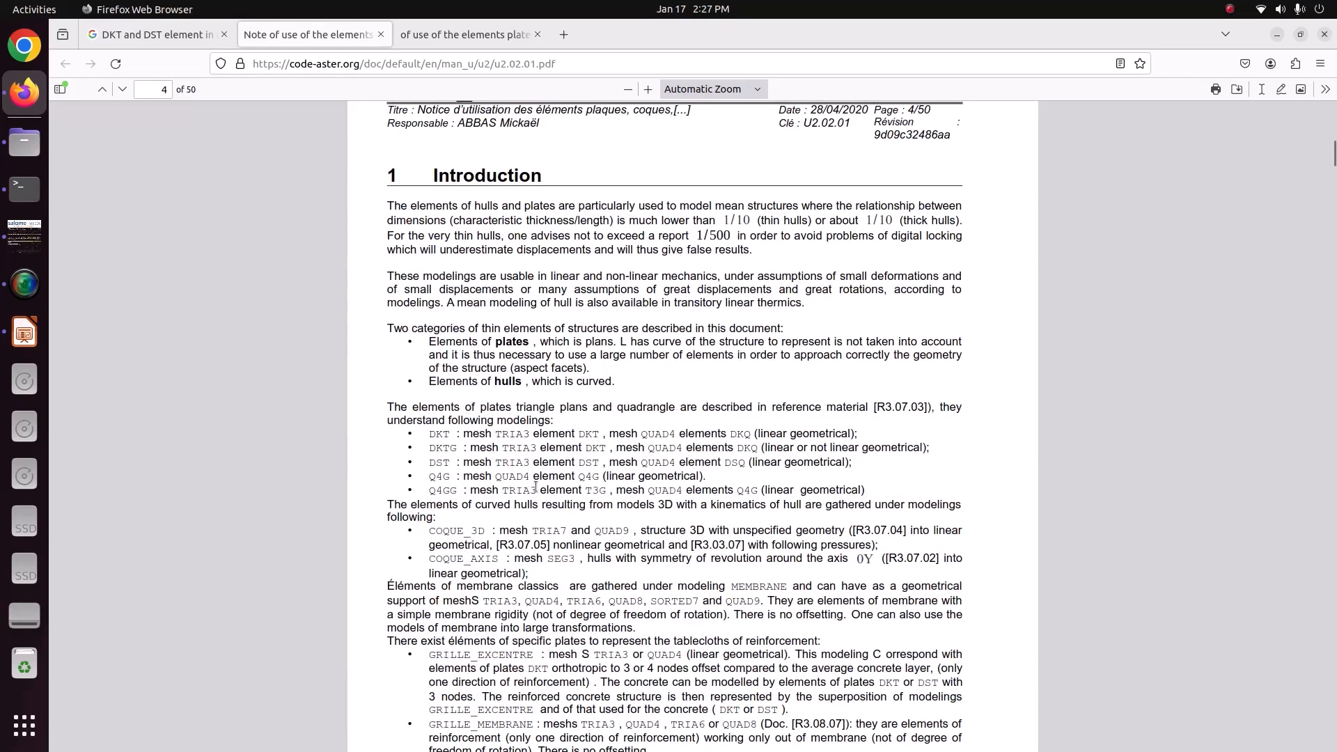
pyautogui.scroll(-4, 441, 376)
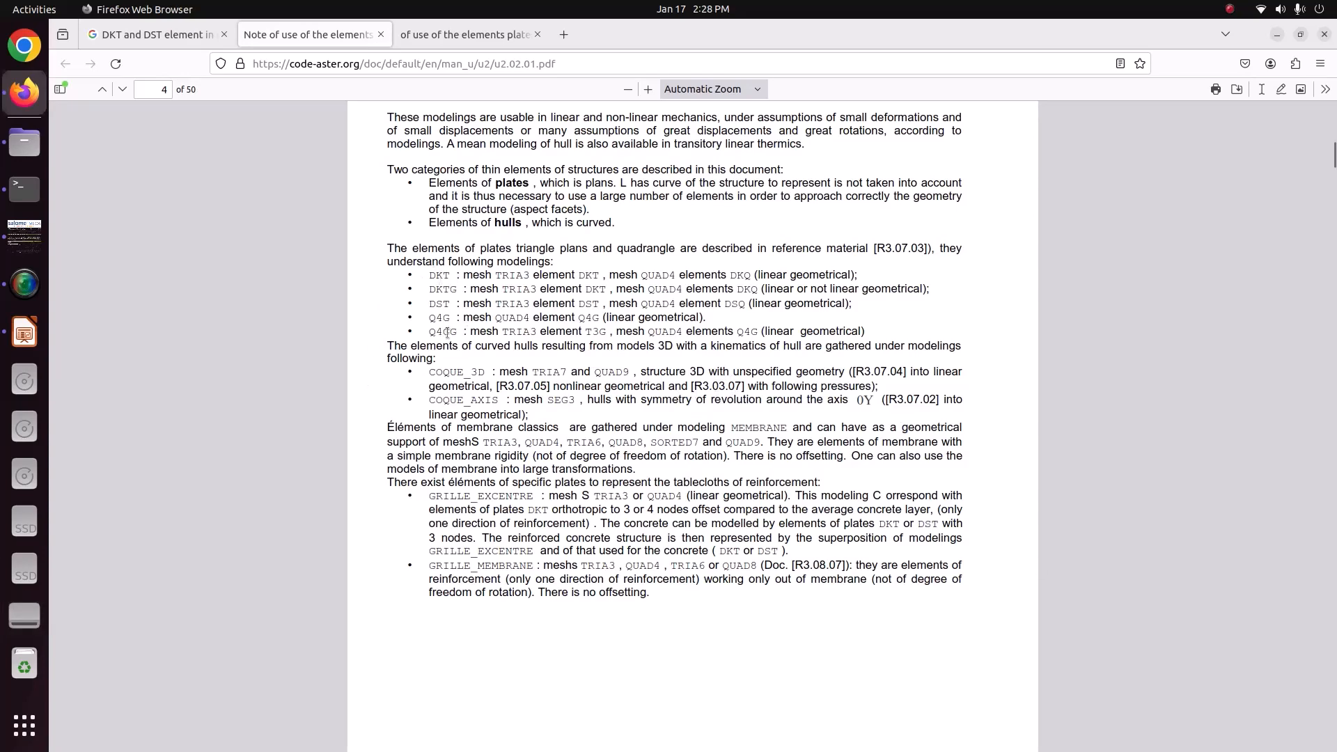
# Look through the PDF's Mechanics chapter on plate and hull geometry, formulations and element comparison, and close both PDF tabs.
pyautogui.scroll(-10, 502, 438)
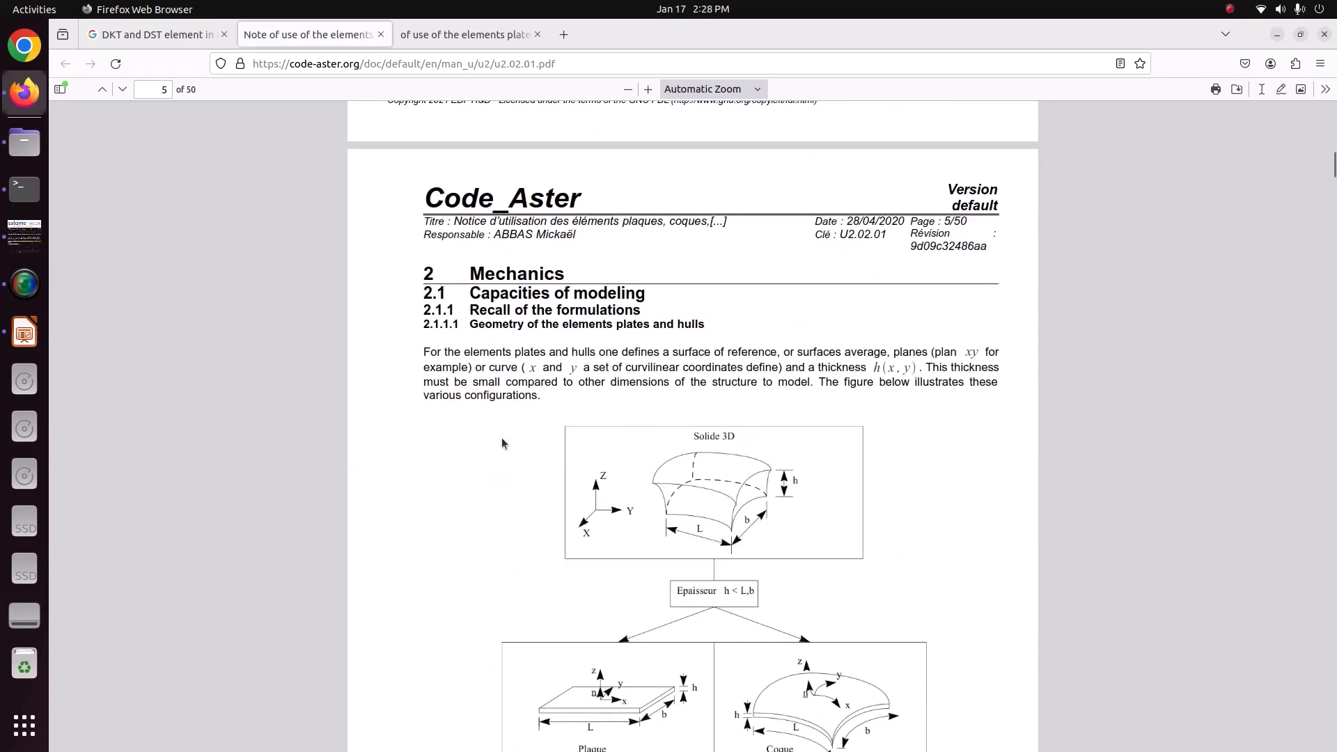
pyautogui.scroll(-3, 501, 443)
pyautogui.scroll(2, 501, 443)
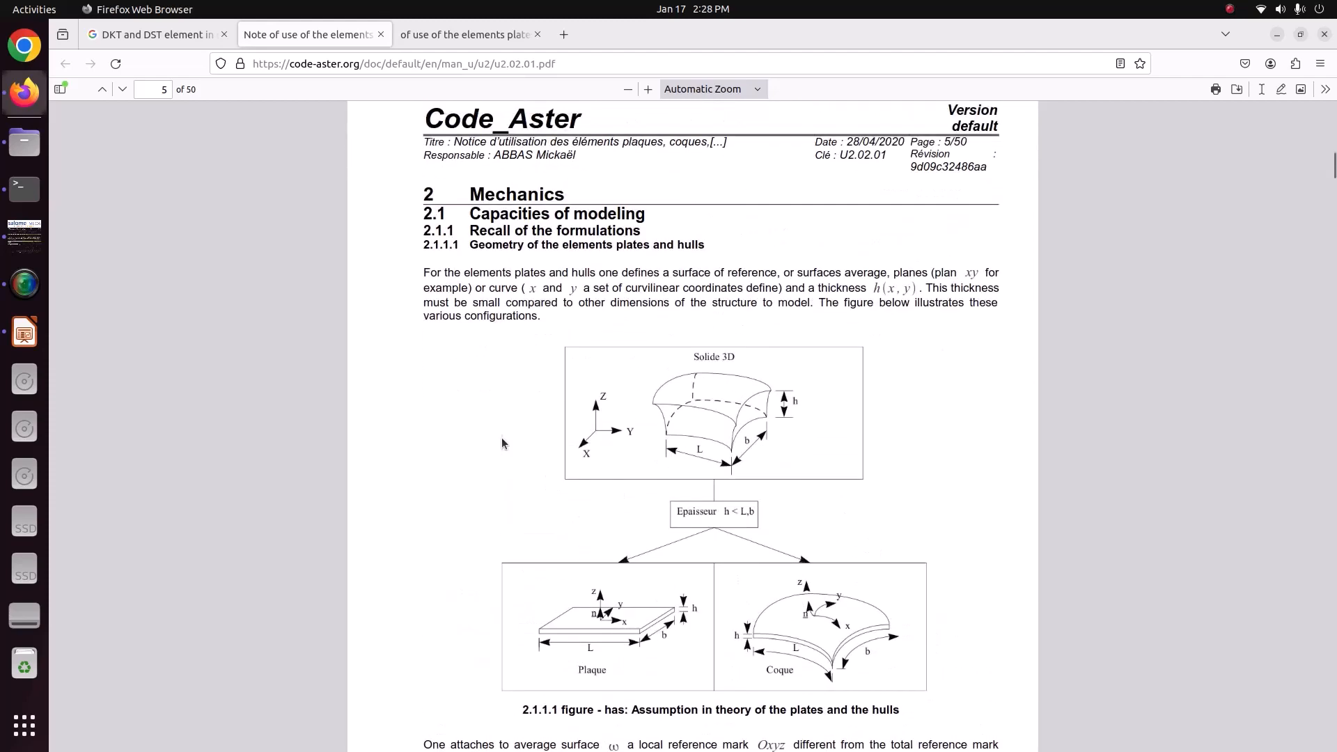
pyautogui.scroll(-5, 502, 443)
pyautogui.scroll(4, 501, 443)
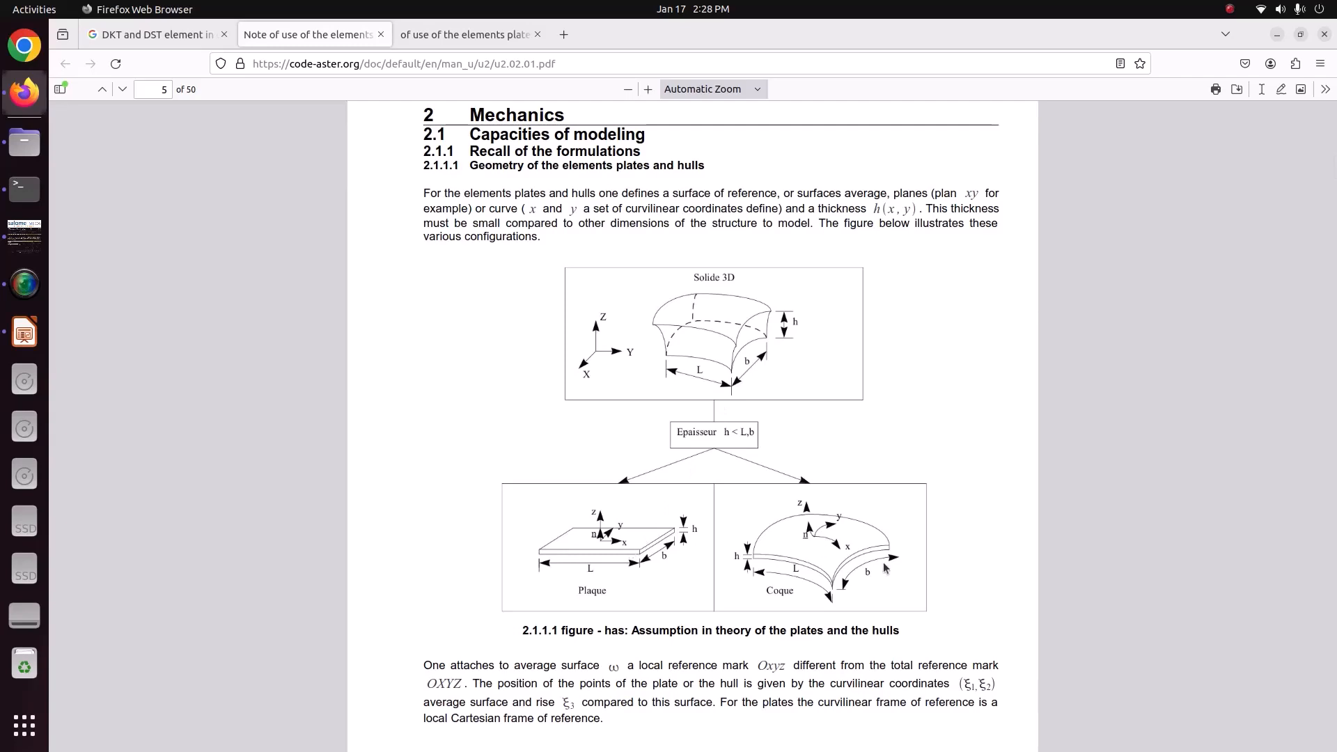
pyautogui.scroll(-10, 884, 568)
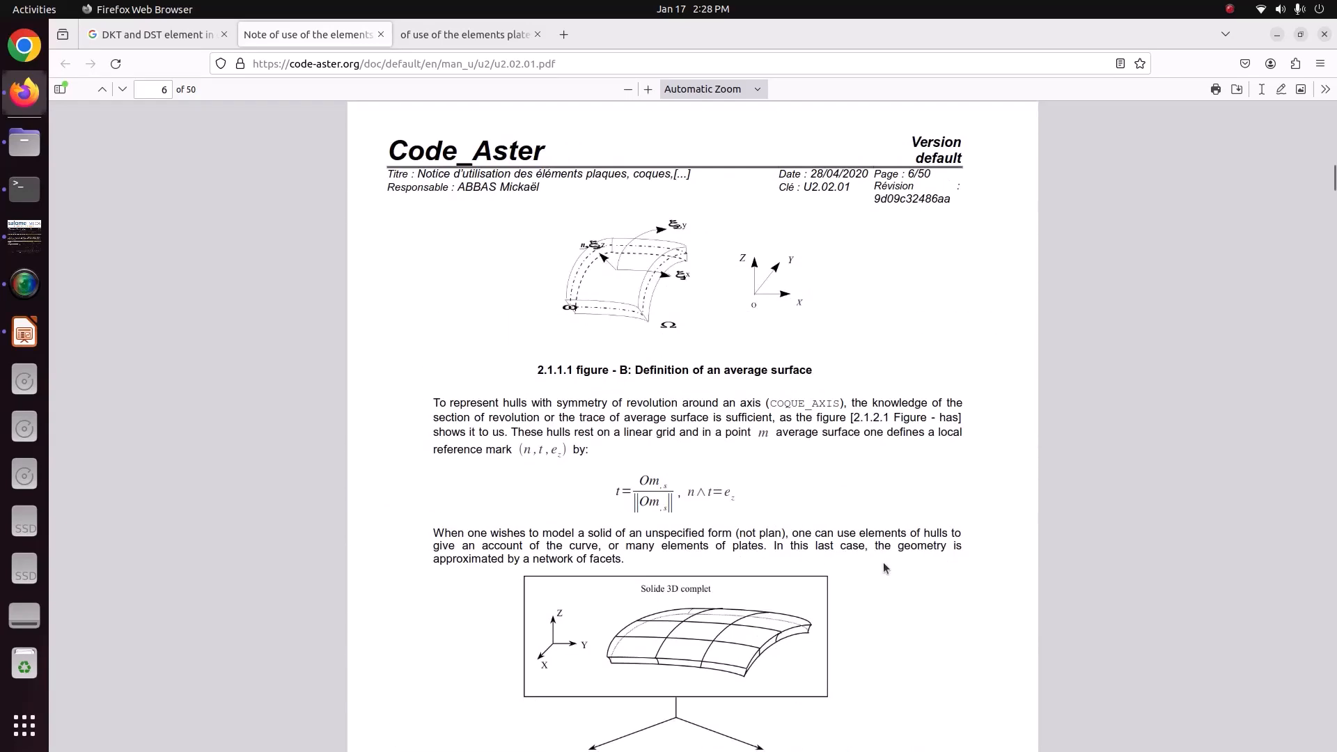
pyautogui.scroll(-15, 883, 562)
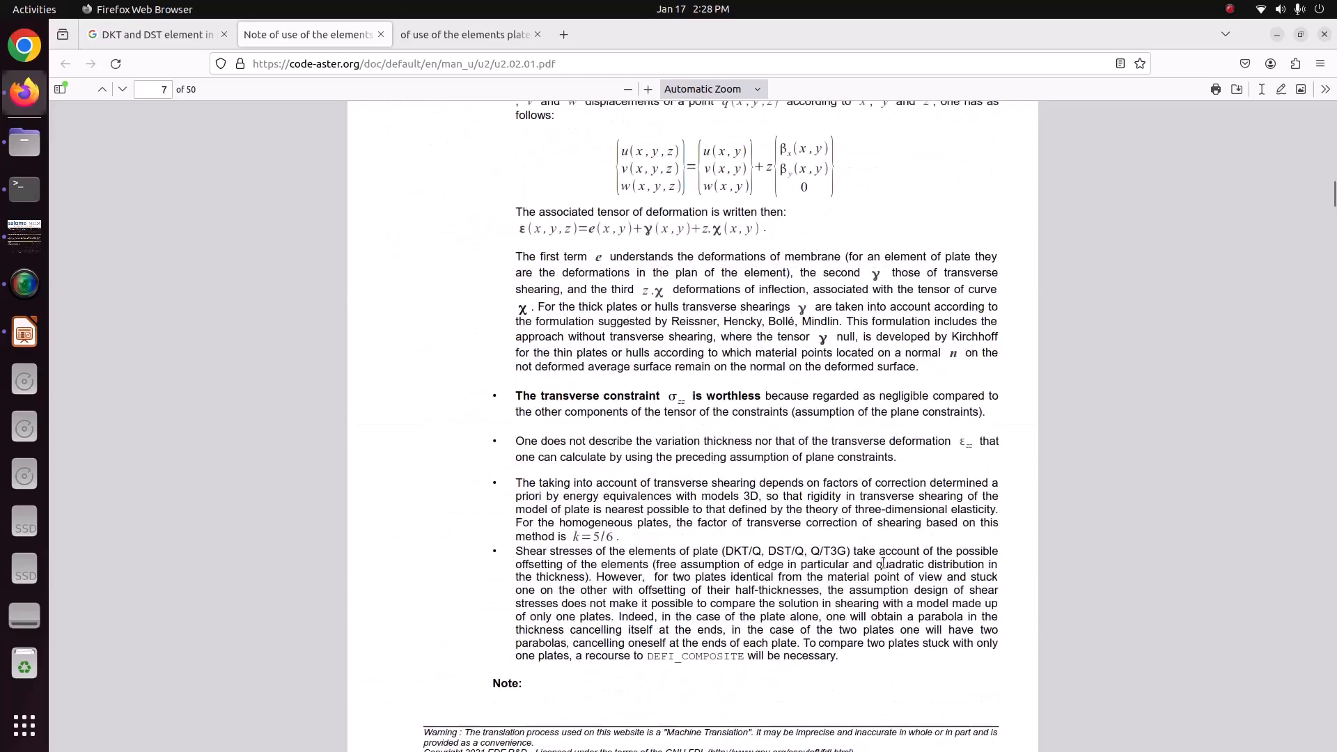
pyautogui.scroll(-20, 883, 562)
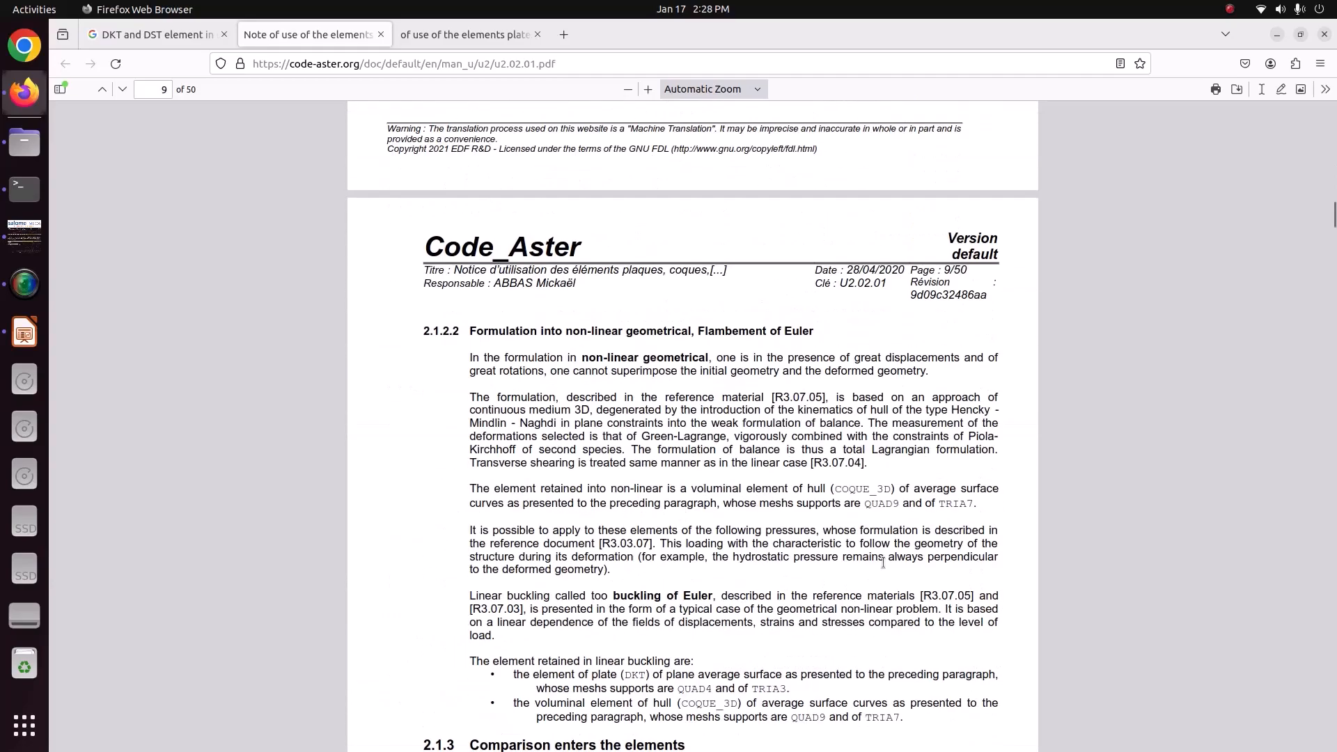
pyautogui.scroll(-20, 883, 562)
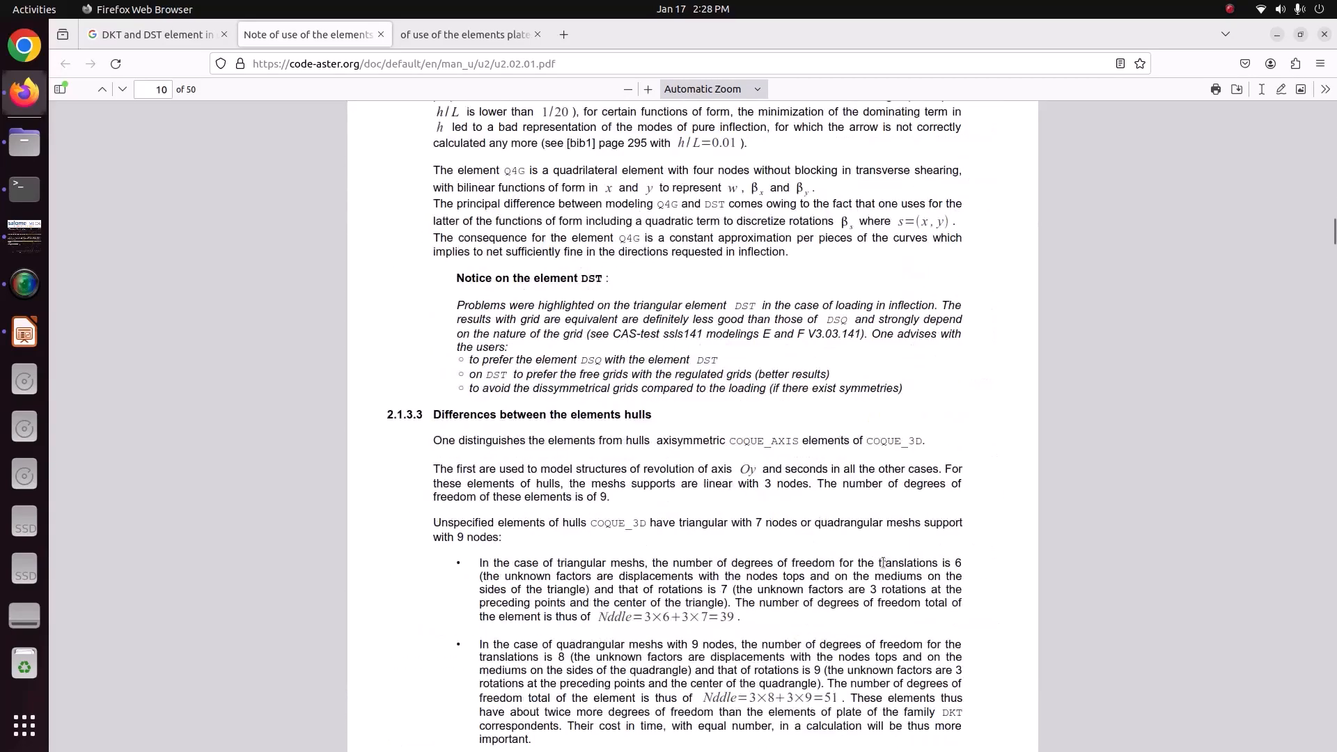
pyautogui.middleClick(324, 35)
pyautogui.middleClick(324, 35)
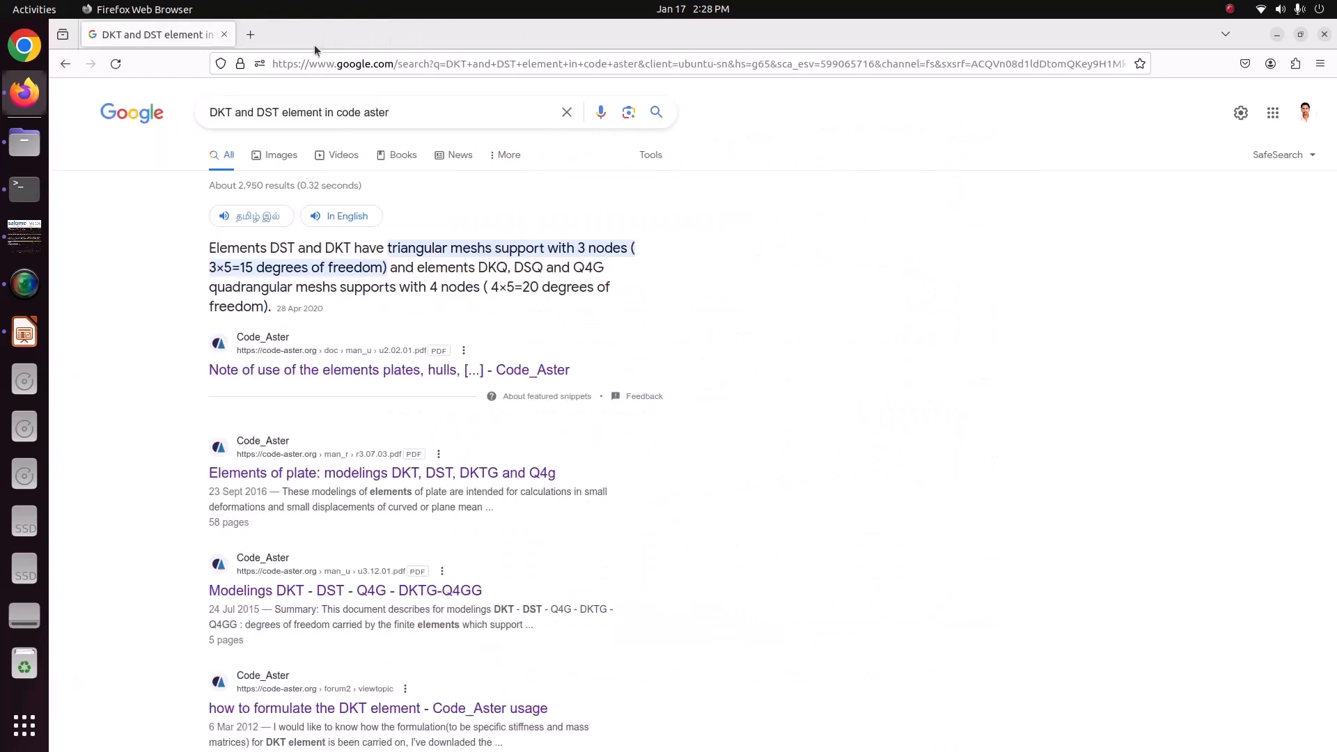
# Glance at the material slide in LibreOffice Impress and activate the Geometry module in salome_meca.
pyautogui.click(18, 248)
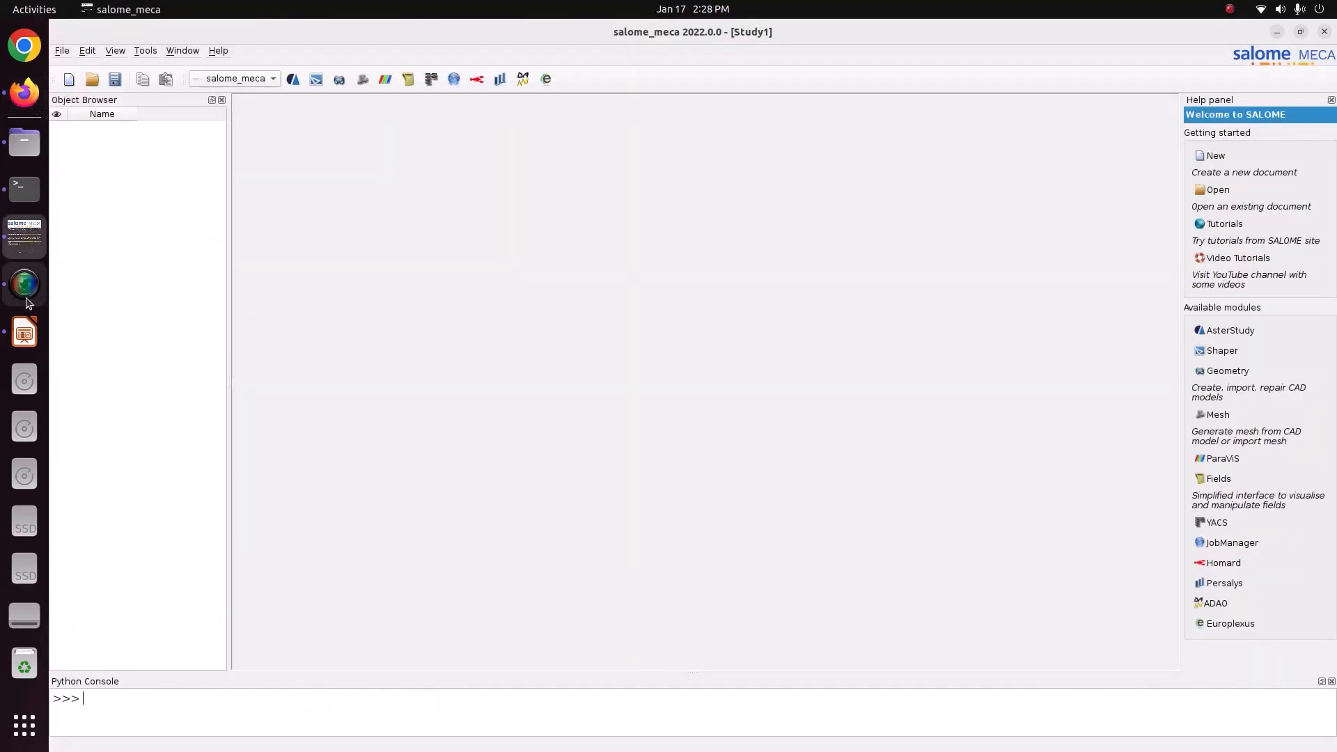
pyautogui.click(25, 336)
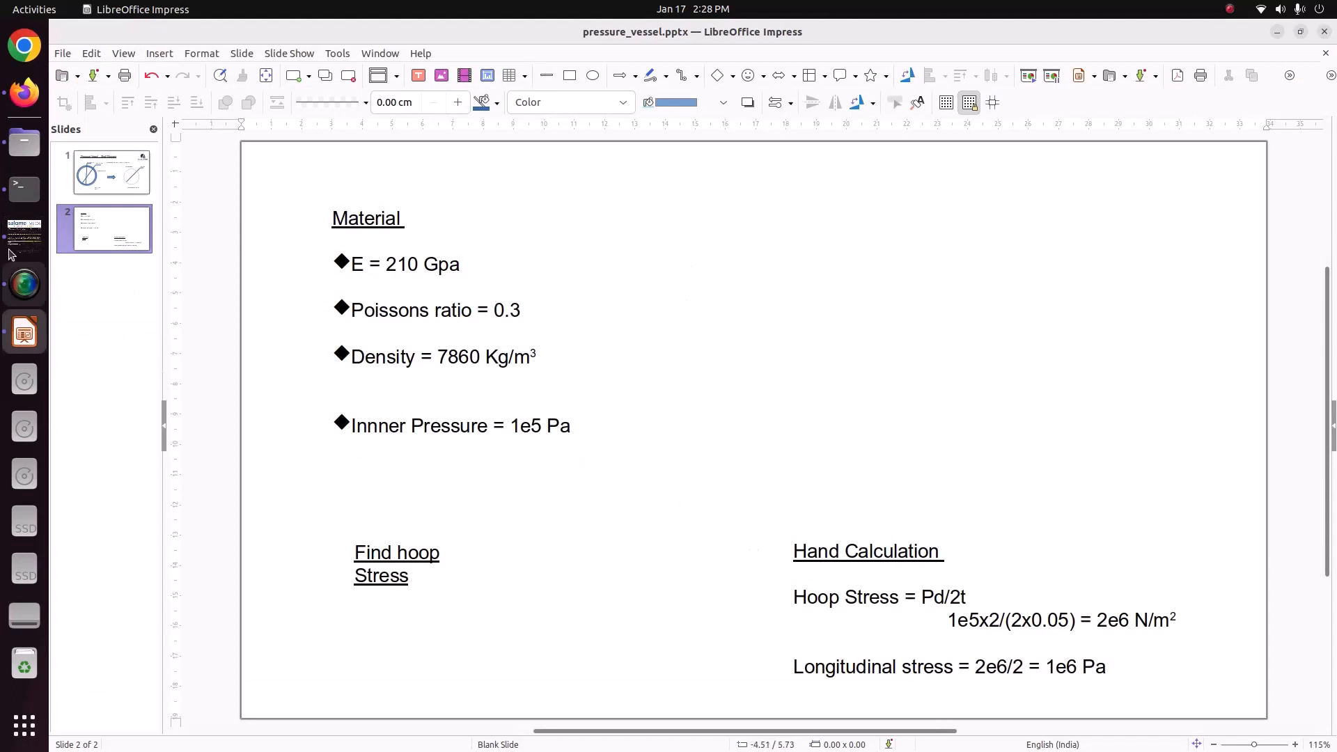
pyautogui.click(25, 235)
pyautogui.click(224, 78)
pyautogui.click(241, 124)
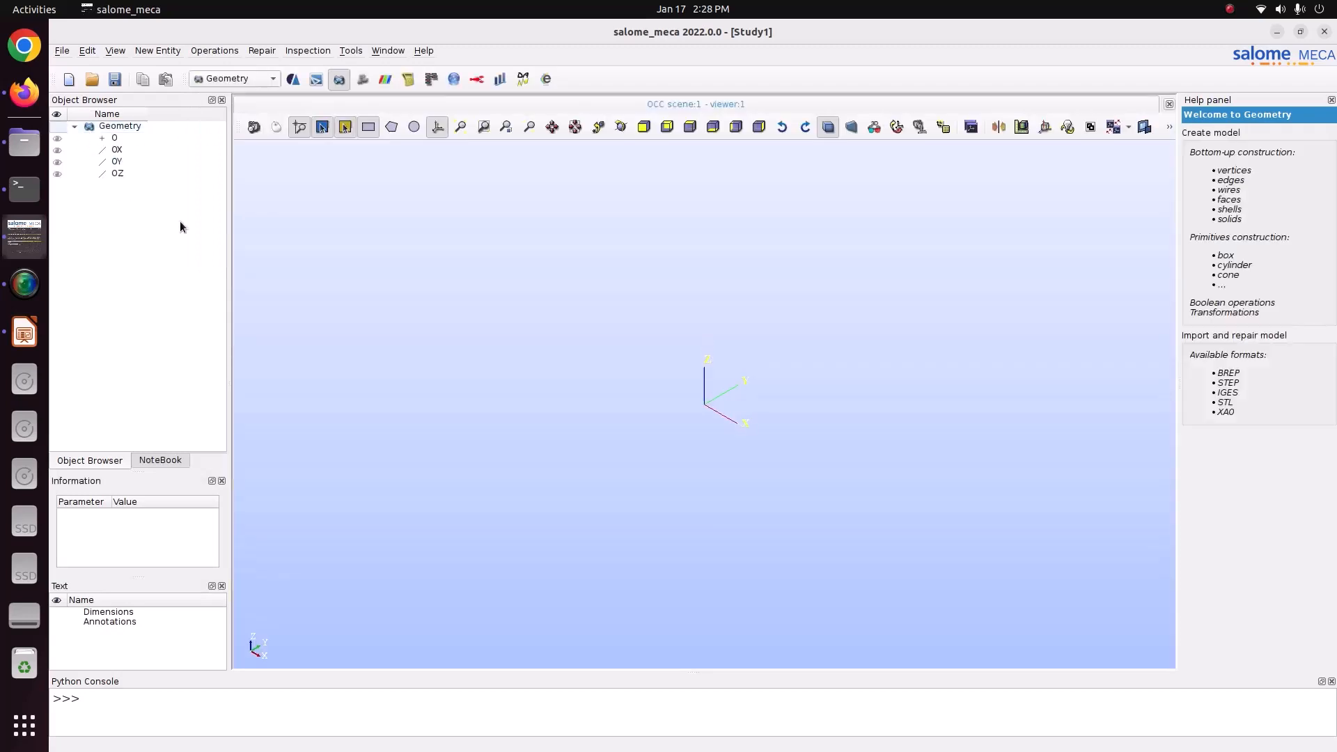
# Create a circle centred at O with vector OX and radius 1.025, checking the mid-surface radius on slide 1 in LibreOffice Impress.
pyautogui.moveTo(164, 65)
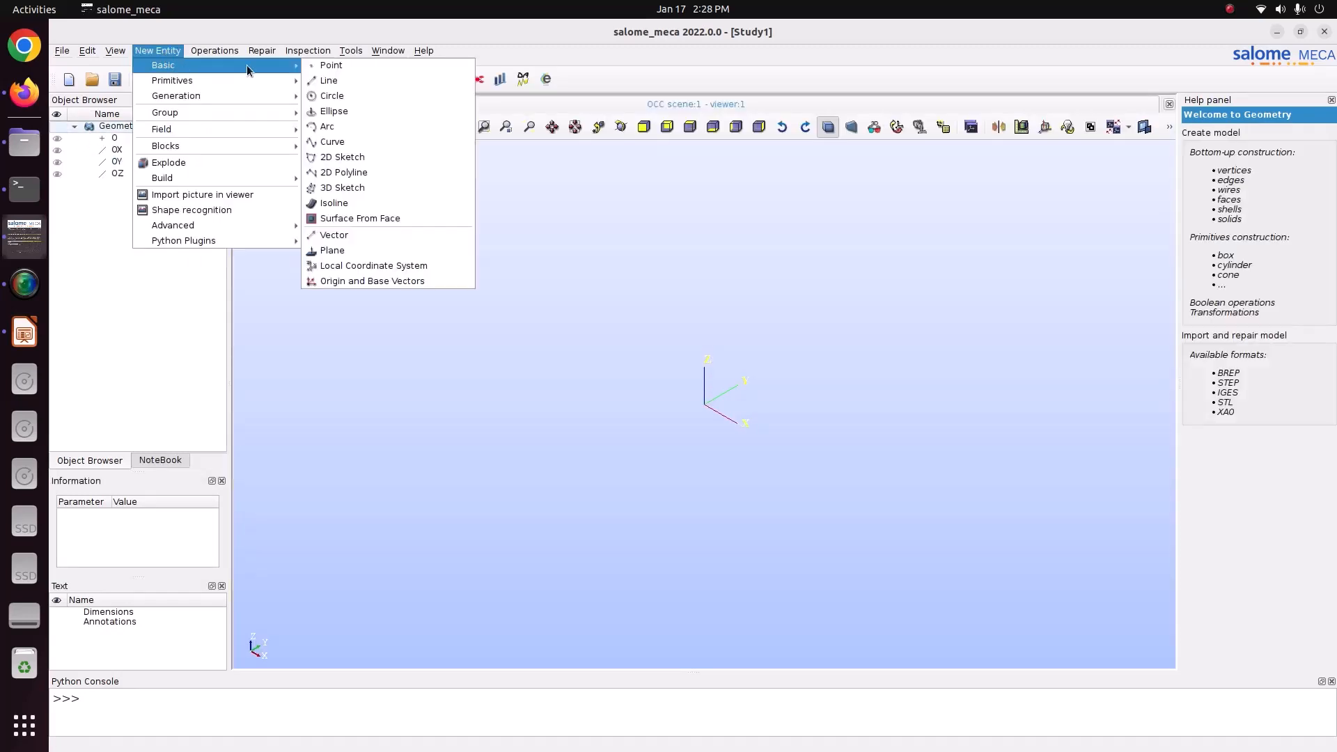
pyautogui.click(382, 95)
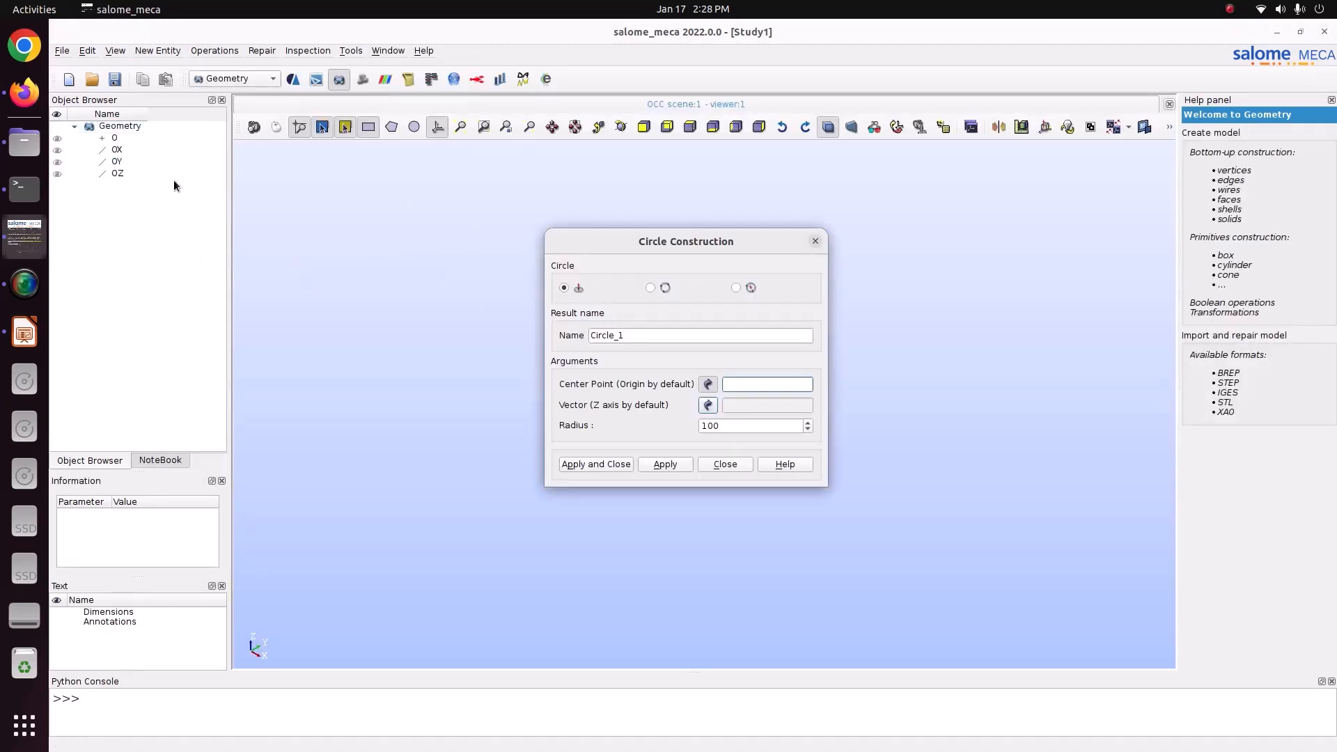
pyautogui.click(114, 138)
pyautogui.click(116, 151)
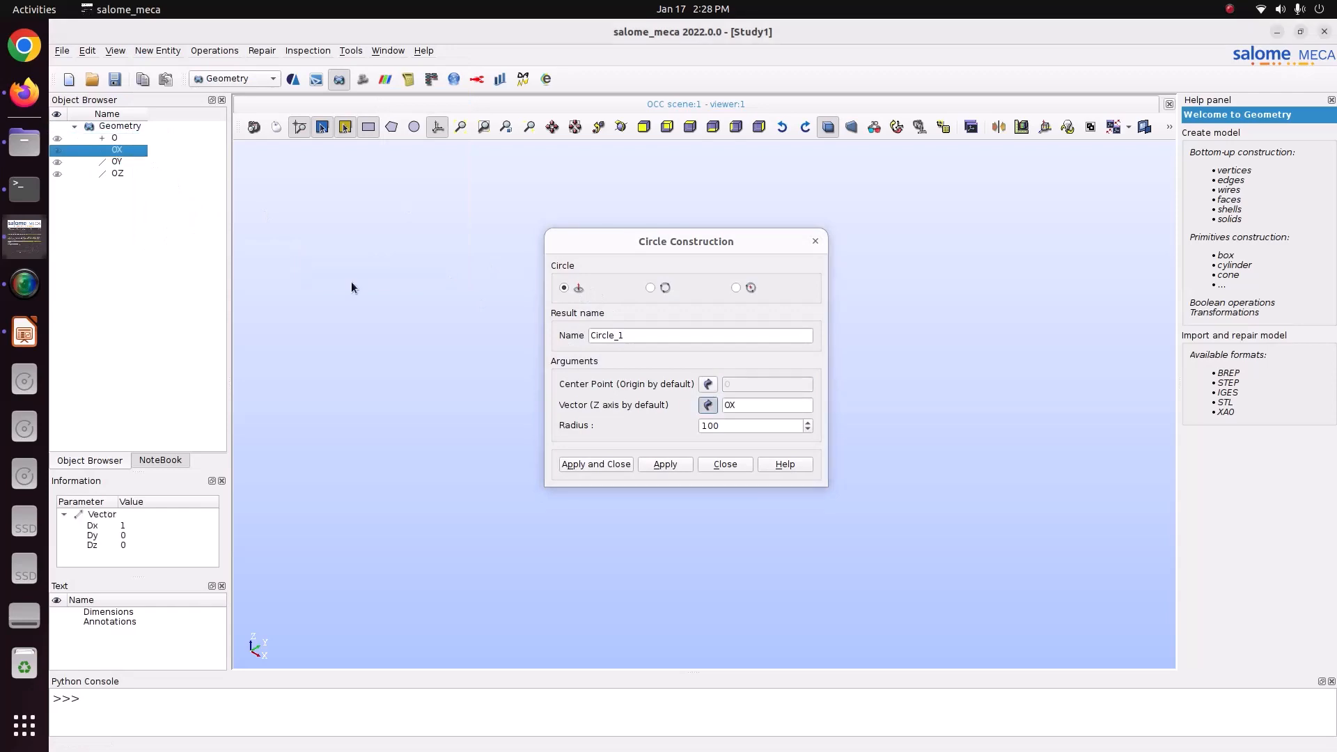
pyautogui.click(24, 333)
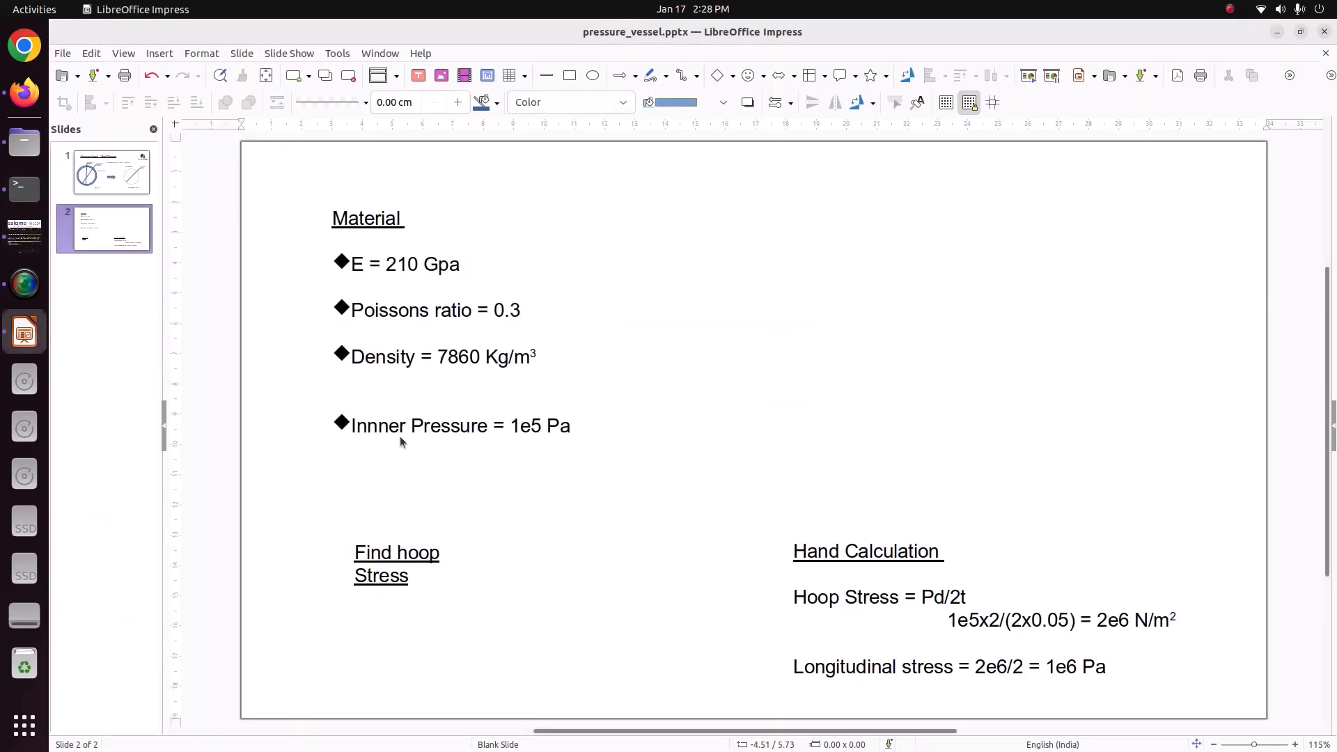
pyautogui.click(82, 185)
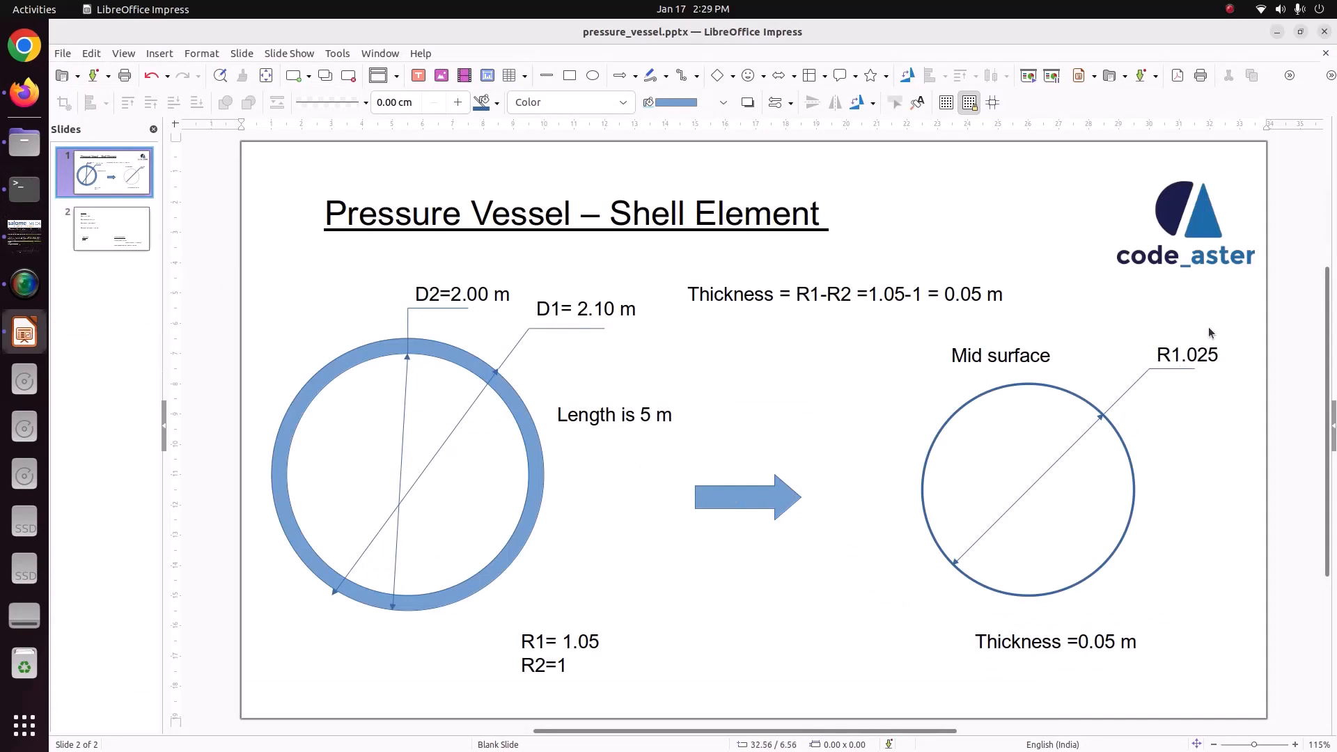
pyautogui.click(24, 237)
pyautogui.doubleClick(731, 424)
pyautogui.write('1.025')
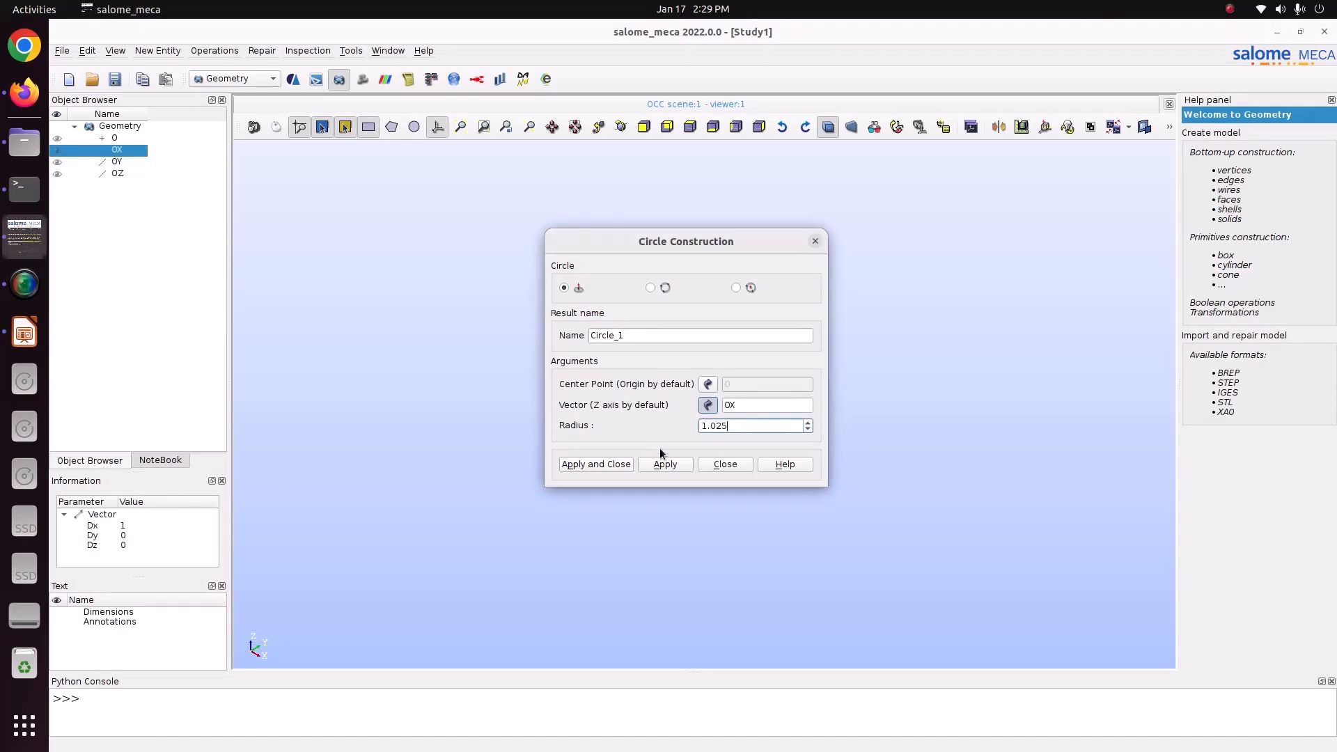
pyautogui.click(666, 465)
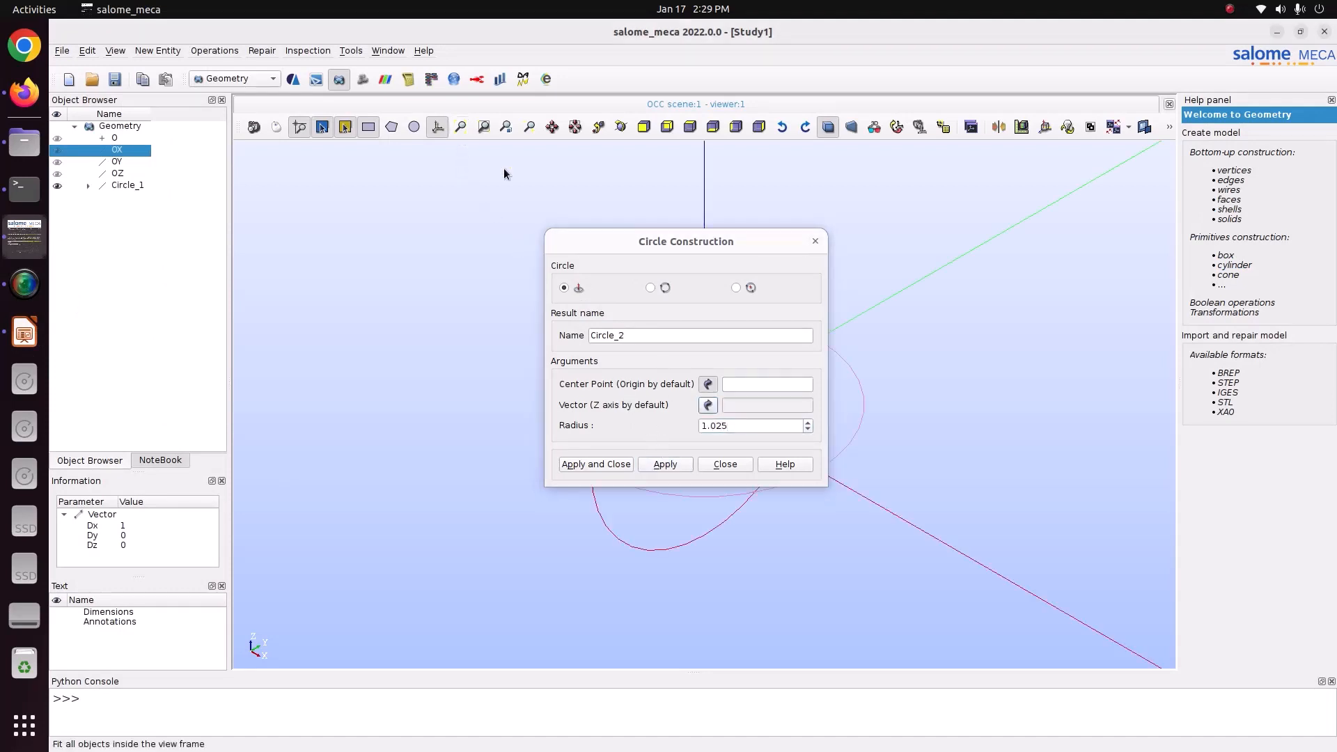
pyautogui.moveTo(798, 252); pyautogui.dragTo(536, 247)
pyautogui.click(555, 242)
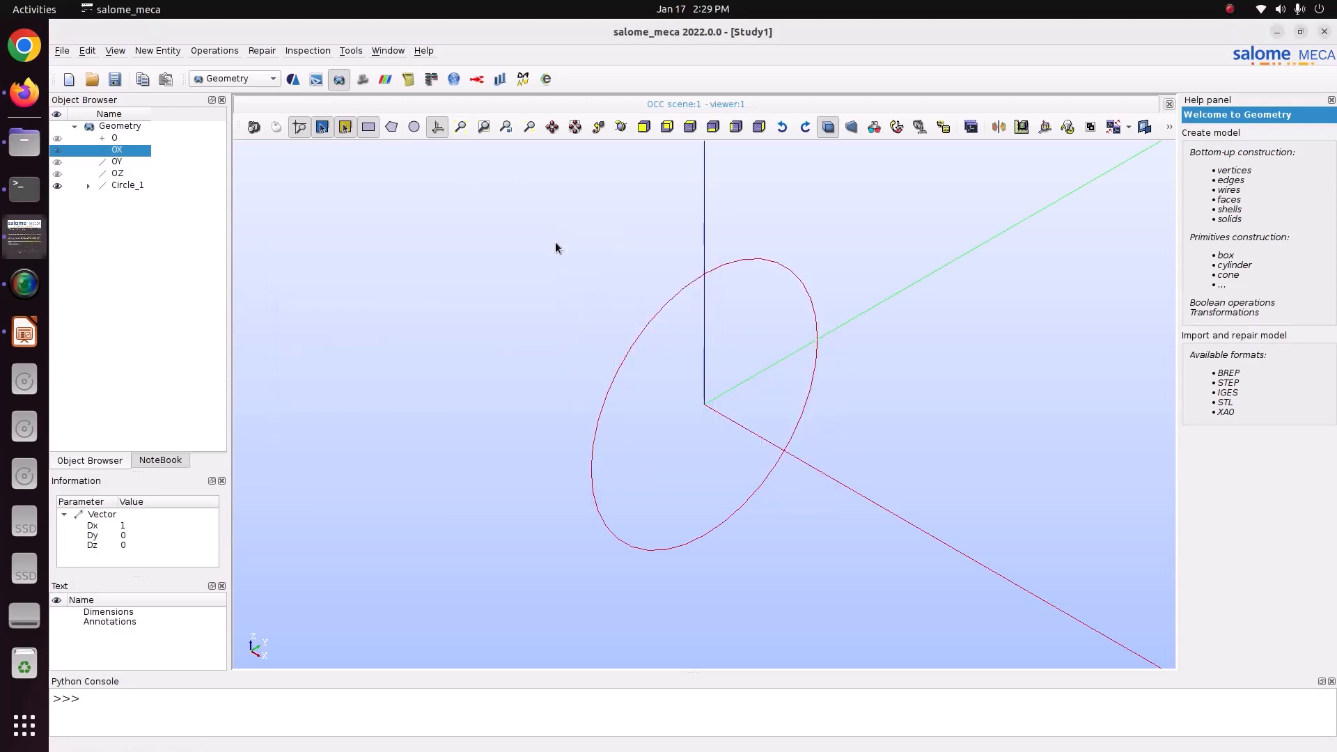
# Extrude the circle along OX with a height of 5 and inspect the resulting cylindrical shell.
pyautogui.click(129, 186)
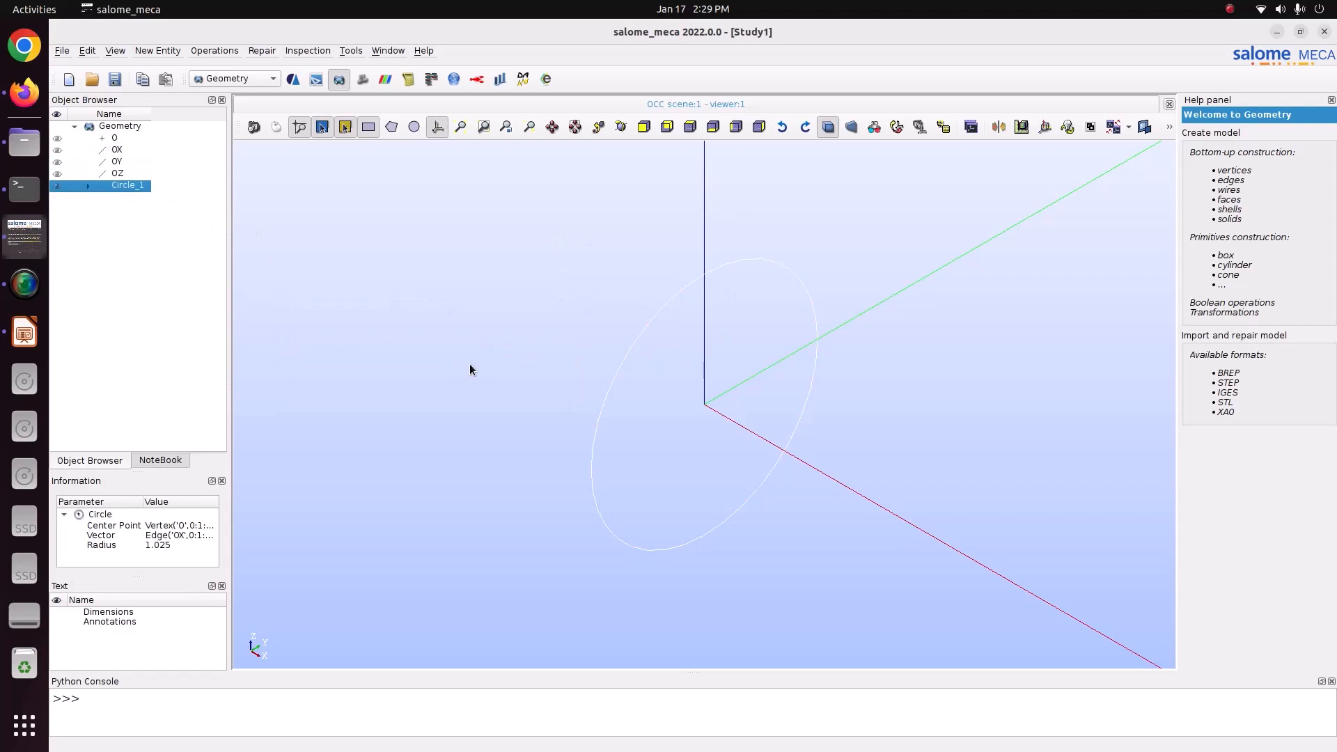
pyautogui.click(157, 51)
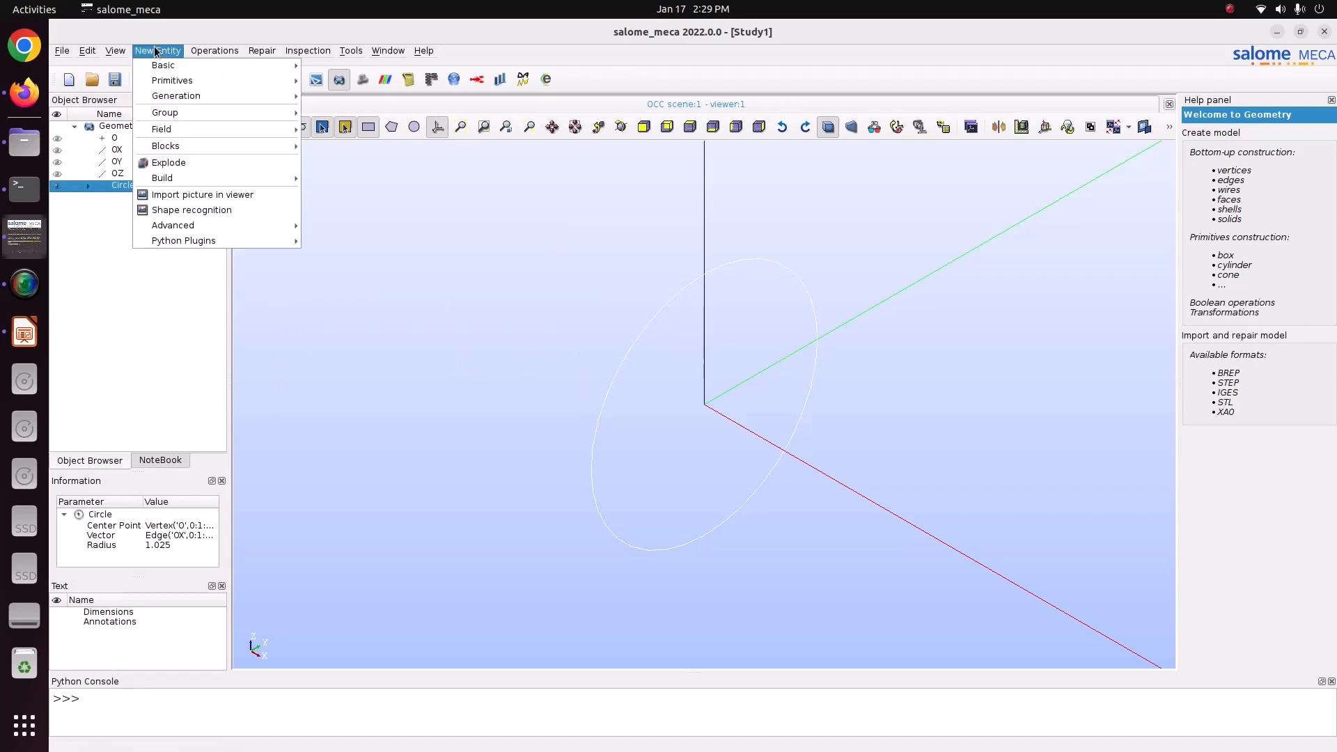
pyautogui.moveTo(226, 97)
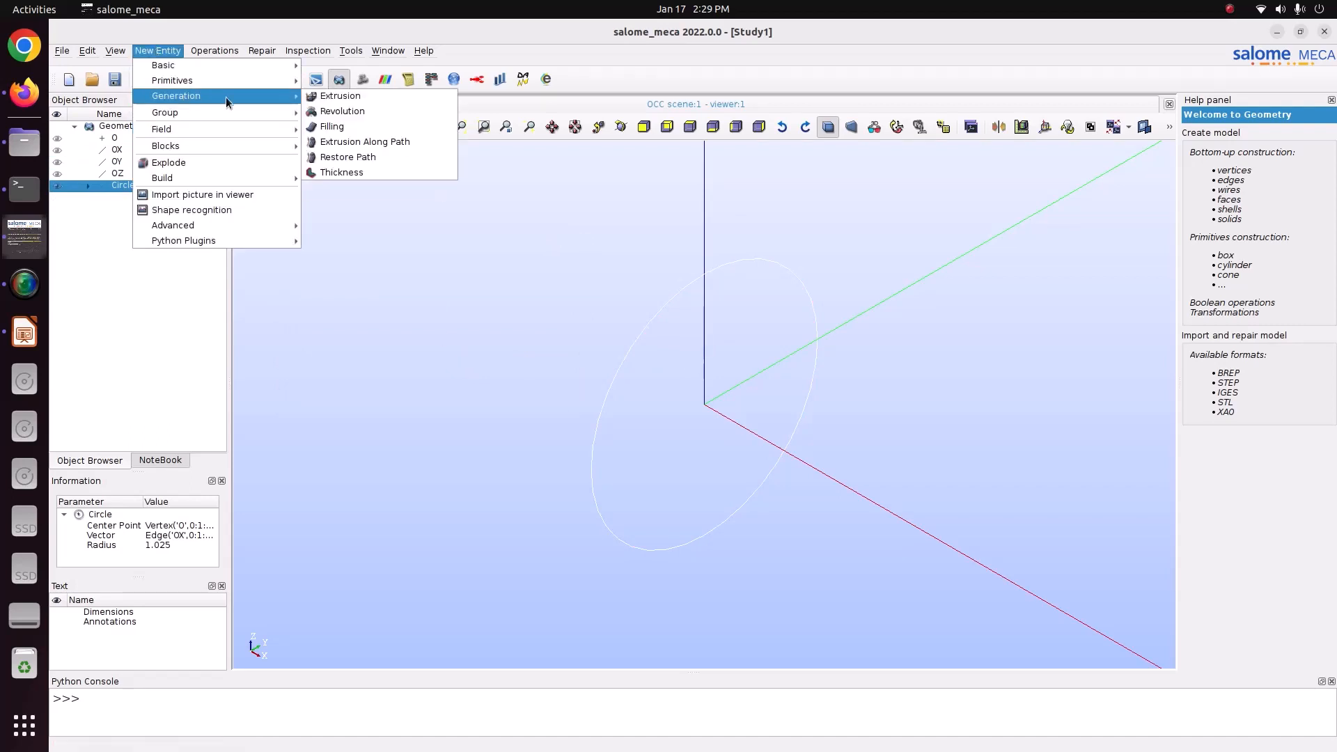
pyautogui.click(315, 96)
pyautogui.click(609, 329)
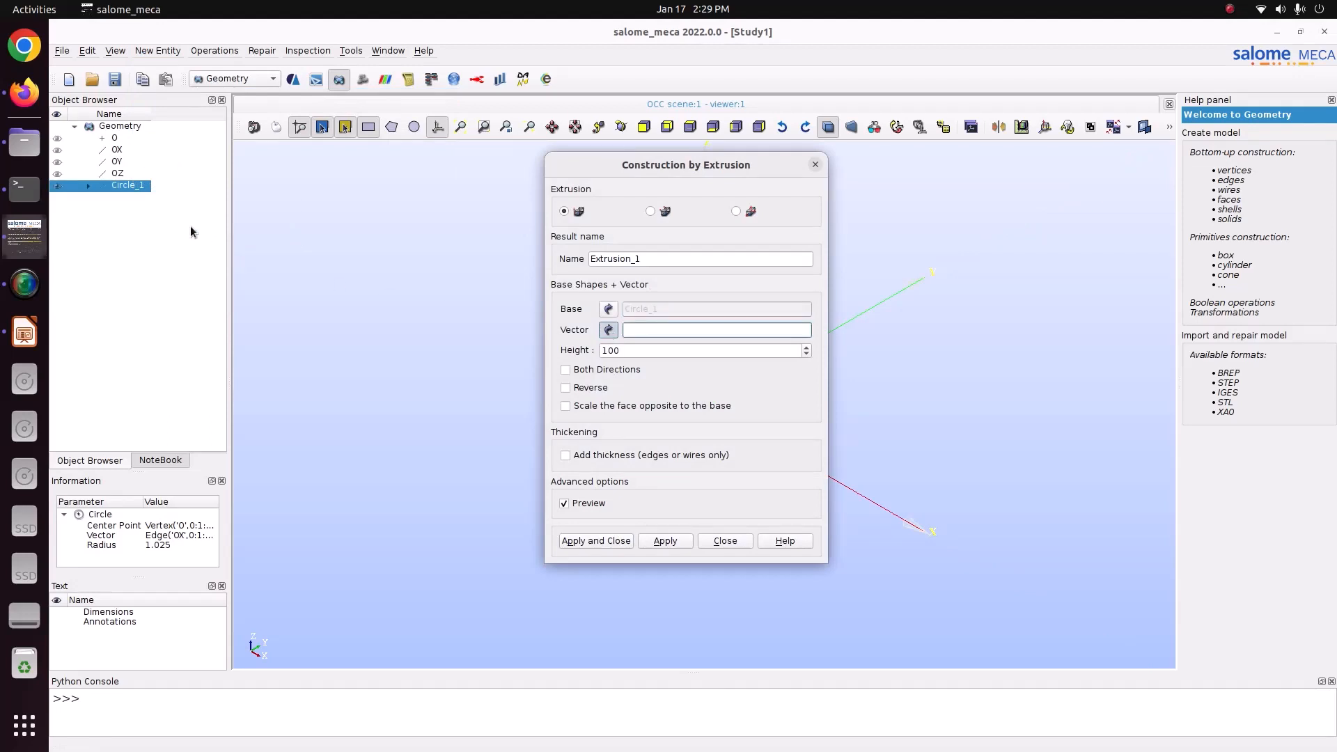
pyautogui.click(117, 150)
pyautogui.doubleClick(662, 353)
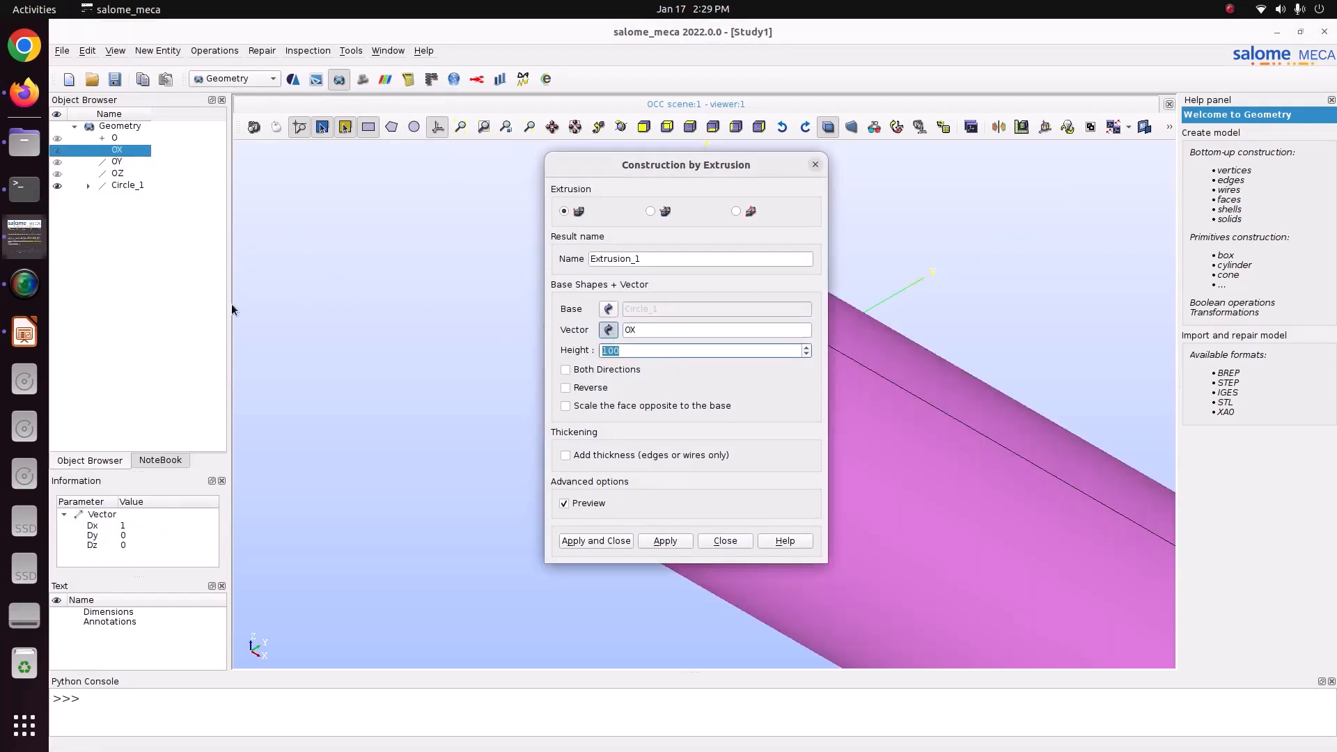
pyautogui.write('5')
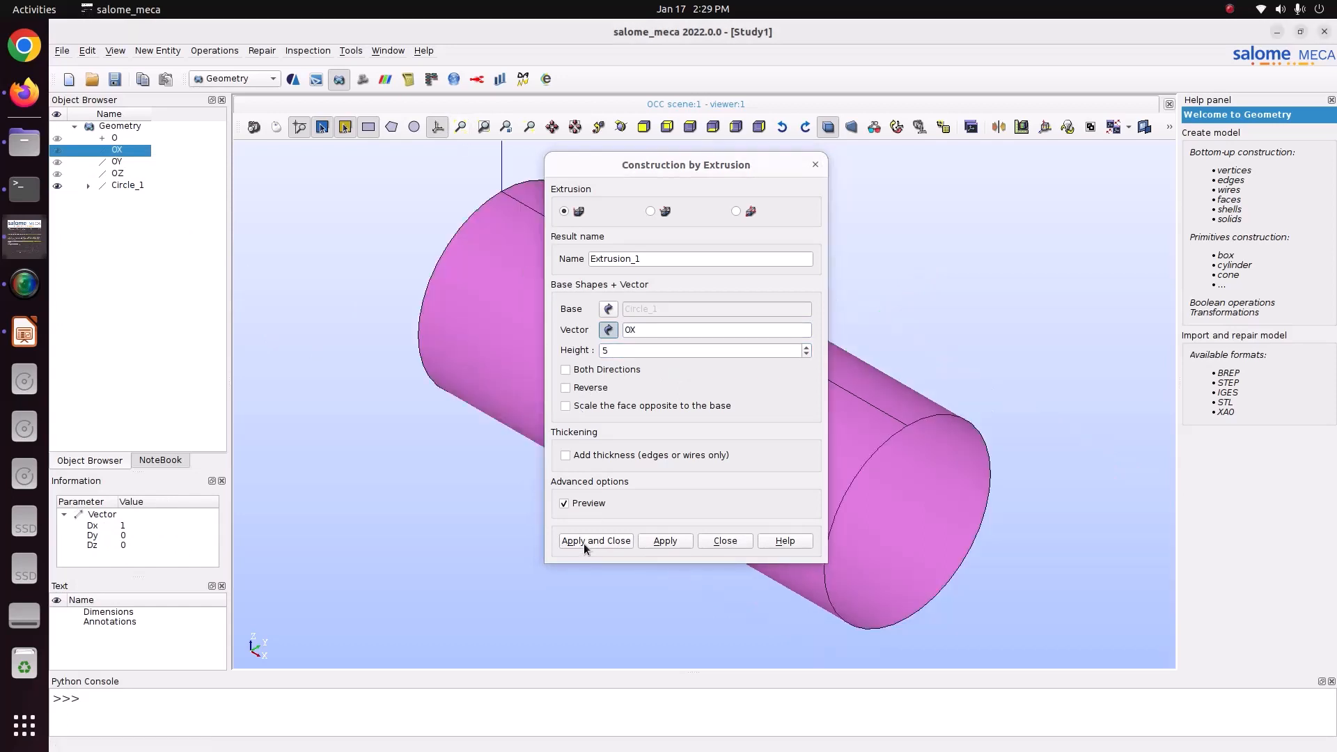
pyautogui.click(584, 541)
pyautogui.click(621, 127)
pyautogui.moveTo(829, 376); pyautogui.dragTo(979, 312)
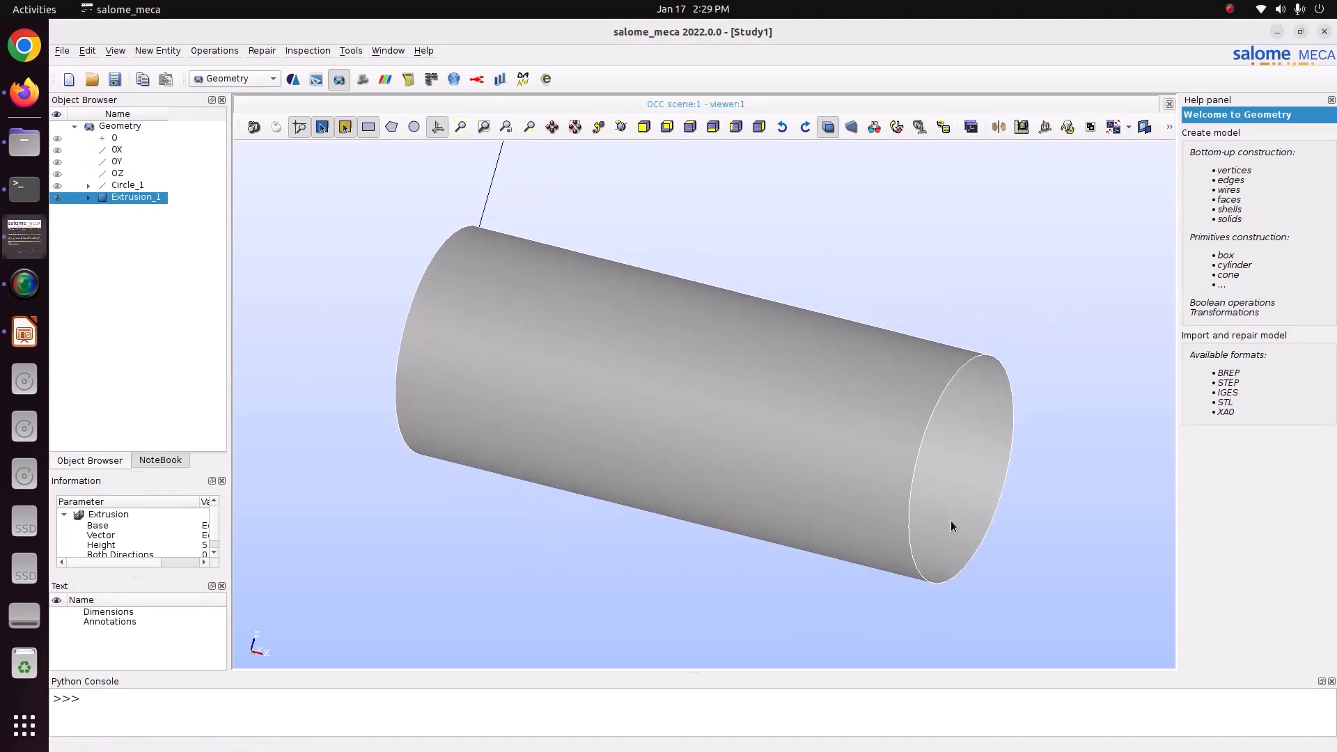
# Review the dimension and material slides in LibreOffice Impress, and return to salome_meca.
pyautogui.click(24, 333)
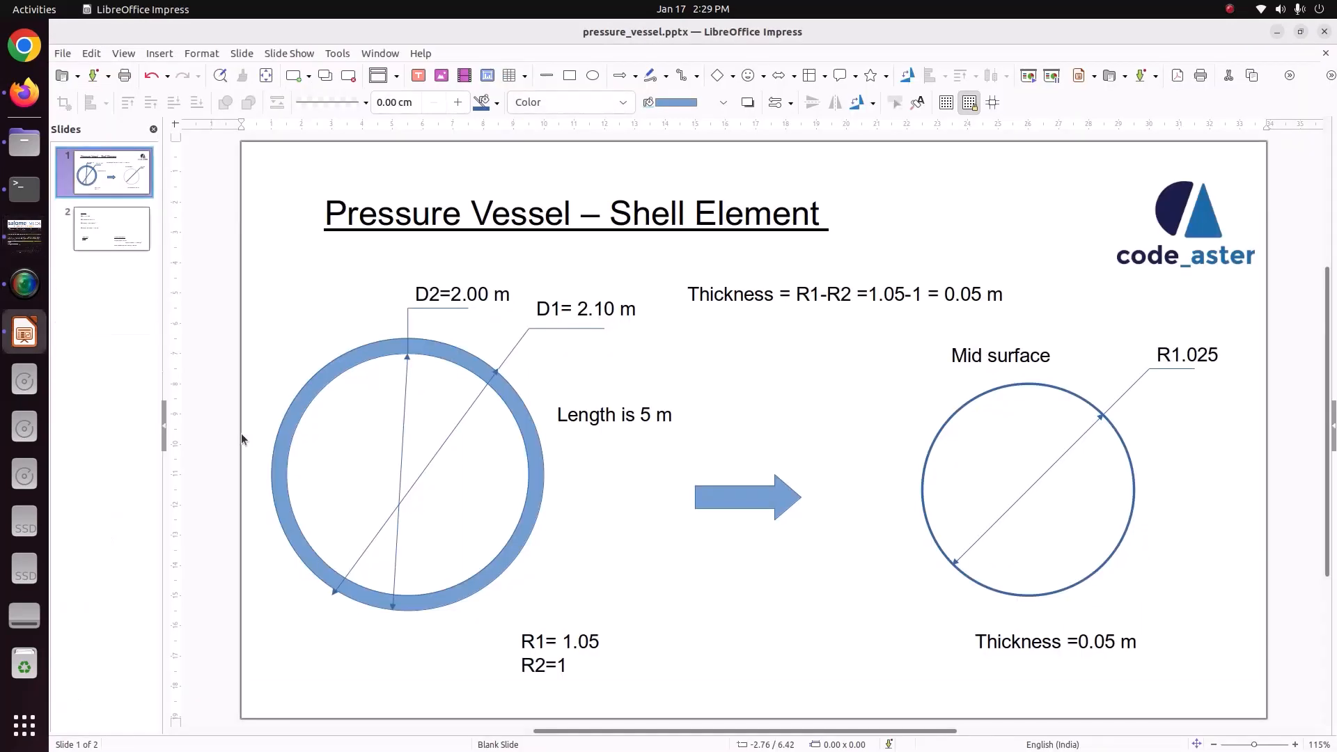
pyautogui.press('pagedown')
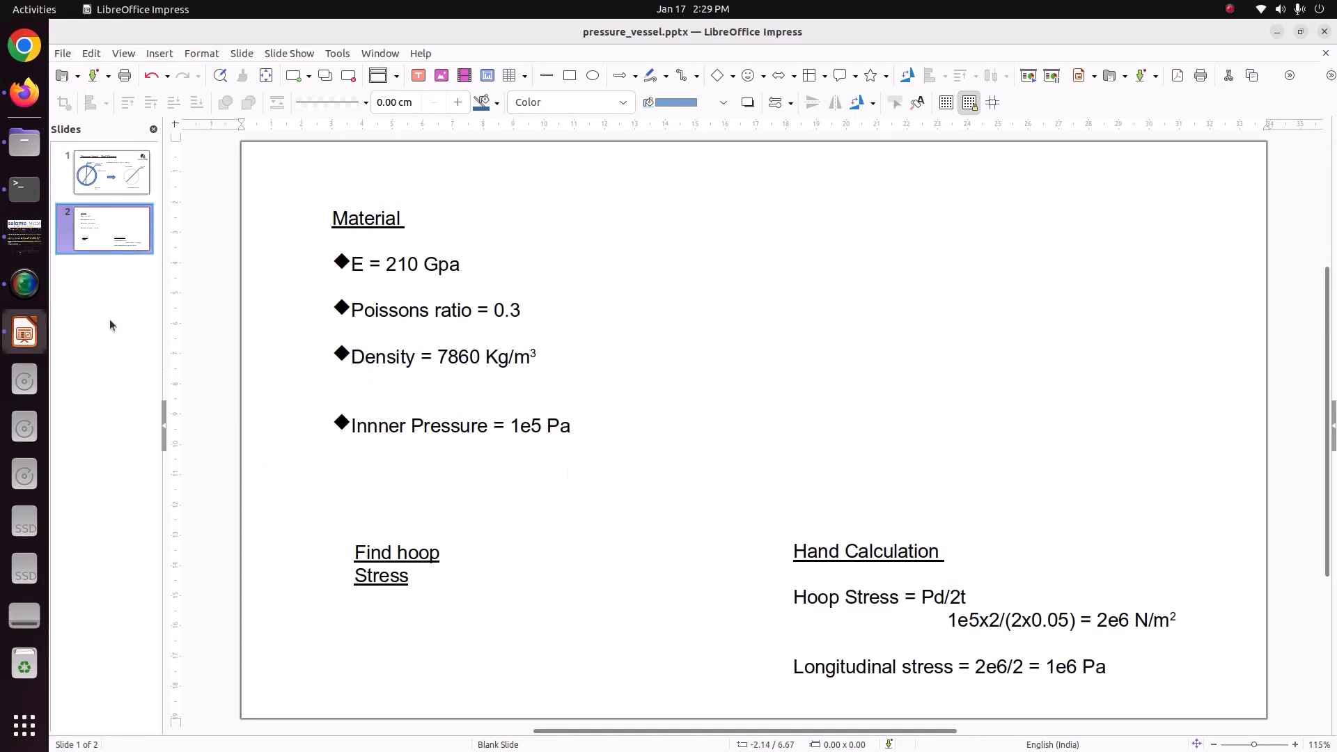
pyautogui.click(25, 236)
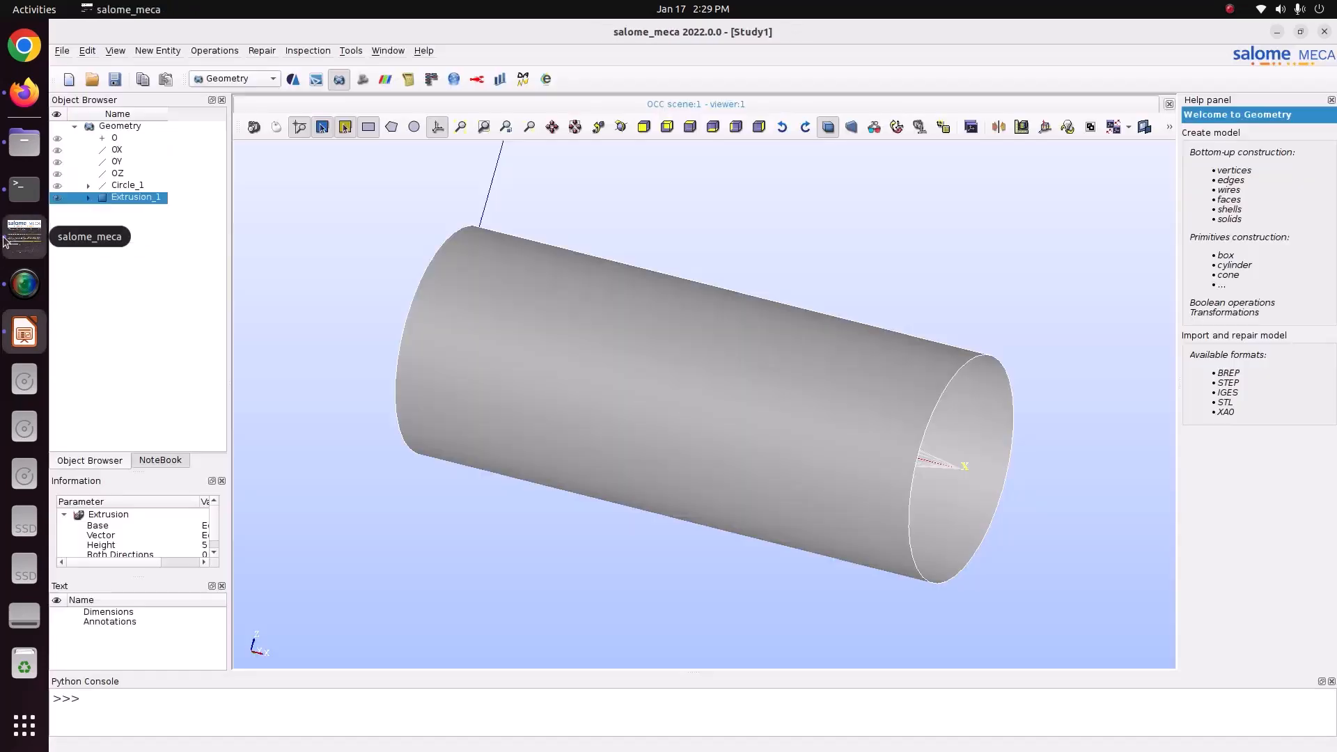
# Save the study as Study1 in the CODE_ASTER/74_Pressure_shell_element folder.
pyautogui.click(115, 79)
pyautogui.click(518, 293)
pyautogui.doubleClick(596, 403)
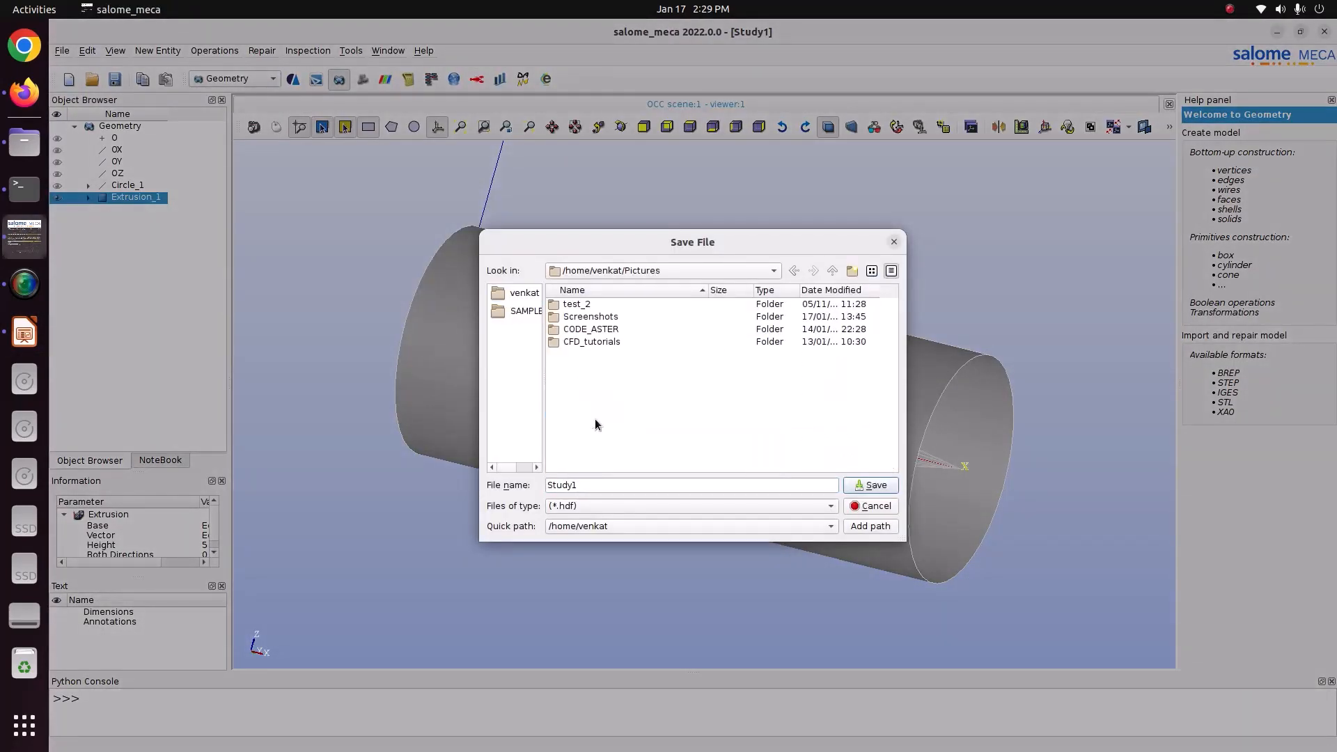
pyautogui.doubleClick(603, 330)
pyautogui.click(604, 379)
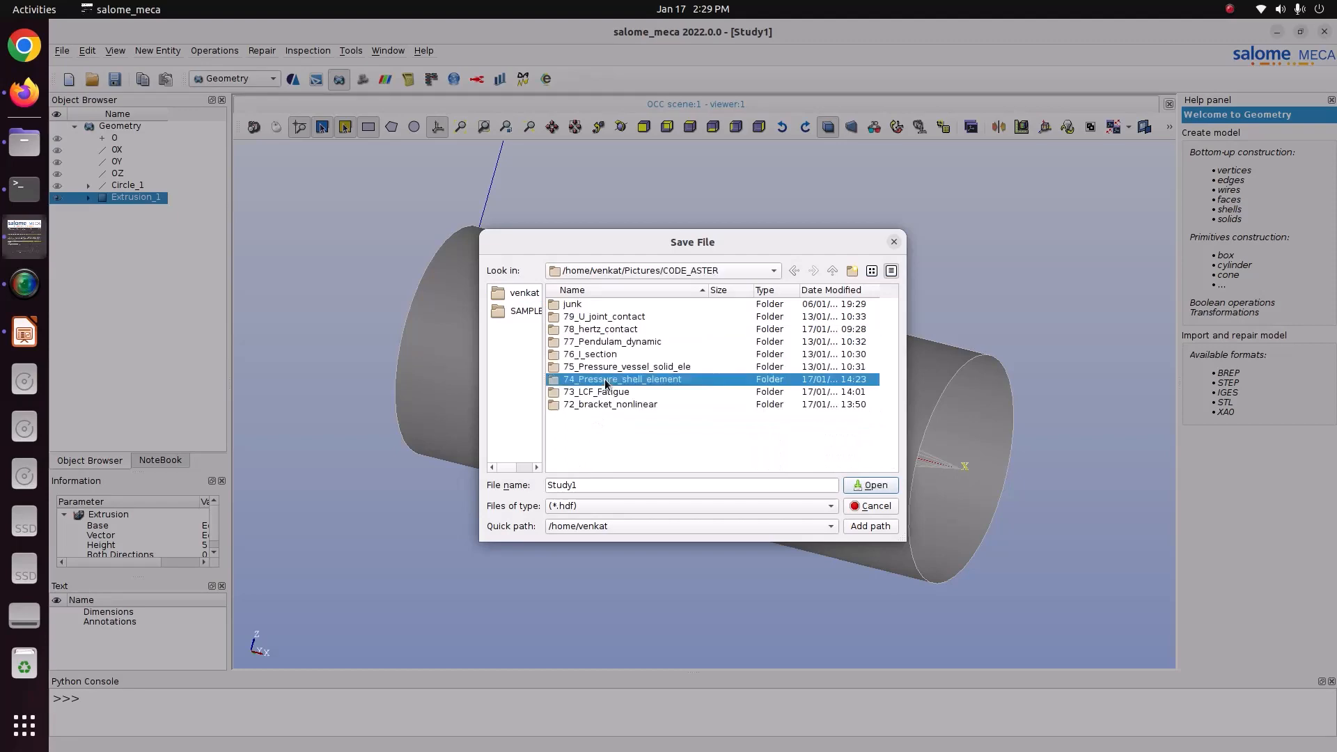
pyautogui.doubleClick(604, 379)
pyautogui.click(848, 485)
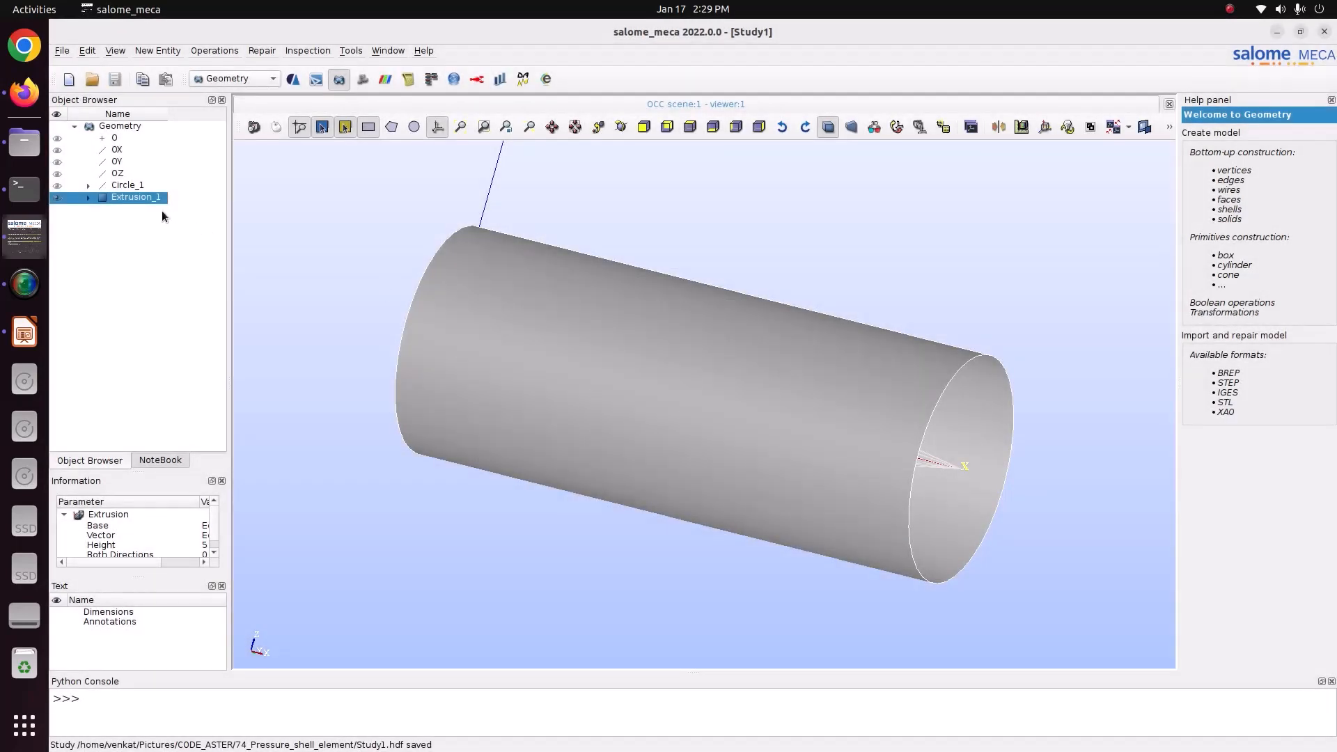
# Create an edge group named Fix_all on Extrusion_1 containing both circular end edges of the cylinder.
pyautogui.rightClick(149, 199)
pyautogui.click(180, 225)
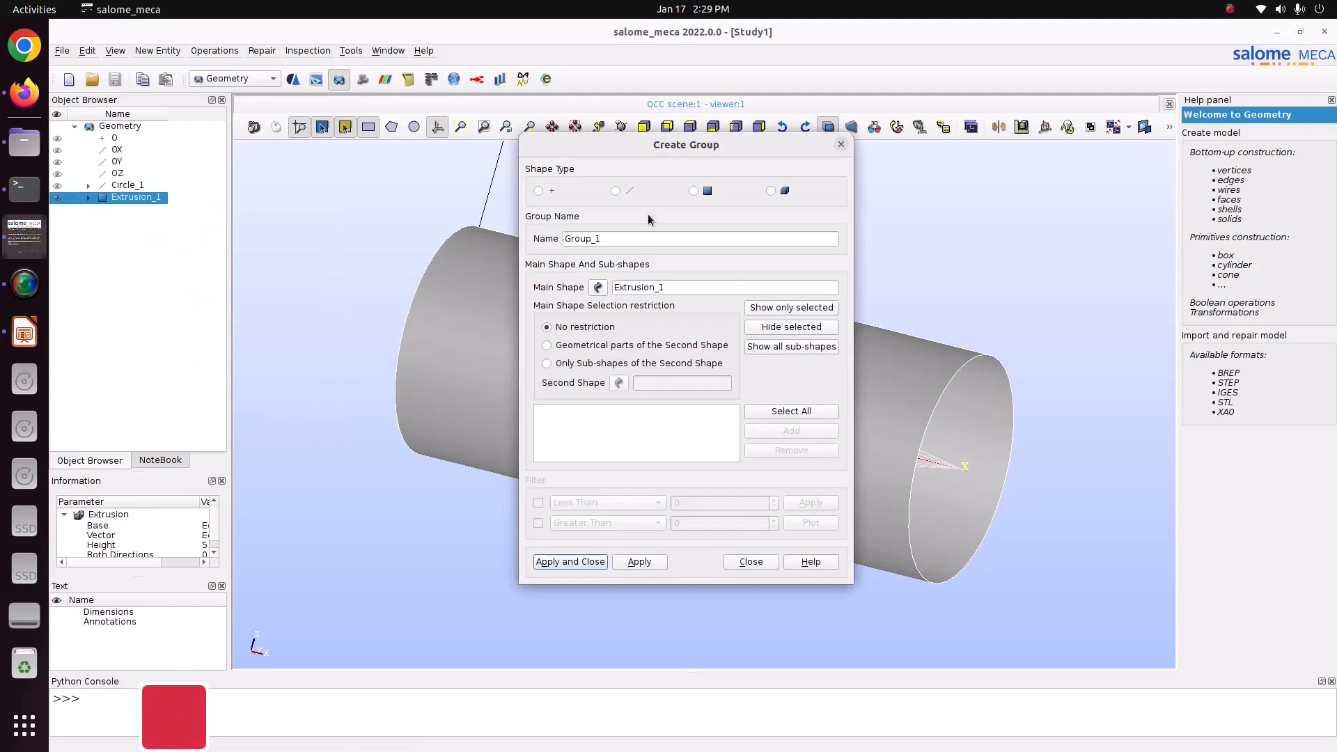
pyautogui.click(616, 191)
pyautogui.moveTo(845, 183); pyautogui.dragTo(979, 257)
pyautogui.click(502, 300)
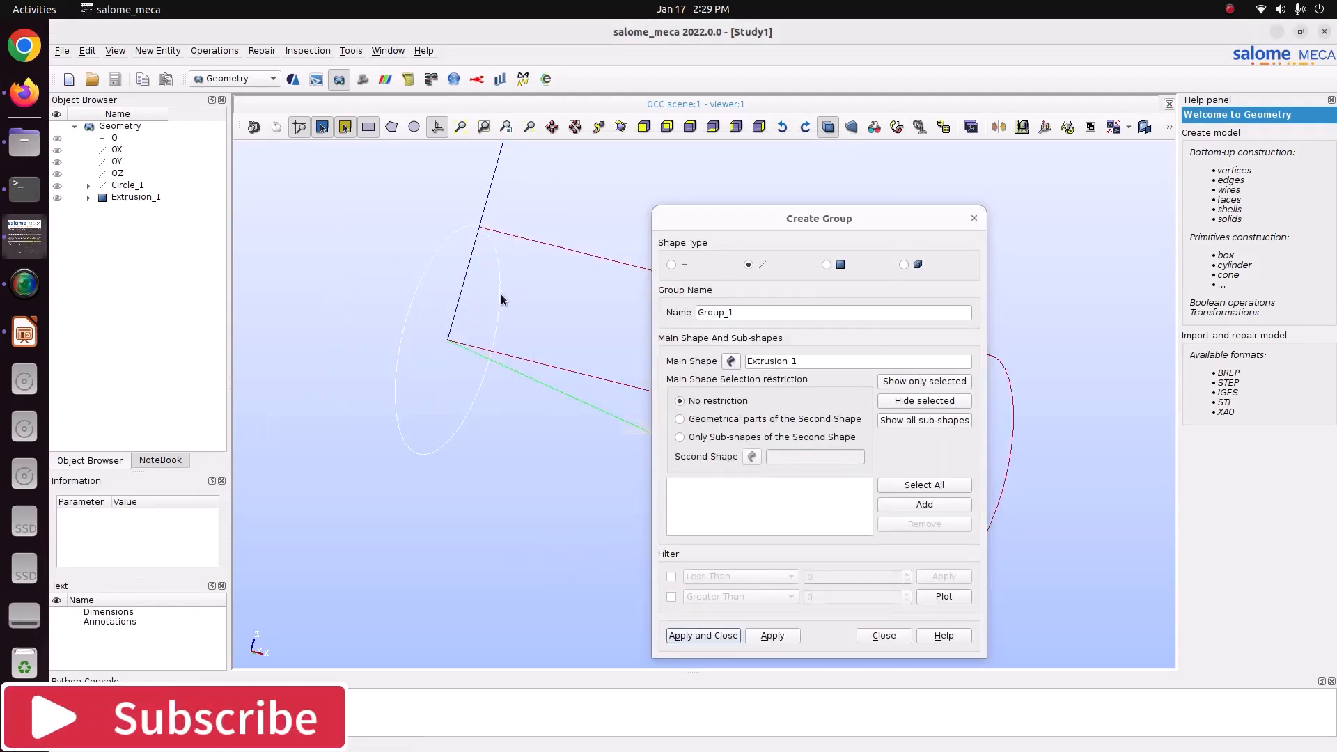
pyautogui.moveTo(879, 219); pyautogui.dragTo(587, 177)
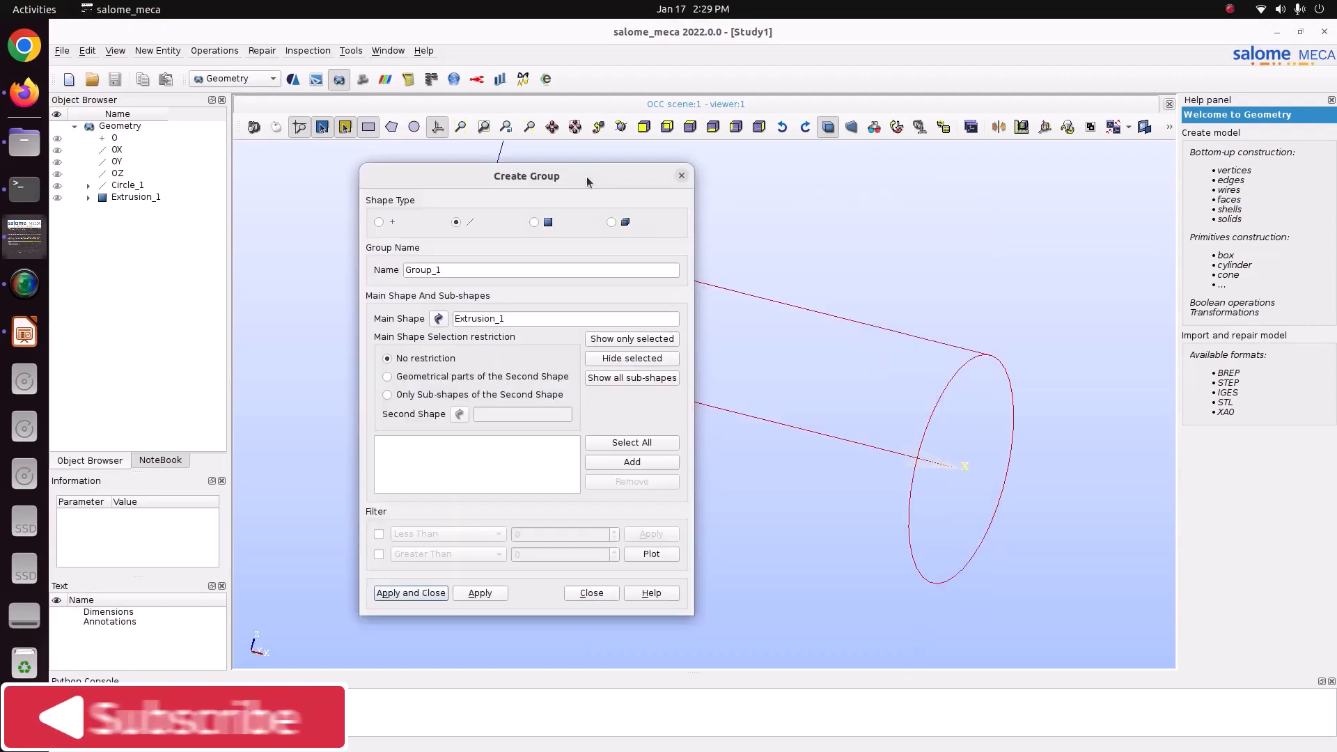
pyautogui.click(934, 411)
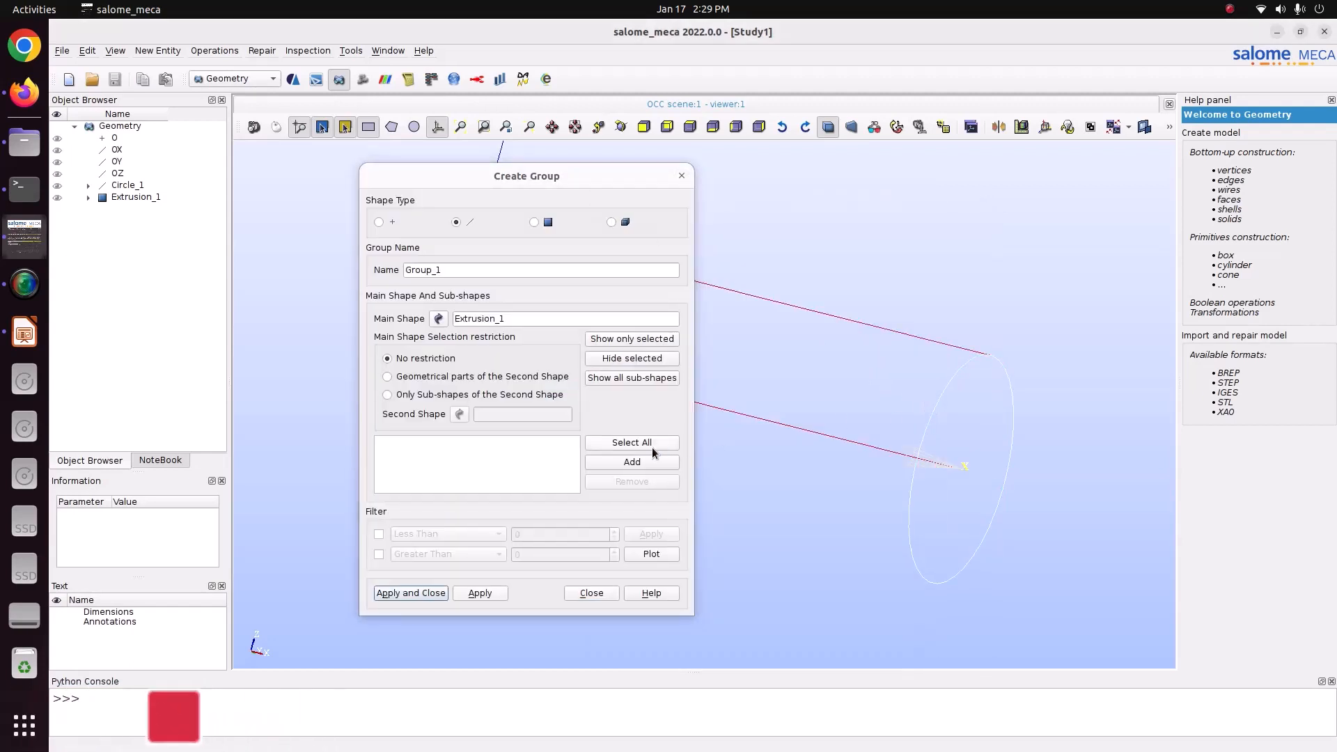
pyautogui.click(629, 463)
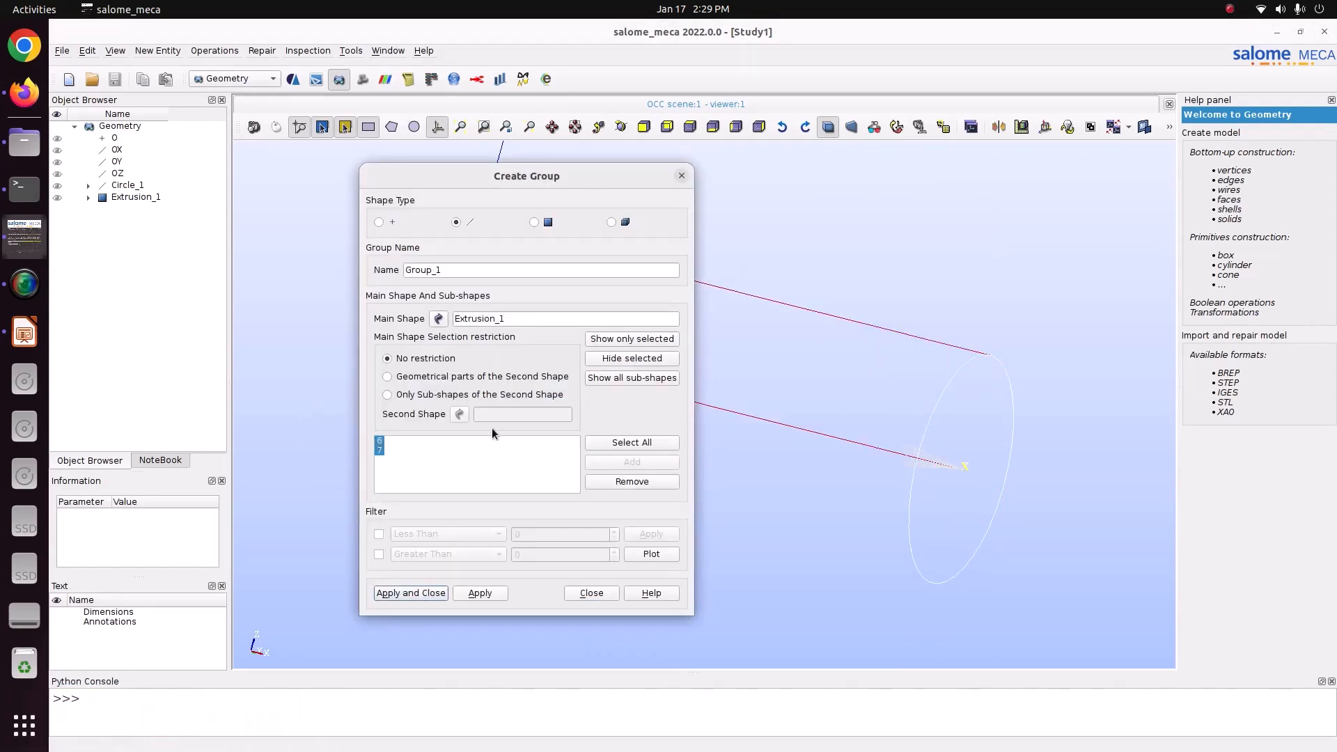
pyautogui.doubleClick(461, 270)
pyautogui.write('Fix_all')
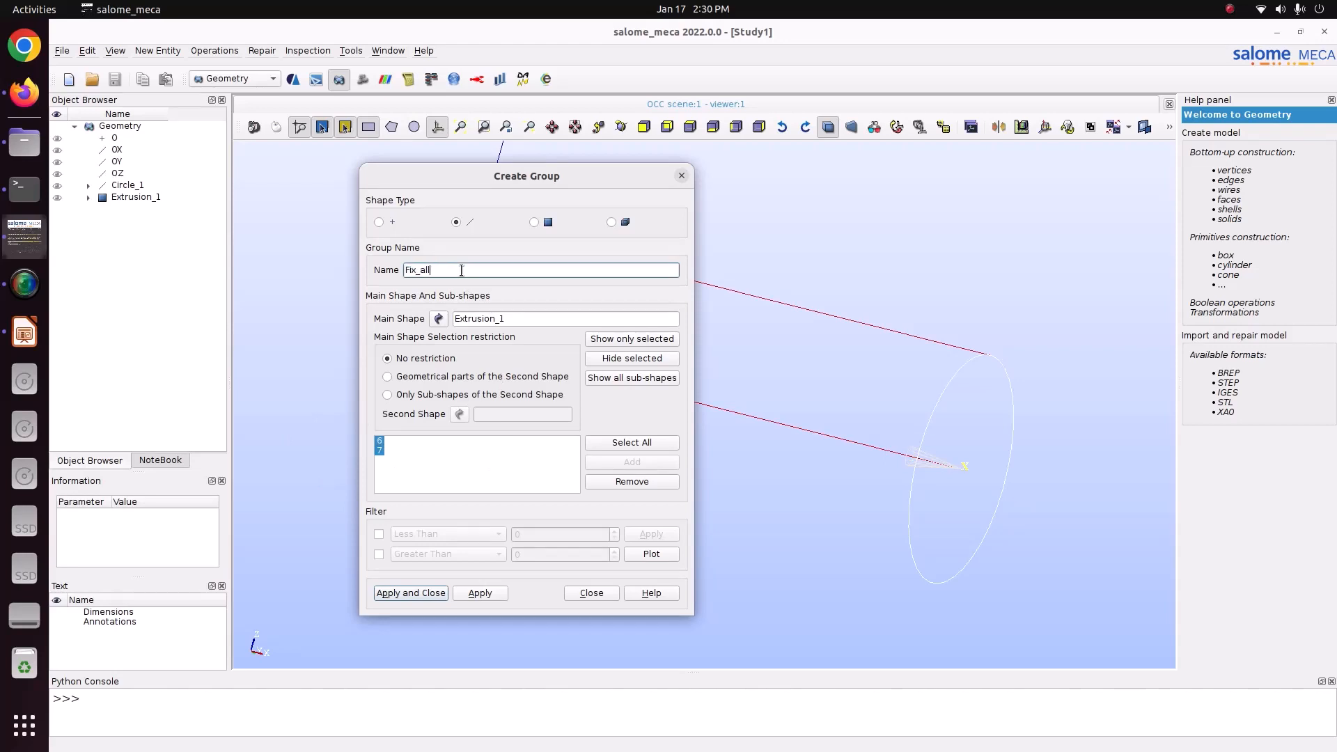
pyautogui.click(482, 595)
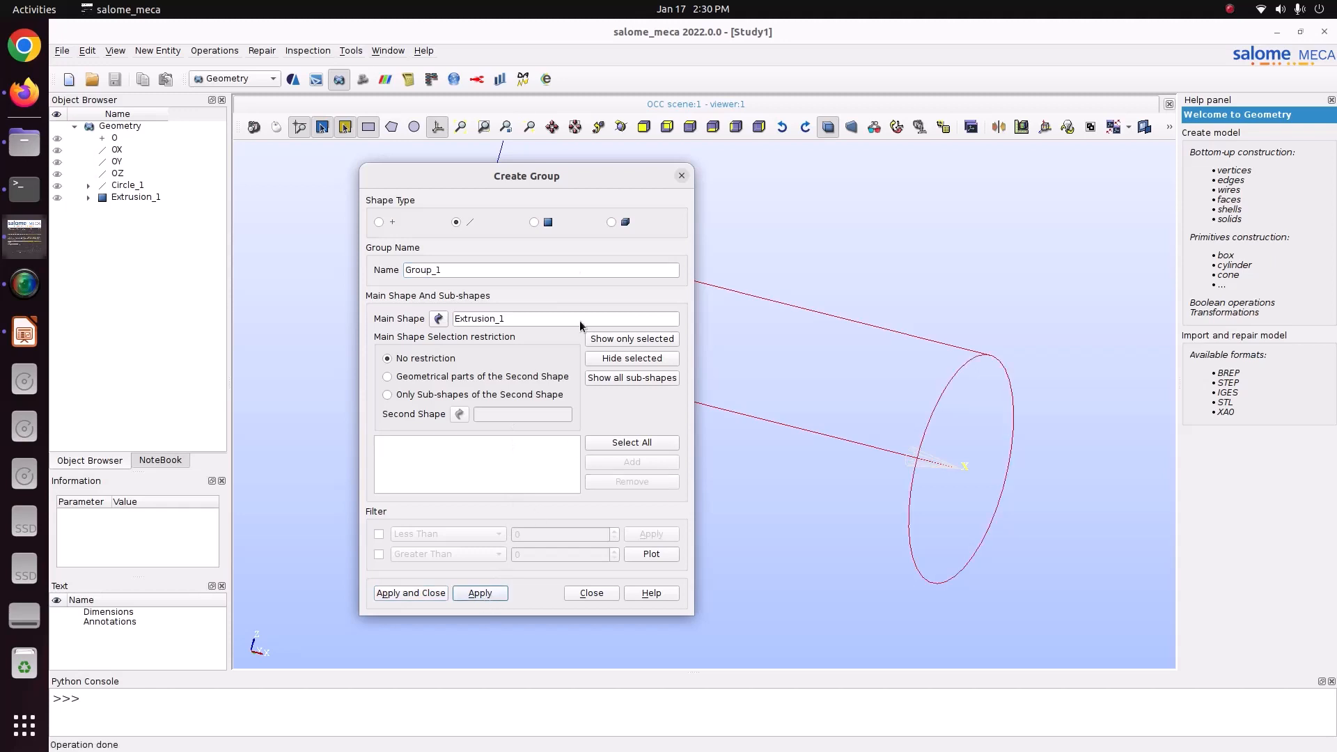
# Create a face group named Pressure on Extrusion_1 containing all of its faces.
pyautogui.click(548, 222)
pyautogui.click(623, 444)
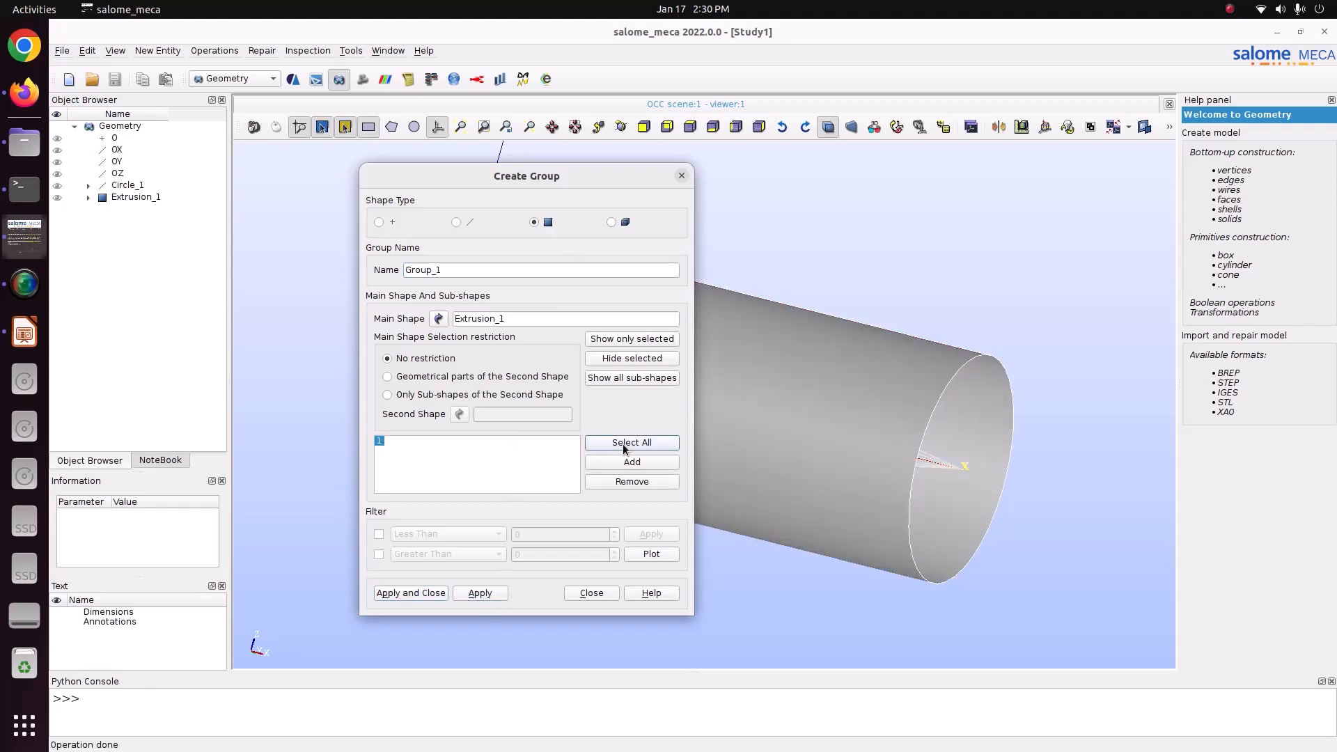
pyautogui.doubleClick(452, 264)
pyautogui.write('Pressure')
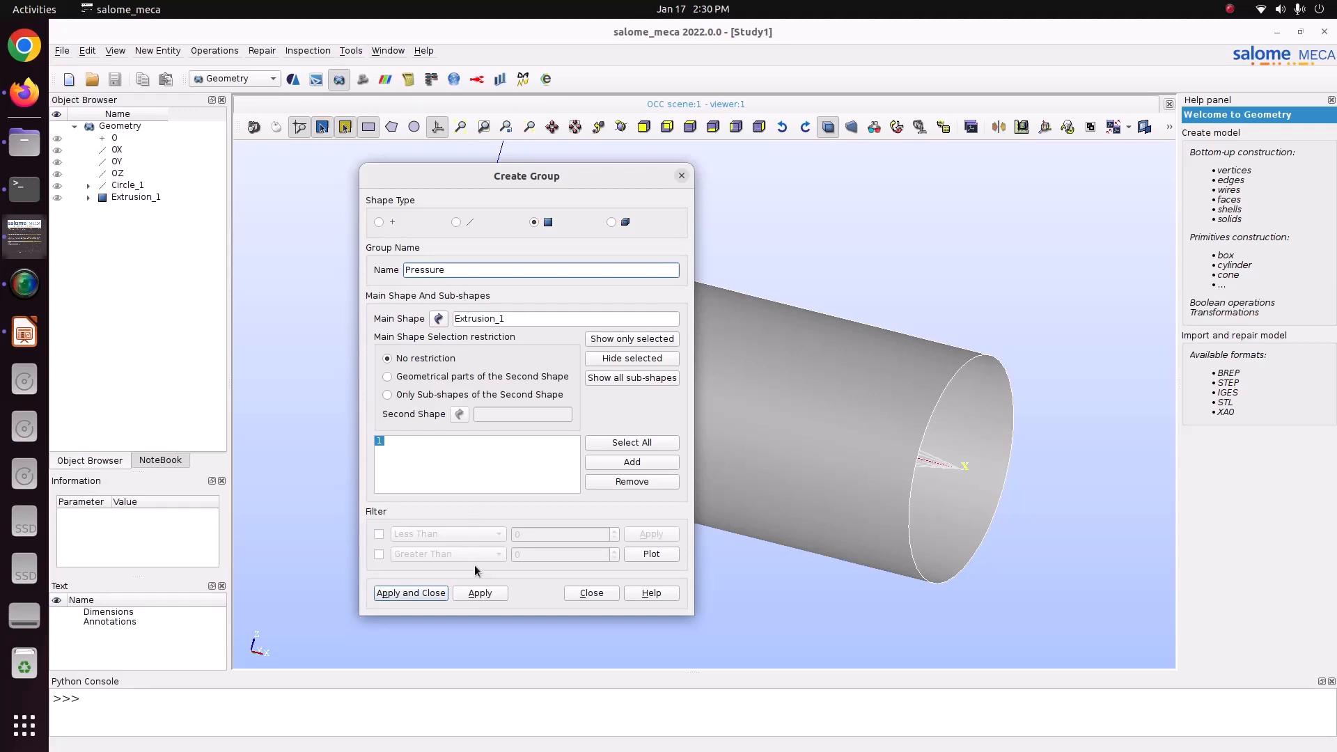
pyautogui.click(479, 594)
# Create a face group named Shell from the whole cylindrical surface of Extrusion_1 and save the study.
pyautogui.click(734, 435)
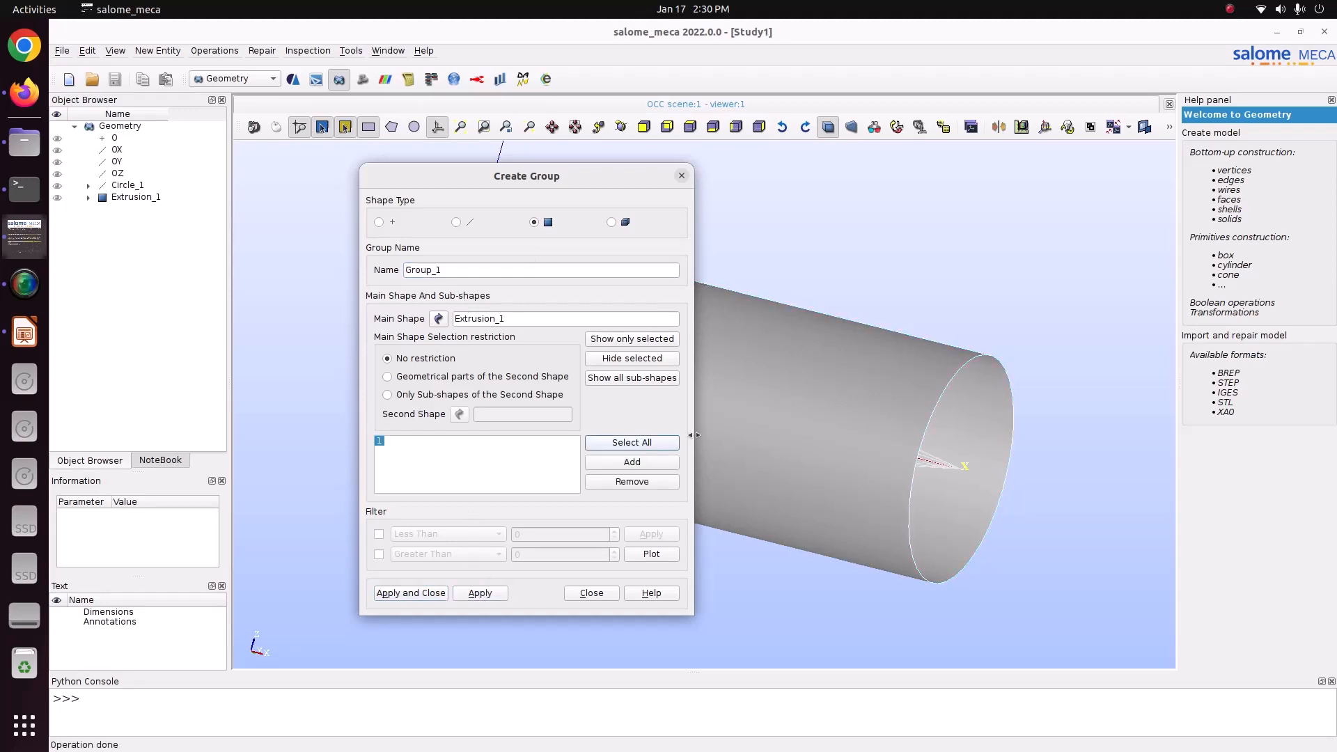
pyautogui.doubleClick(462, 266)
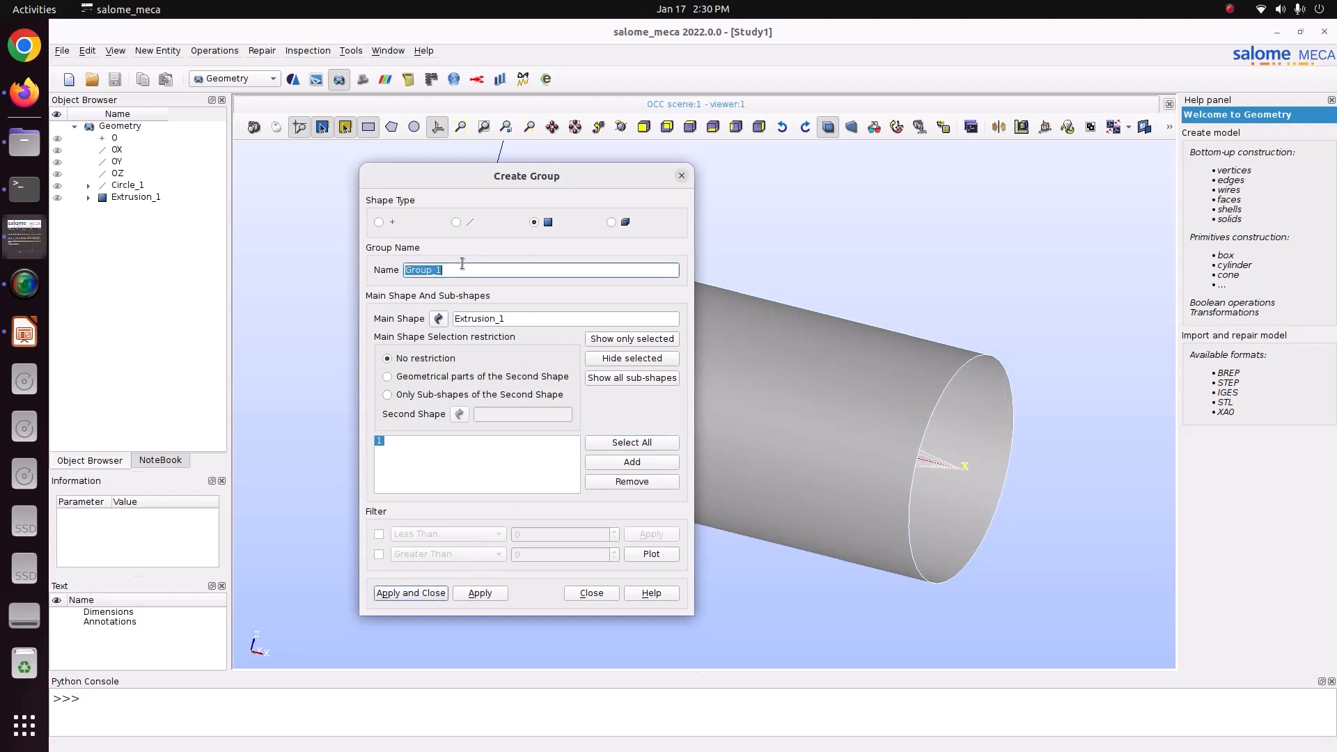
pyautogui.write('Shell')
pyautogui.press('Return')
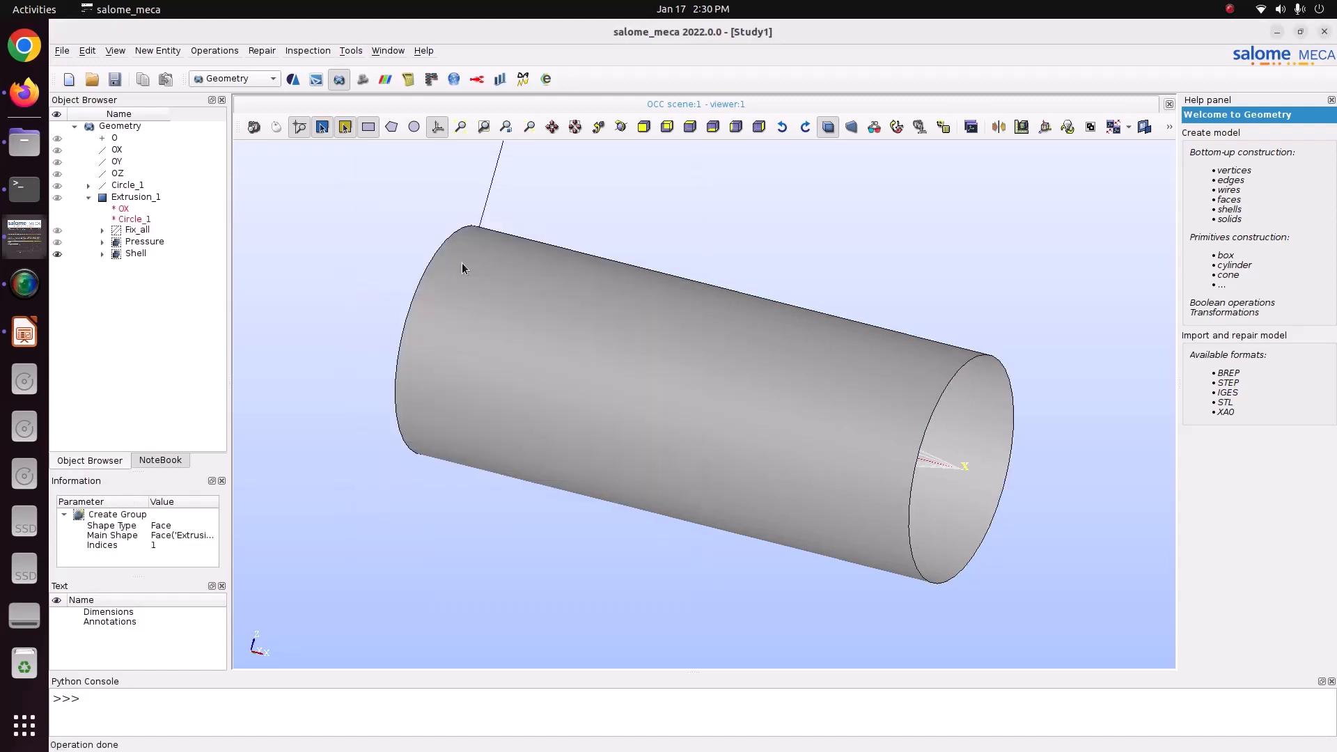
pyautogui.hotkey('ctrl', 's')
pyautogui.click(124, 242)
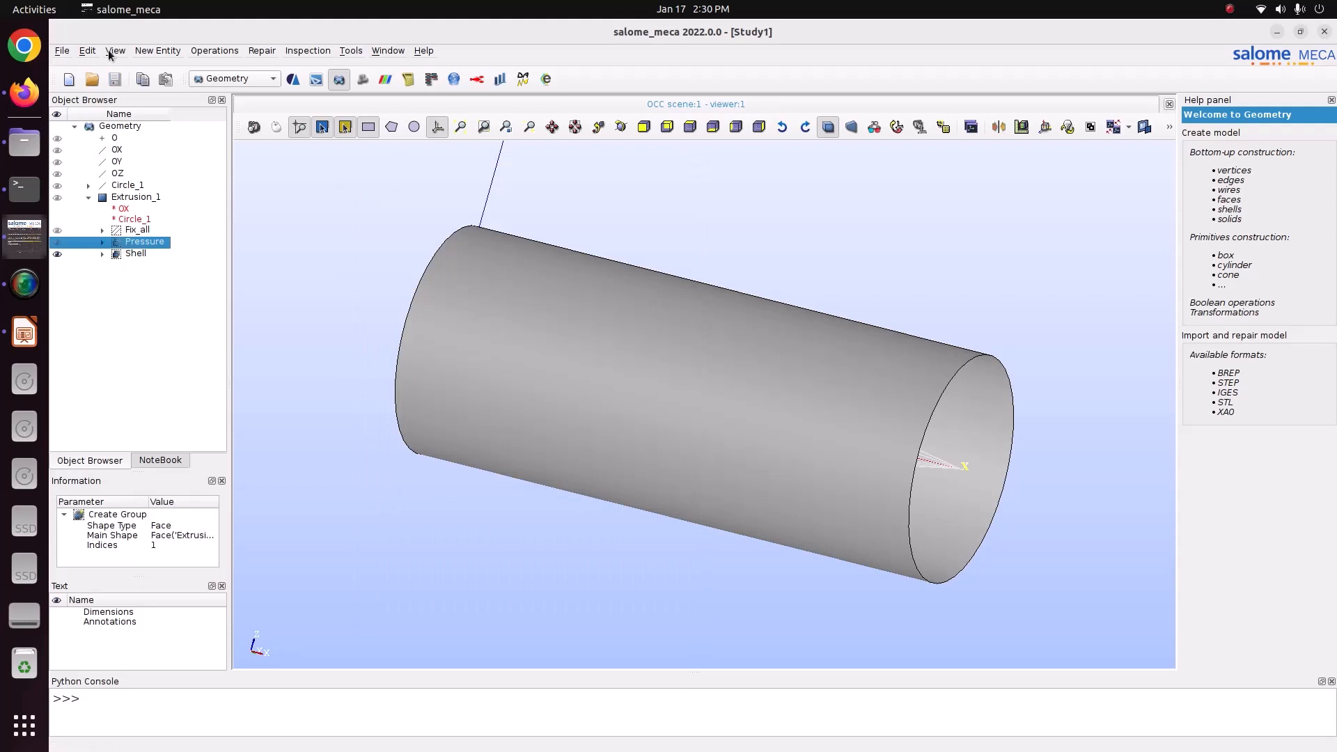
# Activate the Mesh module and start a mesh on Extrusion_1 using the 2D Quadrangle: Mapping algorithm with a Quadrangle Parameters hypothesis.
pyautogui.click(211, 80)
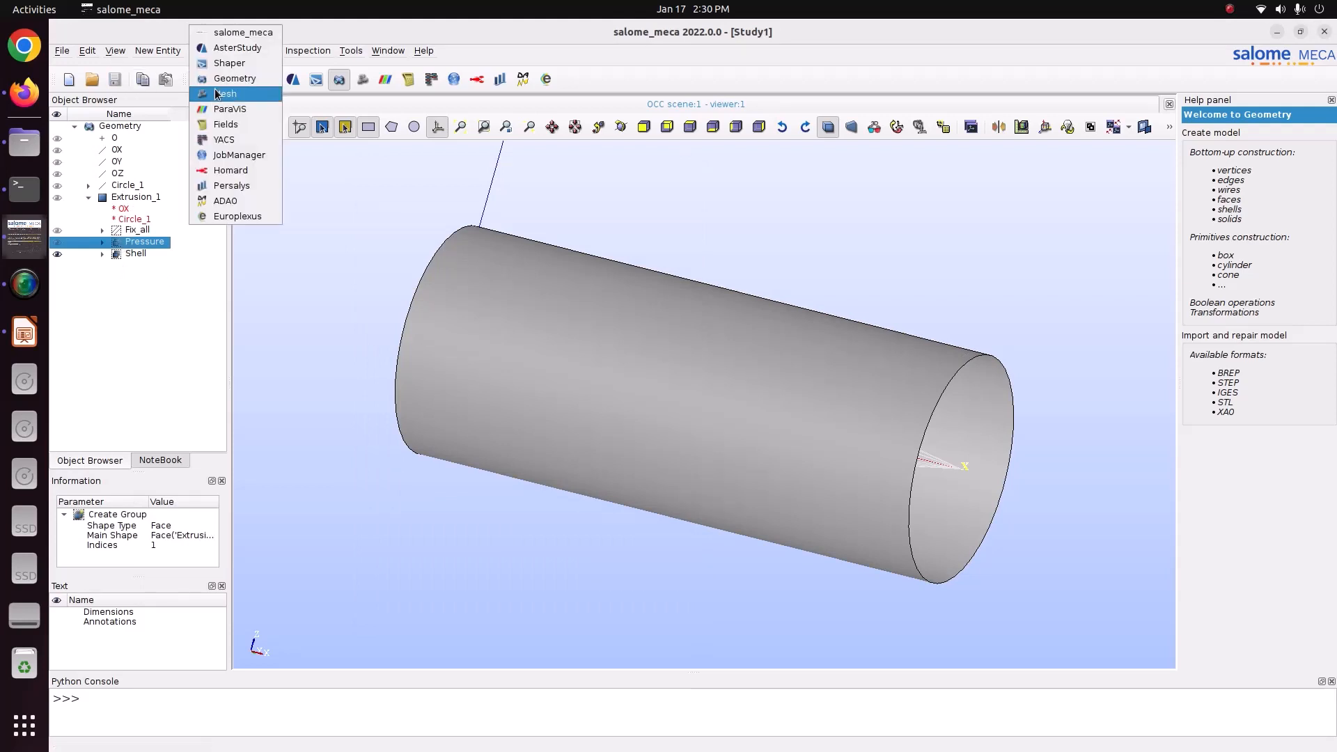
pyautogui.click(217, 93)
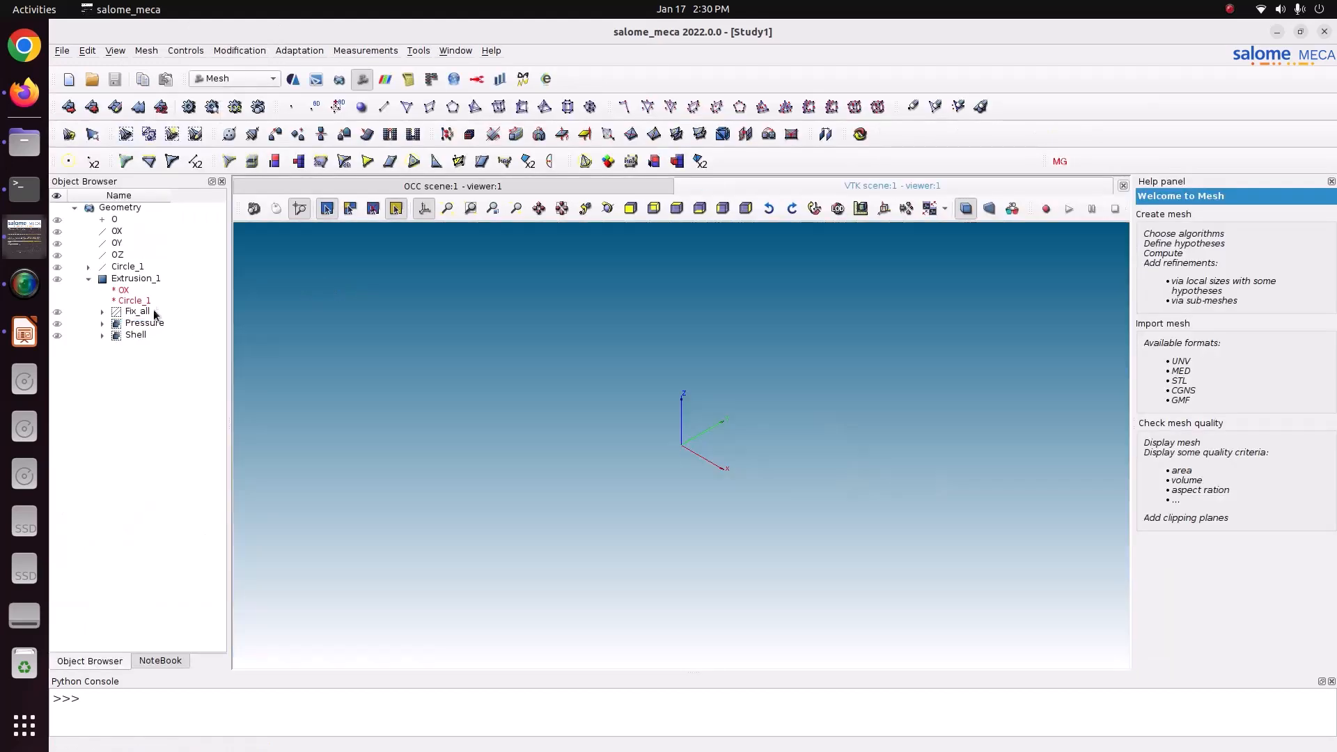
pyautogui.click(133, 279)
pyautogui.click(146, 51)
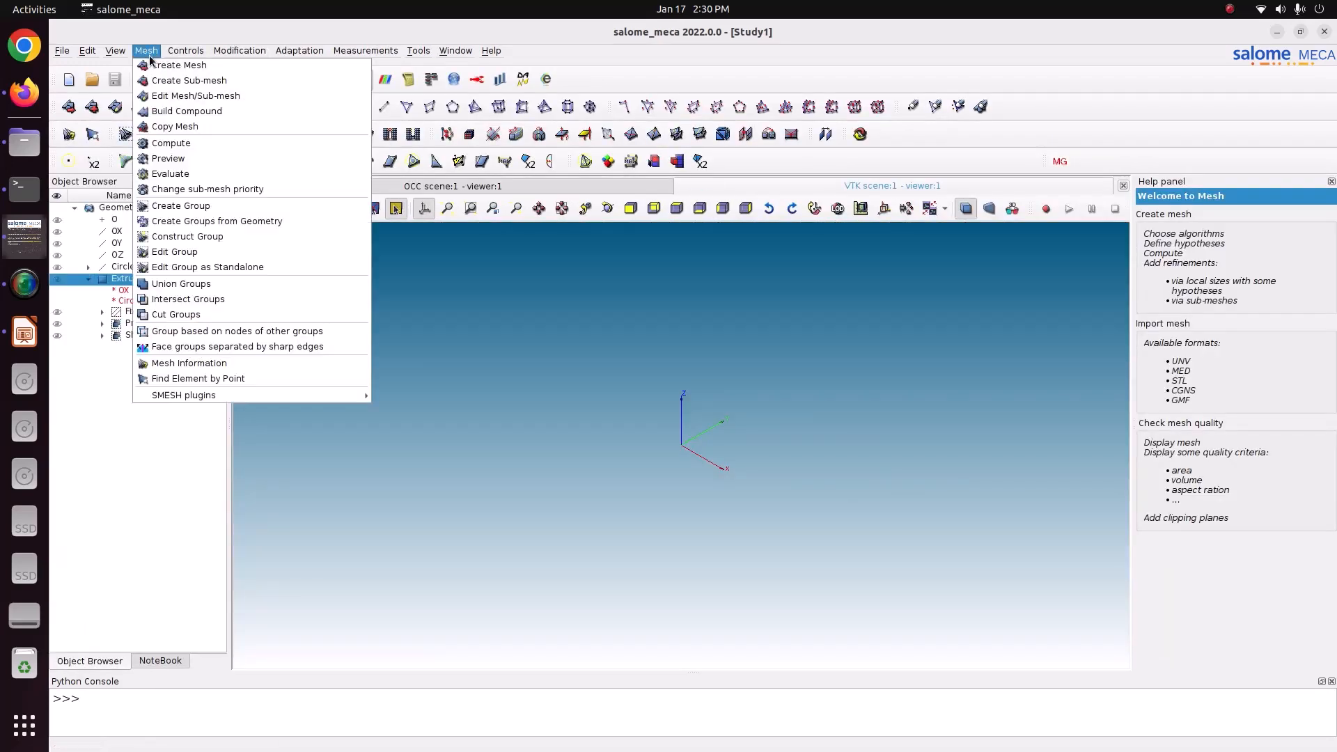
pyautogui.click(160, 65)
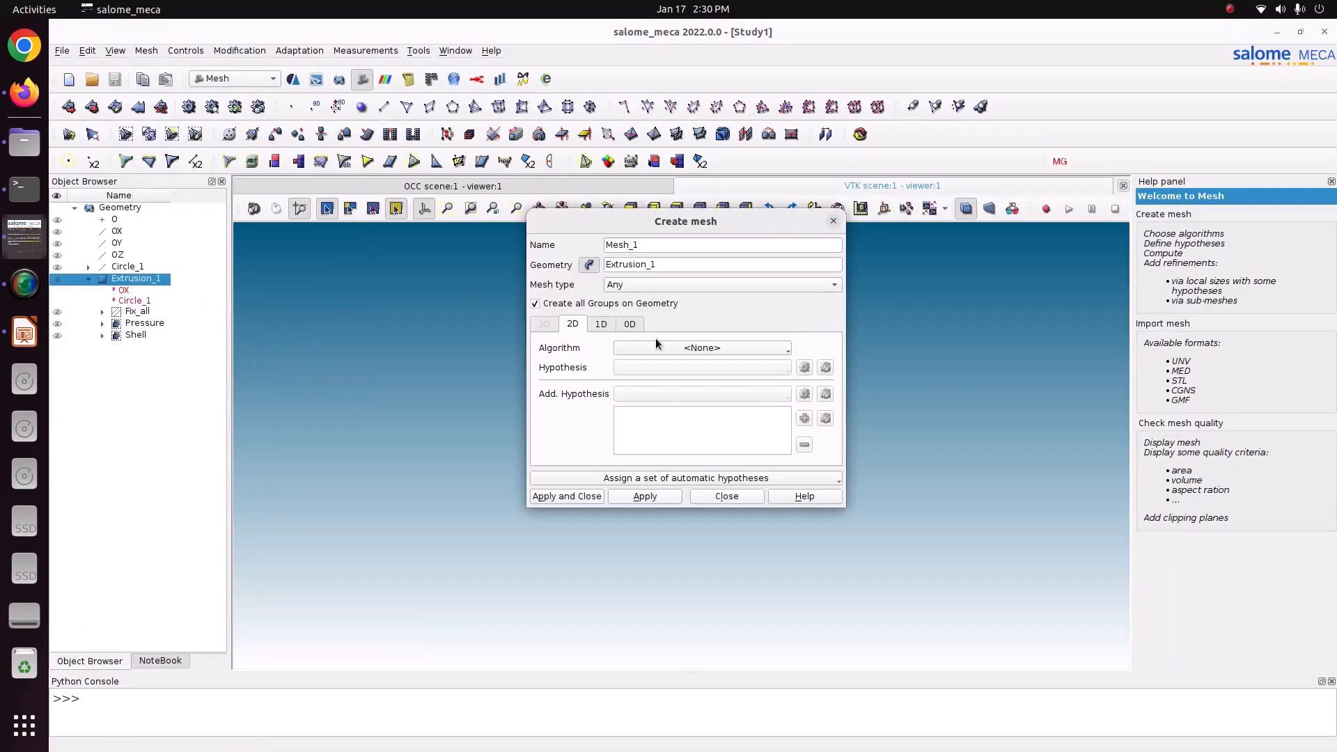
pyautogui.click(662, 346)
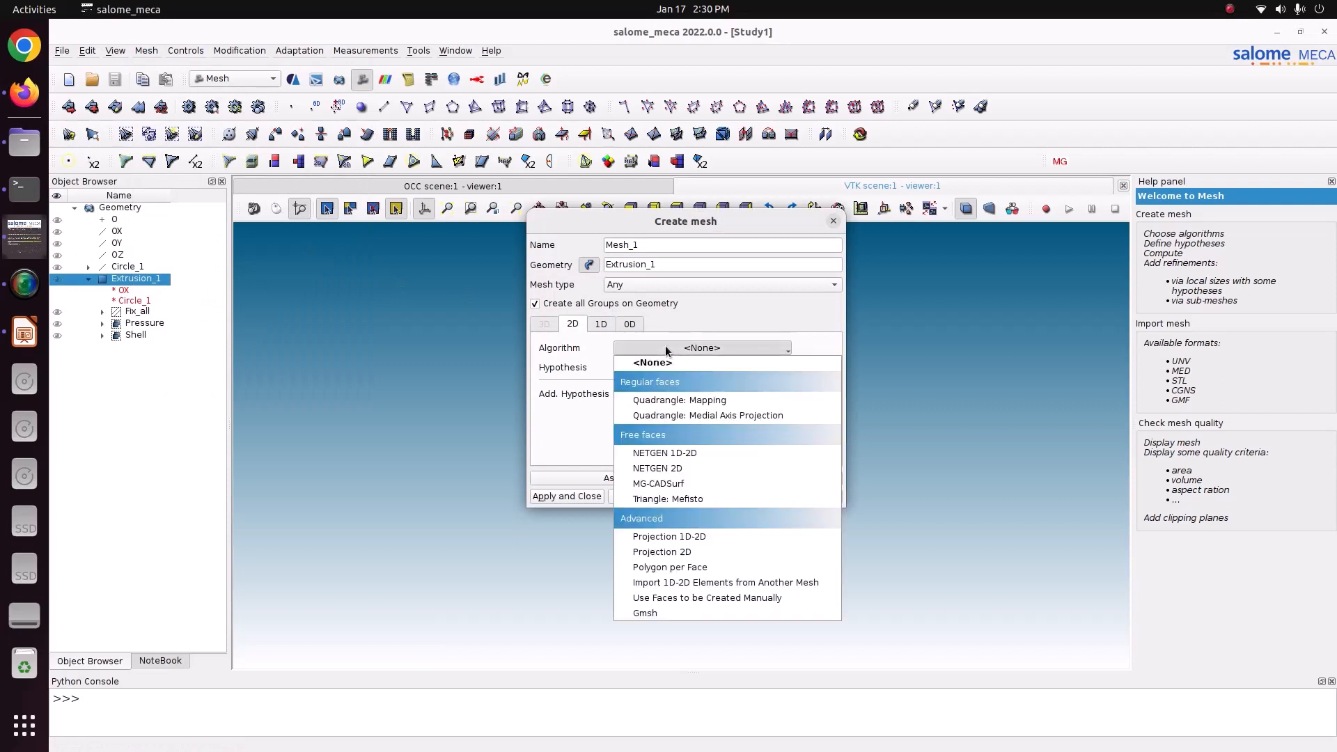
pyautogui.click(669, 402)
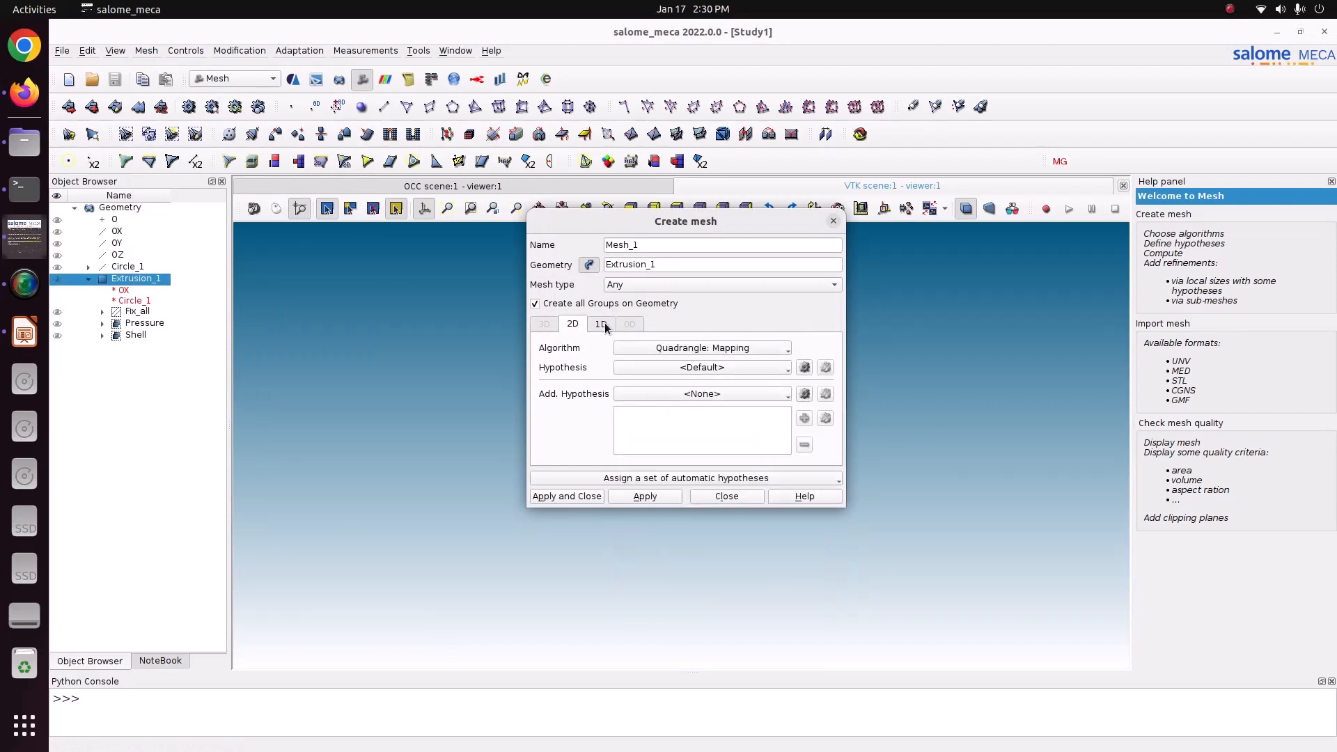
pyautogui.click(805, 368)
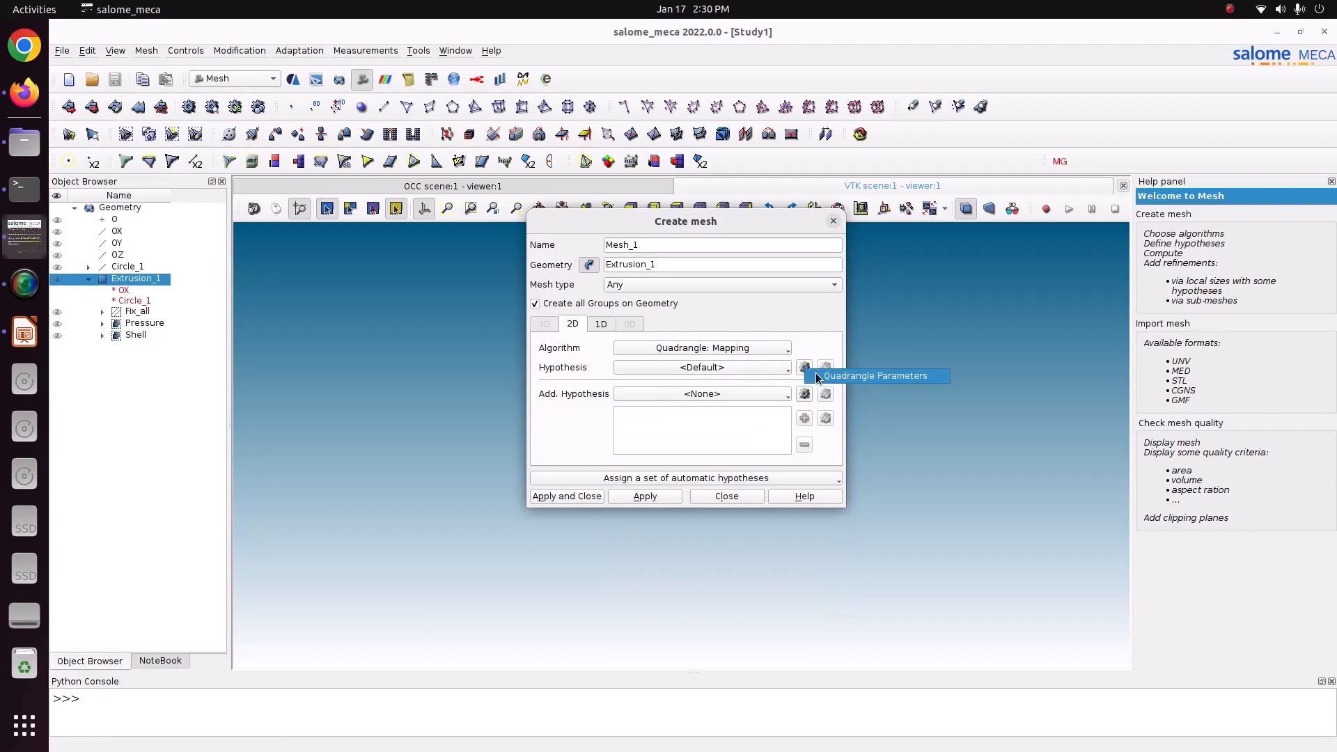
pyautogui.click(816, 374)
pyautogui.click(574, 555)
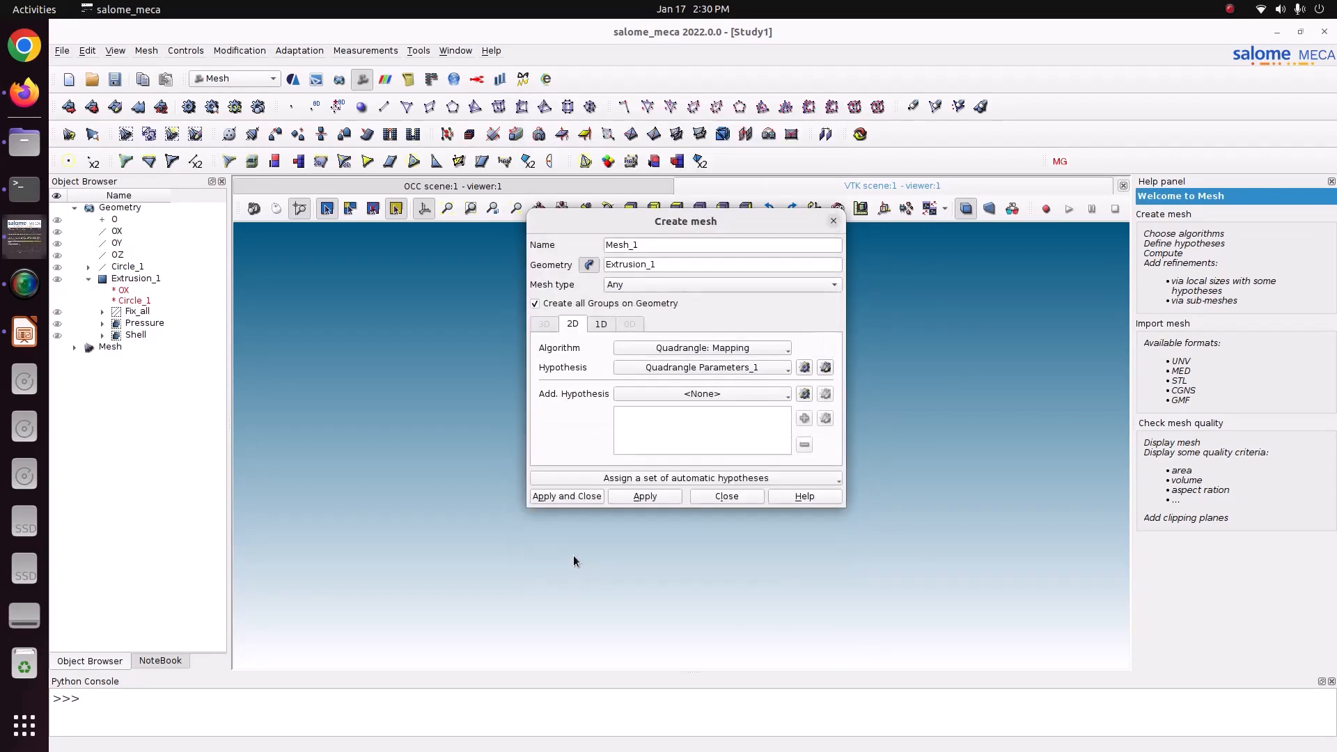
# Assign 1D Wire Discretisation with a Local Length hypothesis of 0.07 and create the mesh definition.
pyautogui.click(594, 326)
pyautogui.click(670, 348)
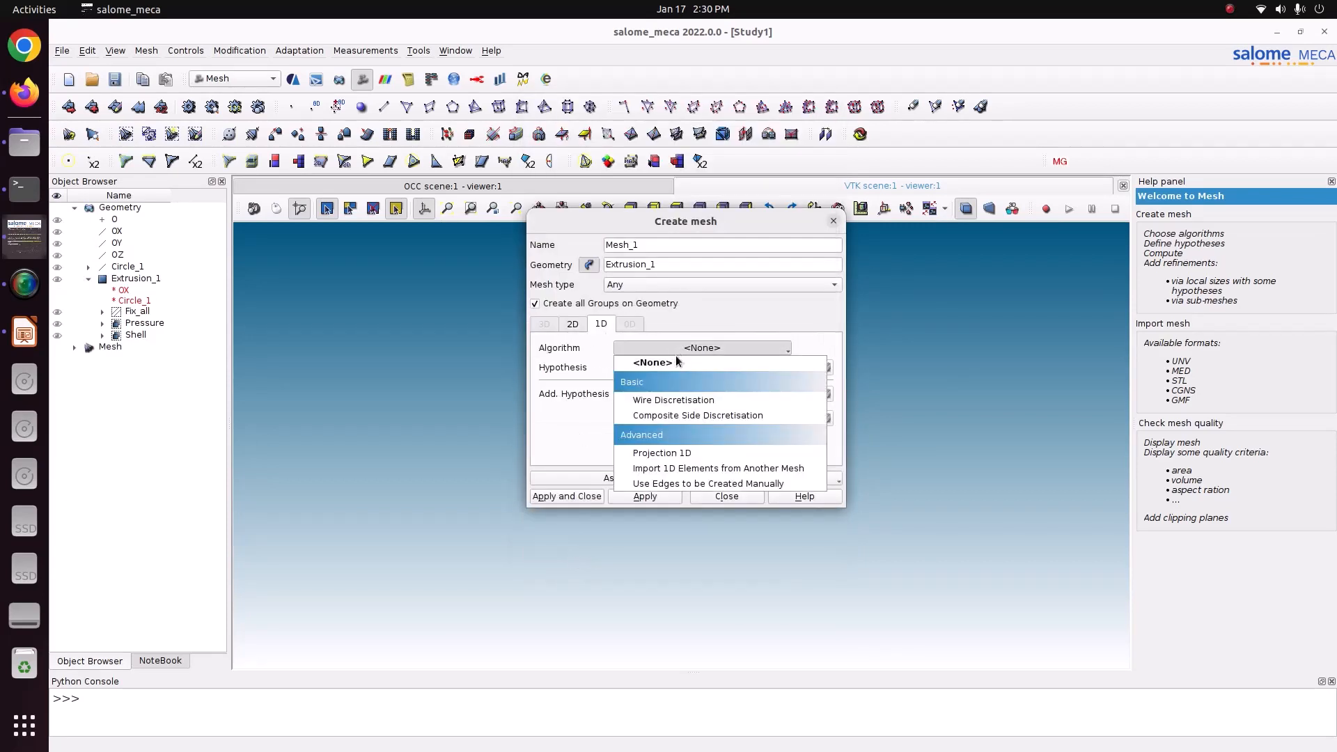
pyautogui.click(673, 399)
pyautogui.click(803, 369)
pyautogui.click(848, 407)
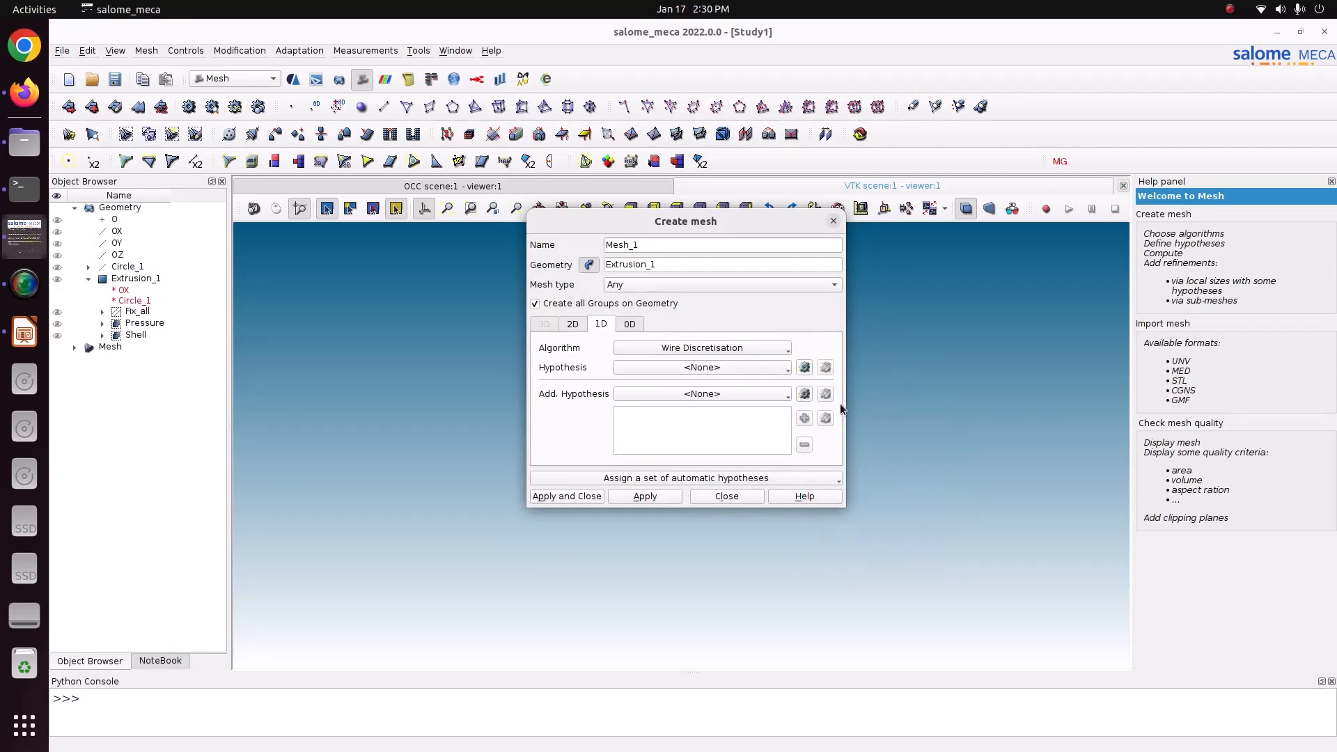
pyautogui.write('0.')
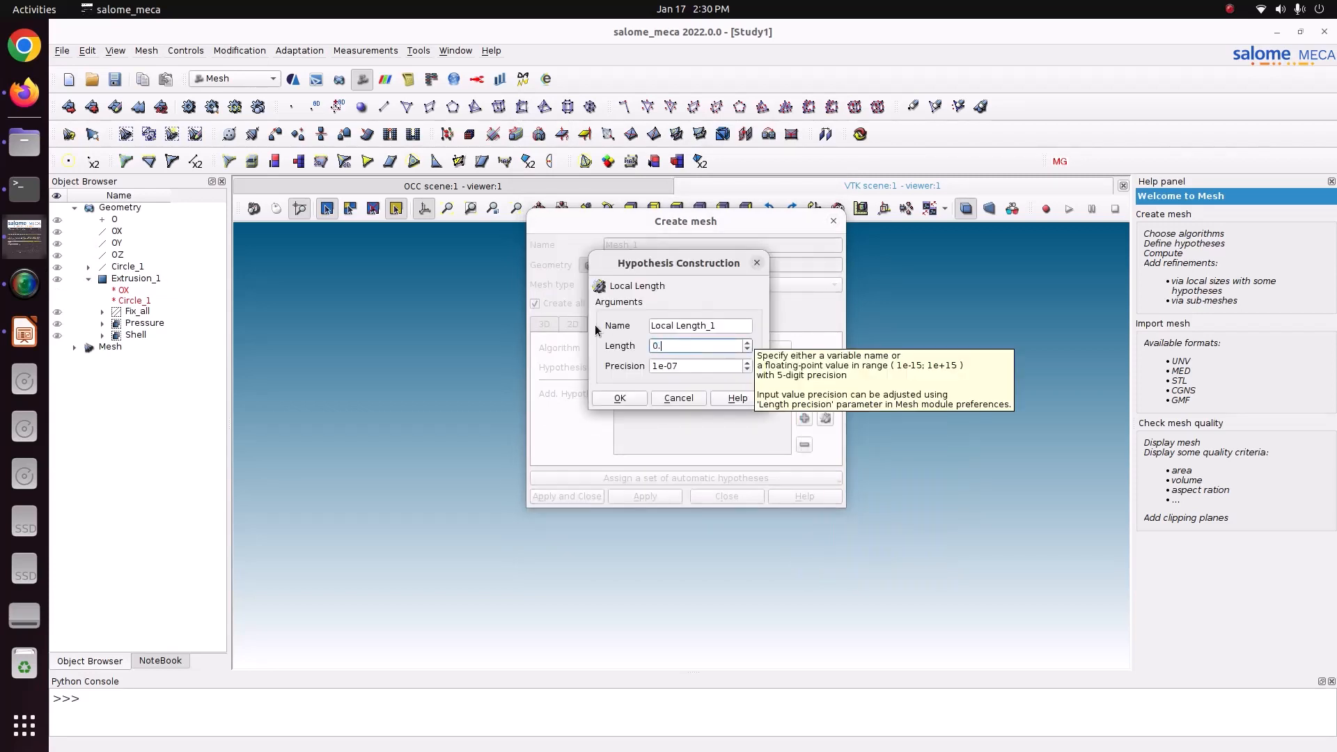
pyautogui.write('06')
pyautogui.press('BackSpace')
pyautogui.write('7')
pyautogui.click(620, 397)
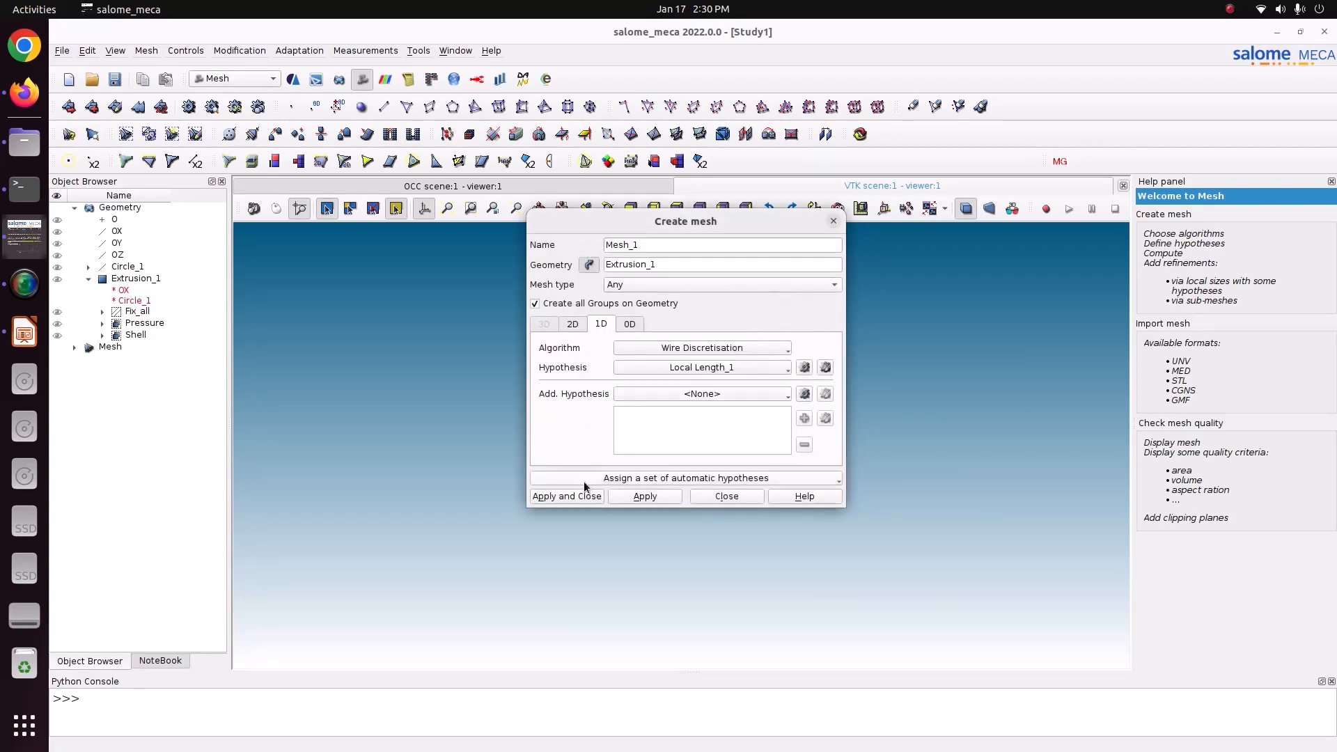
pyautogui.click(578, 497)
# Compute Mesh_1 and dismiss the computation summary.
pyautogui.click(125, 379)
pyautogui.rightClick(131, 380)
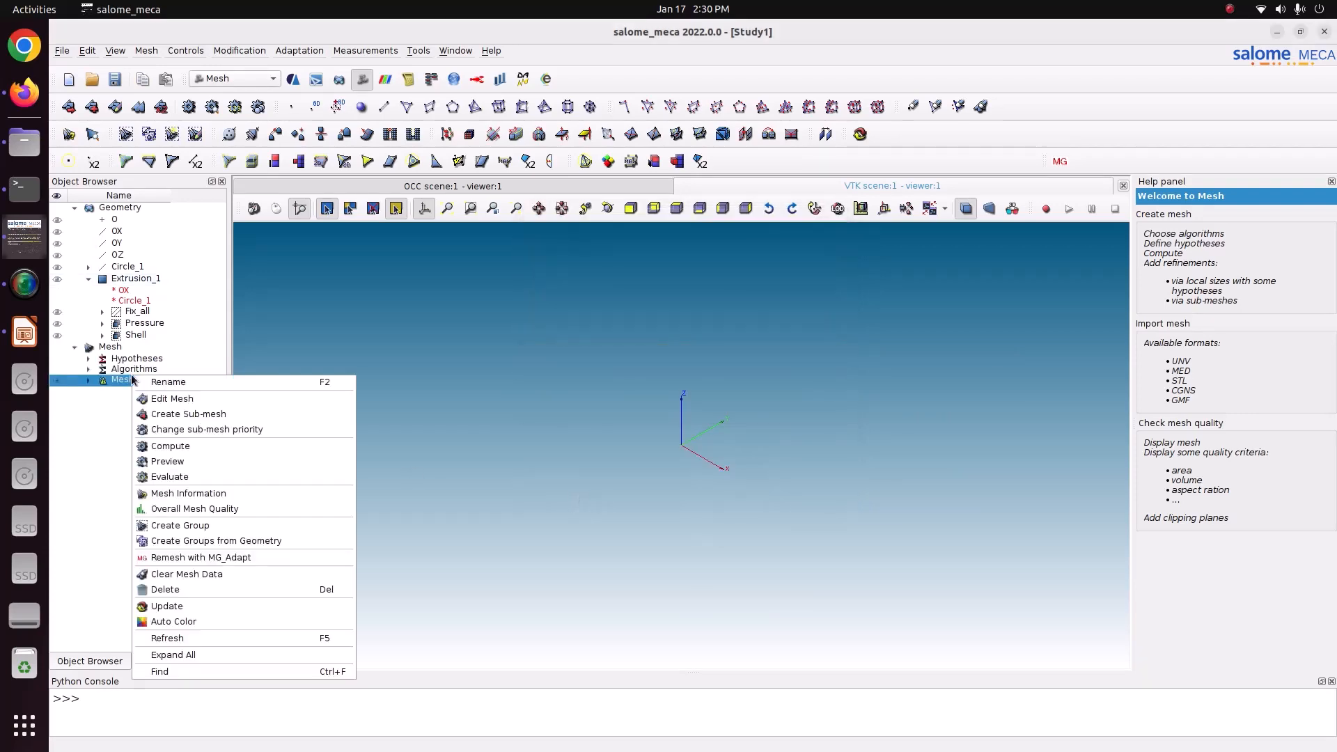
pyautogui.click(248, 451)
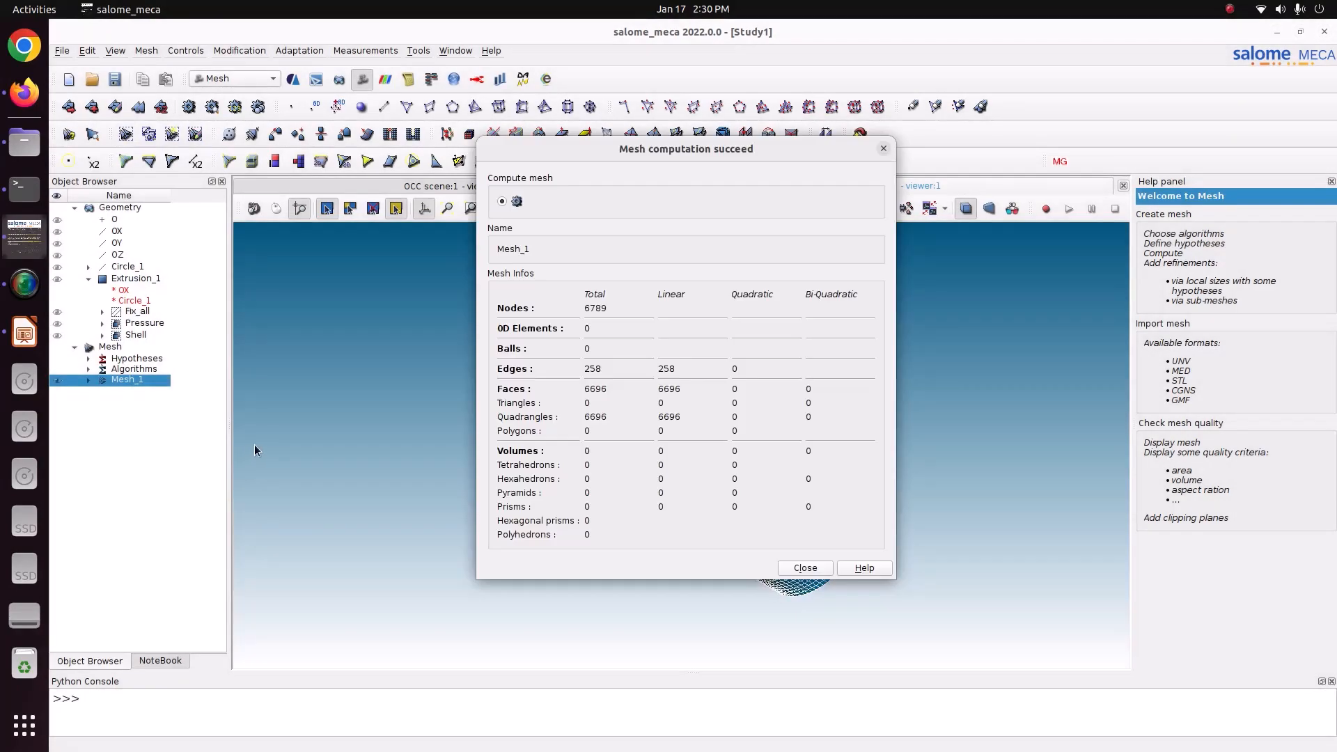
pyautogui.click(805, 568)
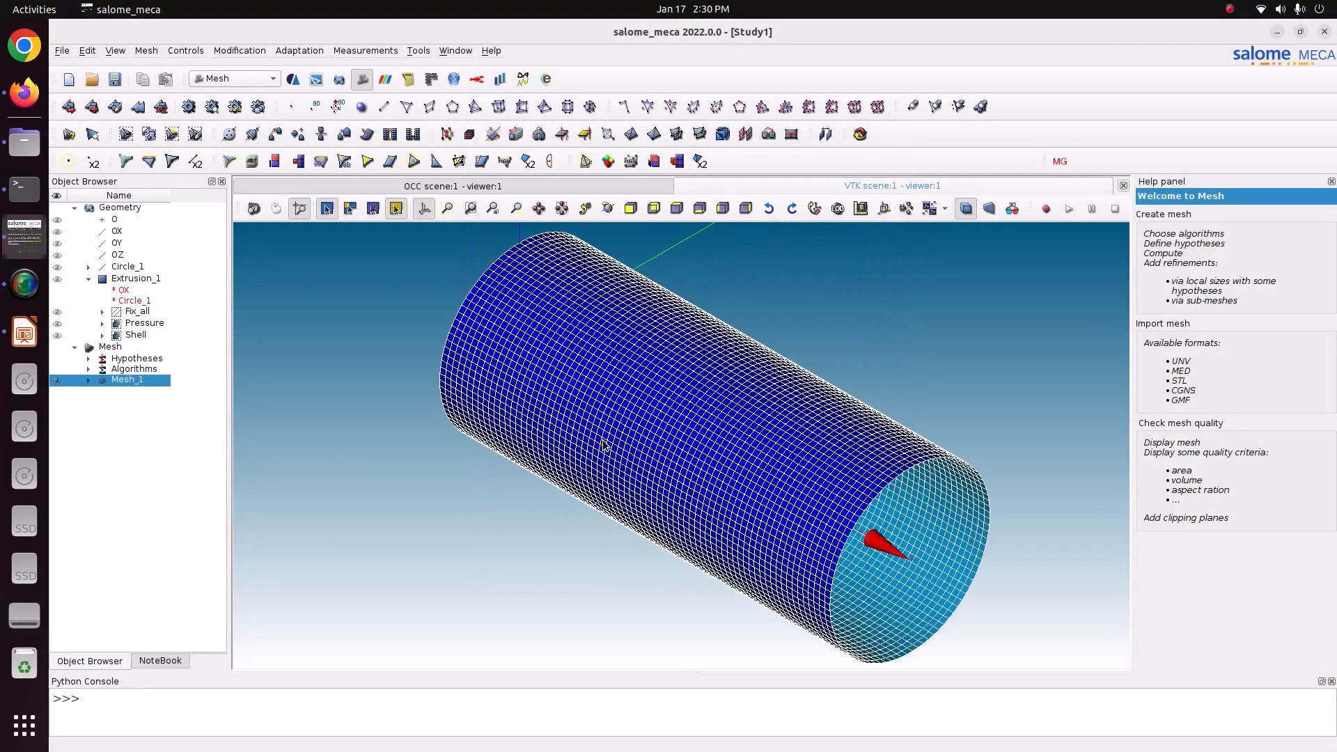
# Review the node and element information of Mesh_1 and save the study.
pyautogui.rightClick(120, 395)
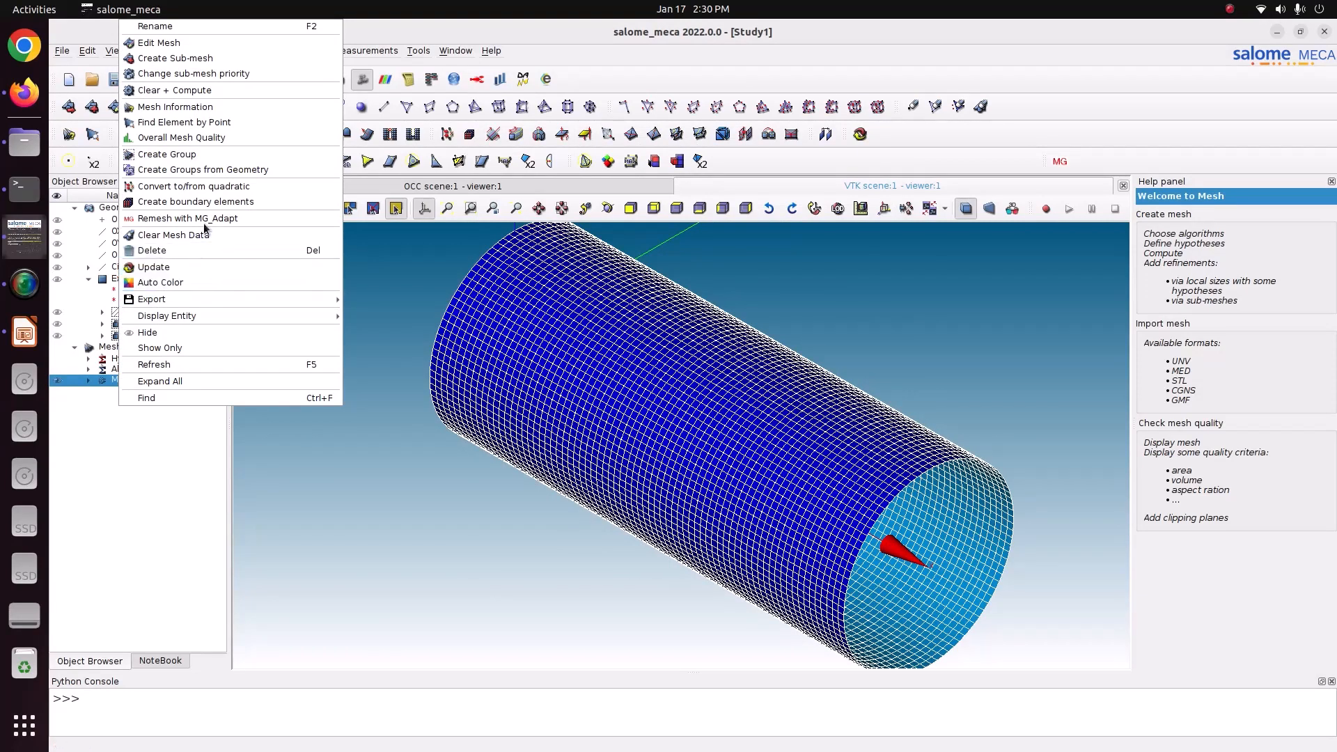
pyautogui.click(187, 108)
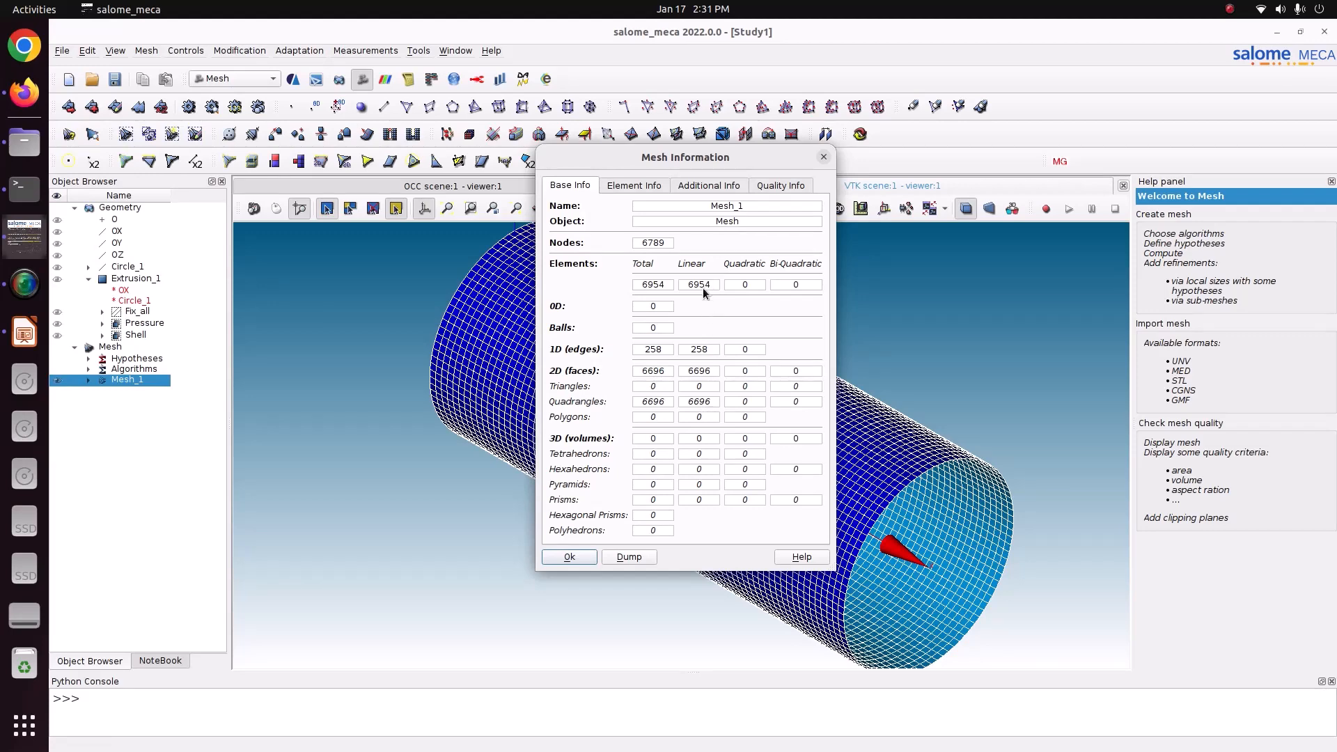
pyautogui.click(822, 157)
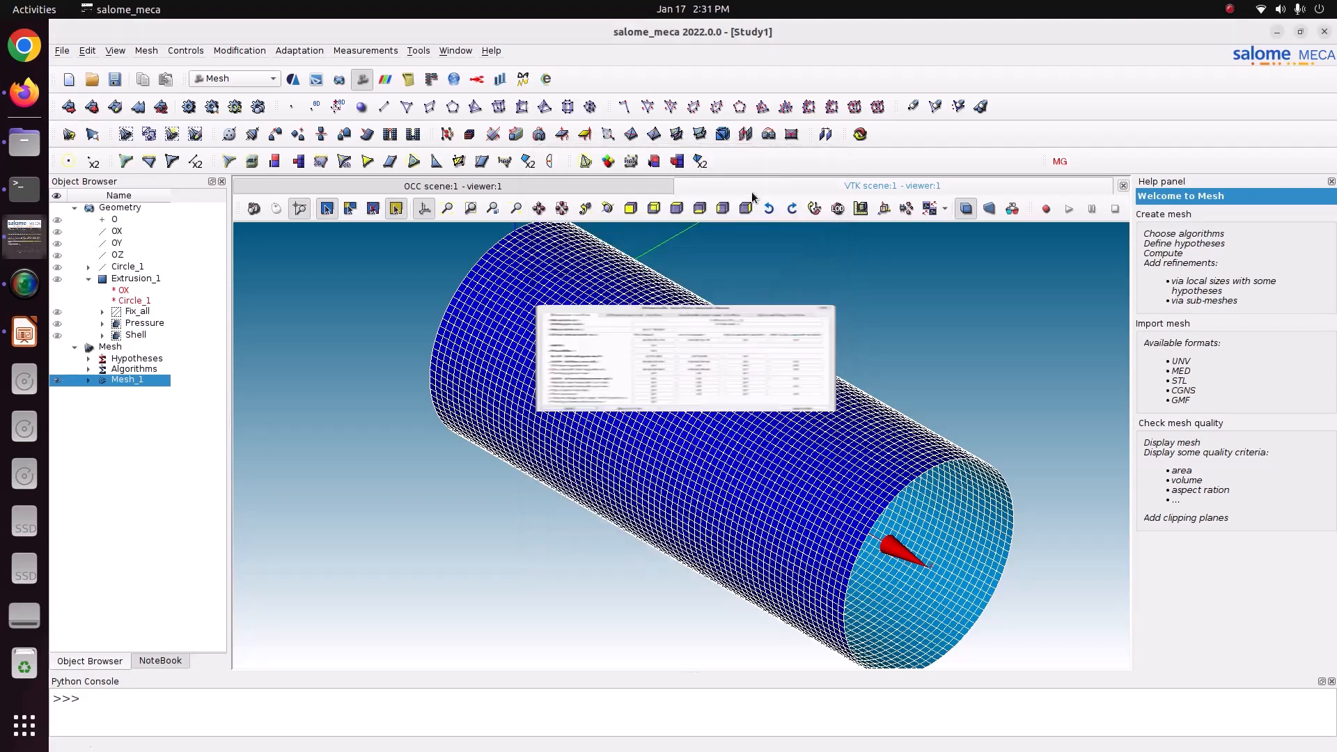
pyautogui.click(115, 76)
# Convert Mesh_1 to bi-quadratic, keeping the medium nodes on the geometry.
pyautogui.click(250, 52)
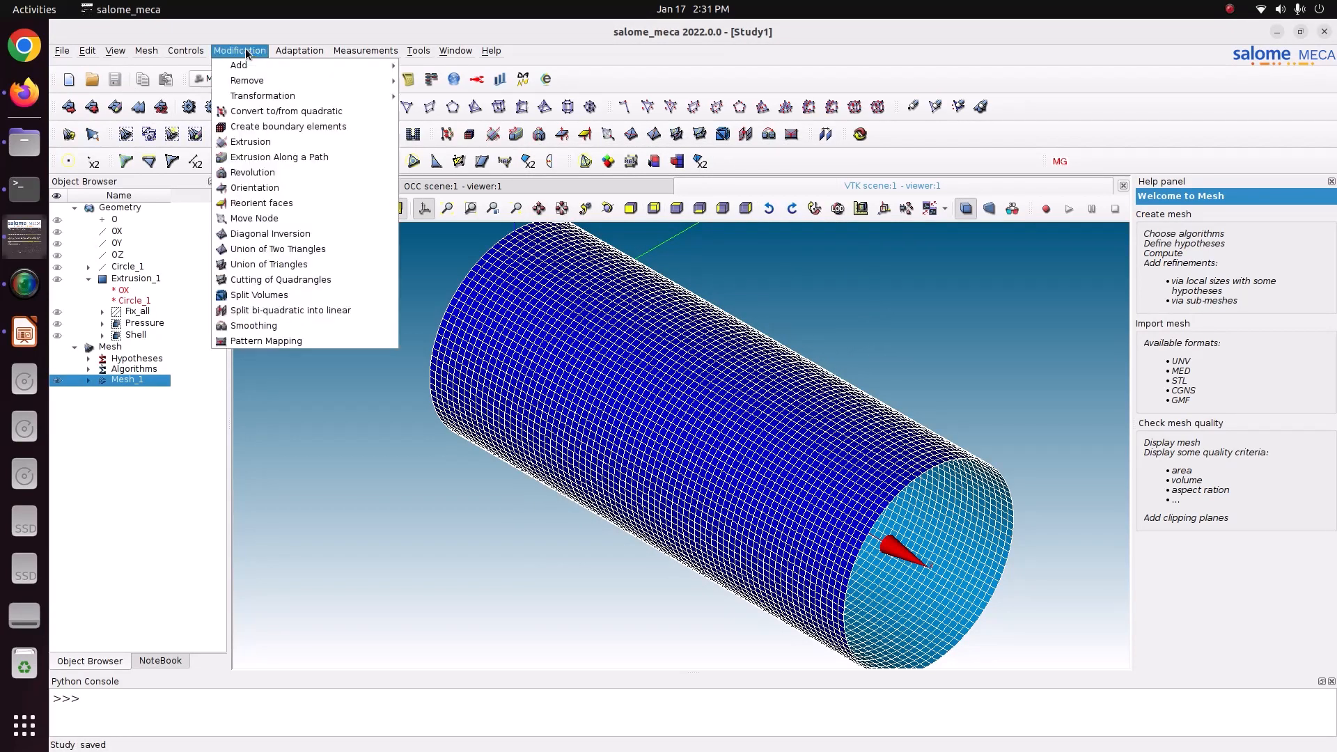
pyautogui.click(246, 112)
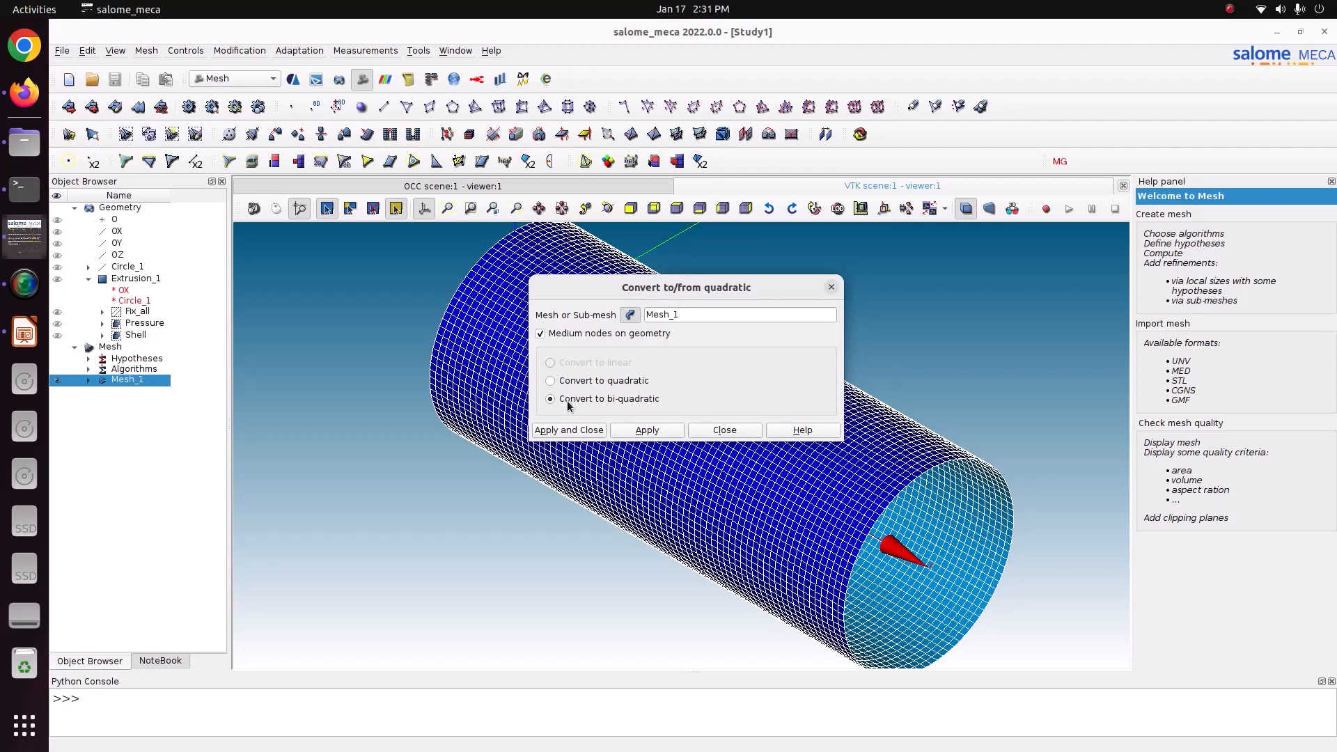
pyautogui.click(570, 430)
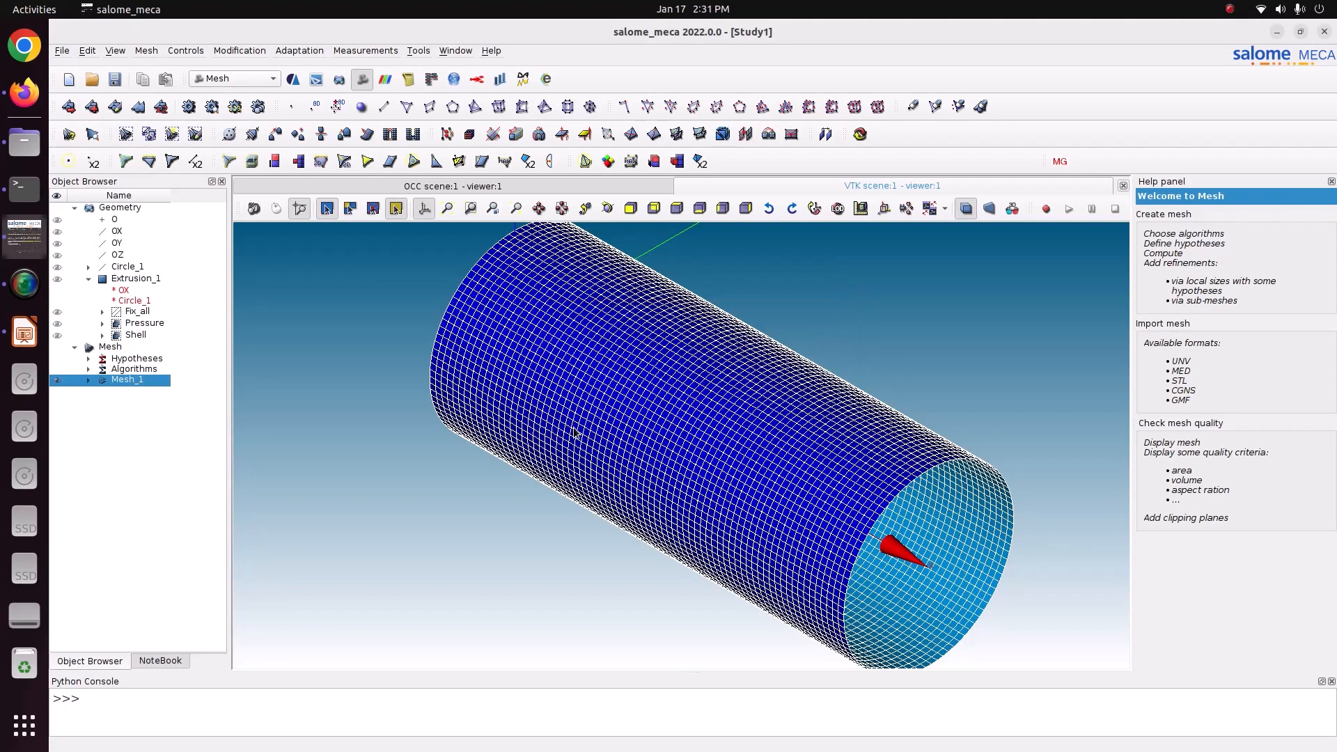
# Examine the node positions on the converted mesh through the Add Node preview without adding any, and save the study.
pyautogui.click(299, 51)
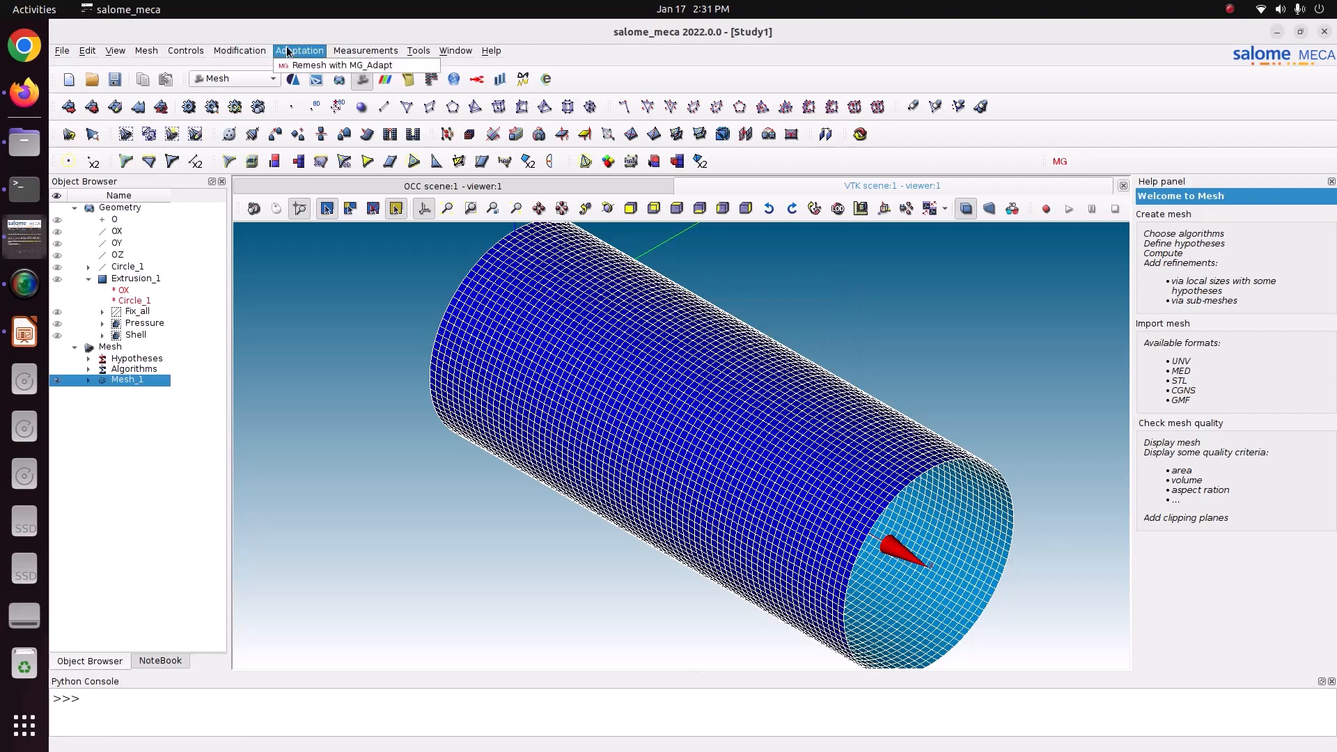
pyautogui.moveTo(238, 54)
pyautogui.click(426, 65)
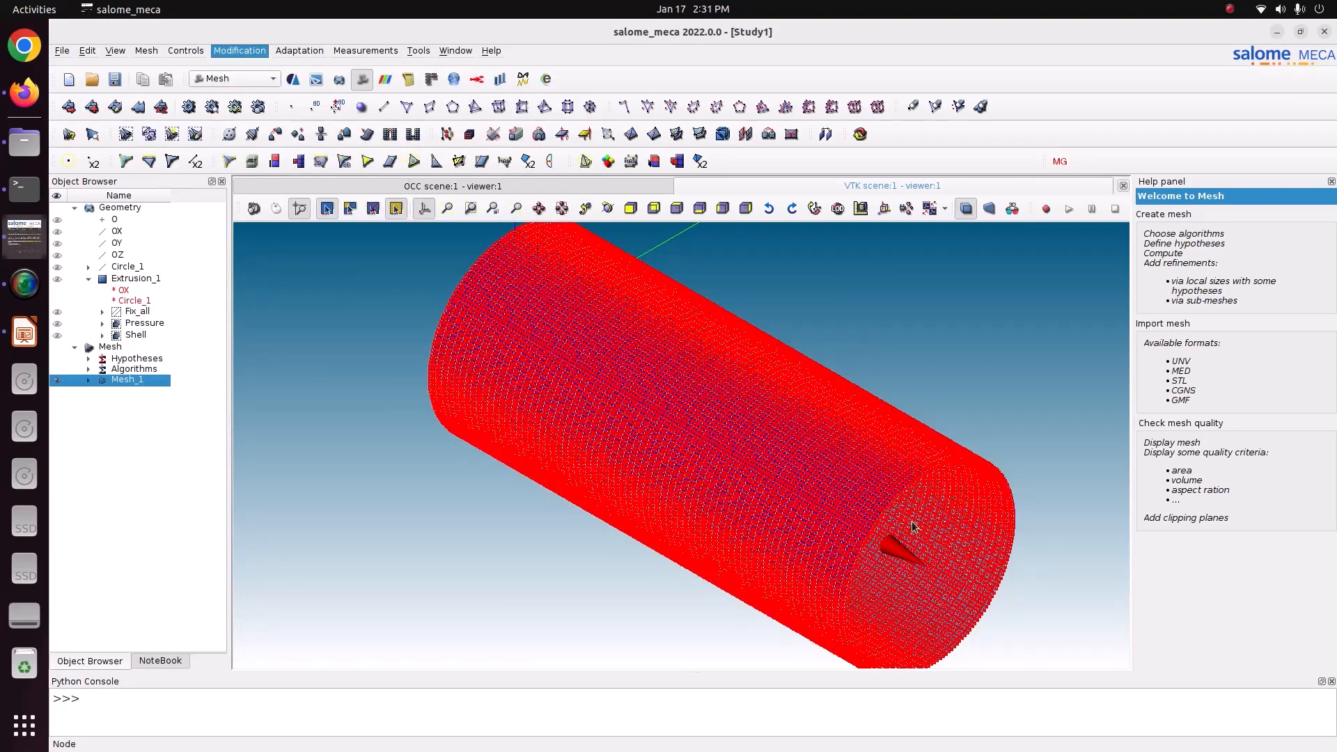
pyautogui.moveTo(757, 259); pyautogui.dragTo(592, 230)
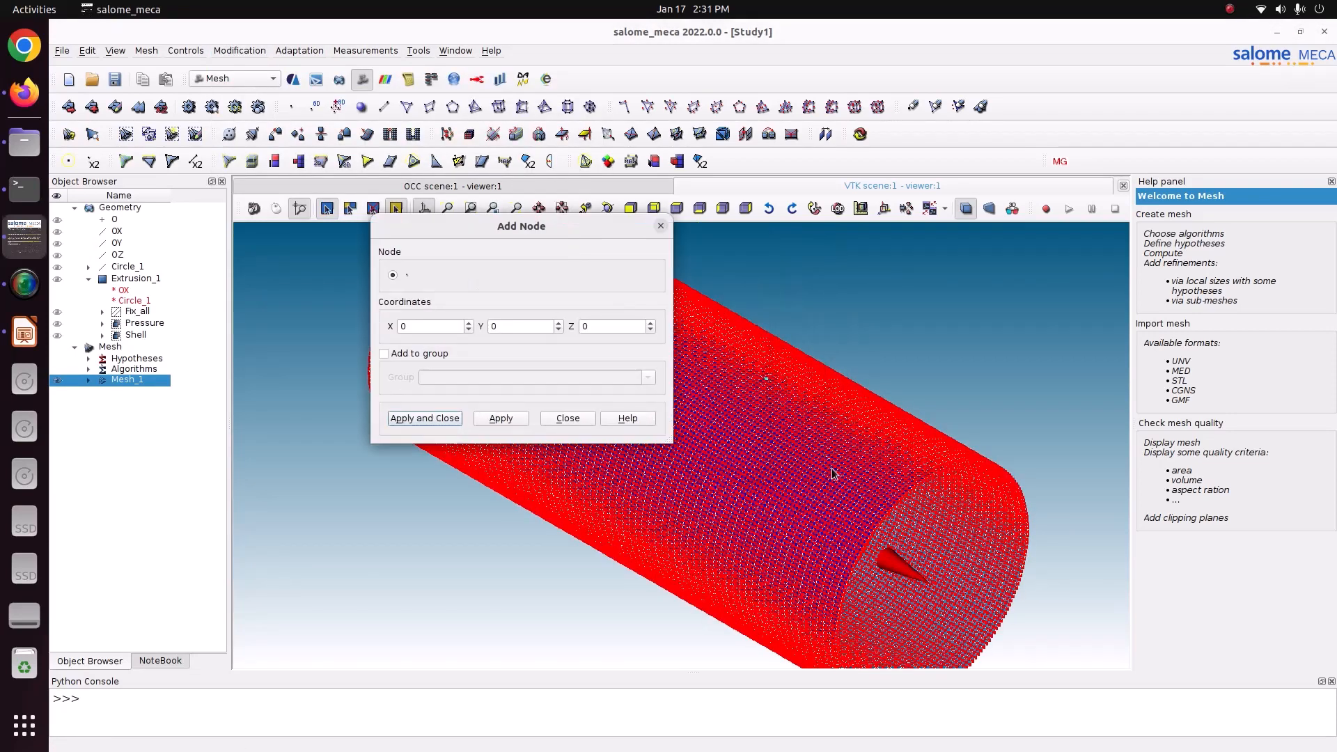
pyautogui.scroll(10, 929, 521)
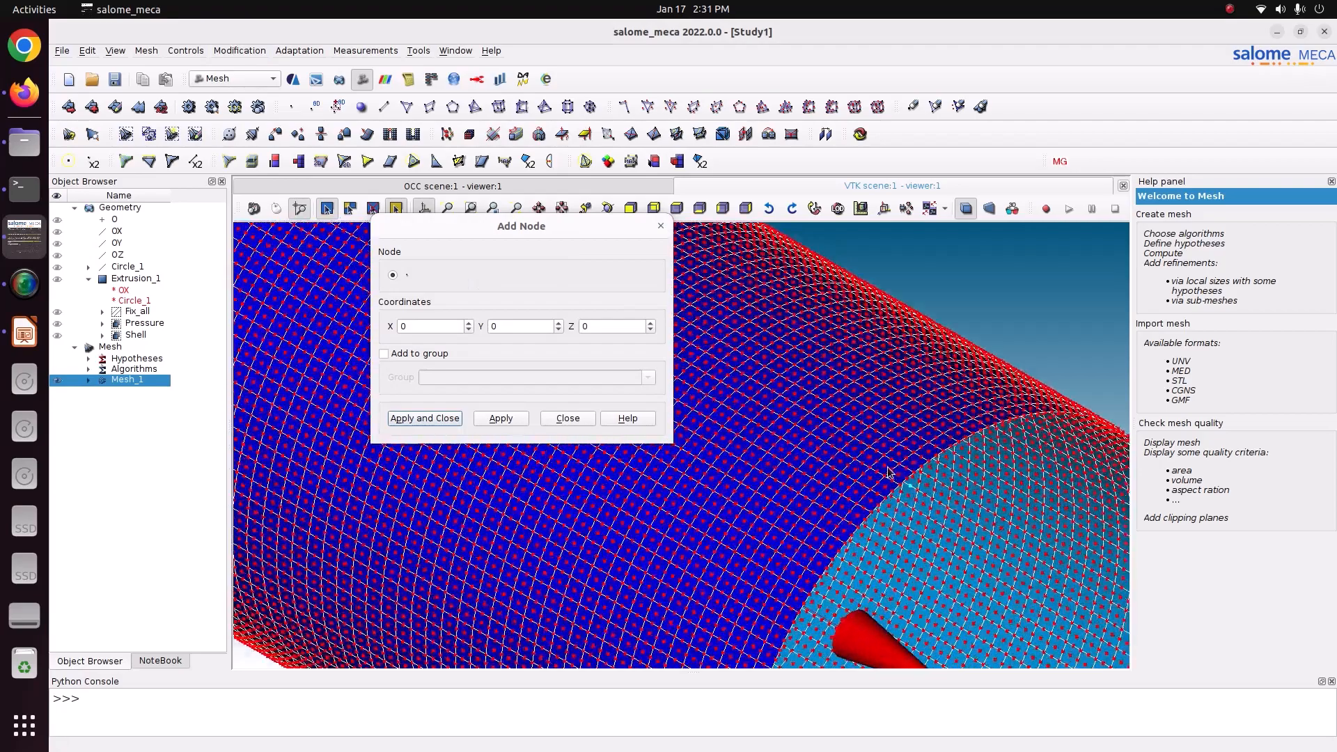
pyautogui.scroll(8, 887, 478)
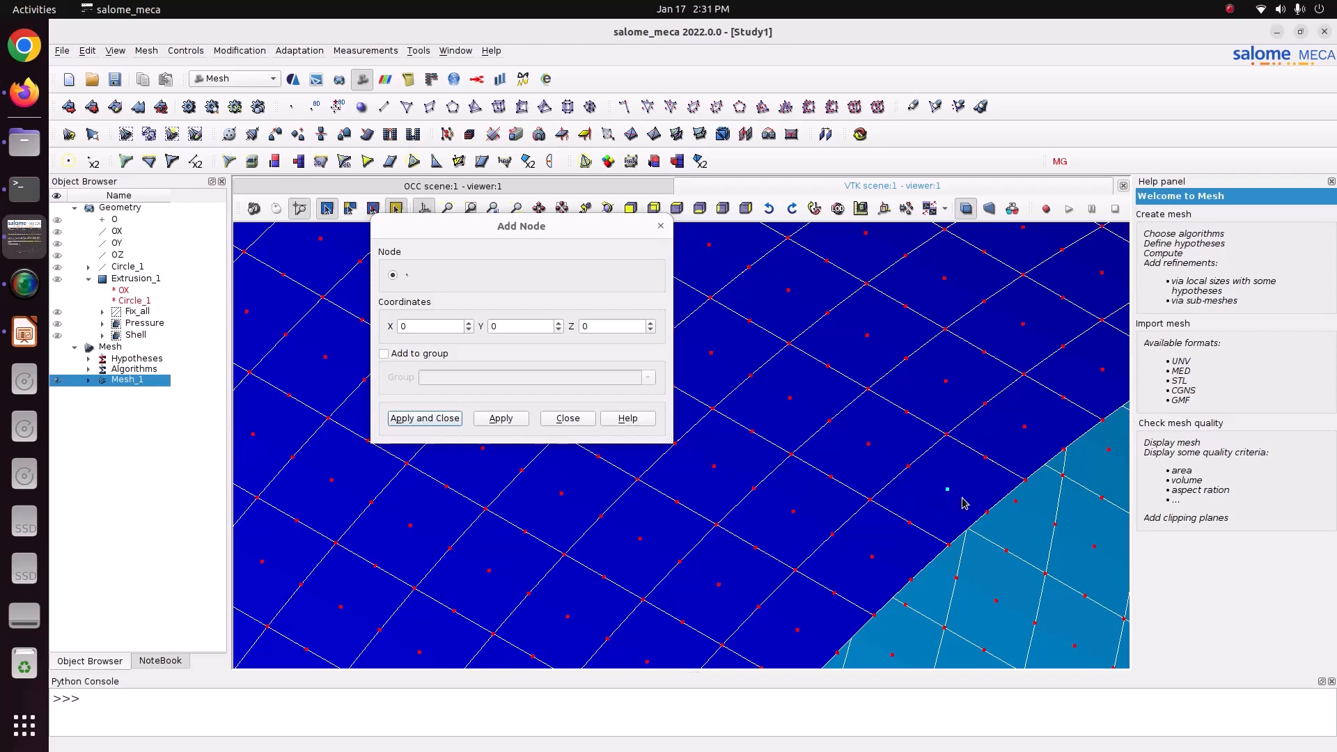
pyautogui.click(662, 228)
pyautogui.scroll(-5, 558, 426)
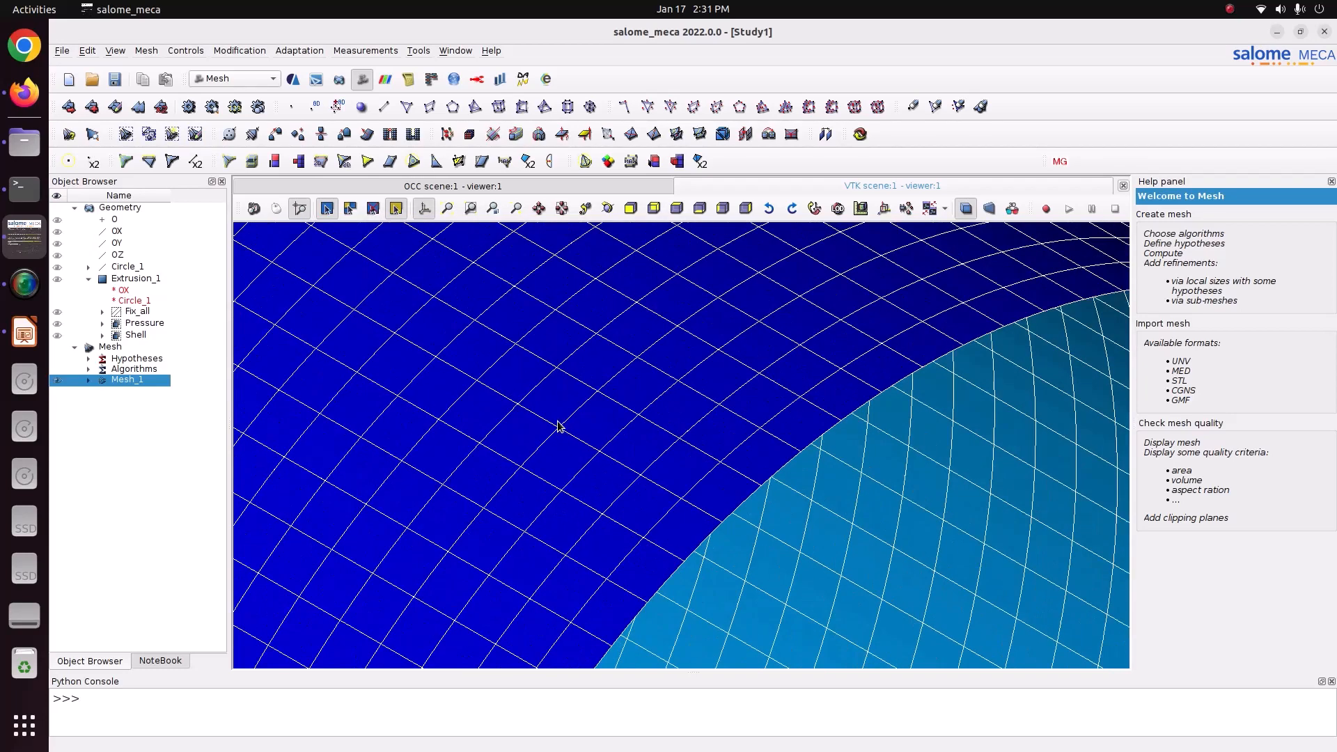
pyautogui.scroll(-2, 558, 426)
pyautogui.click(115, 79)
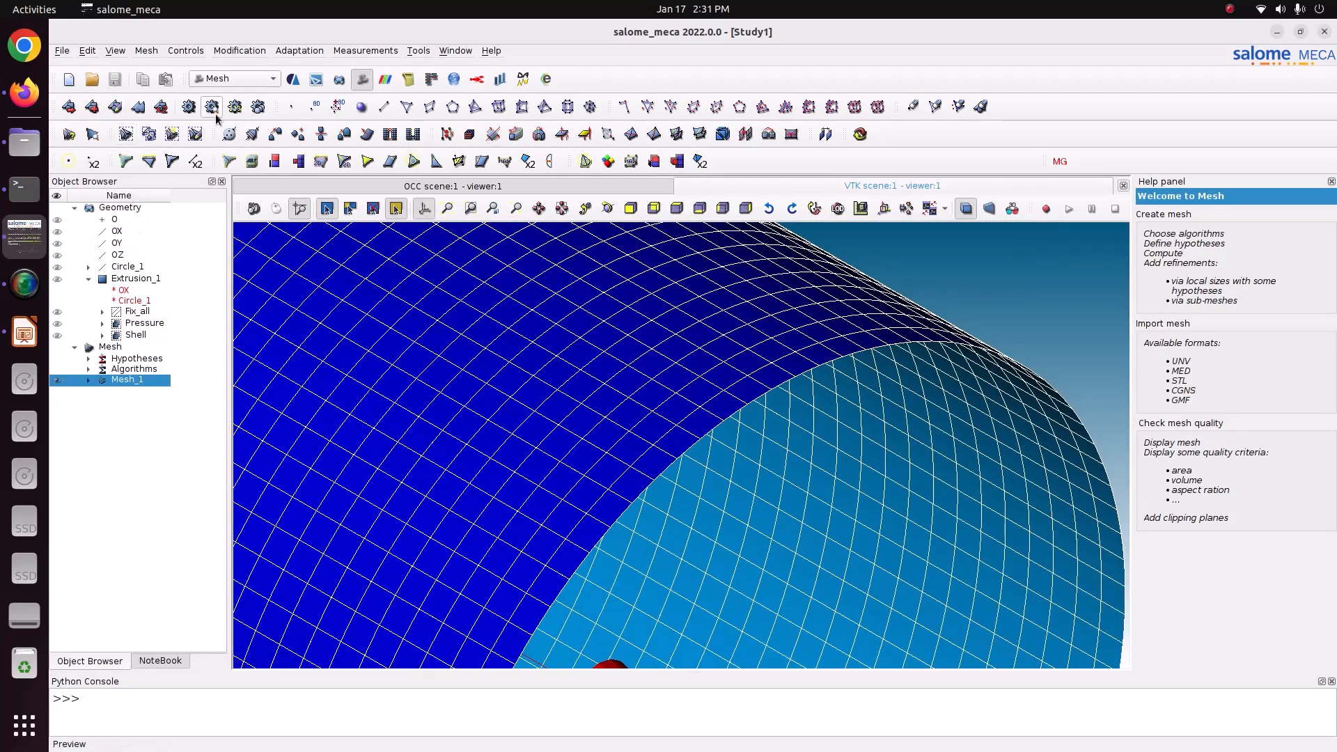
# Activate the AsterStudy module with the stable code_aster version and add a stage to CurrentCase.
pyautogui.click(217, 79)
pyautogui.click(232, 43)
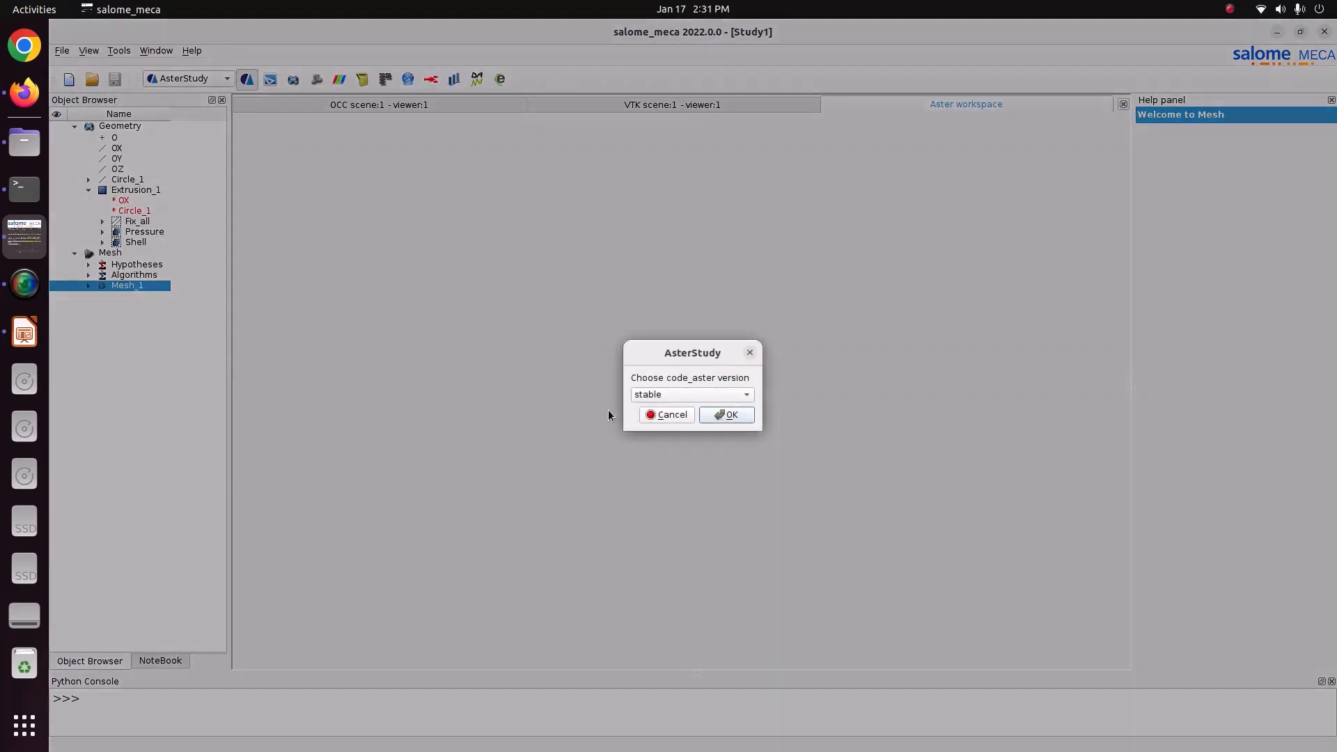
pyautogui.click(725, 415)
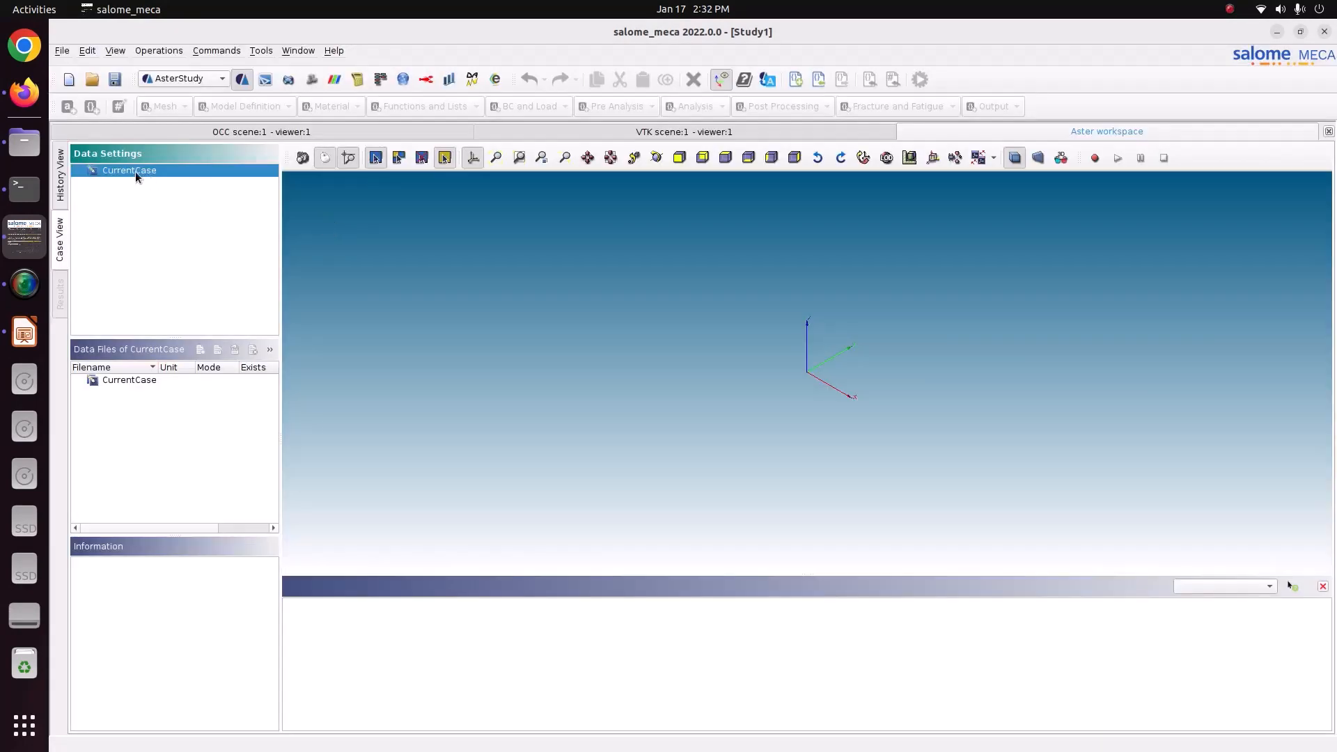
pyautogui.rightClick(135, 172)
pyautogui.click(164, 181)
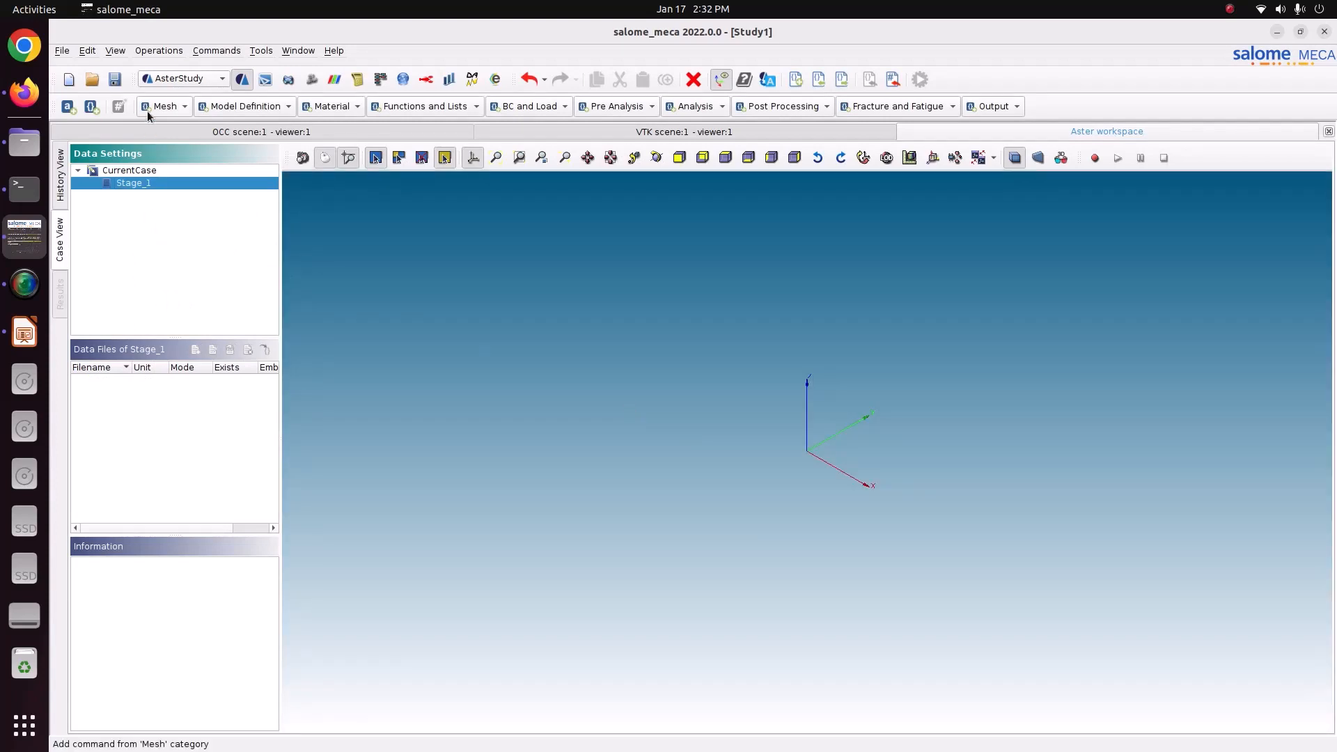
# Add a Read a mesh command to Stage_1 that loads Mesh_1 in Med format.
pyautogui.click(150, 108)
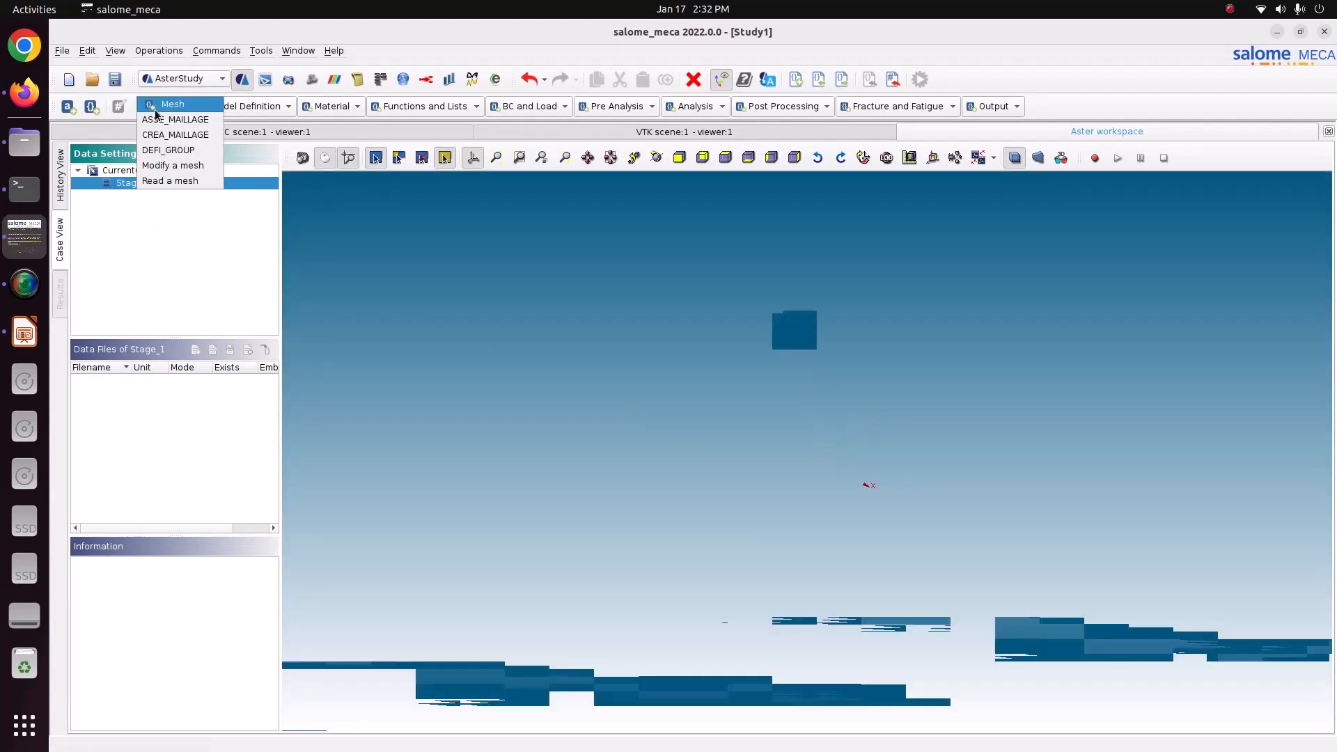
pyautogui.click(169, 181)
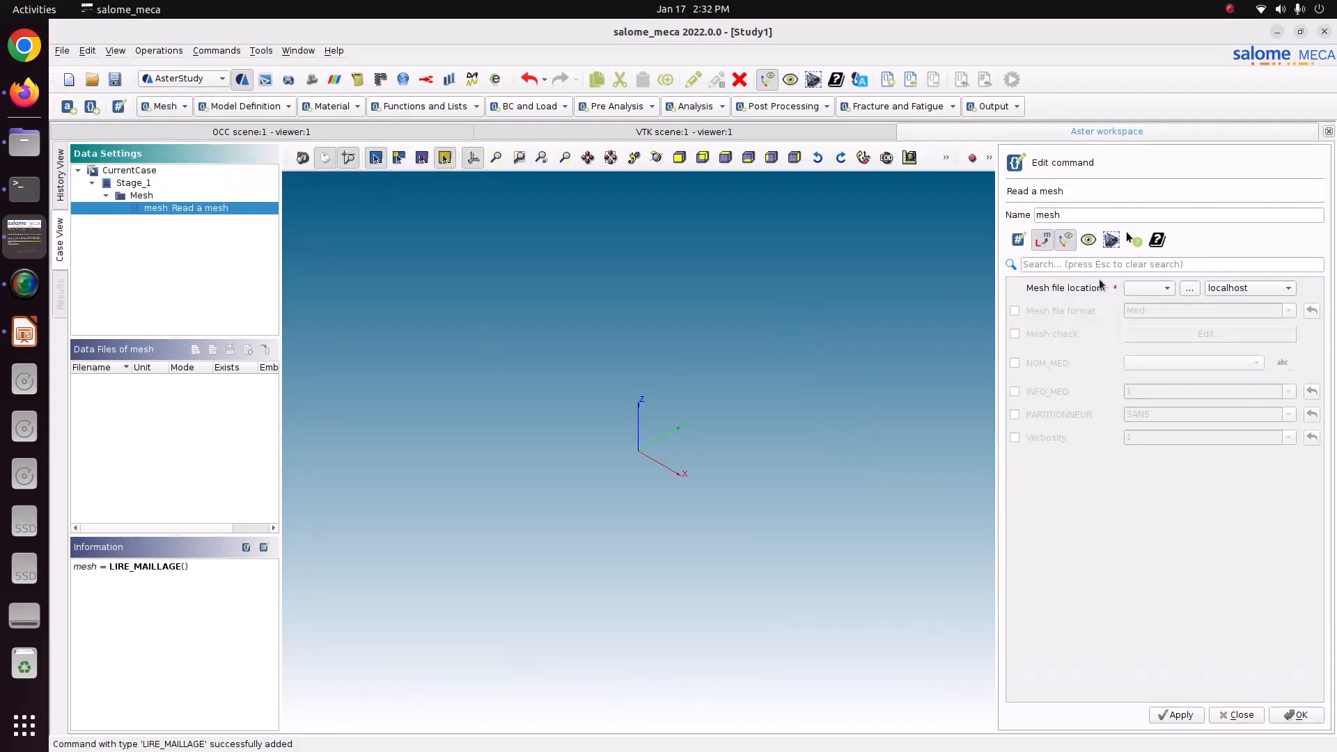
pyautogui.click(1165, 288)
pyautogui.click(1080, 314)
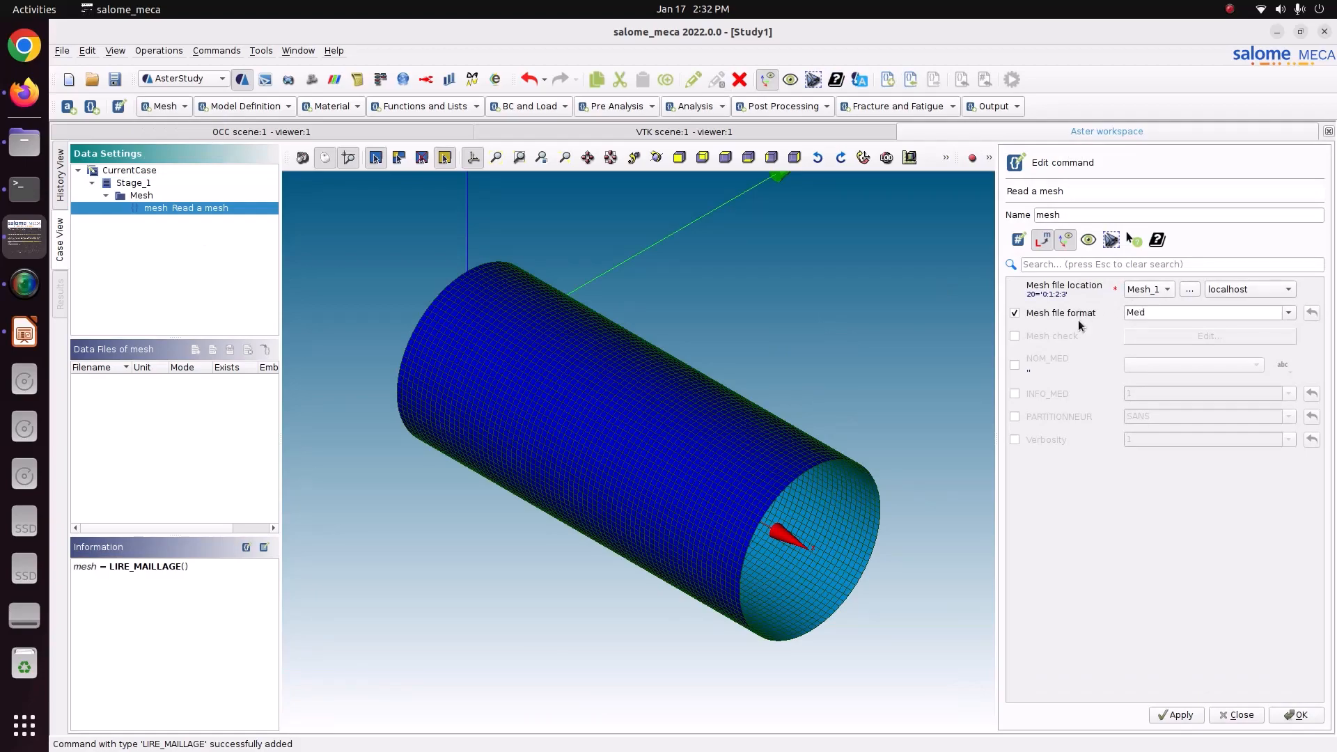
pyautogui.click(1170, 713)
pyautogui.click(1276, 715)
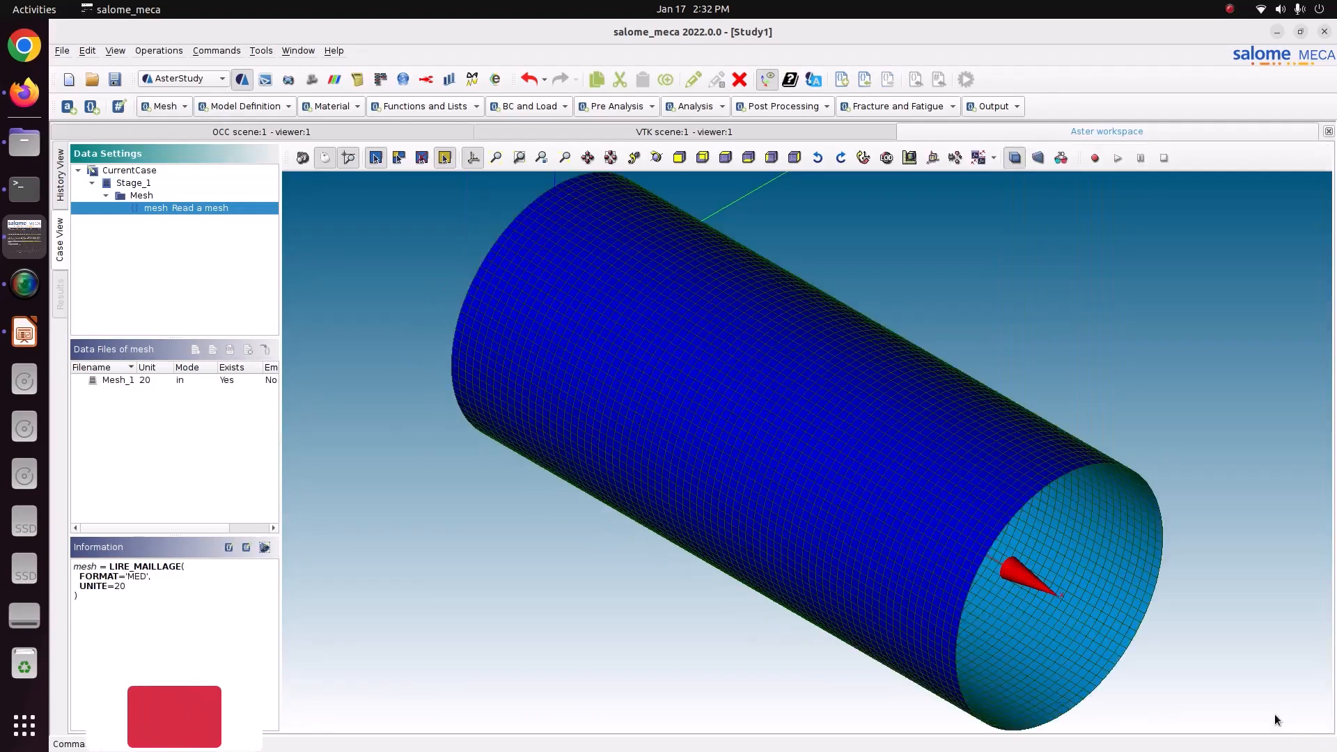
pyautogui.scroll(5, 1025, 602)
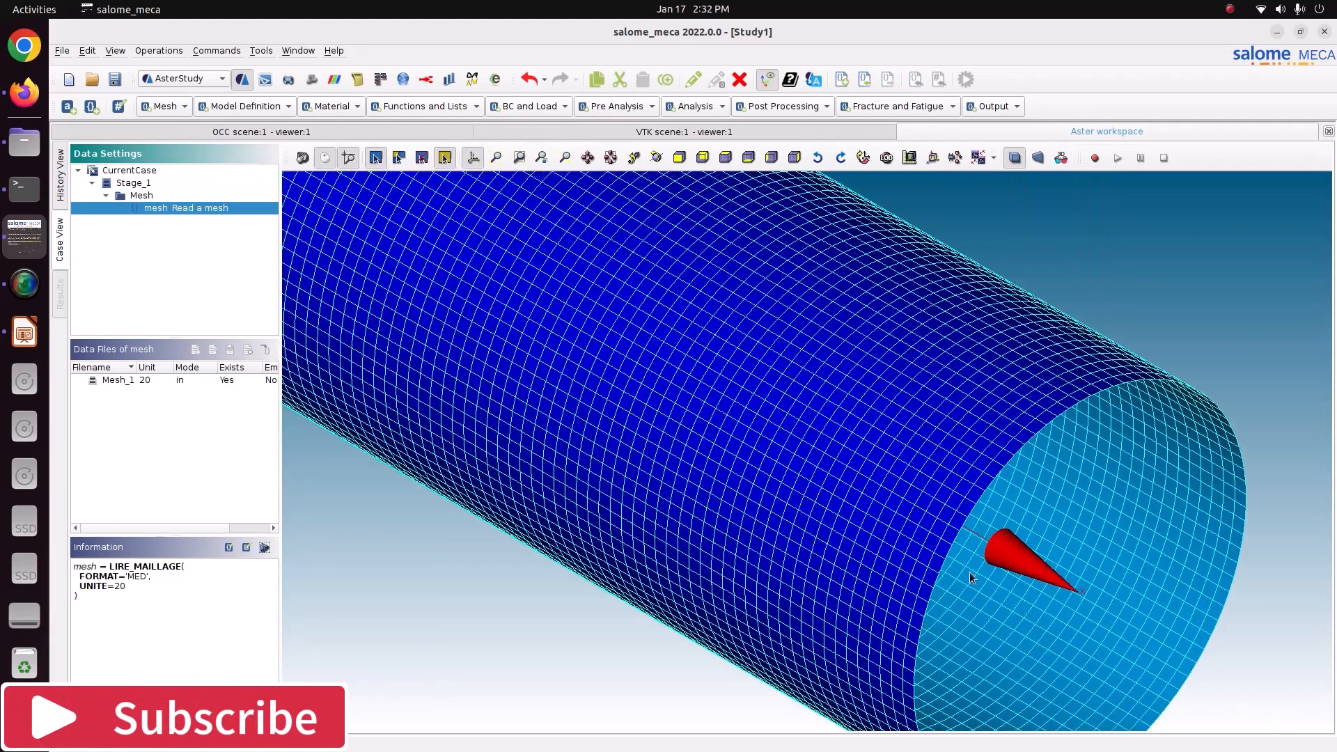
pyautogui.scroll(1, 768, 466)
pyautogui.scroll(-1, 765, 465)
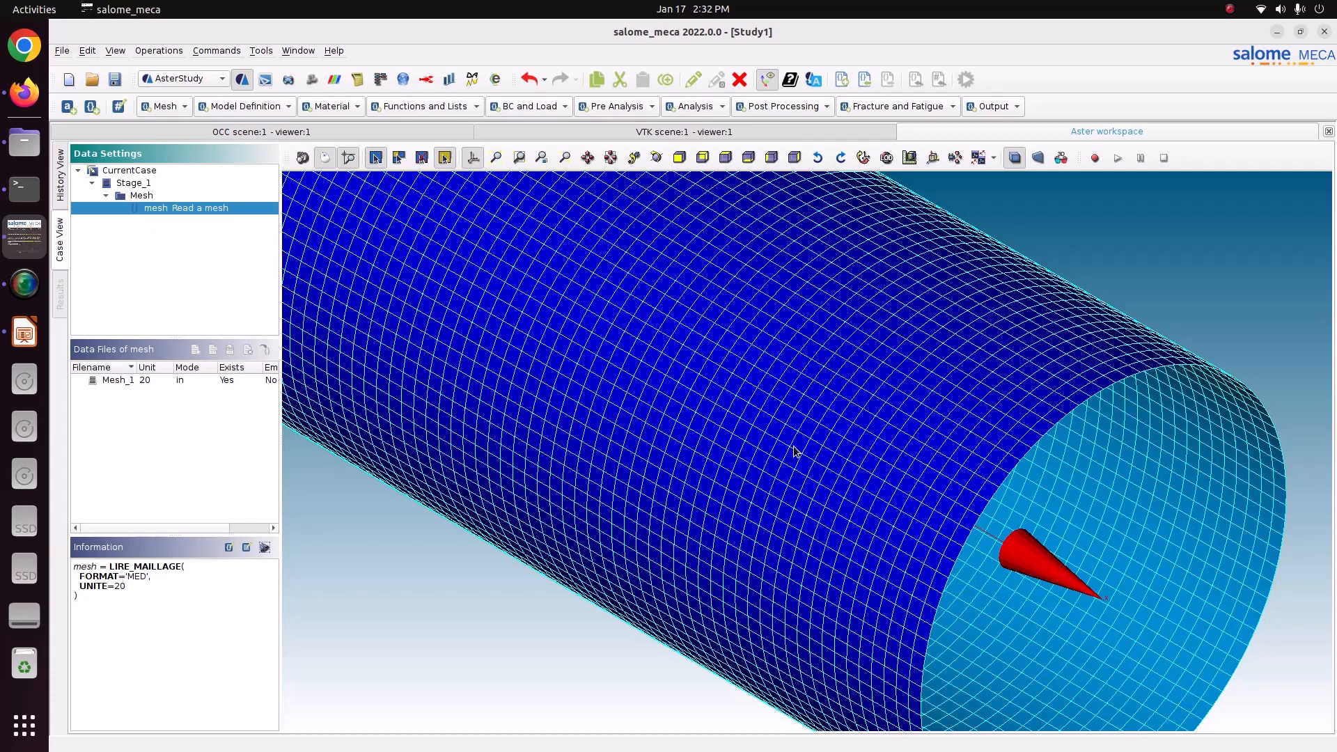
pyautogui.rightClick(605, 377)
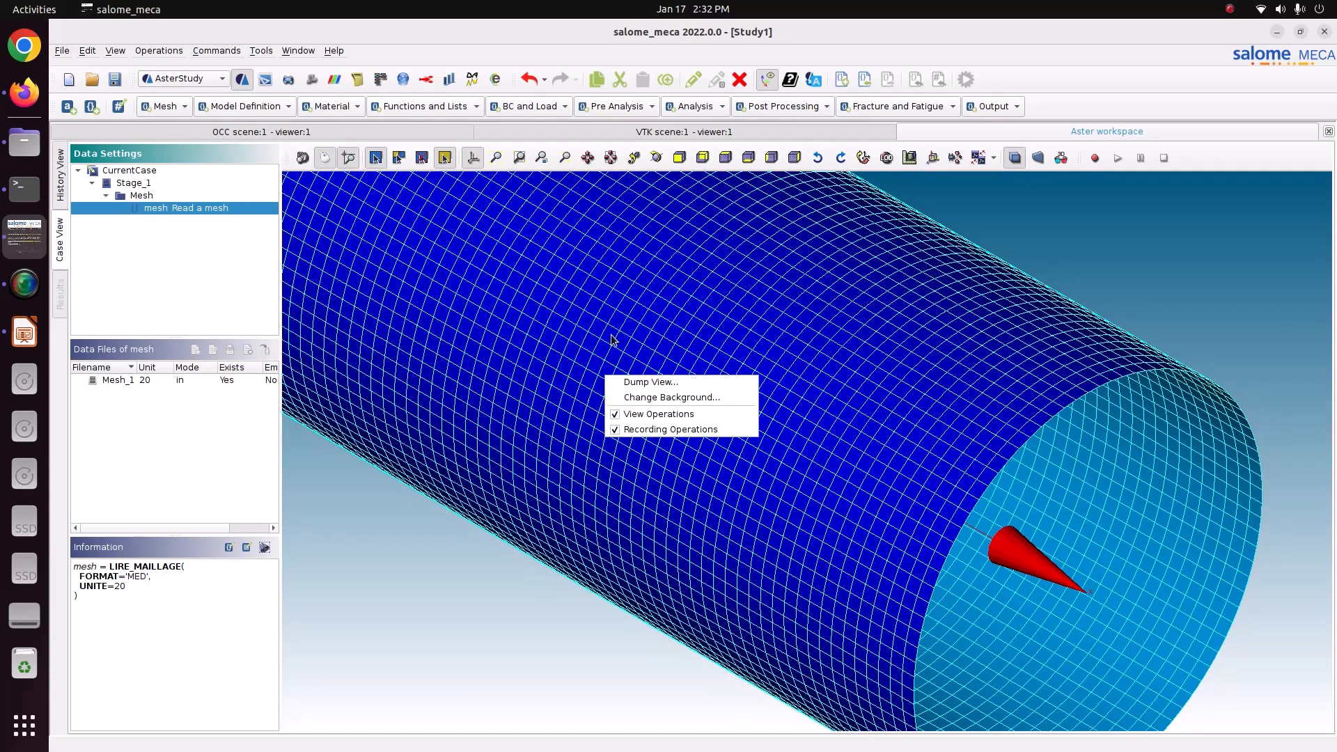
pyautogui.click(1104, 228)
pyautogui.rightClick(1087, 243)
pyautogui.click(1219, 326)
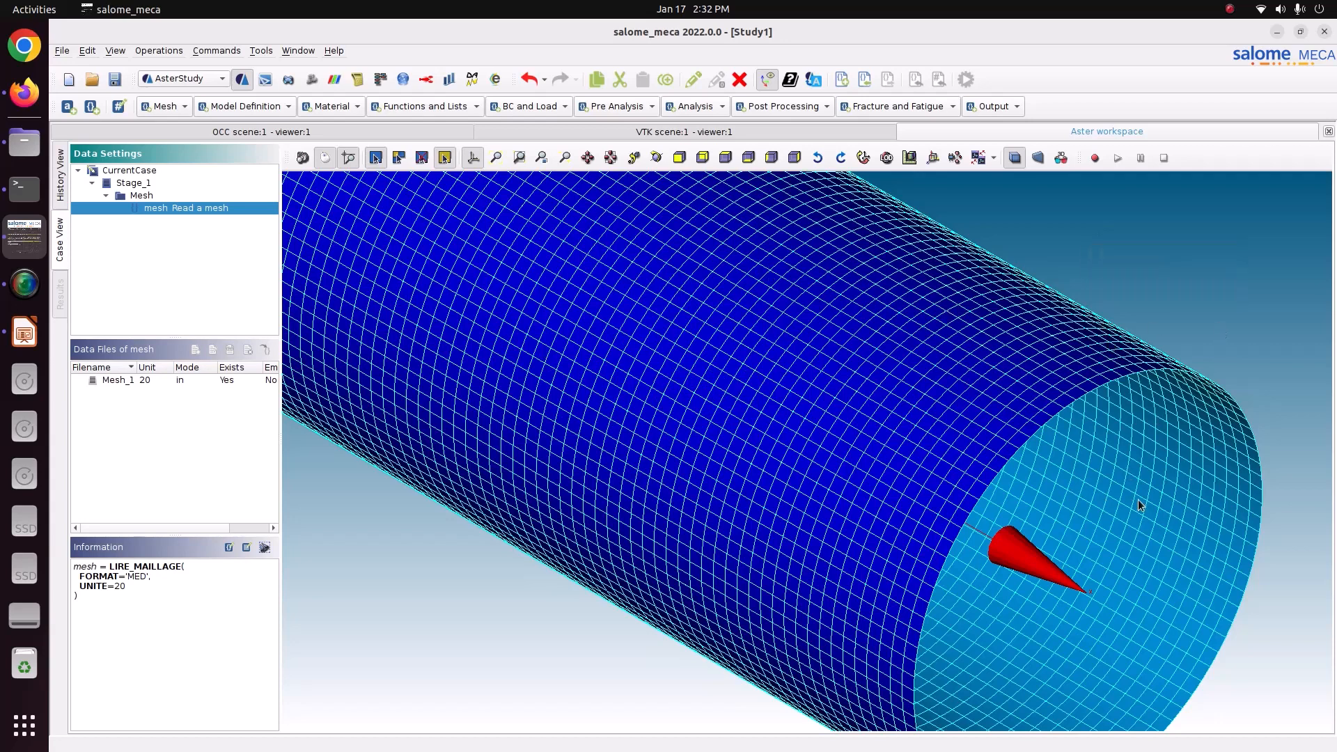
# Save the study and add an Assign finite element command with one finite element assignment item opened for editing.
pyautogui.click(115, 78)
pyautogui.click(171, 110)
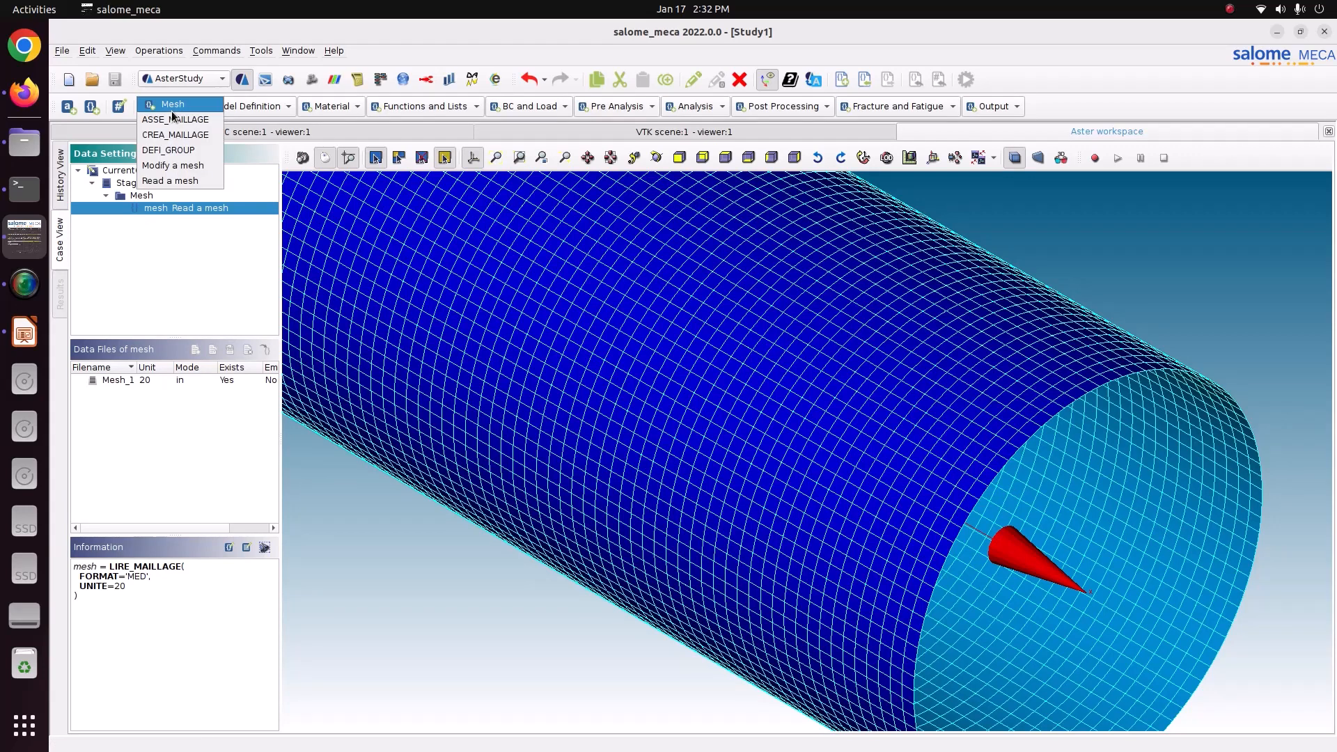
pyautogui.click(249, 115)
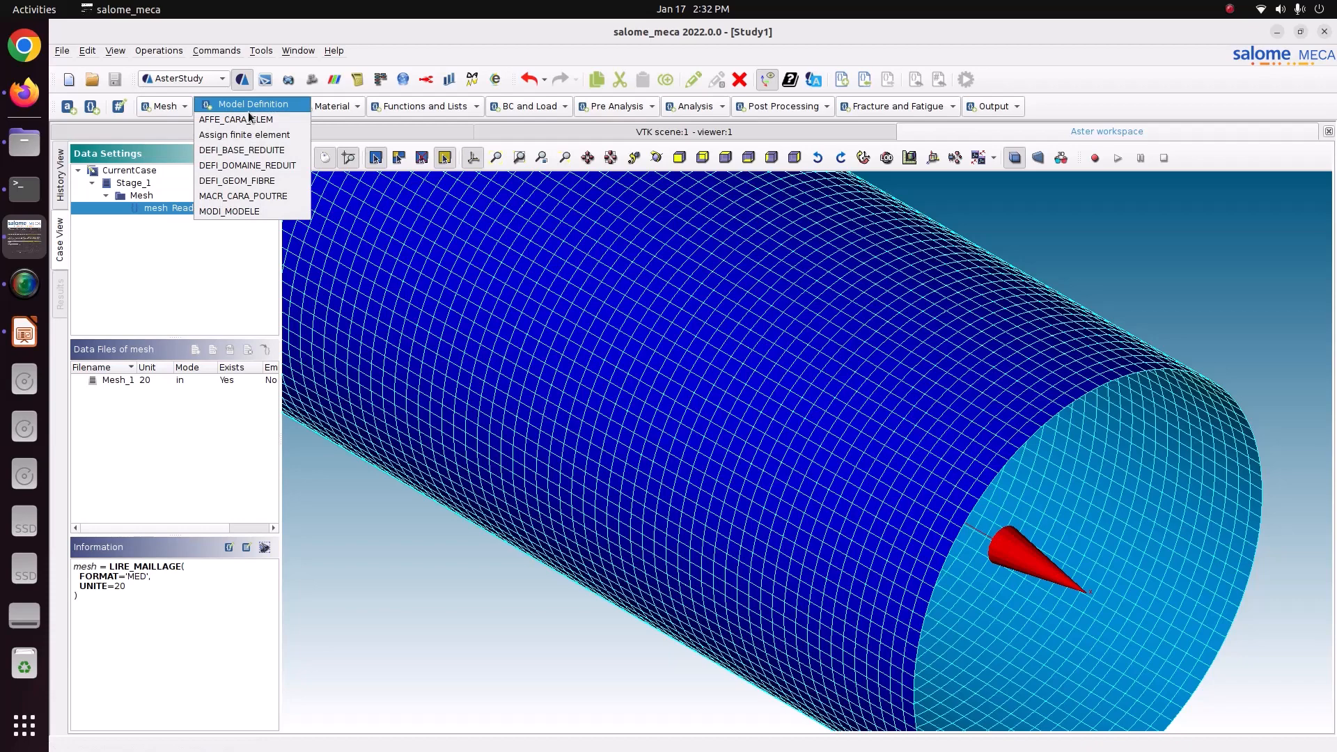
pyautogui.click(248, 135)
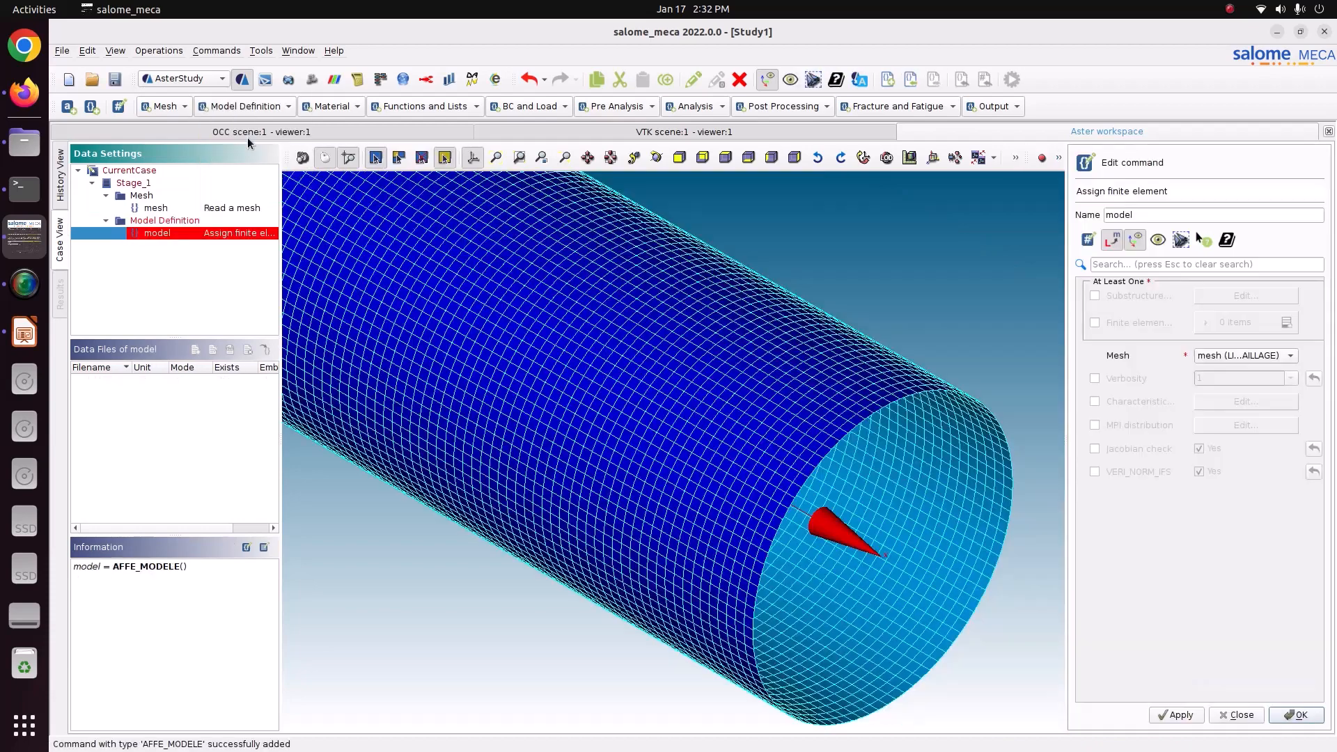
pyautogui.click(1110, 325)
pyautogui.click(1287, 325)
pyautogui.click(1245, 357)
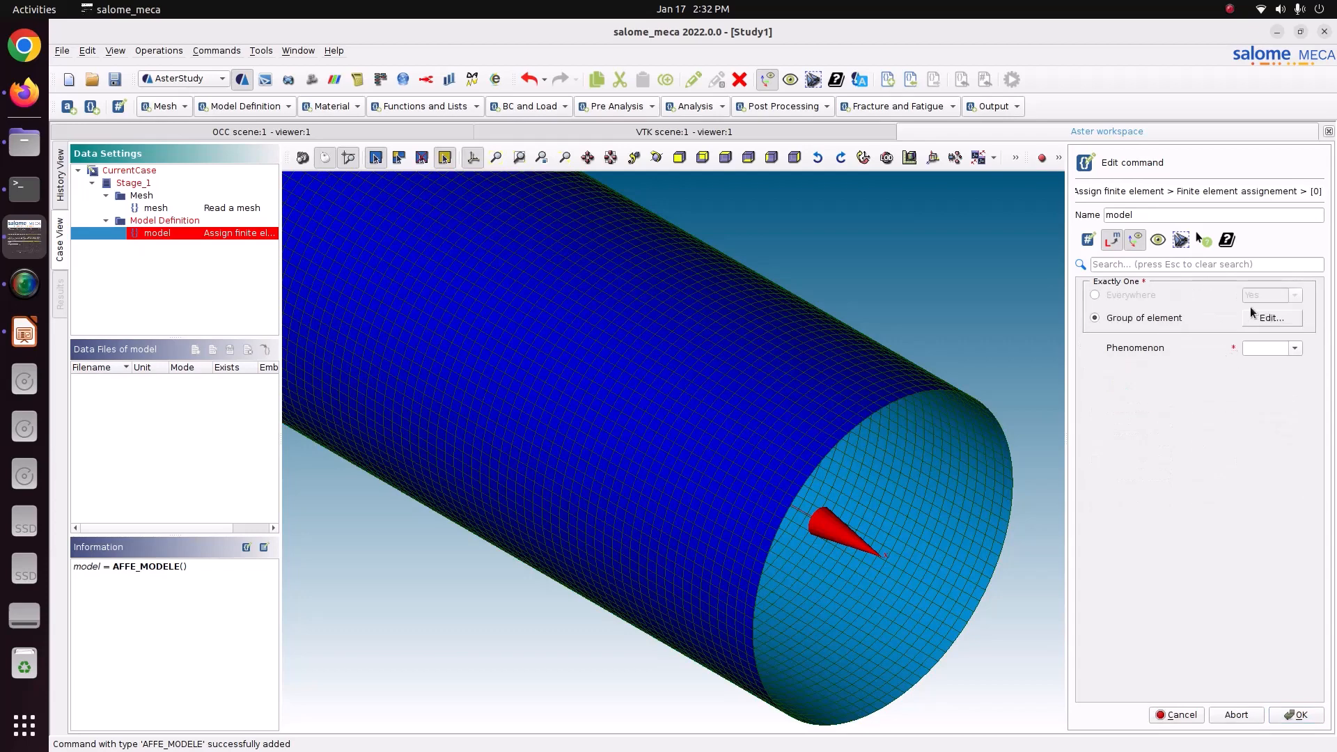
# Assign the Mechanic phenomenon with COQUE_3D modelisation everywhere on the mesh and store the model command.
pyautogui.click(1149, 296)
pyautogui.click(1294, 348)
pyautogui.click(1288, 369)
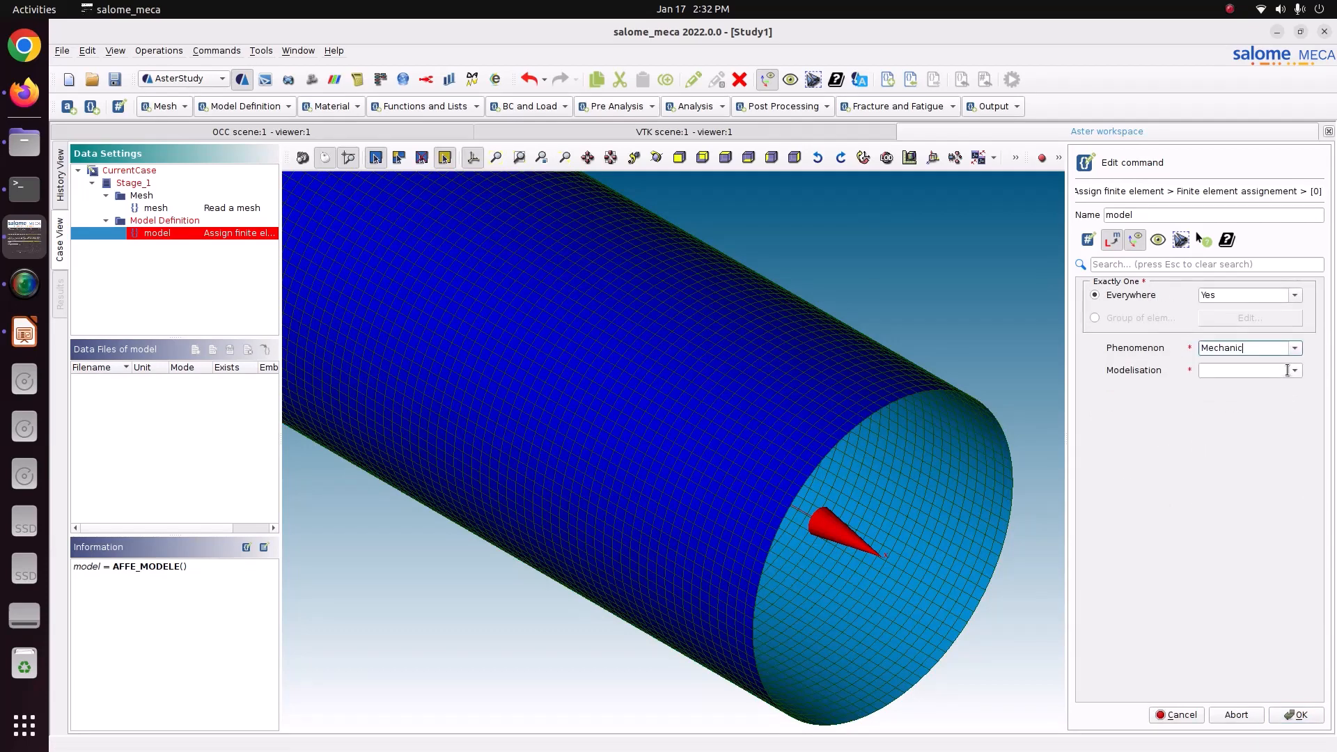
pyautogui.click(1288, 370)
pyautogui.scroll(-3, 1246, 460)
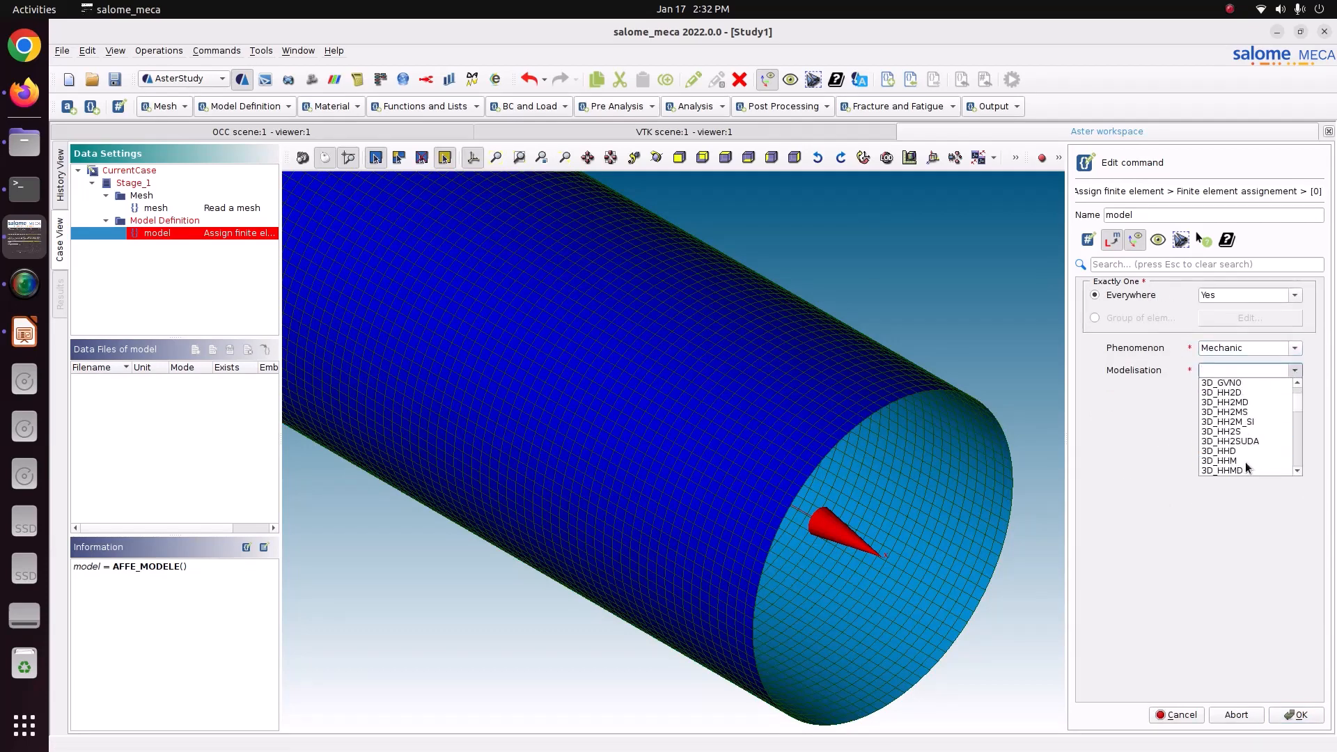
pyautogui.scroll(-10, 1246, 467)
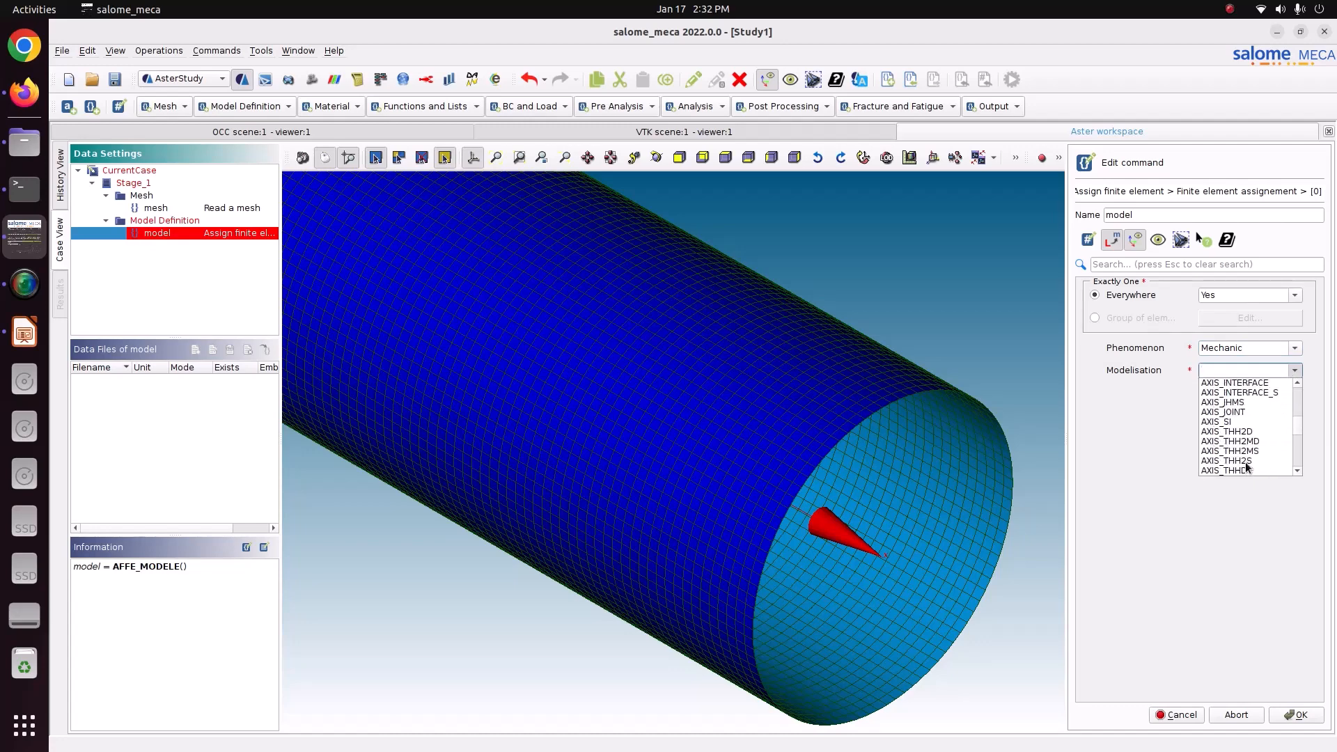
pyautogui.scroll(-5, 1247, 466)
pyautogui.click(1247, 463)
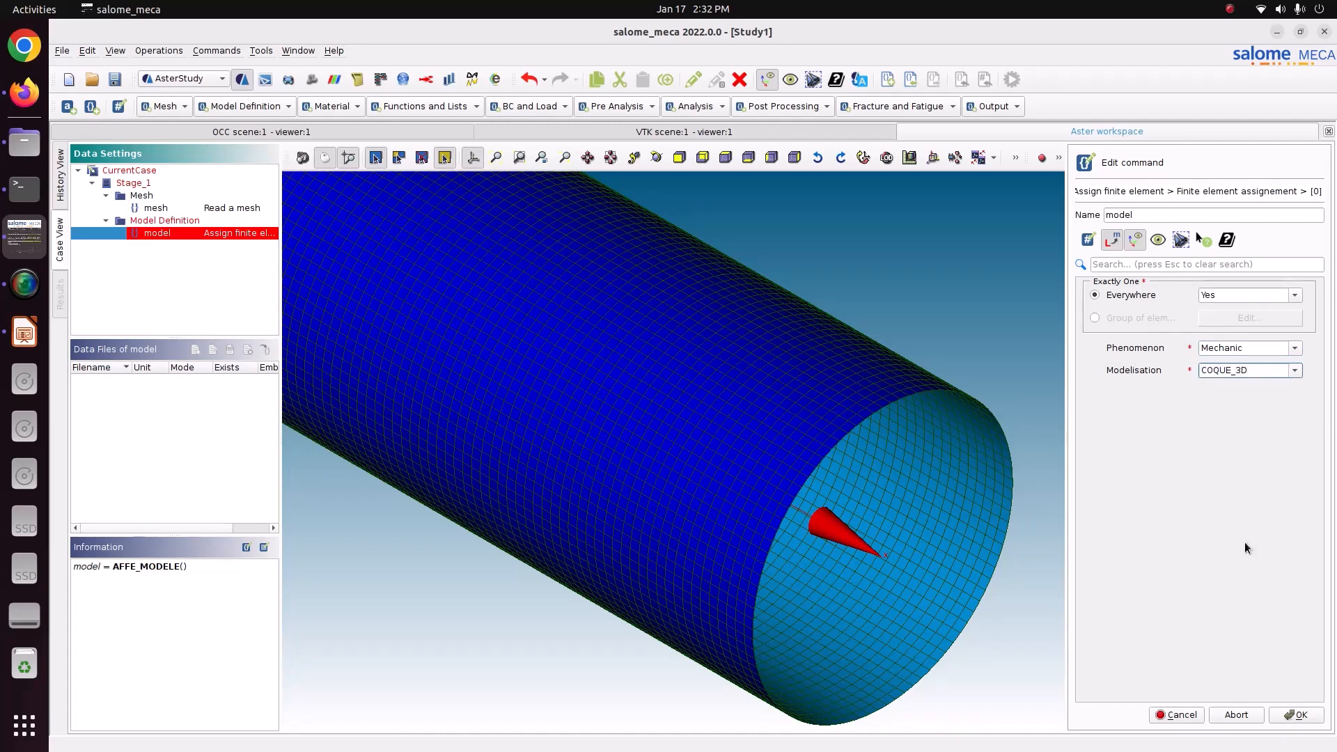
pyautogui.click(1295, 714)
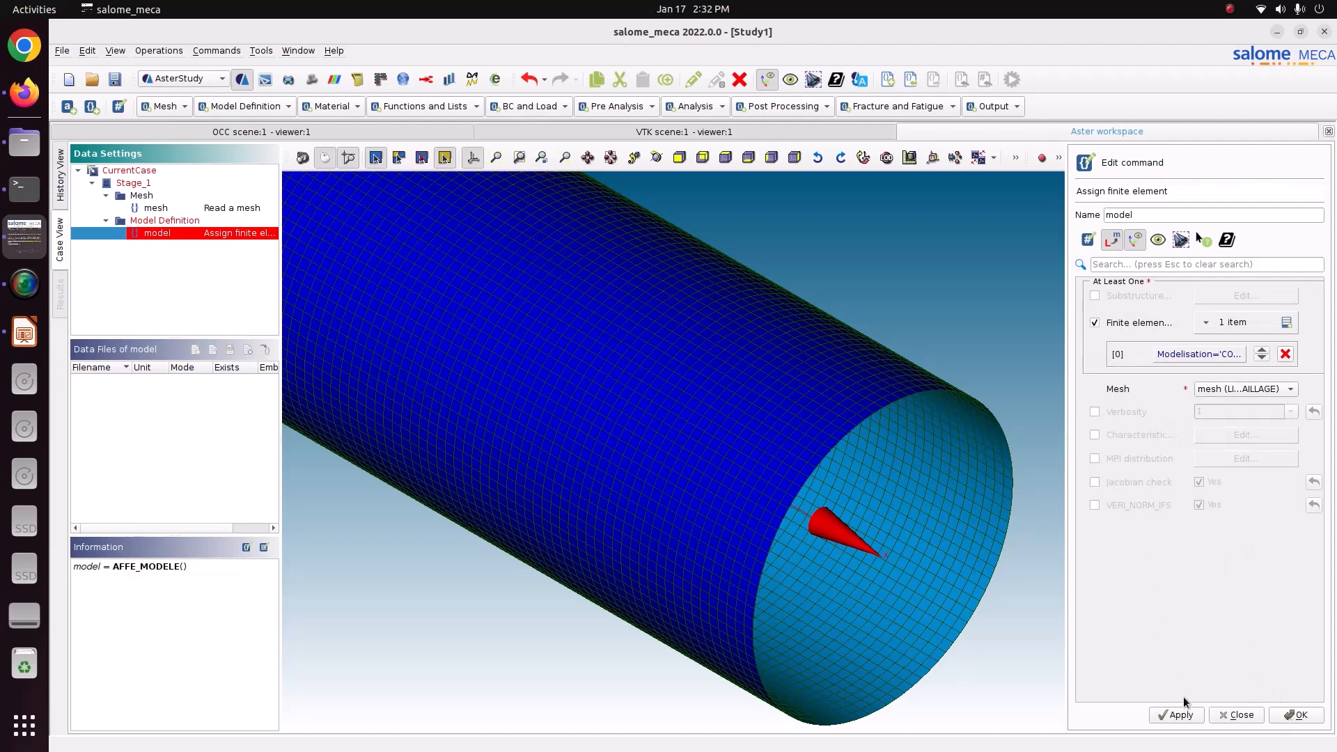
pyautogui.click(1184, 716)
pyautogui.click(1277, 717)
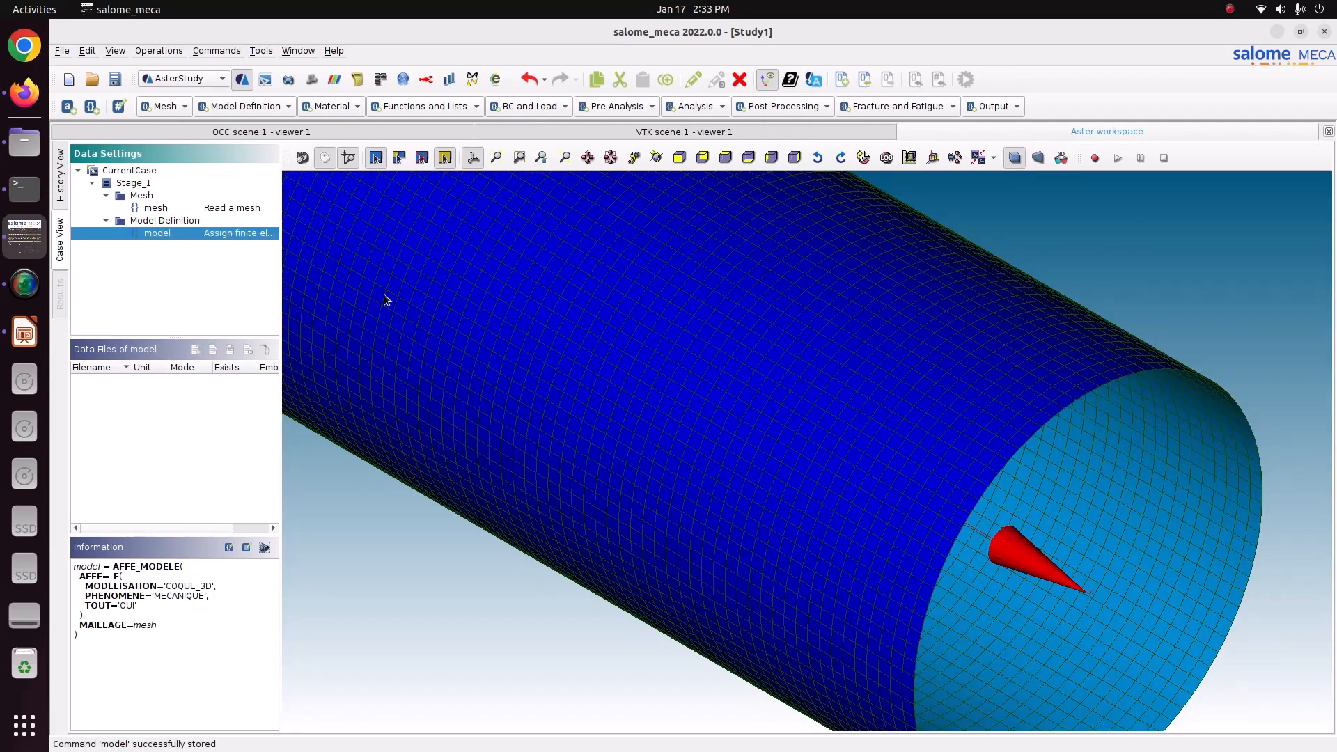
# Add an AFFE_CARA_ELEM command with one COQUE item assigned to the Shell element group.
pyautogui.click(269, 110)
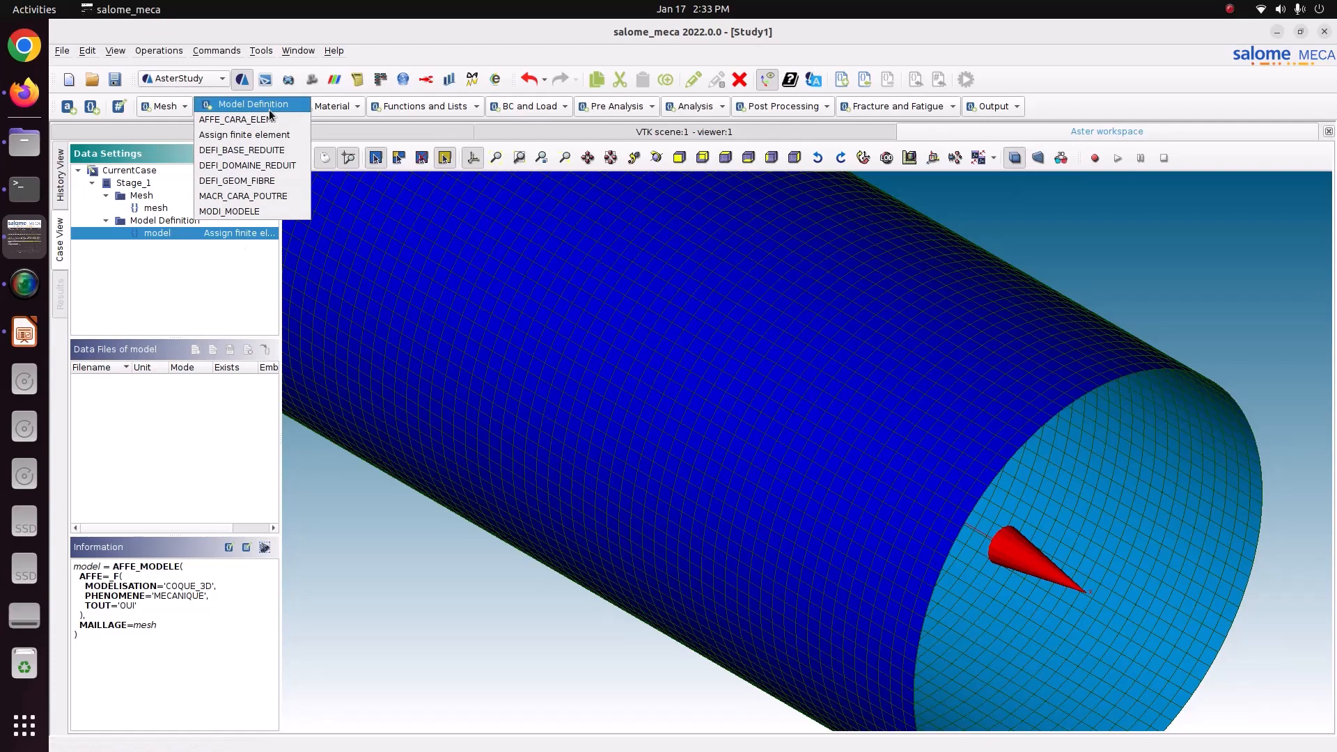
pyautogui.click(269, 119)
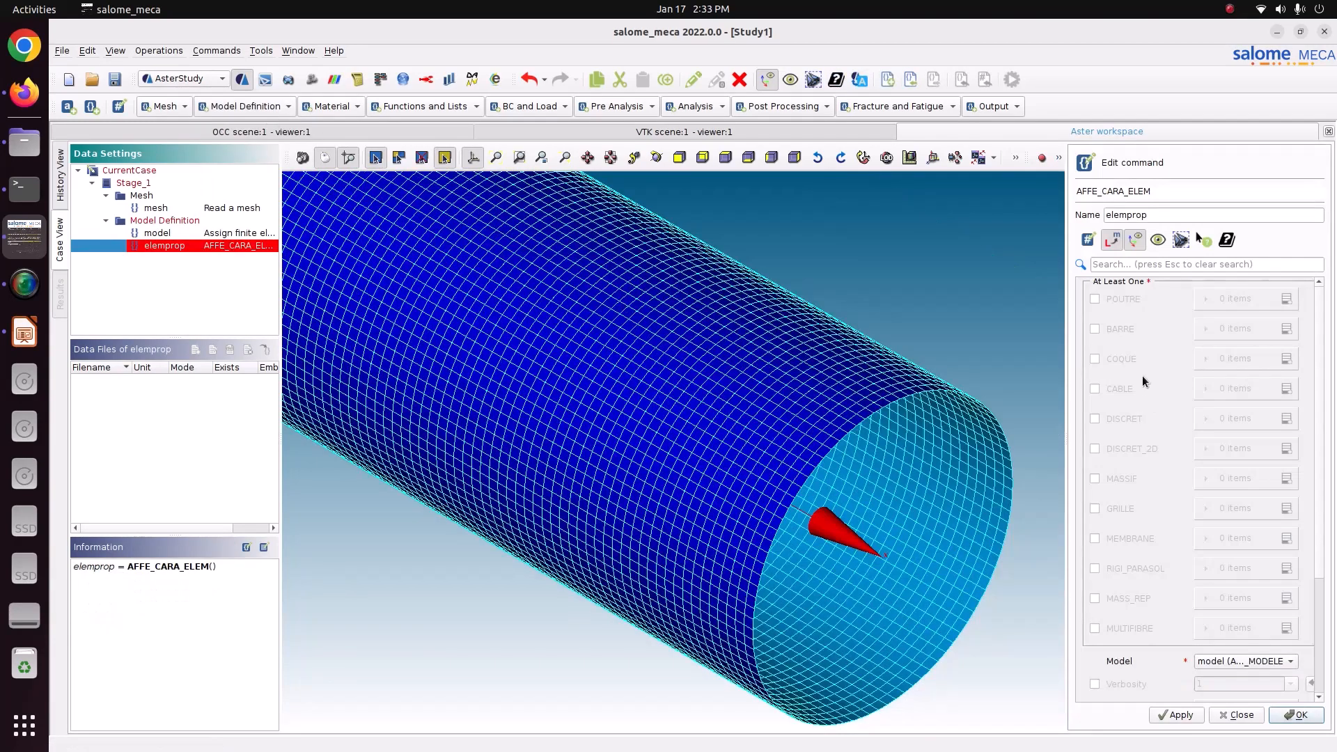
pyautogui.click(1123, 358)
pyautogui.click(1287, 359)
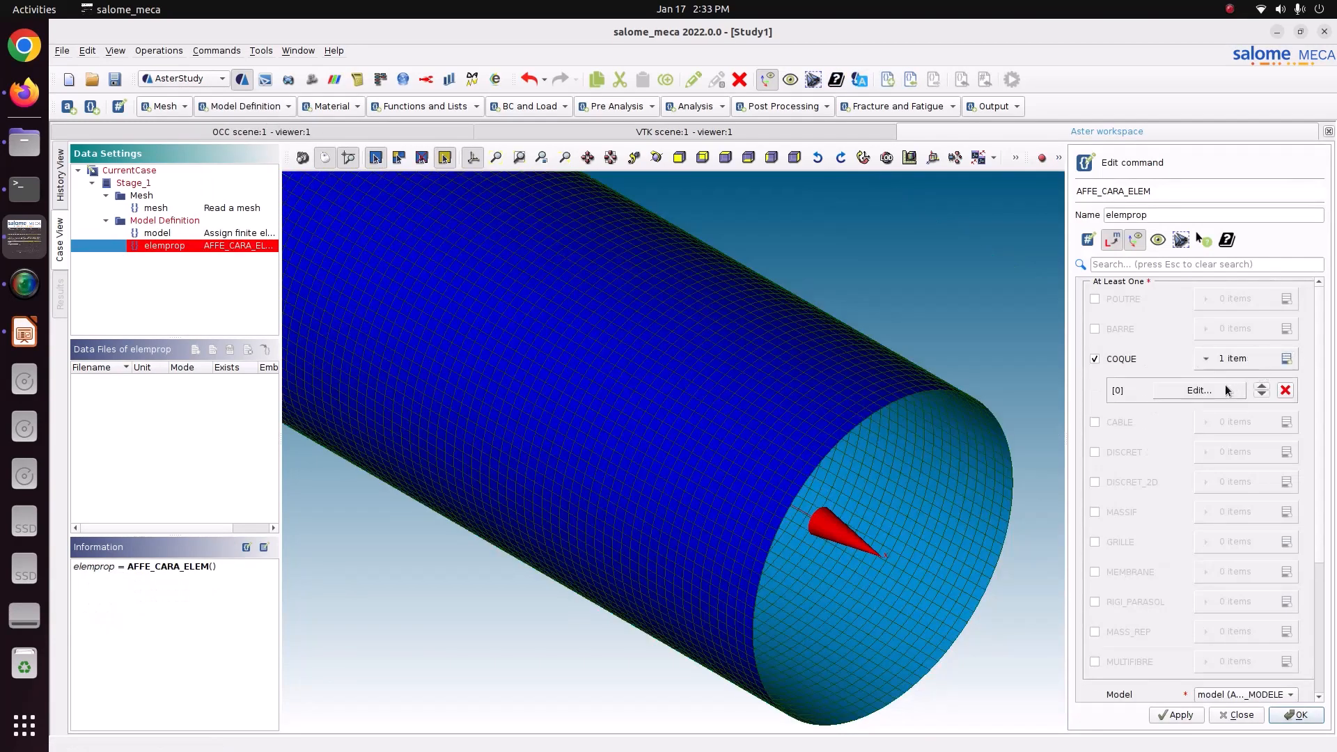
pyautogui.click(1226, 387)
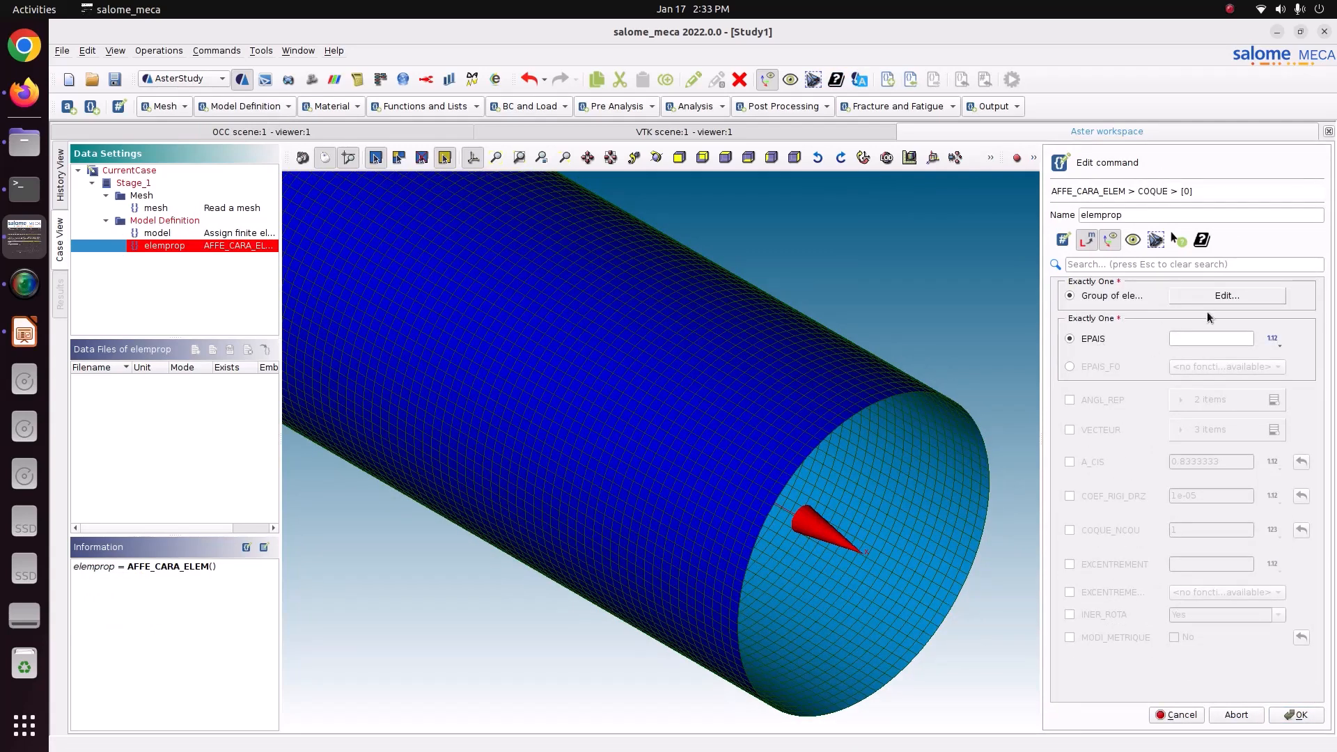
pyautogui.click(1235, 297)
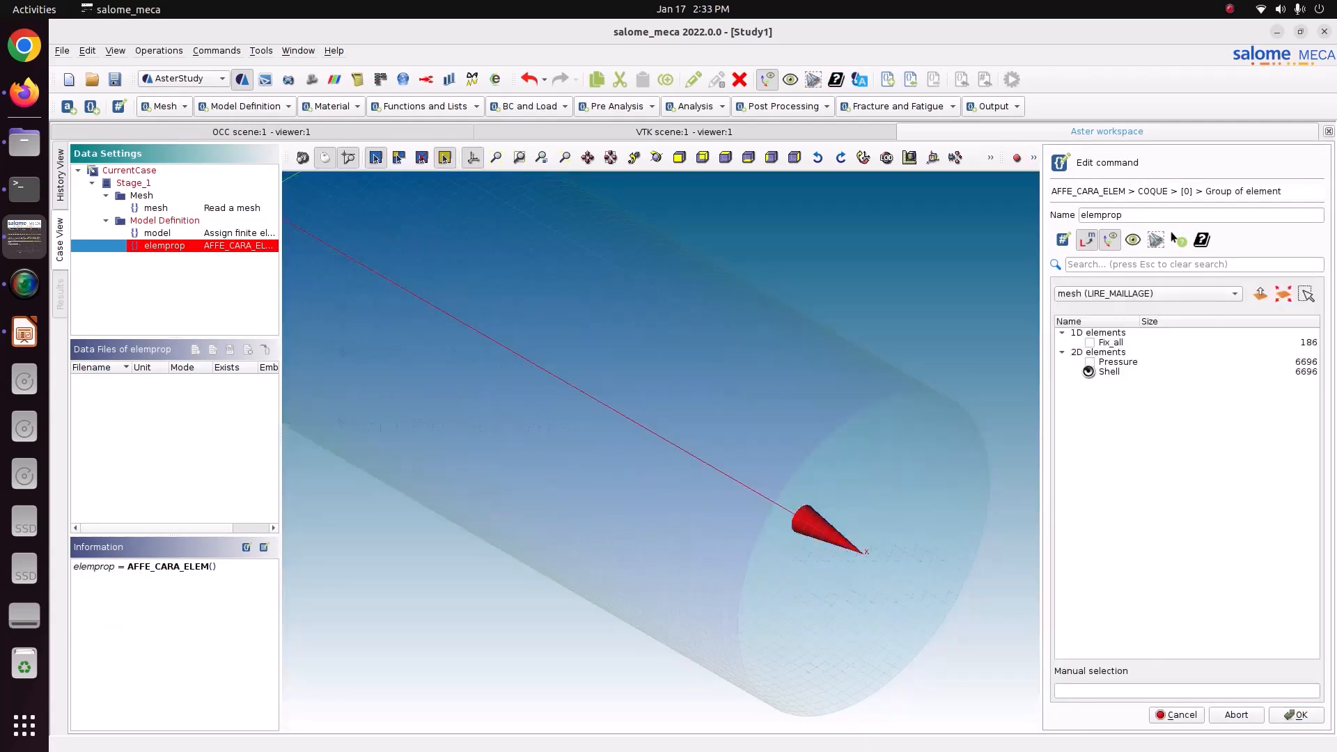
pyautogui.click(1285, 716)
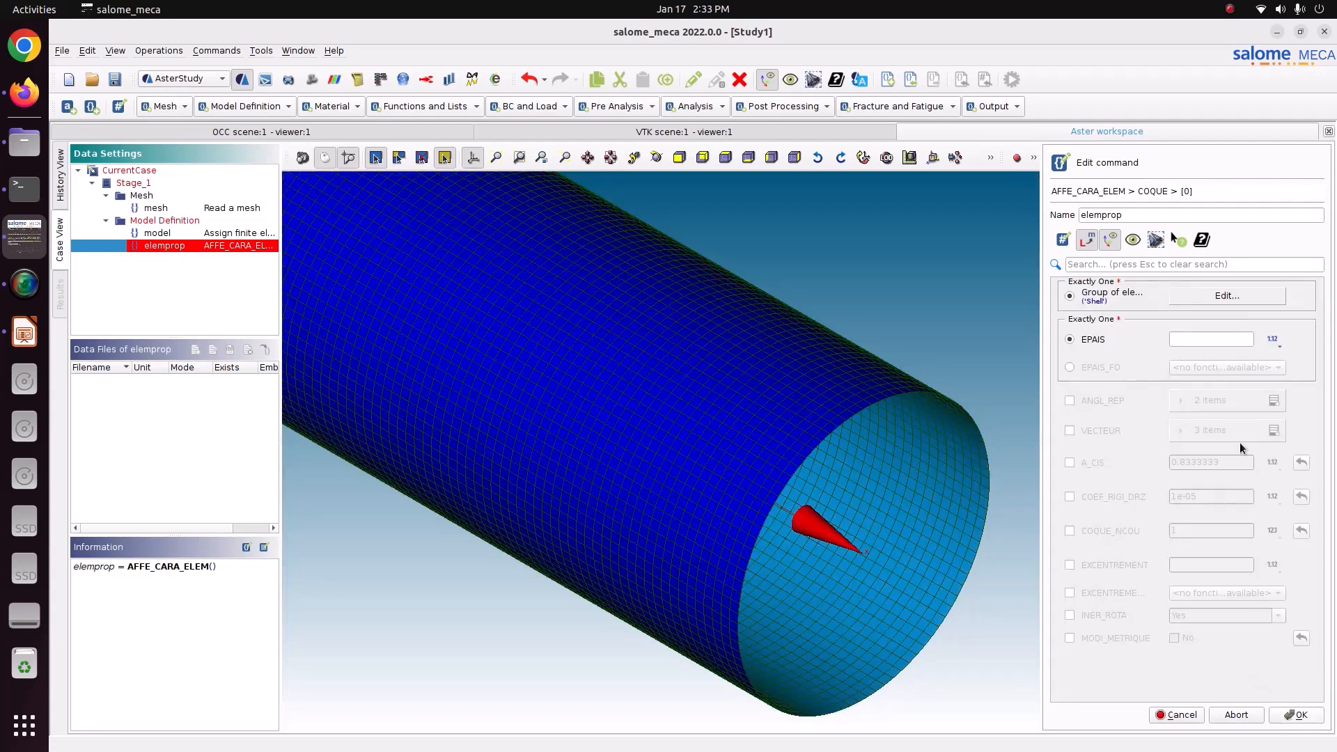
# Check the wall thickness on the first pressure vessel slide in LibreOffice Impress, set EPAIS to 0.05 in salome_meca, and store the elemprop command.
pyautogui.click(1194, 339)
pyautogui.click(24, 333)
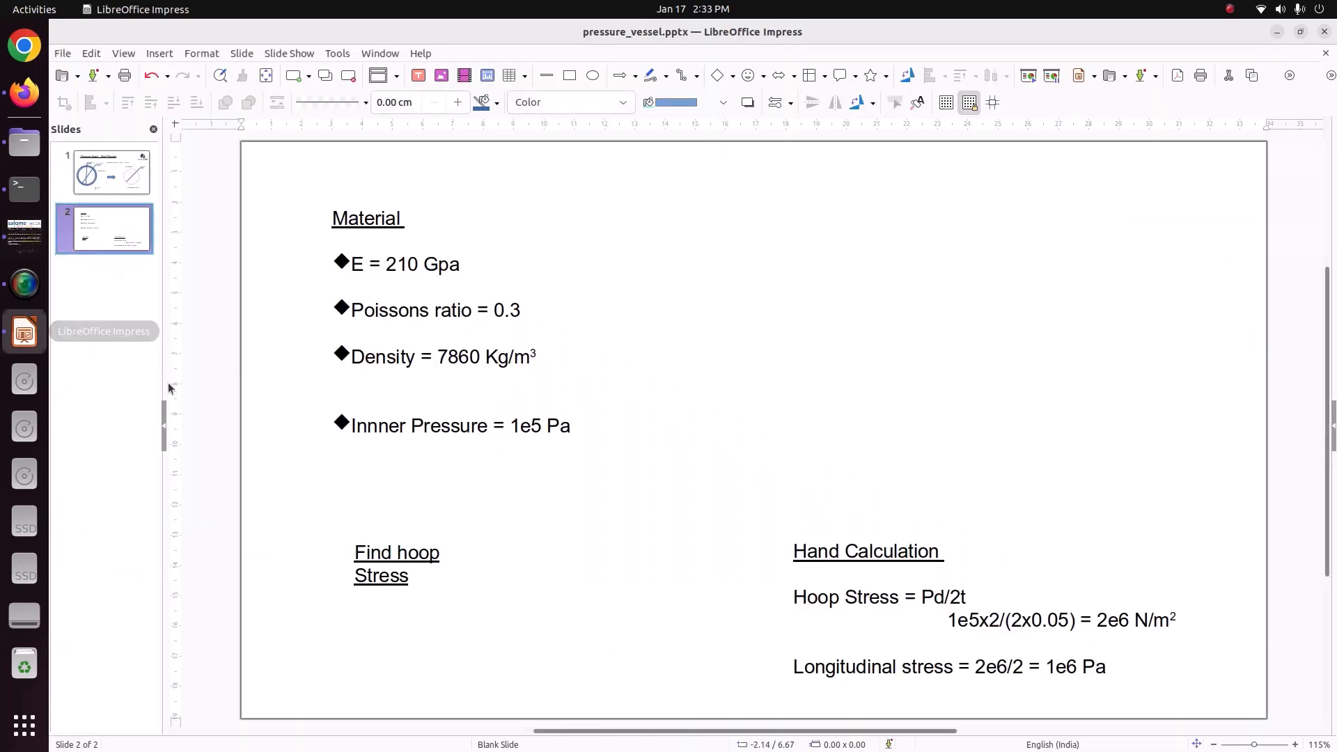
pyautogui.click(120, 177)
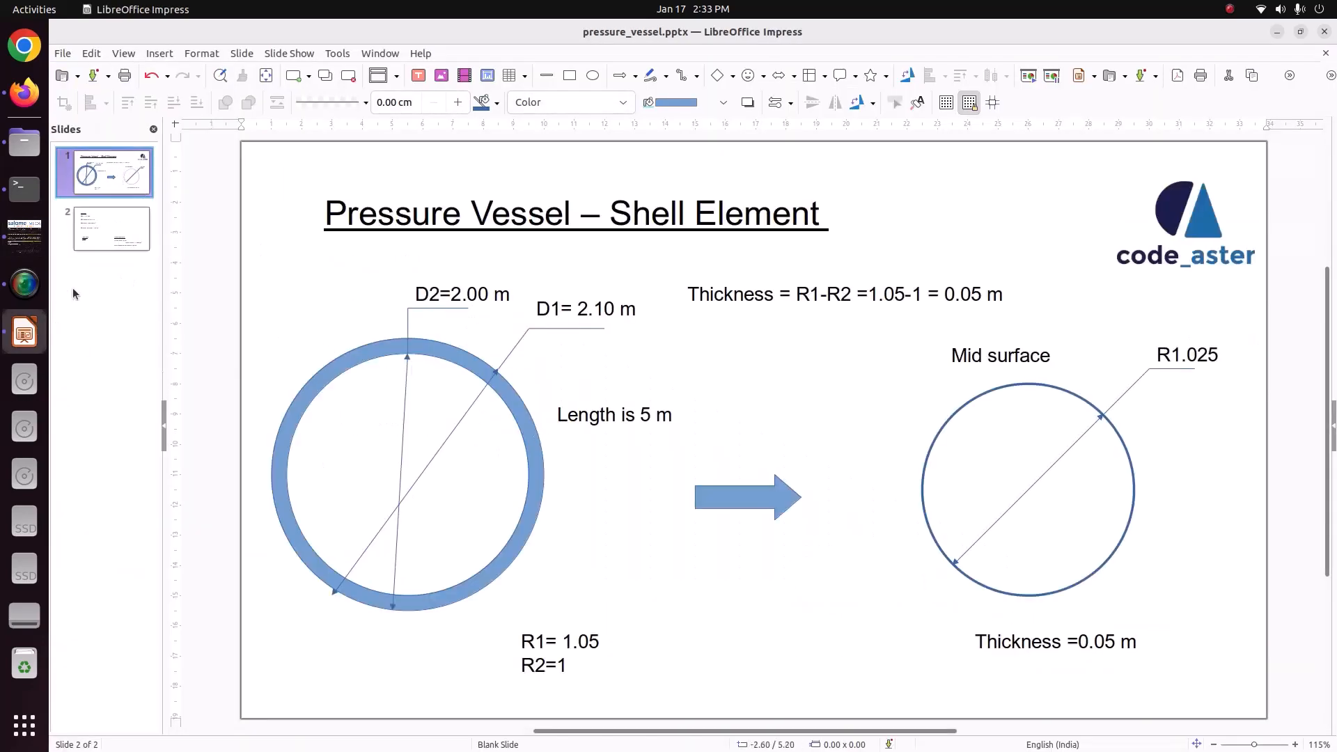
pyautogui.click(24, 236)
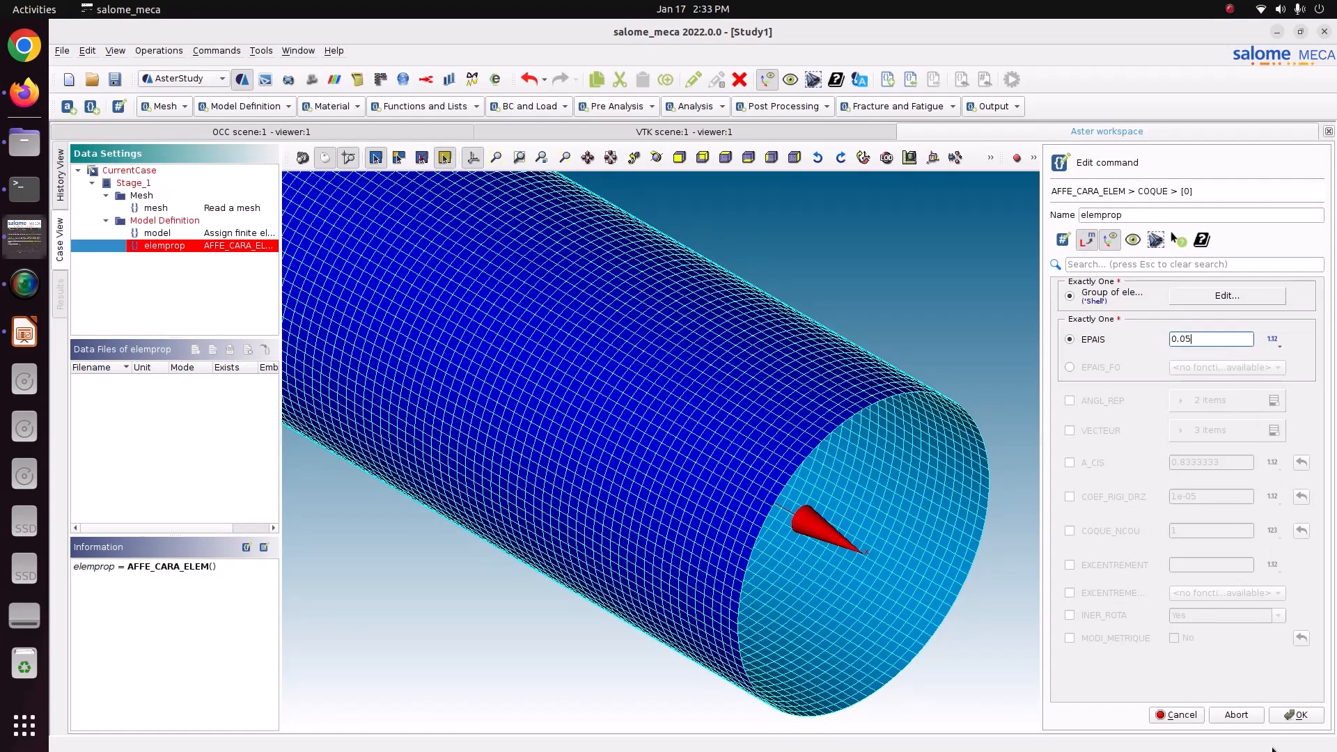
pyautogui.click(1292, 717)
pyautogui.click(1165, 716)
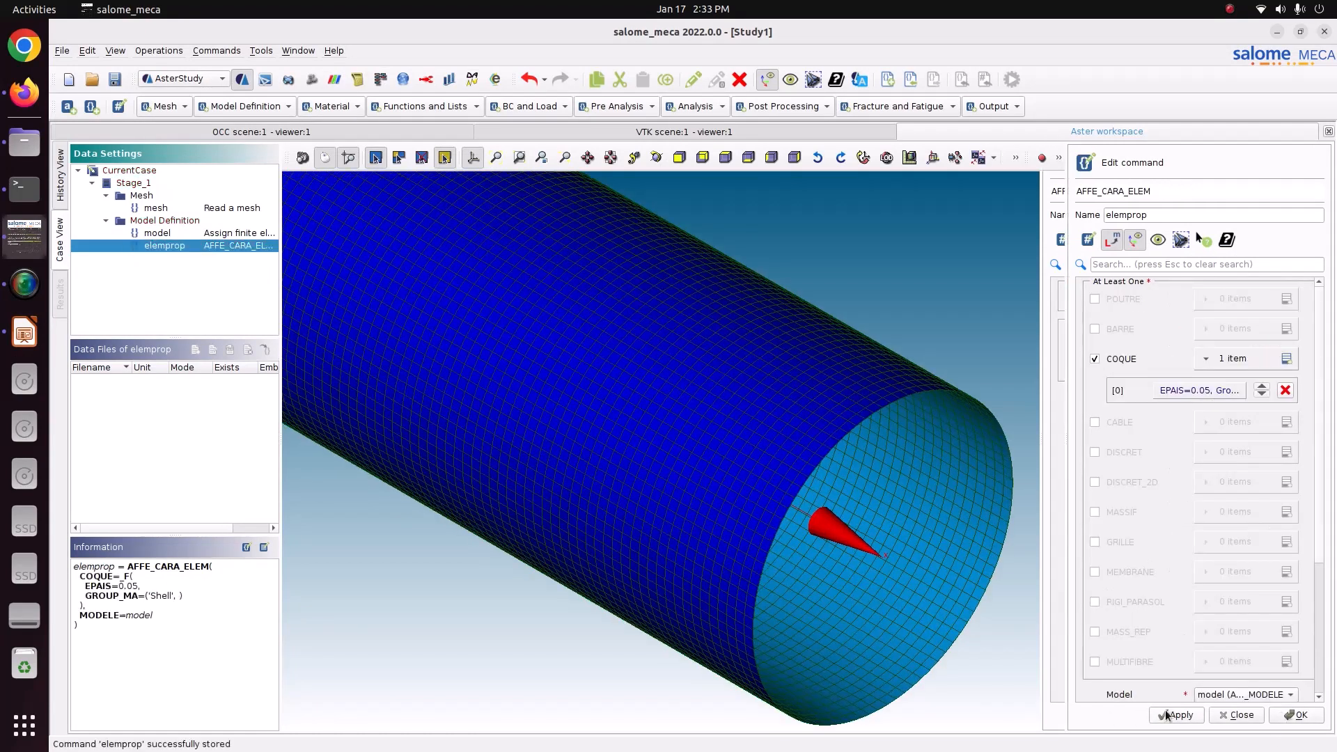
pyautogui.click(1284, 718)
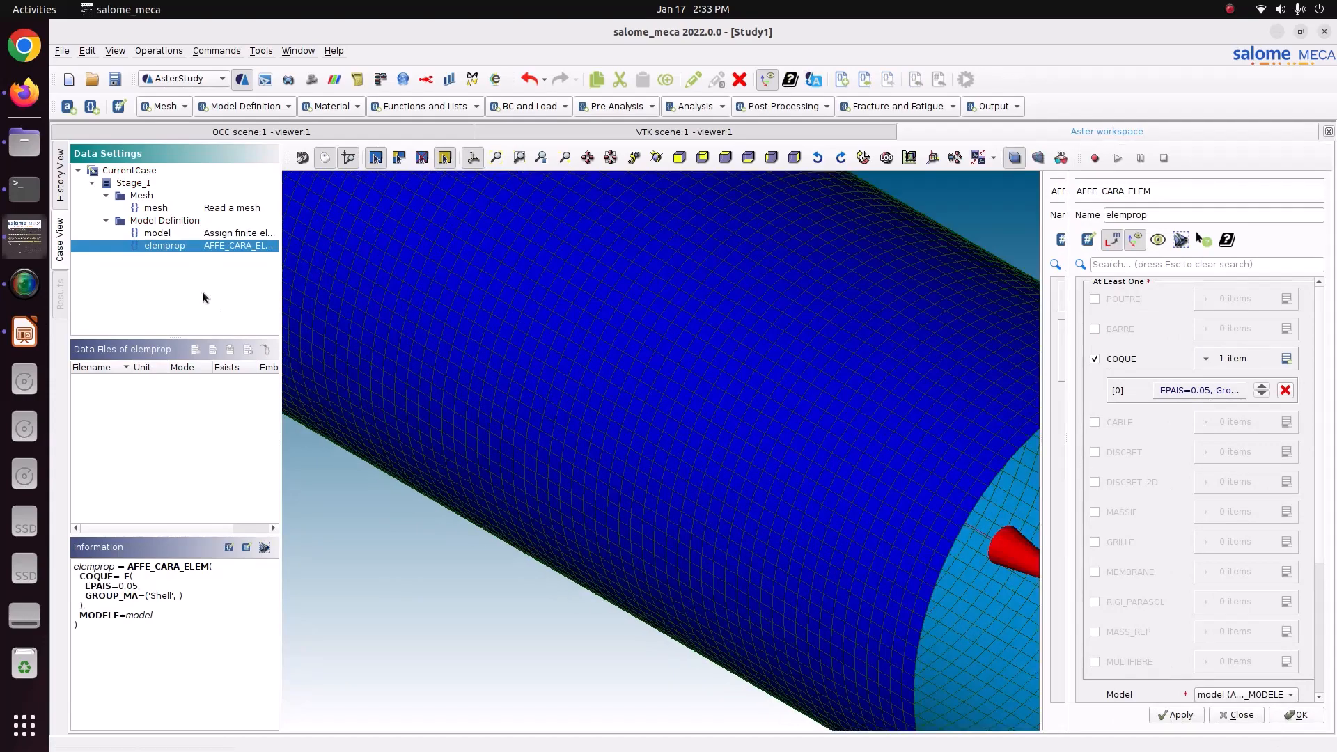
pyautogui.click(182, 262)
pyautogui.click(190, 247)
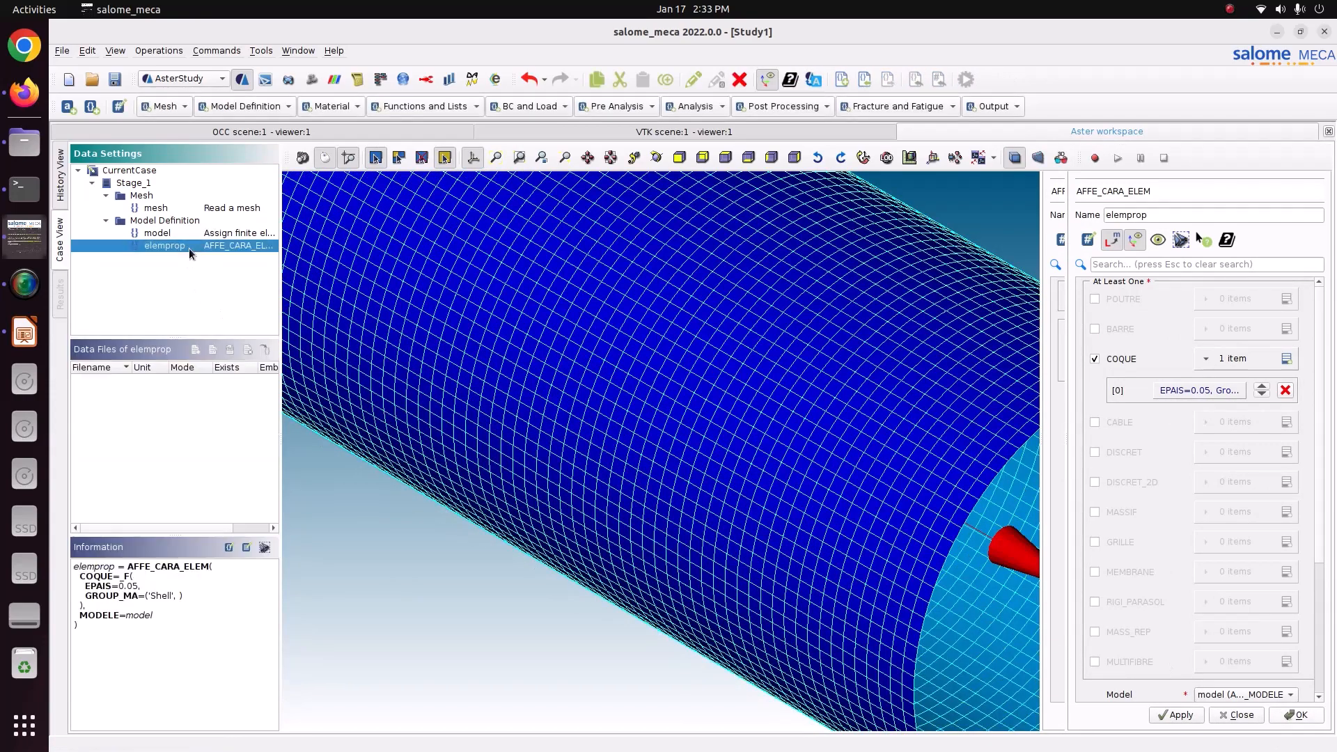
# Add a Define a material command named Steel with linear isotropic elasticity enabled.
pyautogui.click(358, 107)
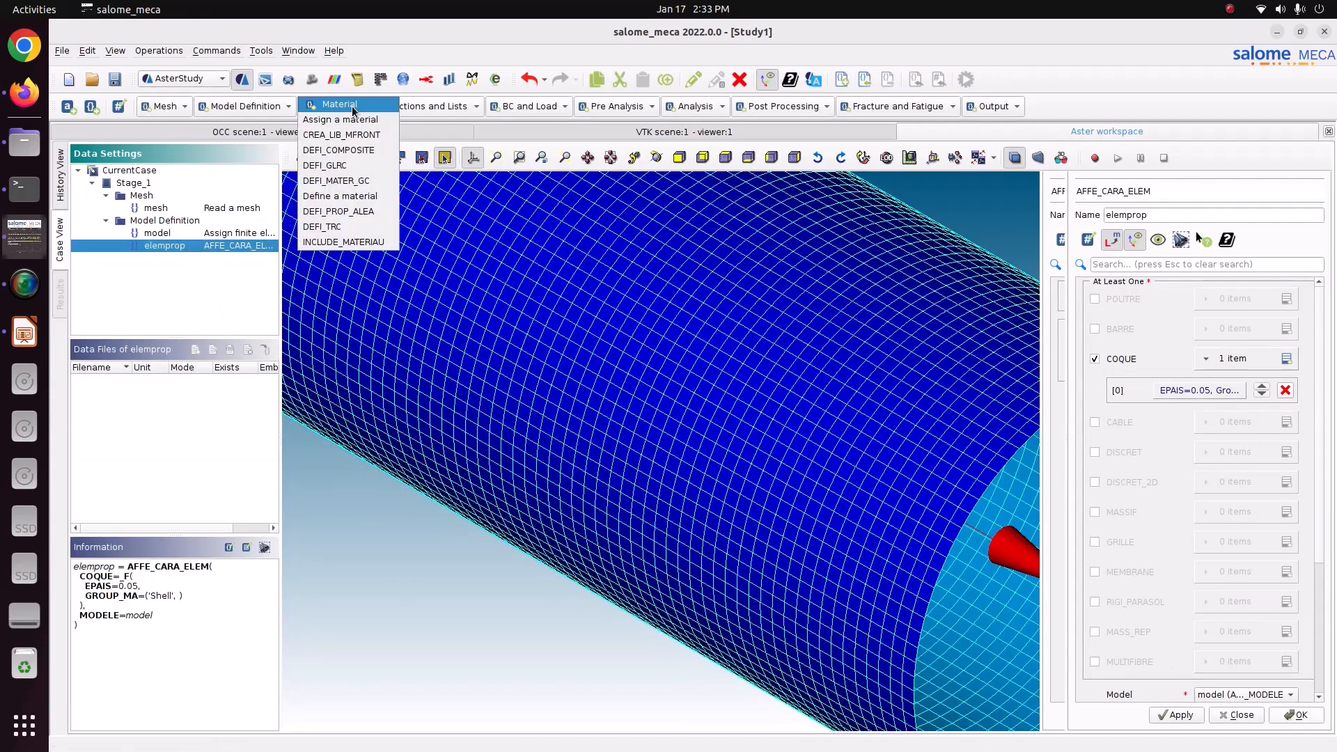
pyautogui.click(356, 195)
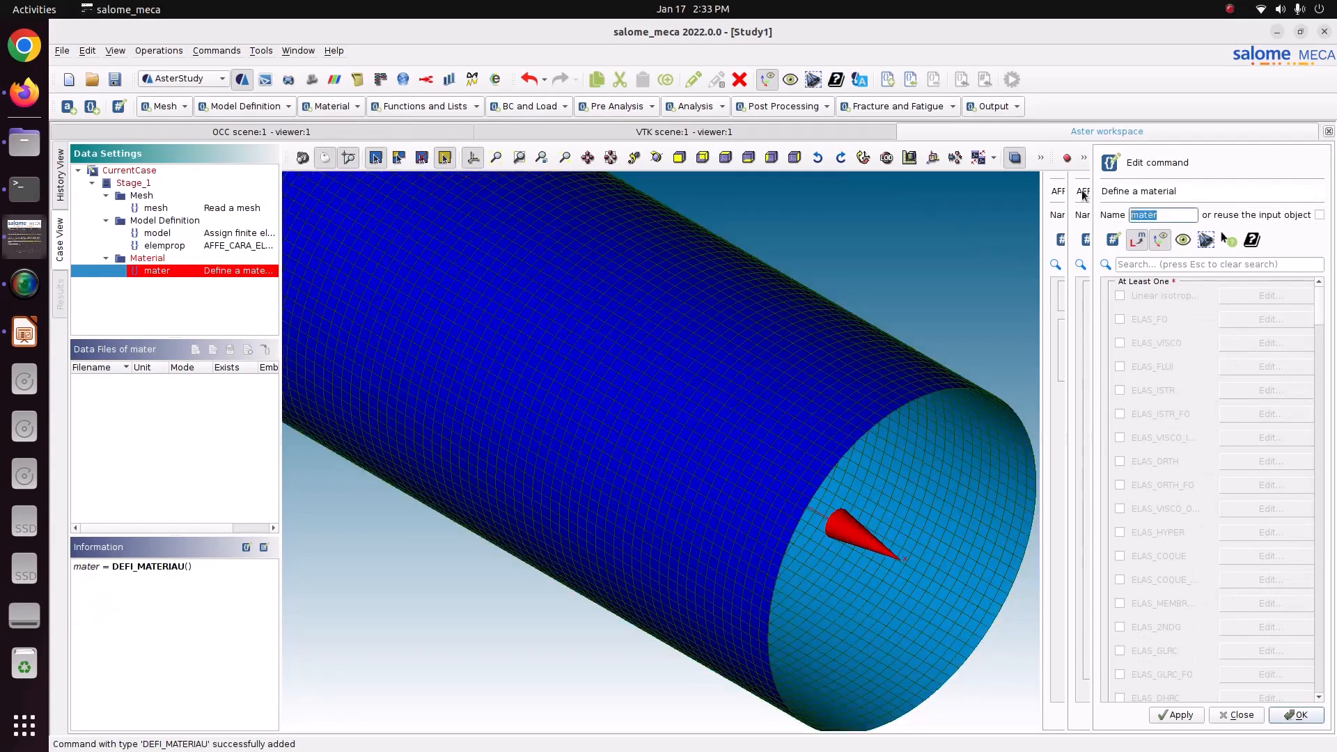
pyautogui.write('Sy')
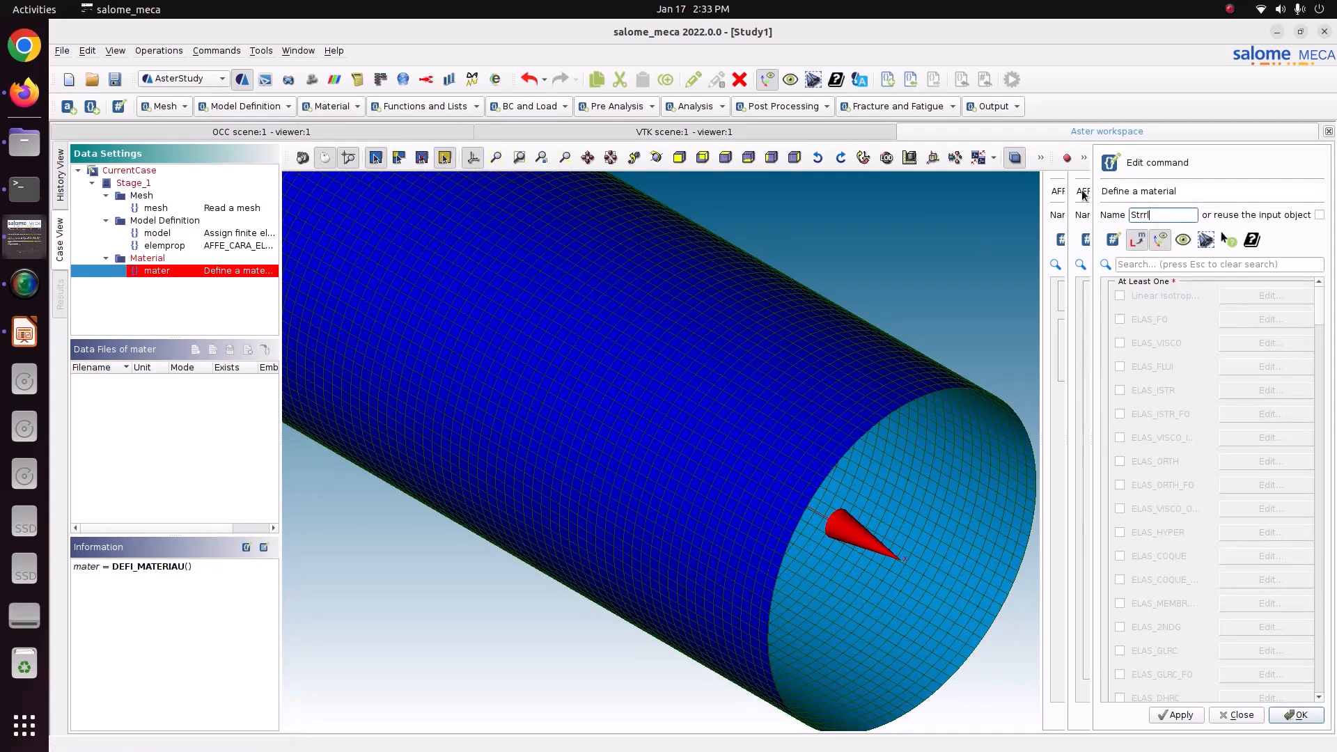
pyautogui.press('BackSpace')
pyautogui.press('BackSpace')
pyautogui.write('ee')
pyautogui.click(1148, 303)
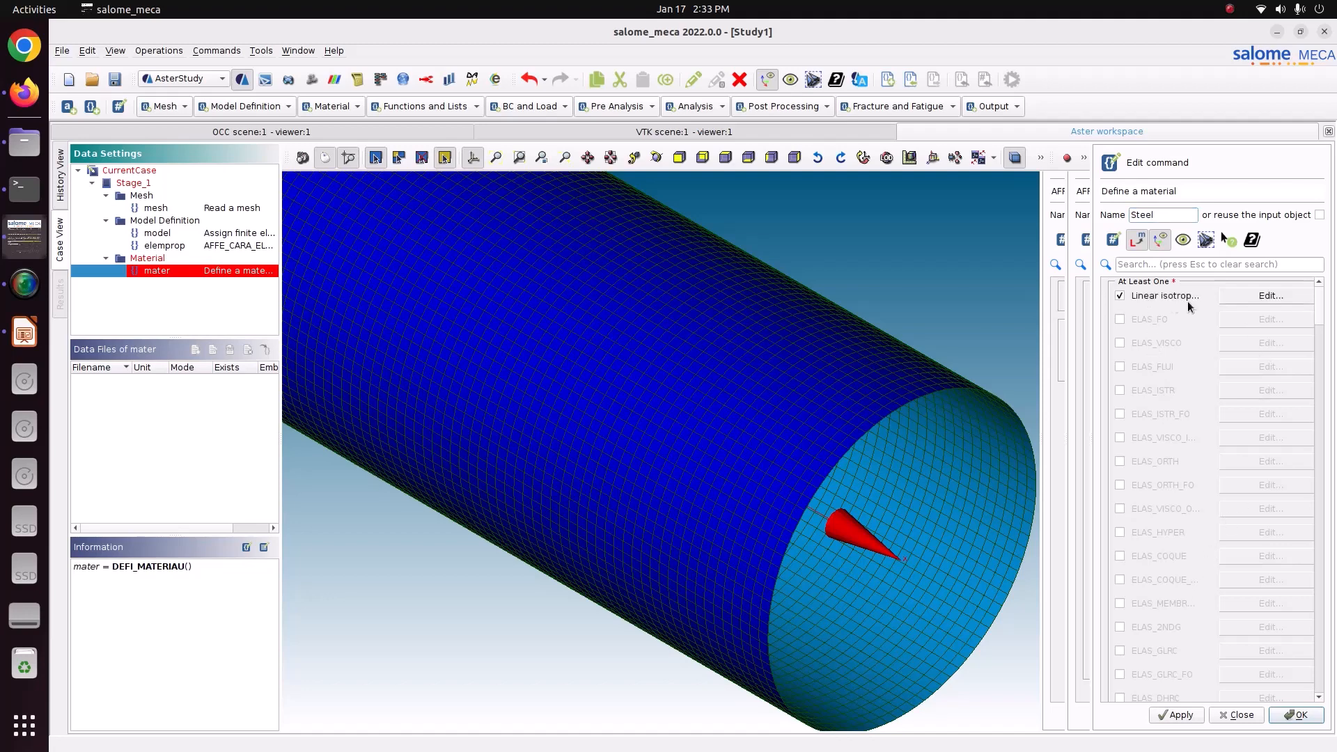
# Set Steel's Young's modulus to 210e9 and Poisson's ratio to 0.3, and store the material.
pyautogui.click(1231, 298)
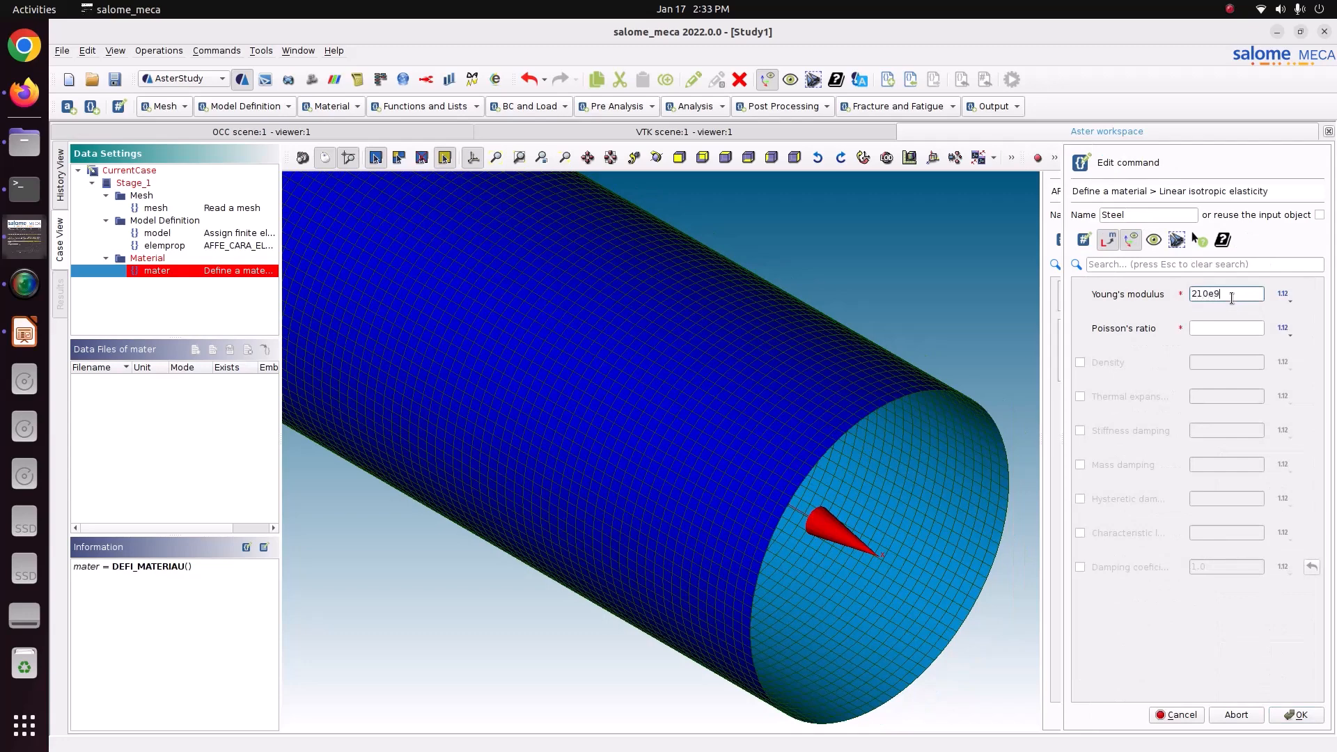
pyautogui.click(1244, 327)
pyautogui.write('0.3')
pyautogui.click(1309, 720)
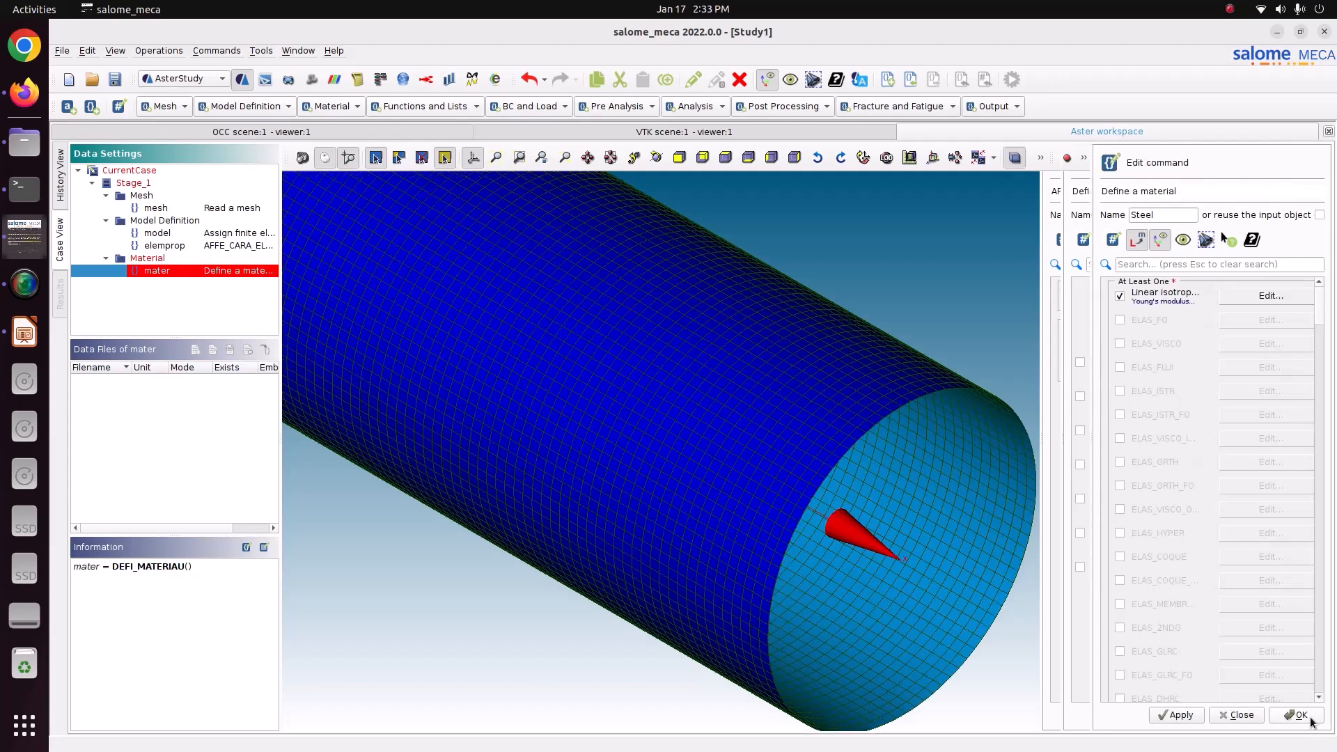
pyautogui.click(1199, 717)
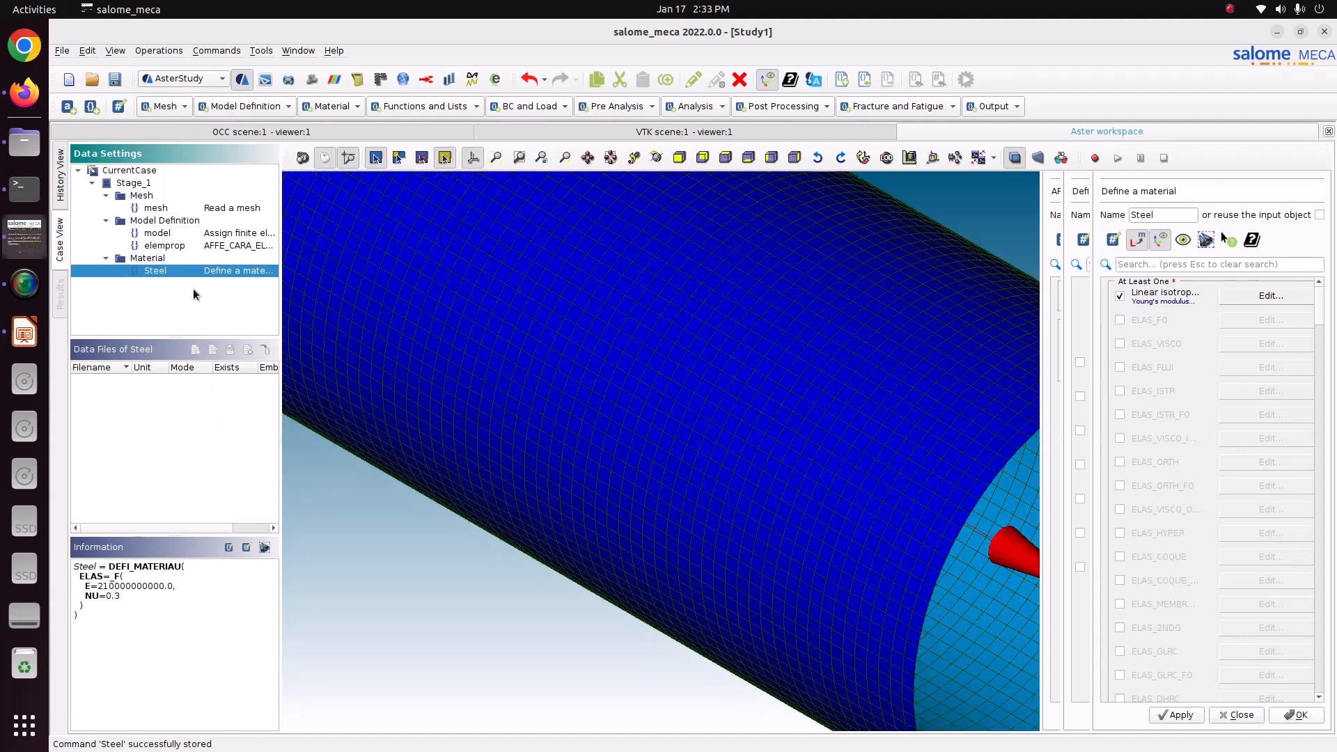
# Add an Assign a material command using both the mesh and the model, with one material assignment item opened for editing.
pyautogui.click(322, 106)
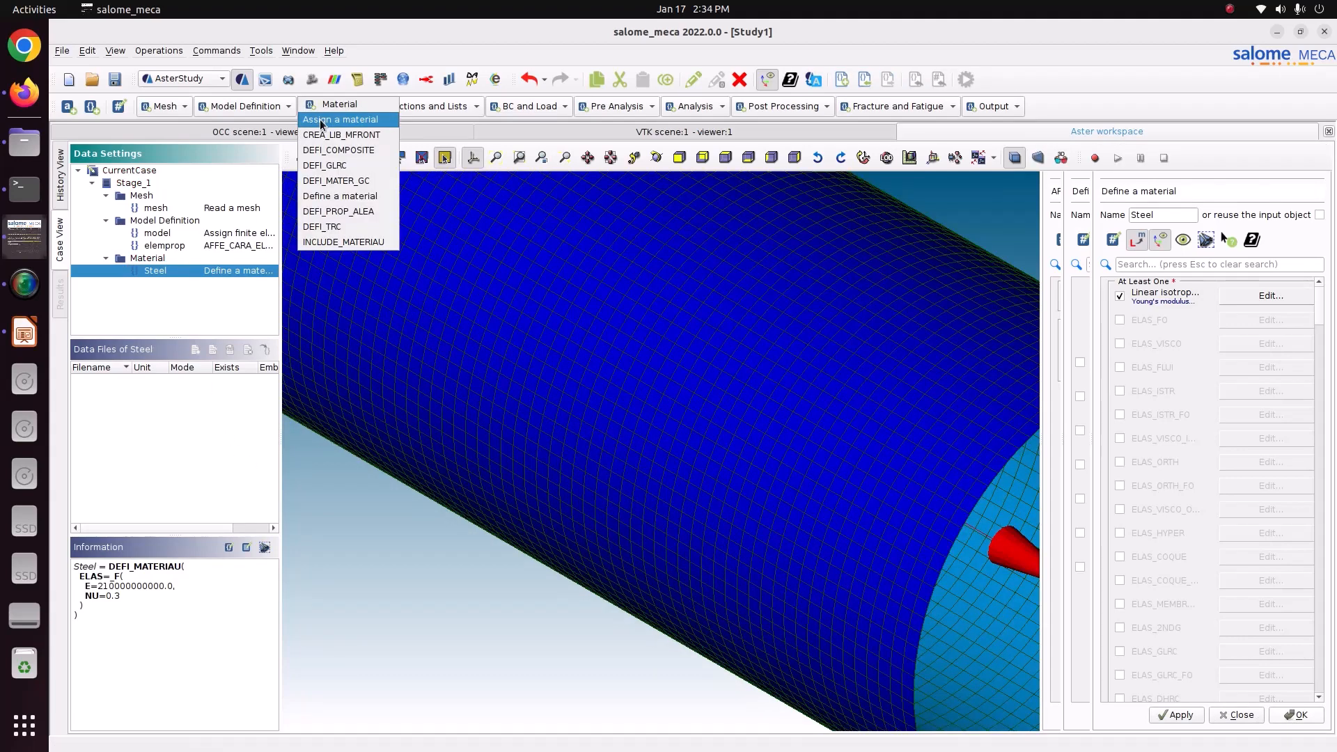
pyautogui.click(340, 119)
pyautogui.click(1116, 296)
pyautogui.click(1120, 319)
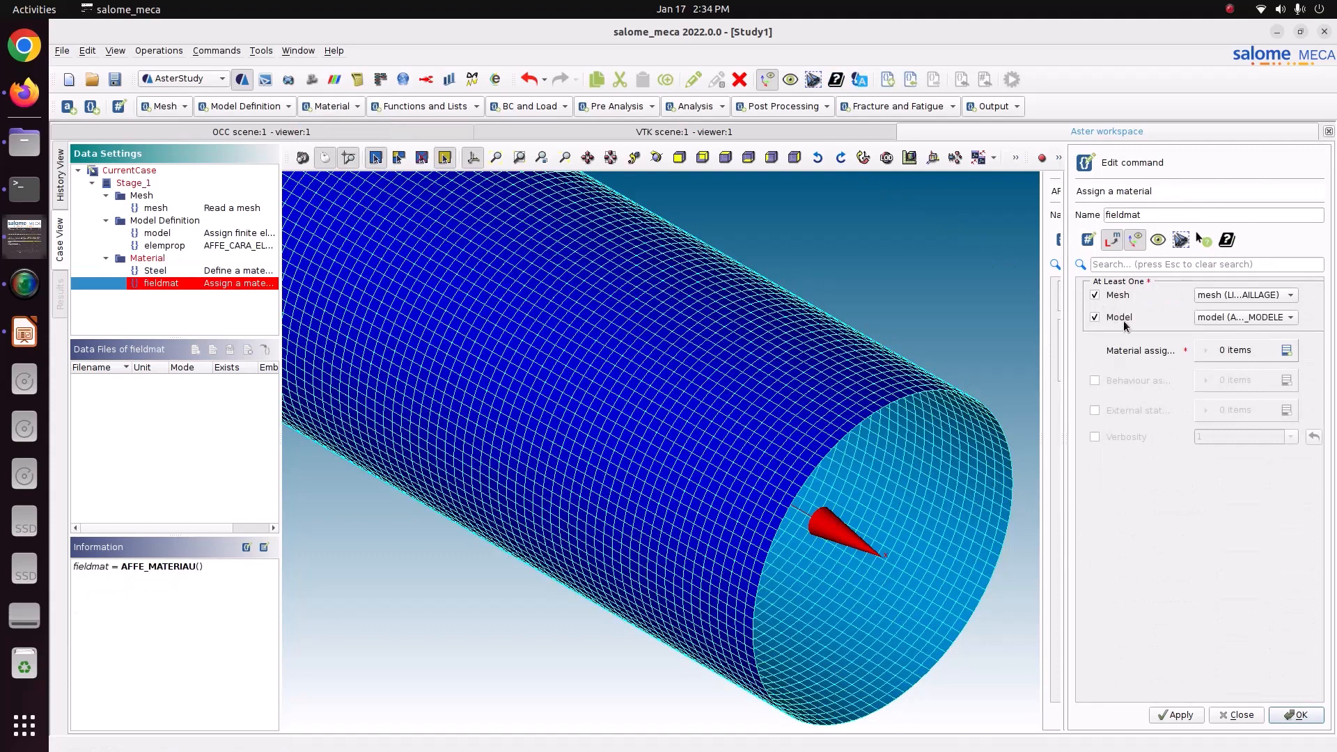
pyautogui.click(1286, 350)
pyautogui.click(1219, 382)
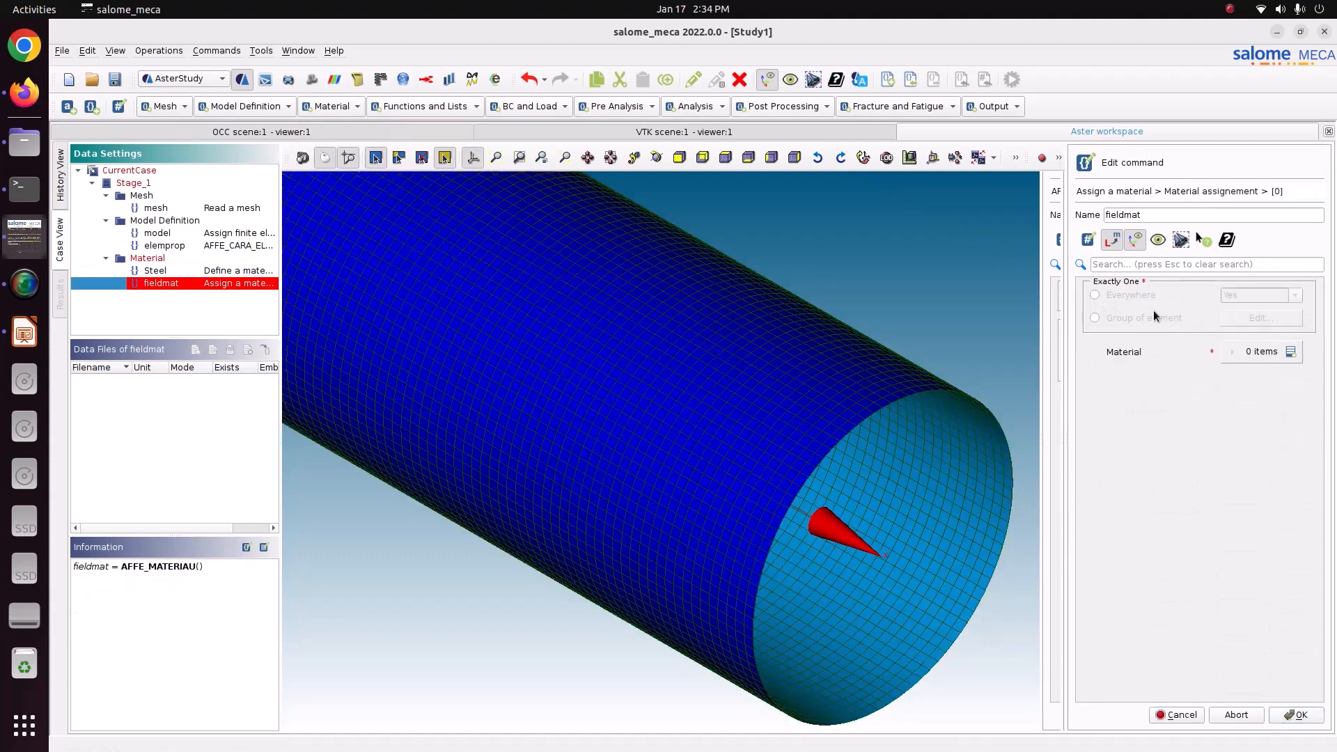
# Assign the Steel material to the Shell element group and store the fieldmat command.
pyautogui.click(1148, 300)
pyautogui.click(1297, 352)
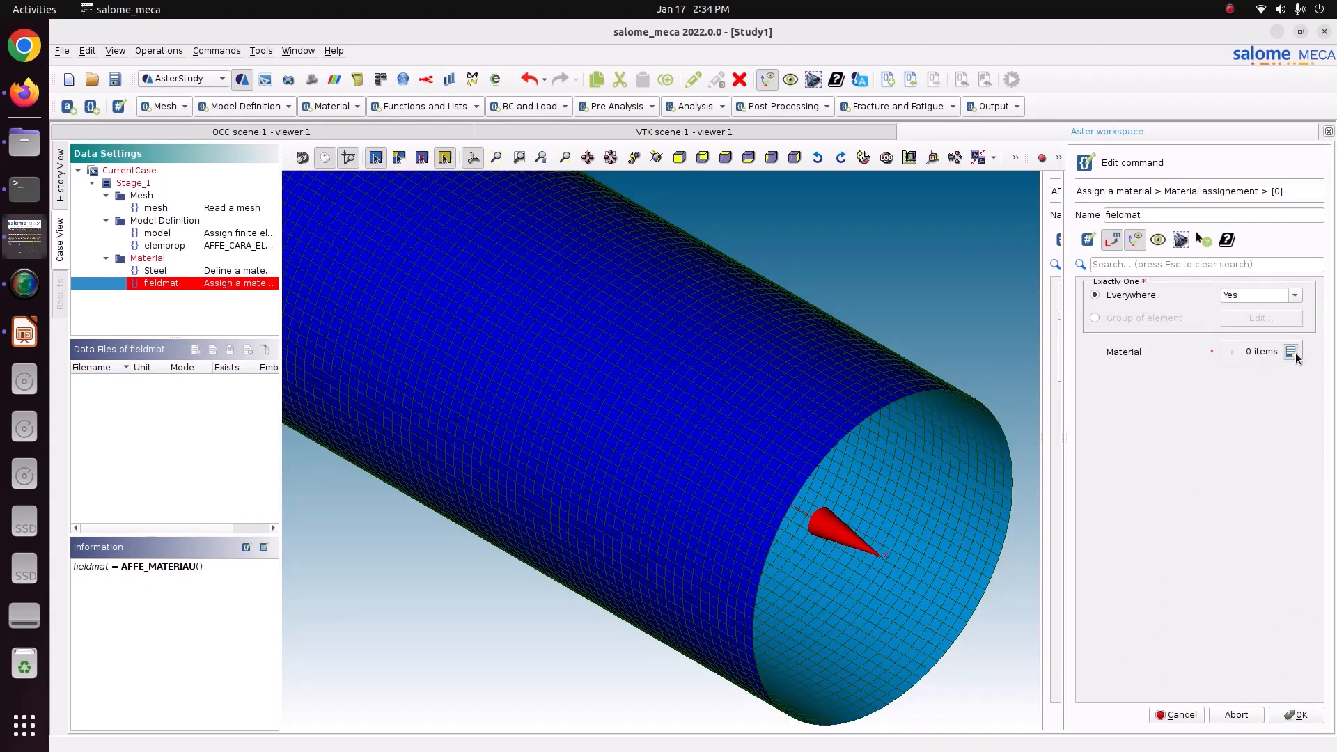
pyautogui.click(1148, 317)
pyautogui.click(1247, 319)
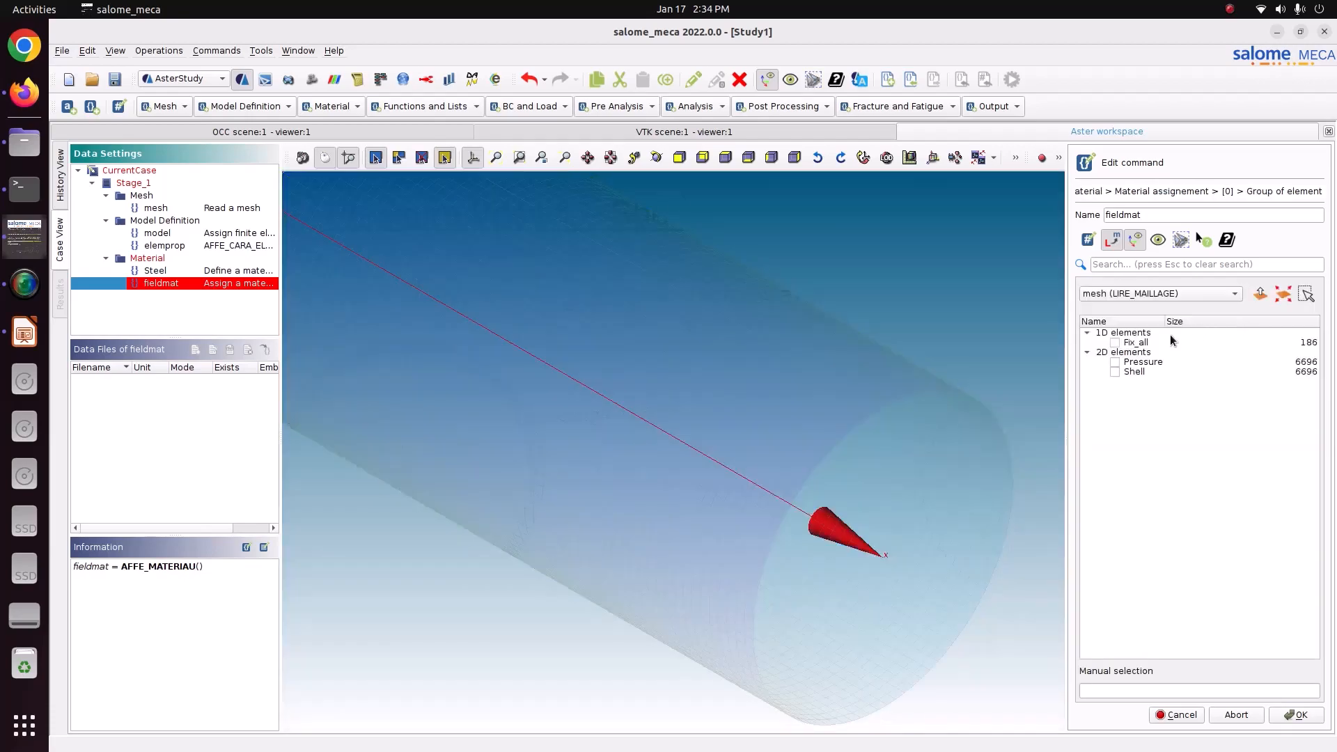
pyautogui.click(1122, 373)
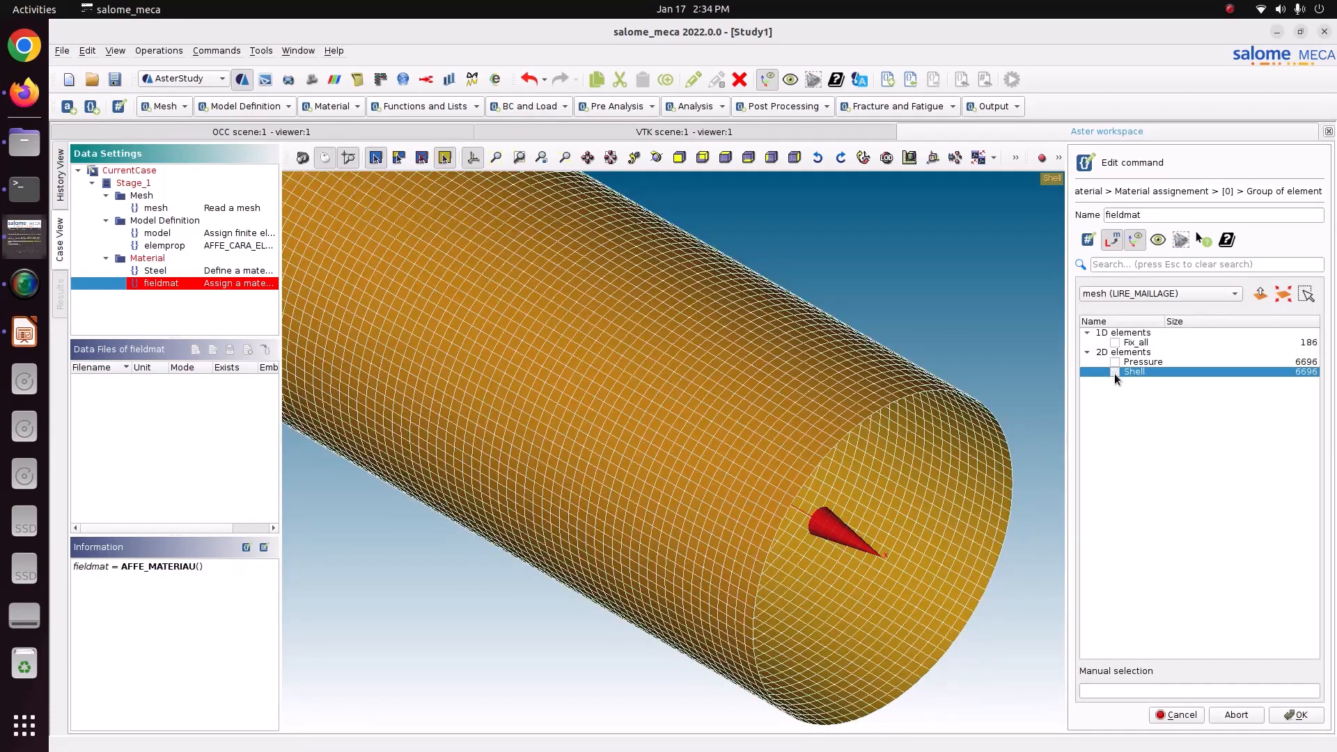
pyautogui.click(1297, 714)
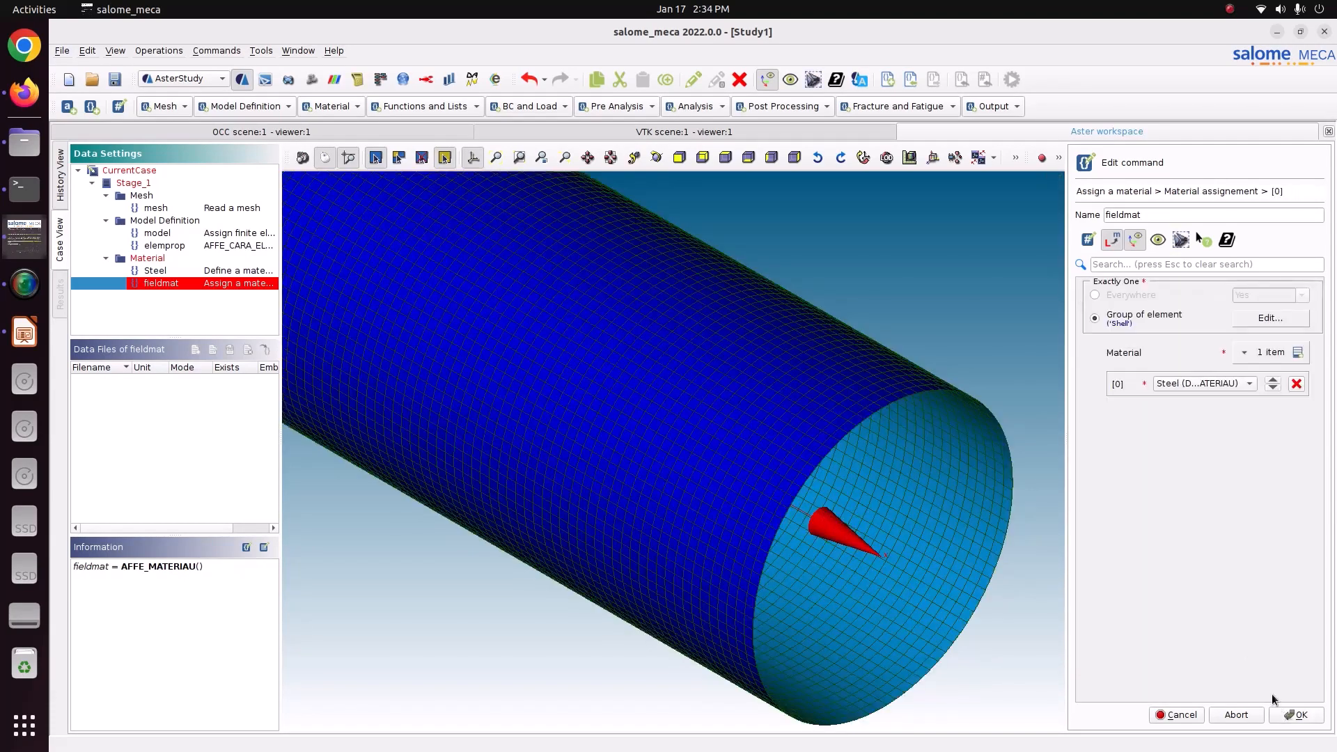
pyautogui.click(1296, 716)
pyautogui.click(1200, 717)
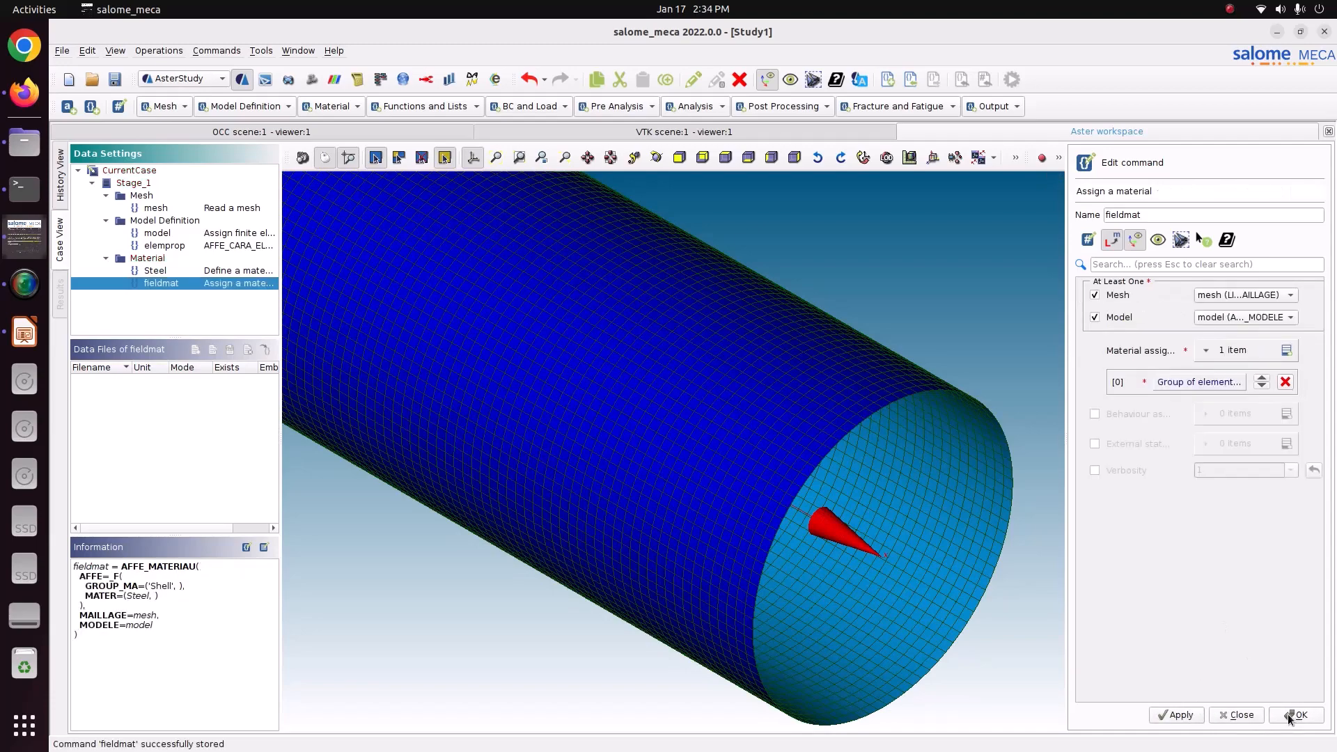
pyautogui.click(1294, 716)
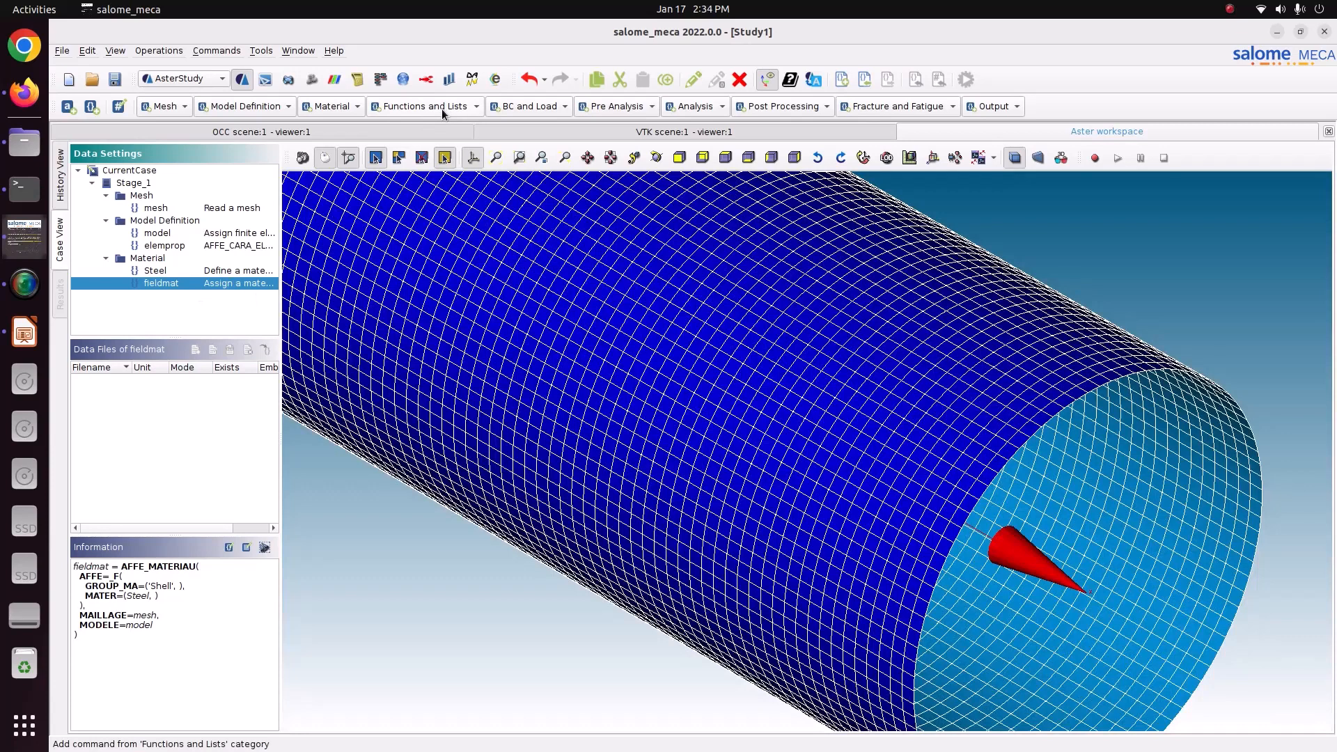
# Add an Assign mechanical load command with one Enforce DOF item opened for editing.
pyautogui.click(539, 110)
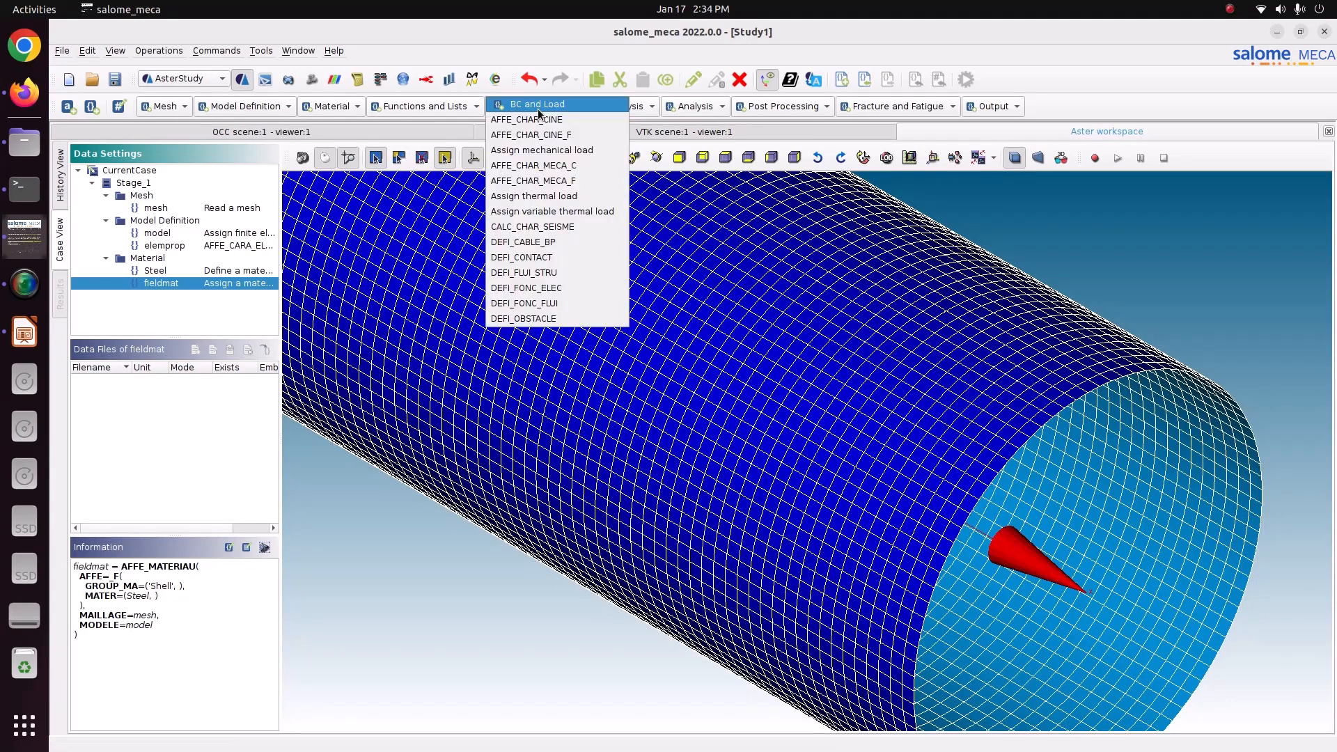
pyautogui.click(538, 150)
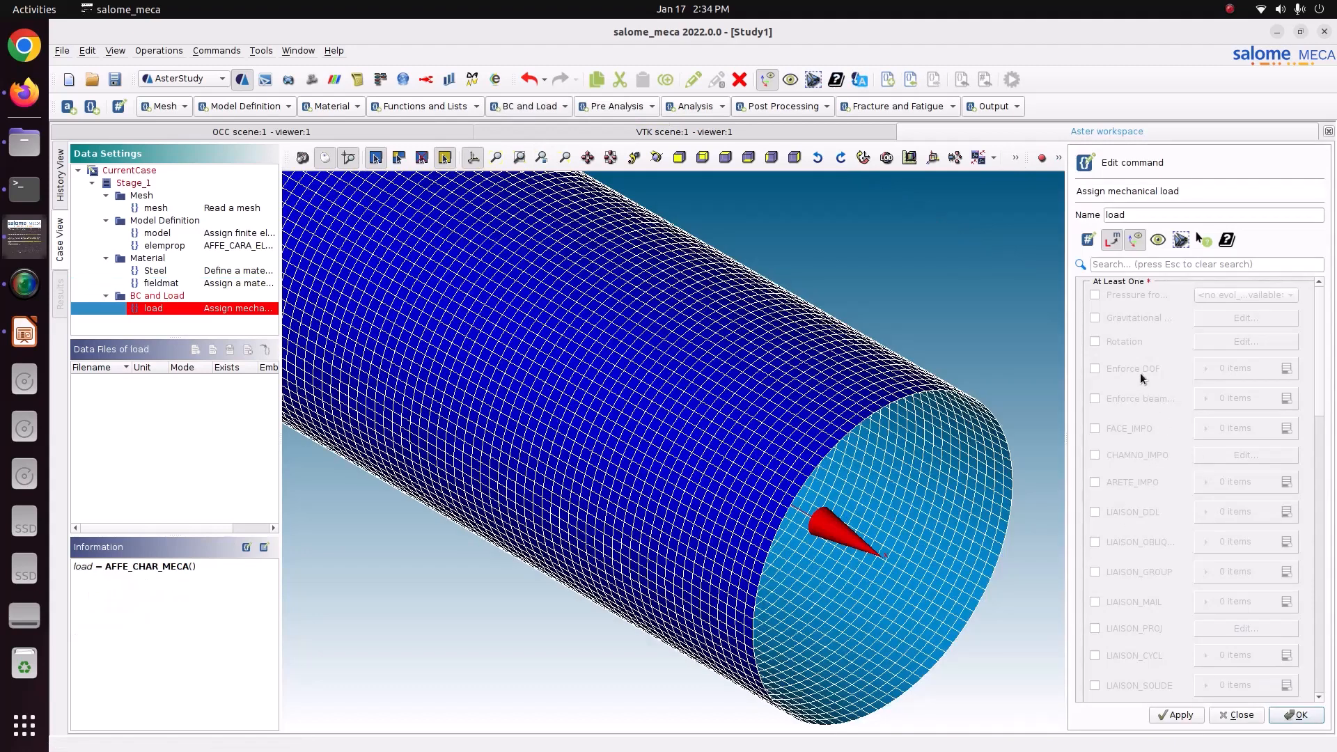
pyautogui.click(1243, 371)
pyautogui.click(1285, 370)
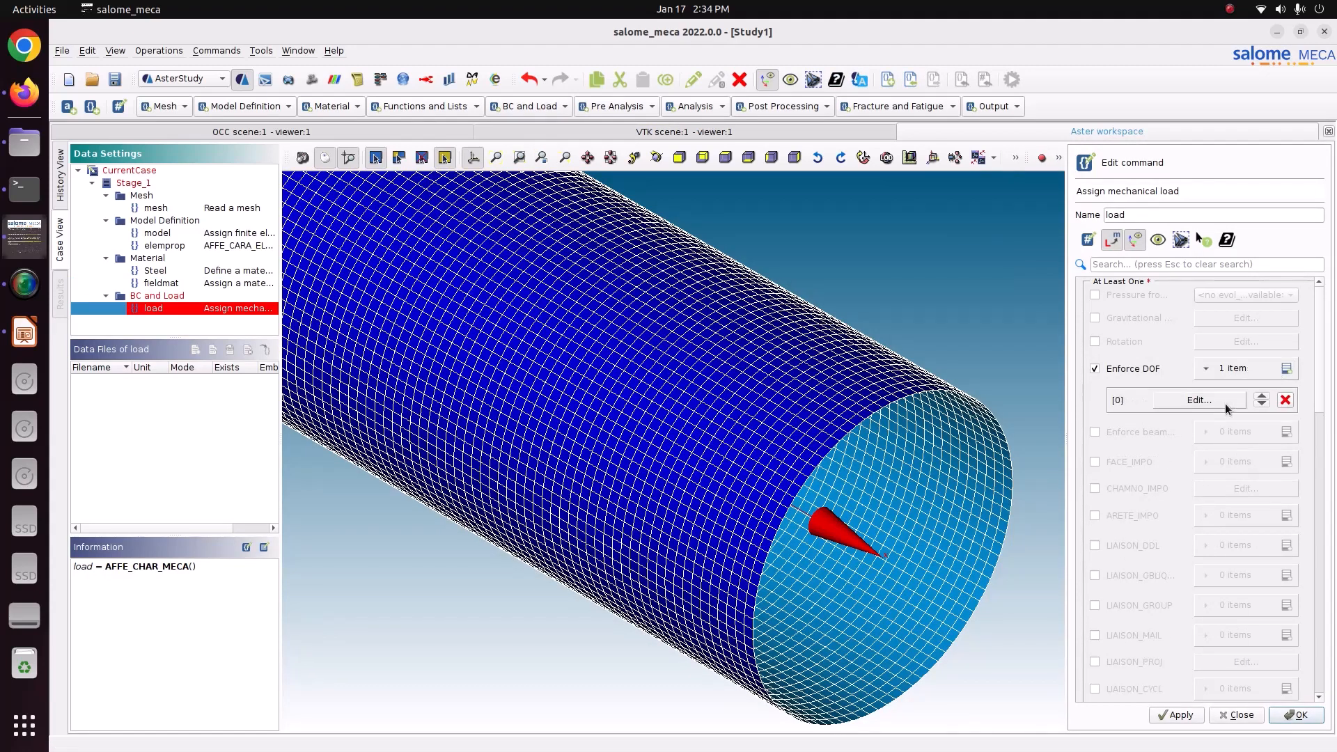
pyautogui.click(1226, 403)
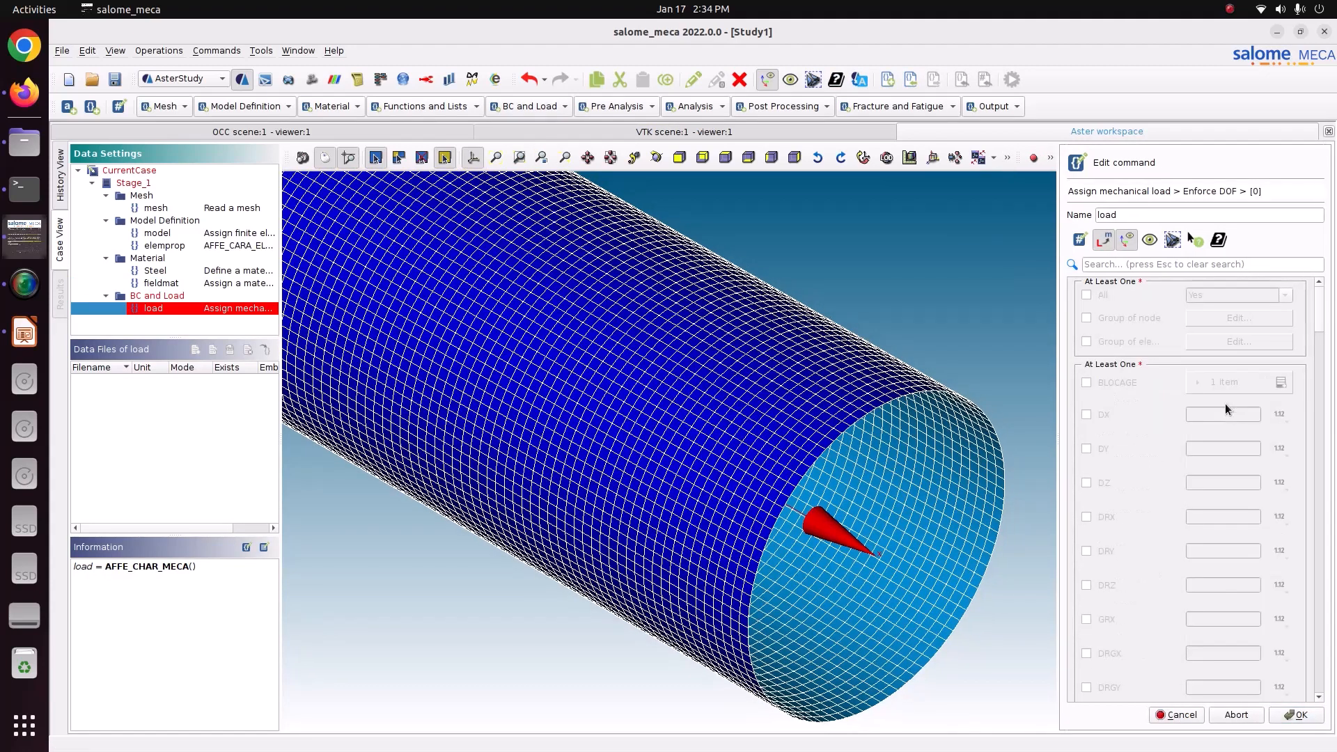
# Enable the DX, DY, DZ, DRX, DRY and DRZ components in the Enforce DOF item.
pyautogui.click(1106, 415)
pyautogui.click(1099, 452)
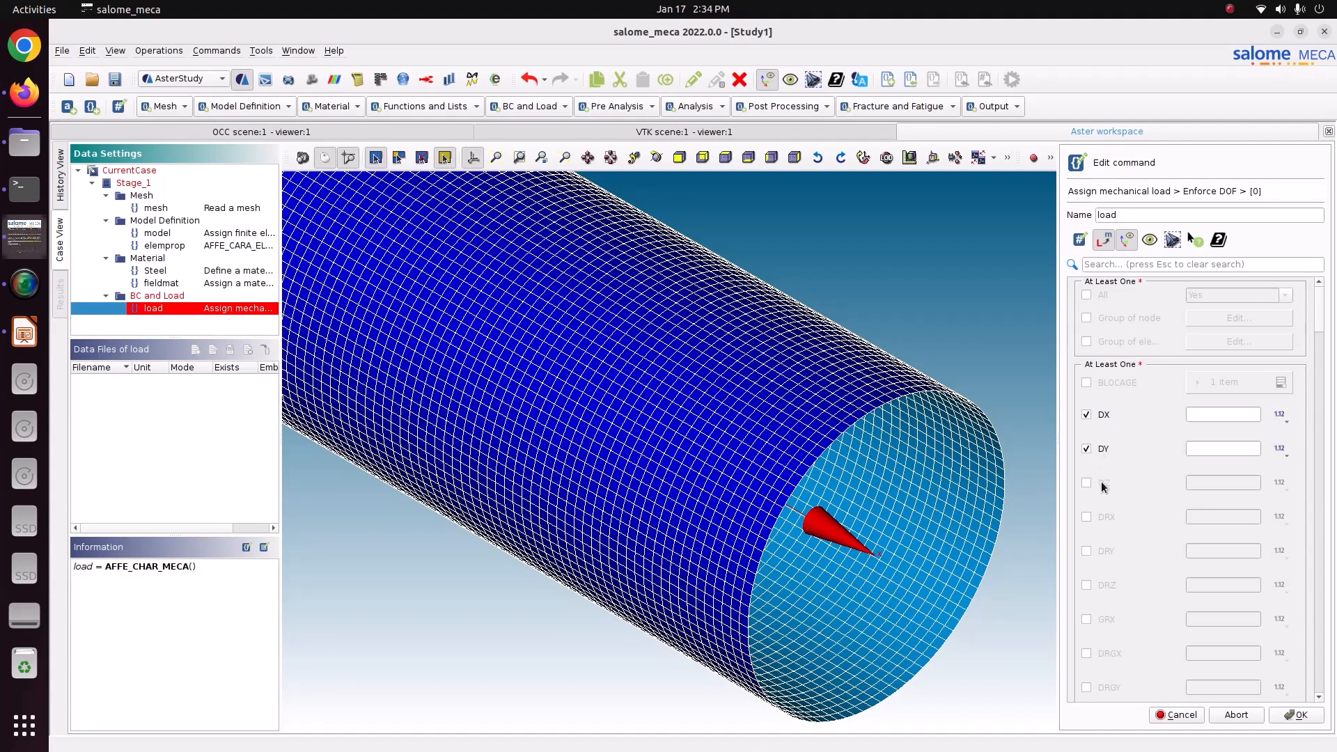
pyautogui.click(1102, 482)
pyautogui.click(1106, 514)
pyautogui.click(1102, 550)
pyautogui.click(1103, 585)
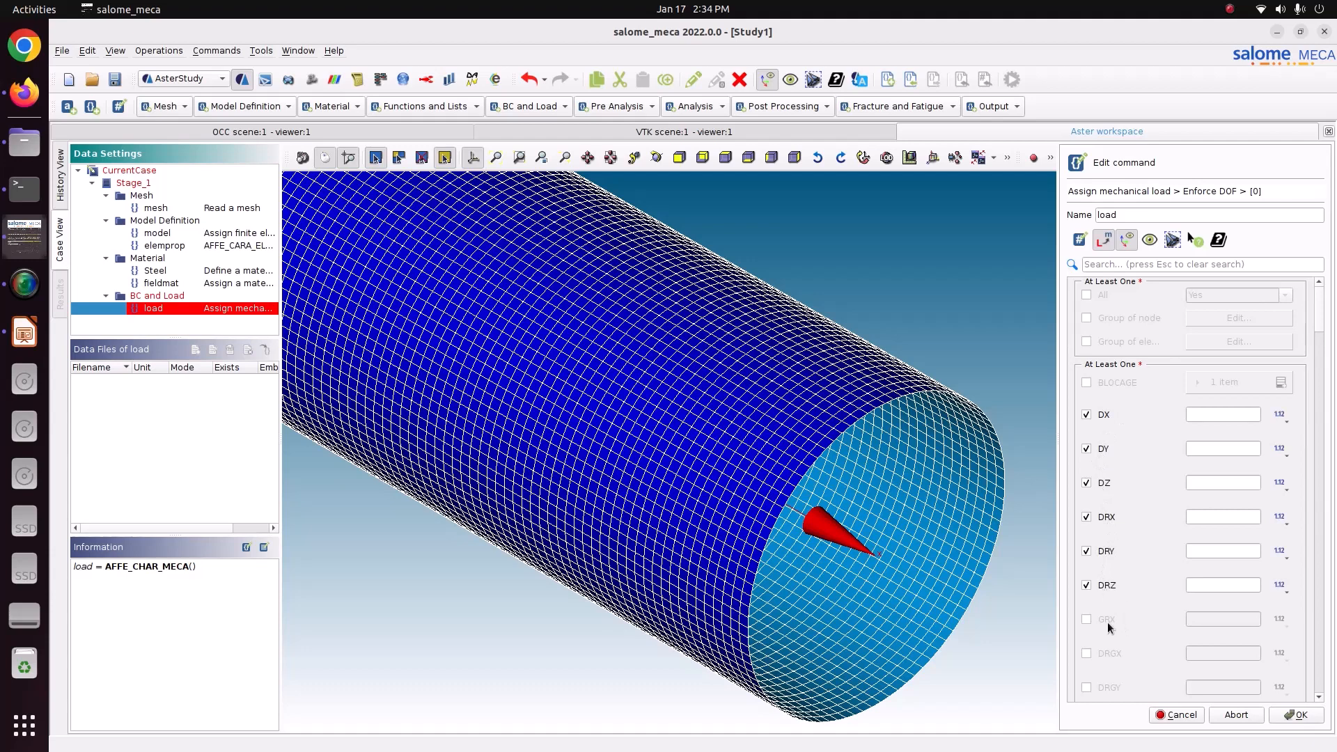
# Set all six enforced translations and rotations, DX through DRZ, to 0.
pyautogui.click(1213, 418)
pyautogui.click(1222, 448)
pyautogui.write('0')
pyautogui.click(1217, 483)
pyautogui.write('0')
pyautogui.click(1217, 516)
pyautogui.write('0')
pyautogui.click(1216, 550)
pyautogui.write('0')
pyautogui.click(1208, 580)
pyautogui.write('0')
# Apply the Enforce DOF item to the Fix_all element group and store the mechanical load command.
pyautogui.click(1131, 341)
pyautogui.click(1193, 340)
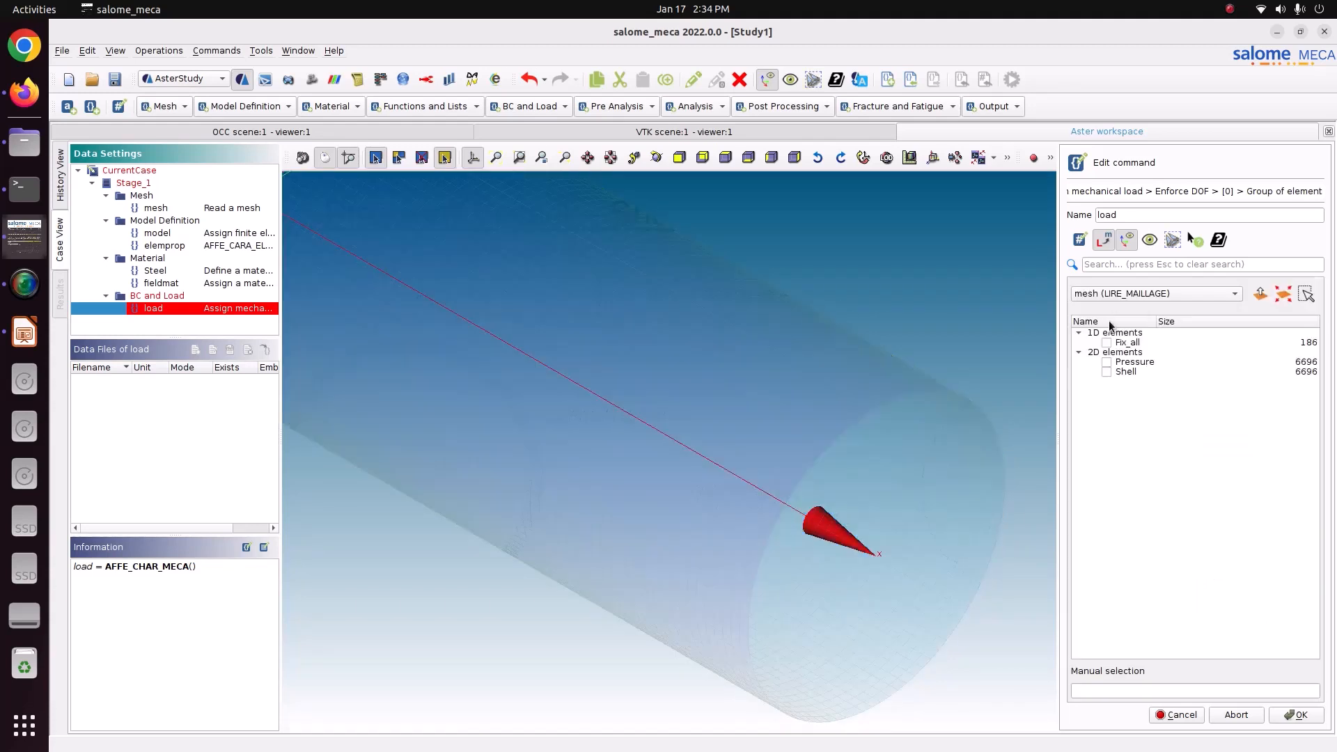
pyautogui.click(1107, 342)
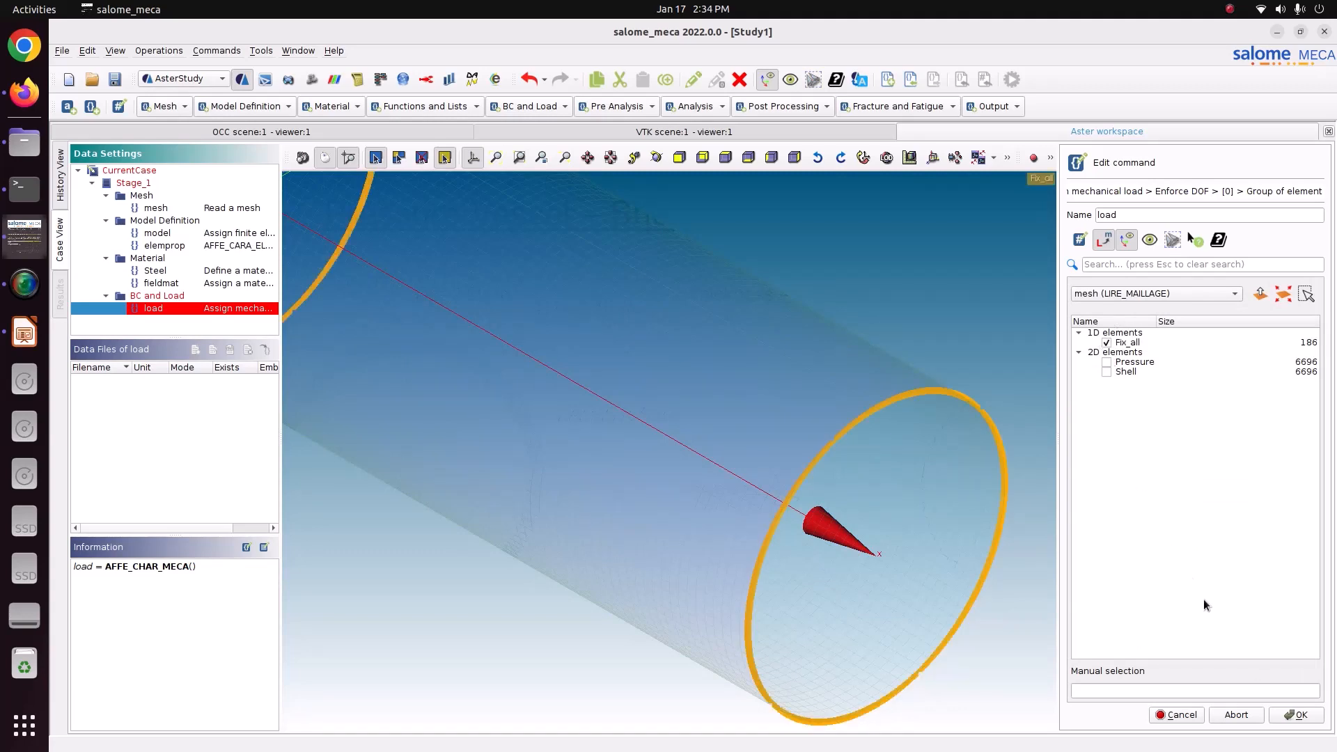
pyautogui.click(1294, 718)
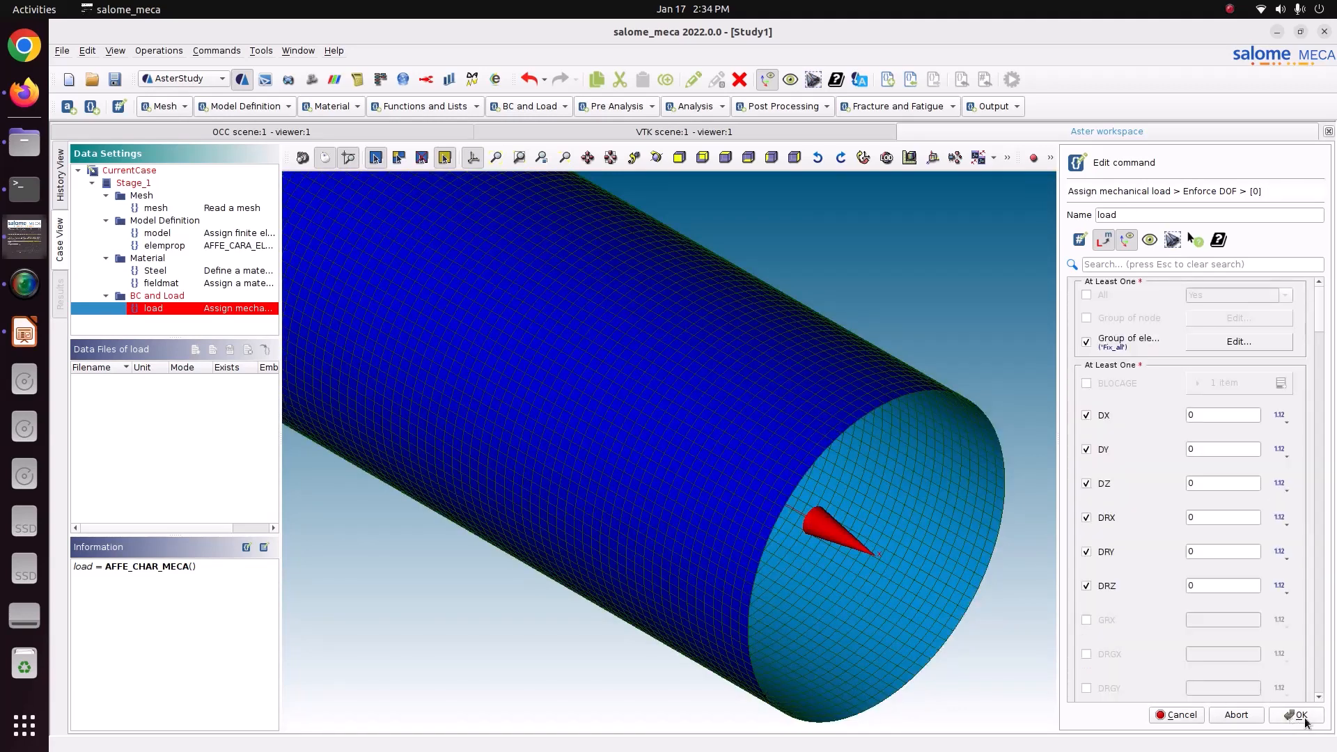
pyautogui.click(1301, 717)
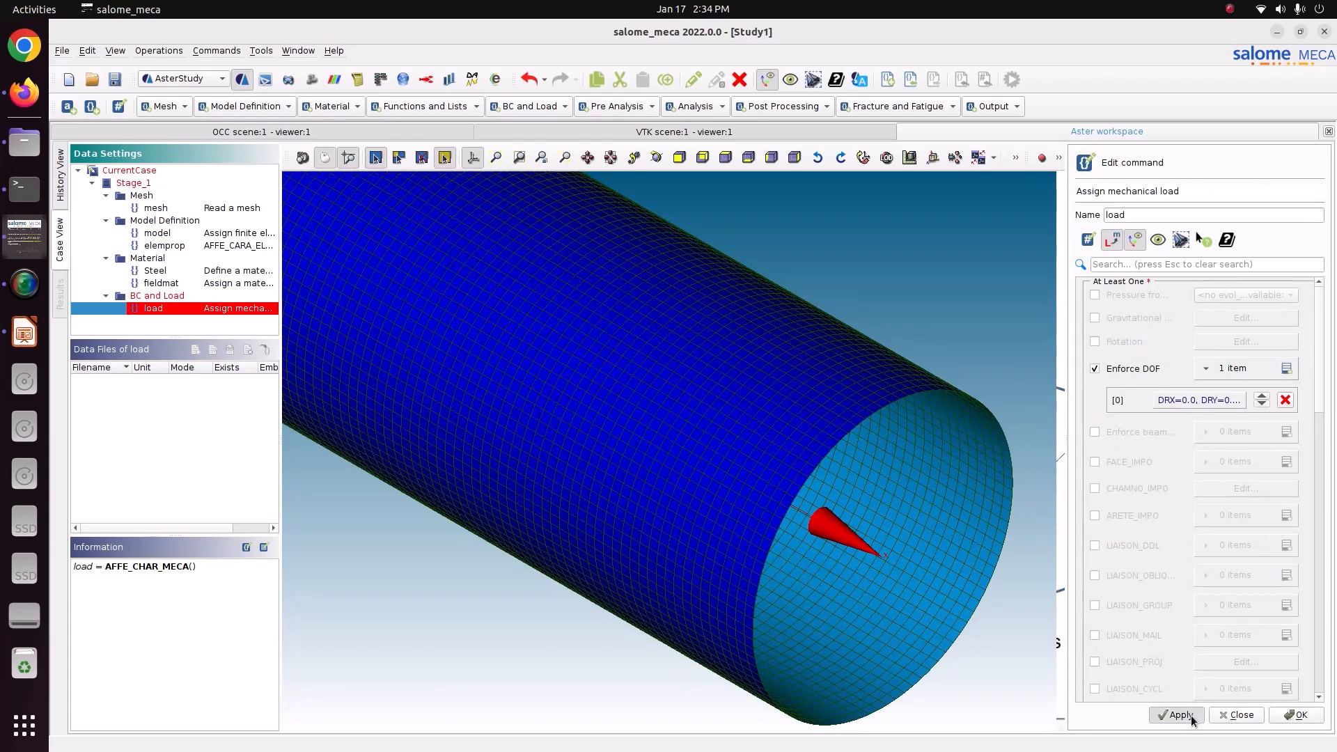
pyautogui.click(1301, 717)
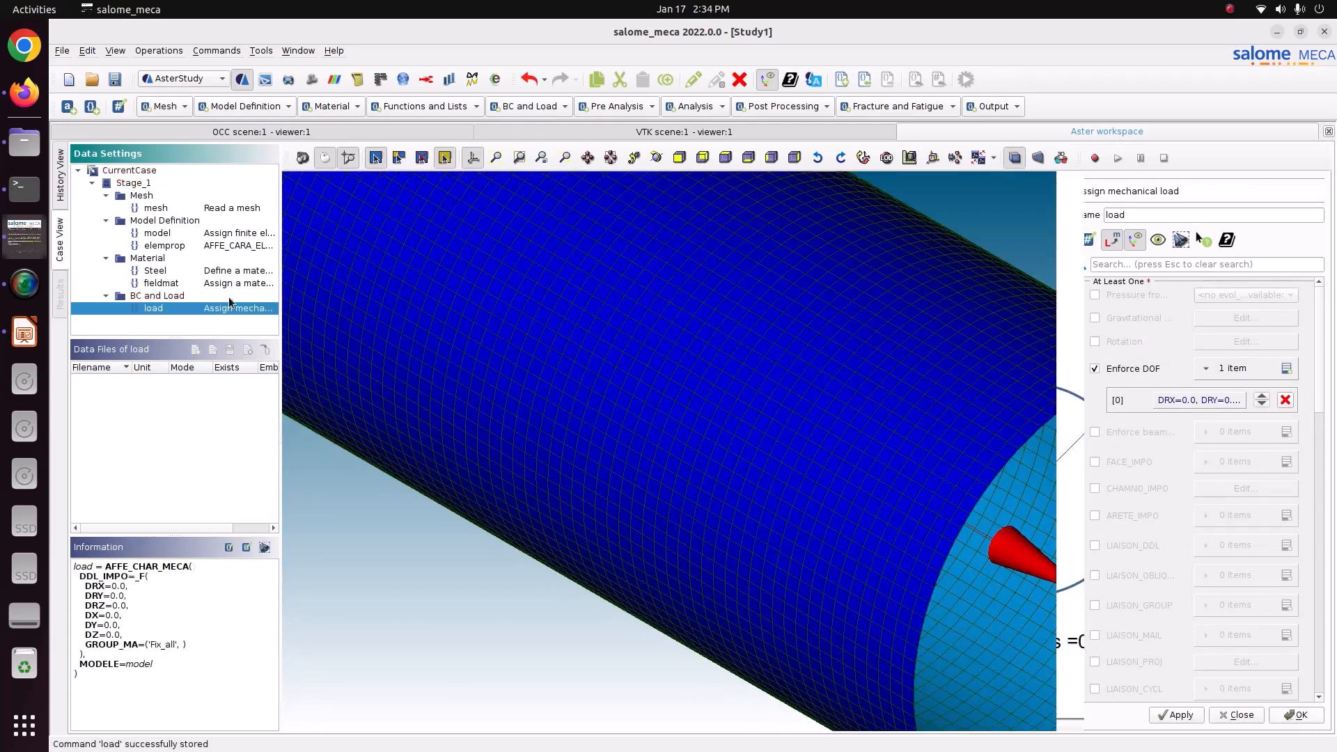
# Rename the load command to BC and save the study.
pyautogui.rightClick(152, 309)
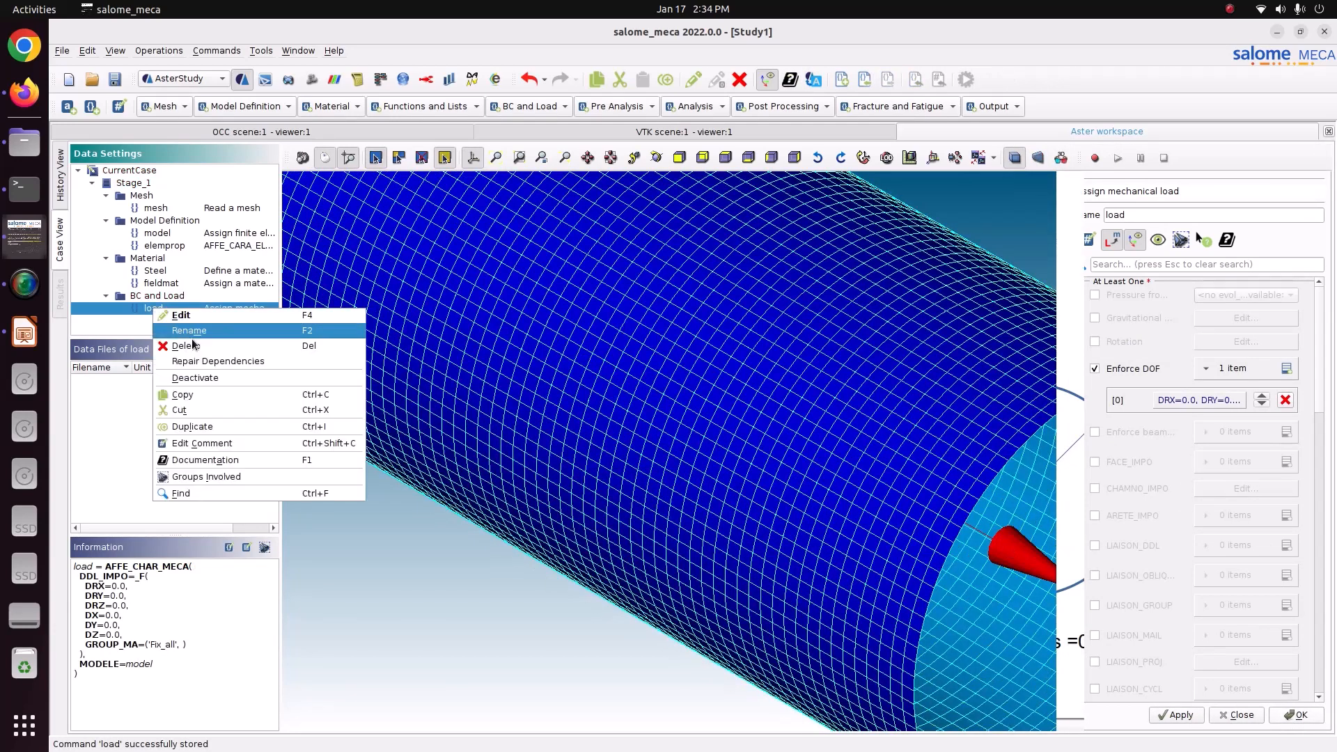
pyautogui.click(201, 332)
pyautogui.write('BS')
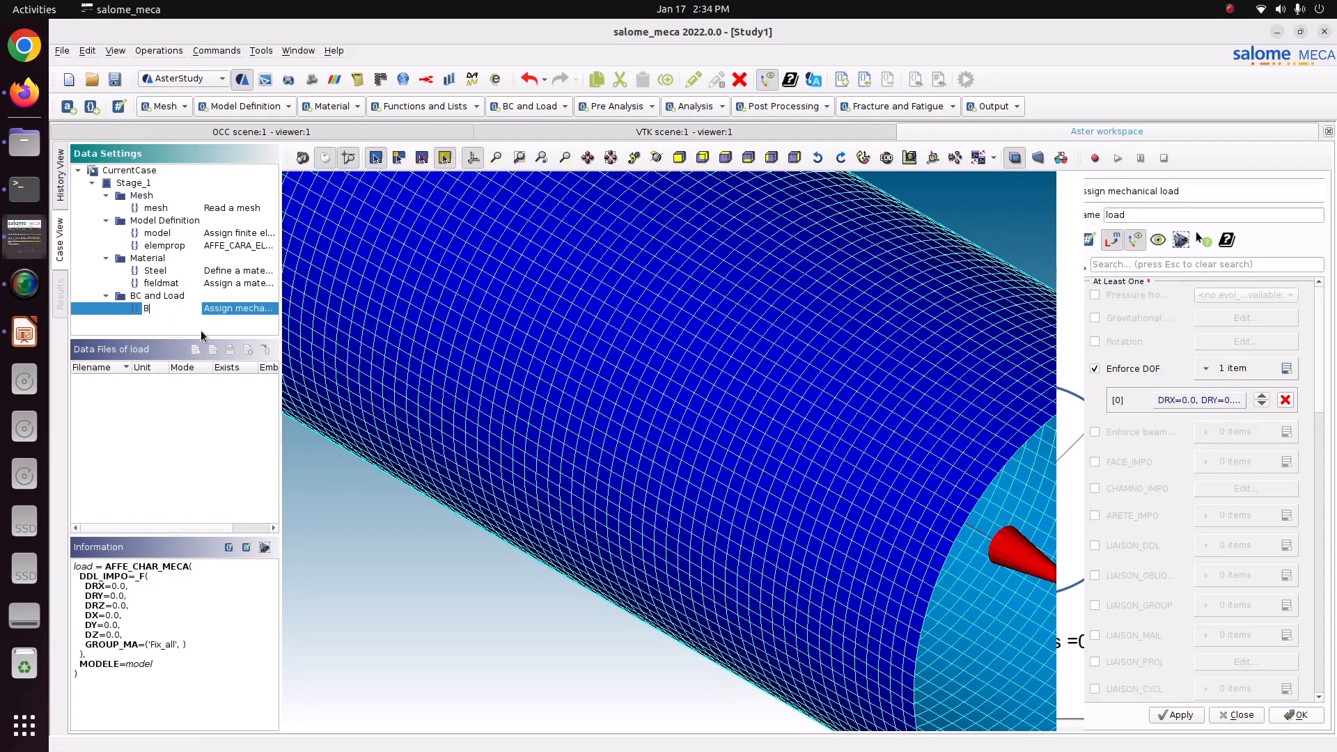
pyautogui.press('BackSpace')
pyautogui.write('C')
pyautogui.click(203, 301)
pyautogui.click(204, 310)
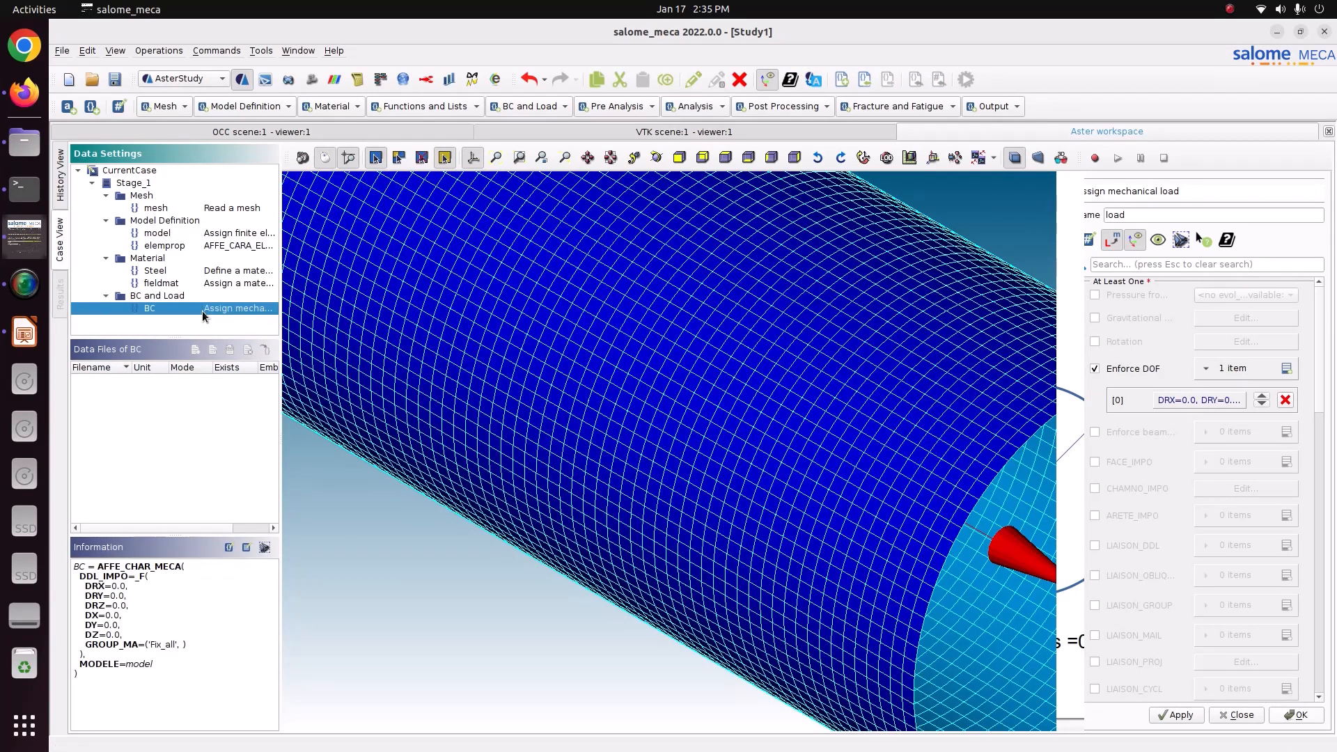
pyautogui.click(115, 78)
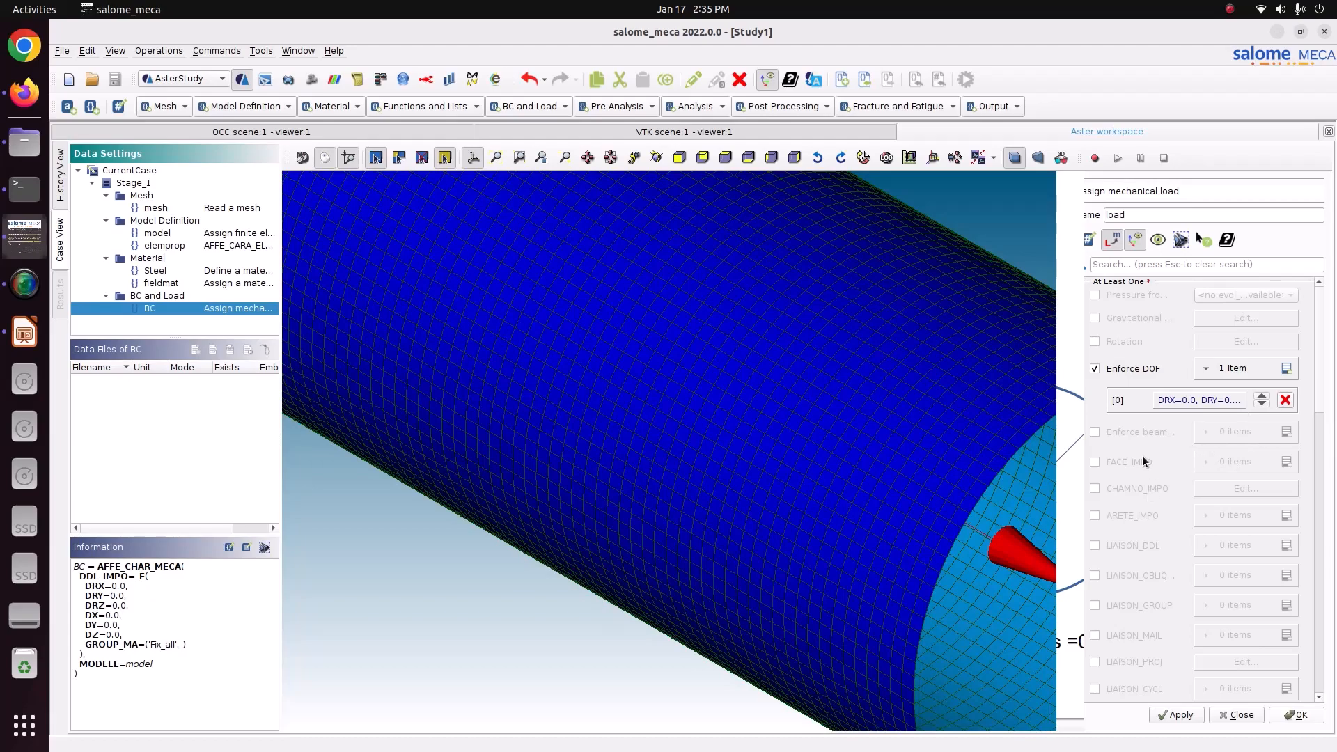
pyautogui.press('Escape')
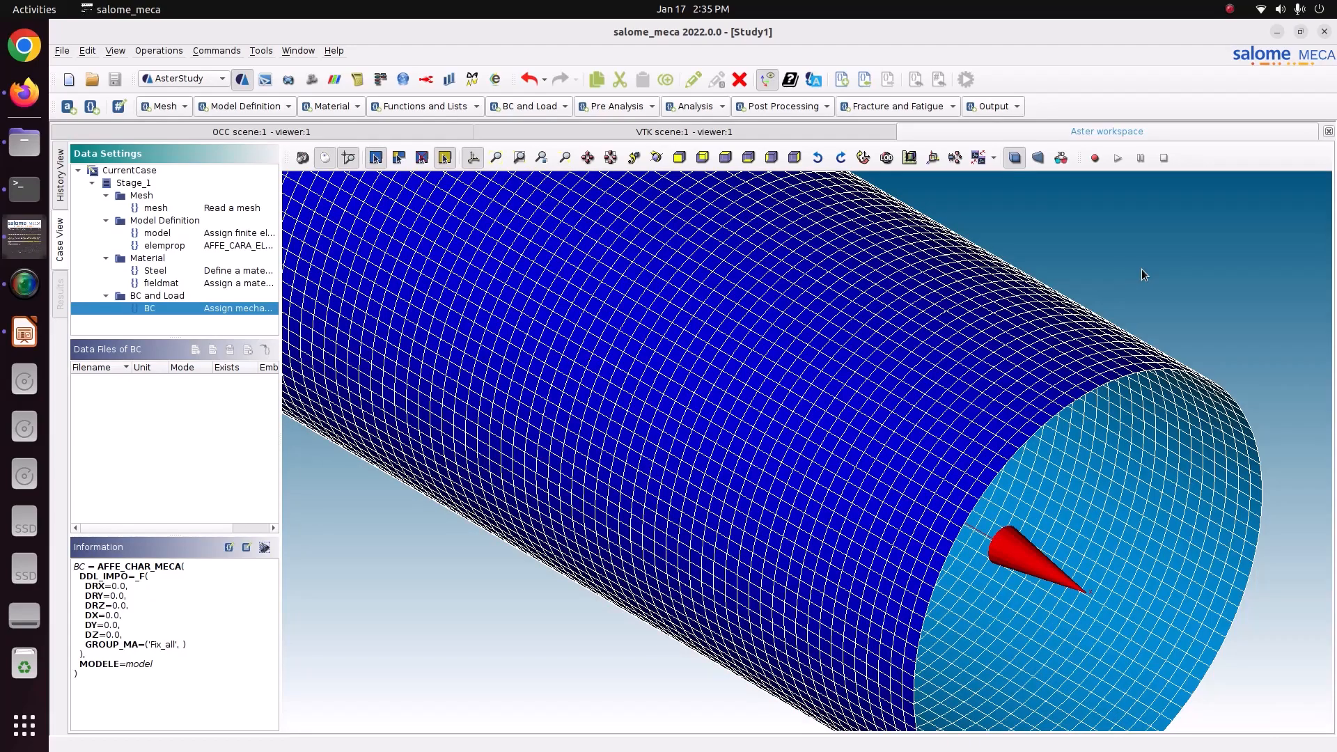
# Reopen the BC command and add one PRES_REP item opened for editing.
pyautogui.doubleClick(149, 308)
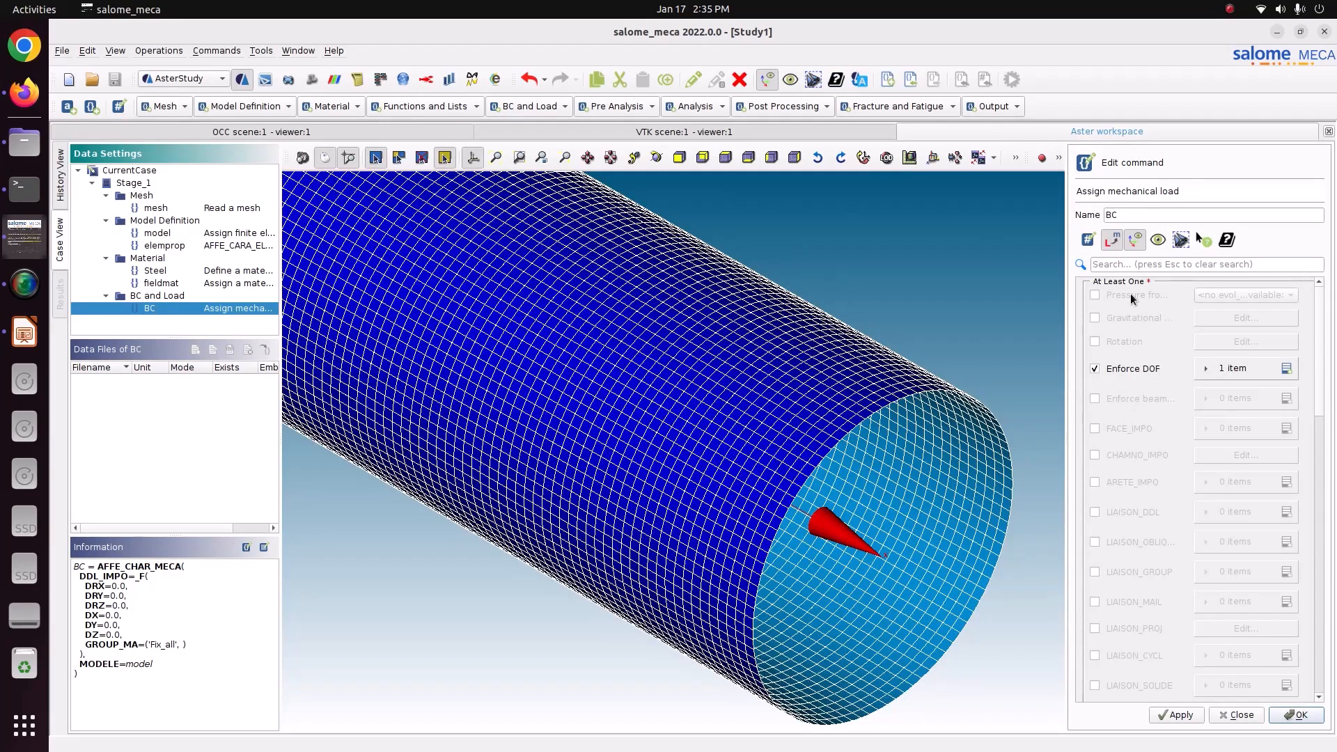
pyautogui.write('pres')
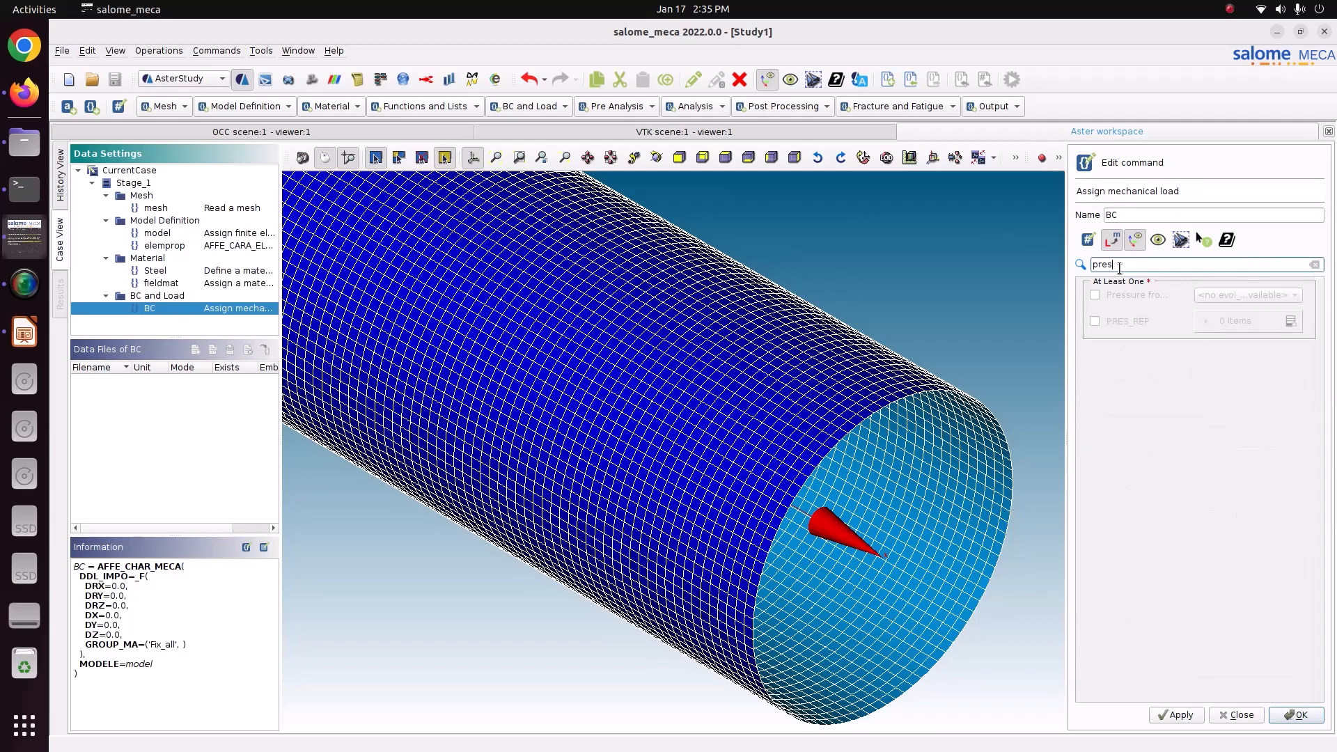
pyautogui.click(1135, 322)
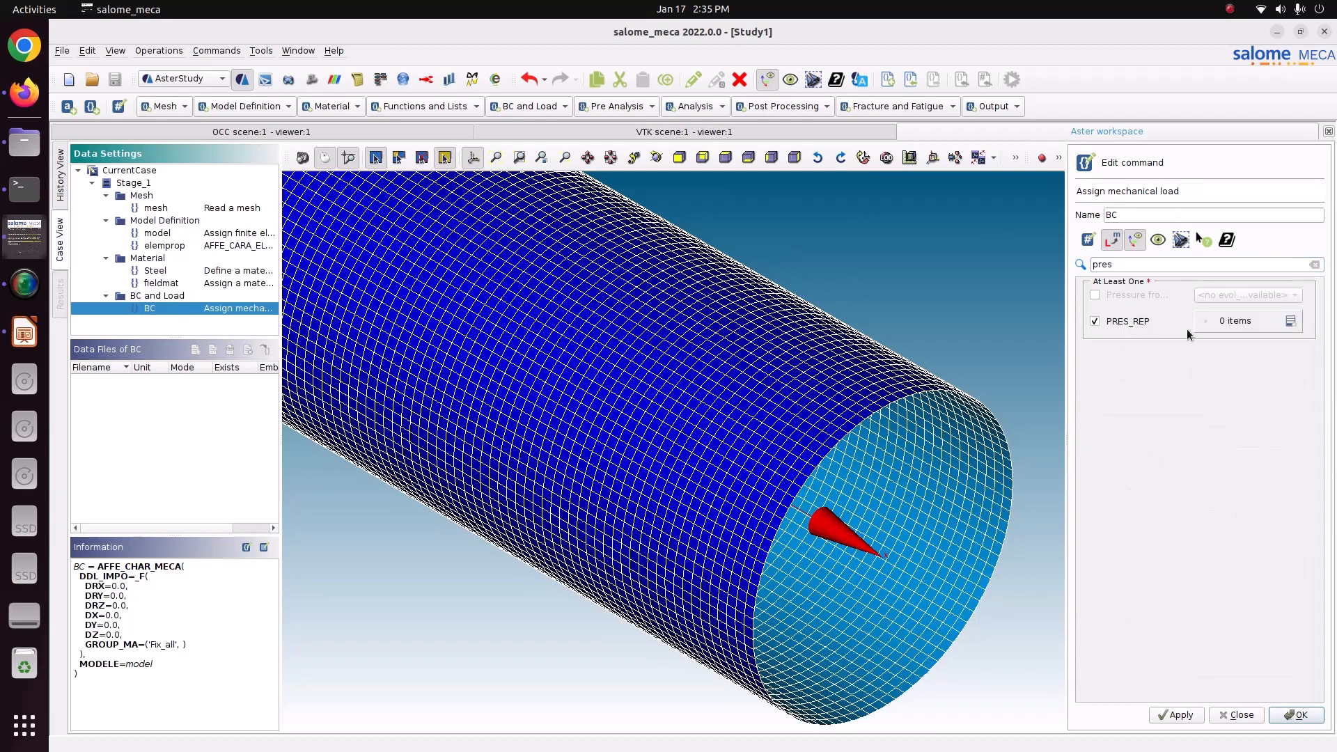
pyautogui.click(1291, 322)
pyautogui.click(1188, 353)
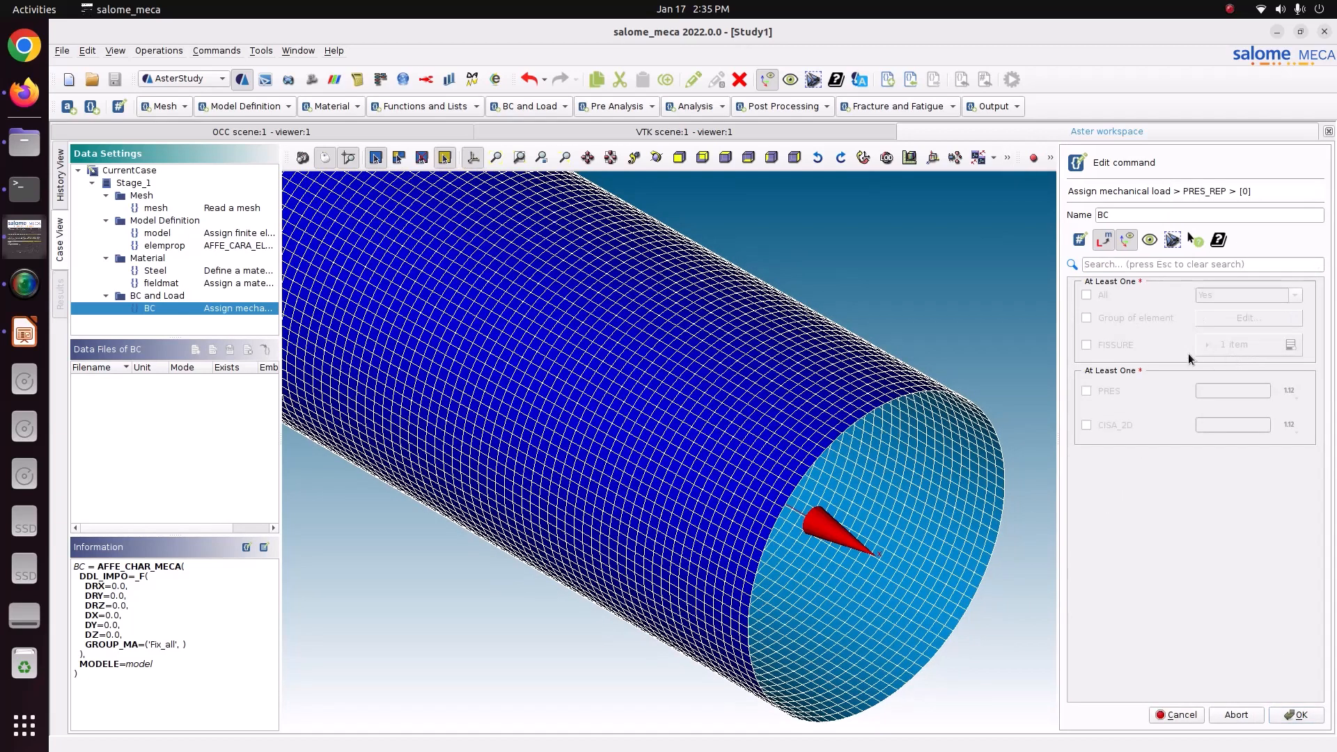
# Assign the PRES_REP item to the Pressure element group only, leaving FISSURE disabled.
pyautogui.click(1114, 319)
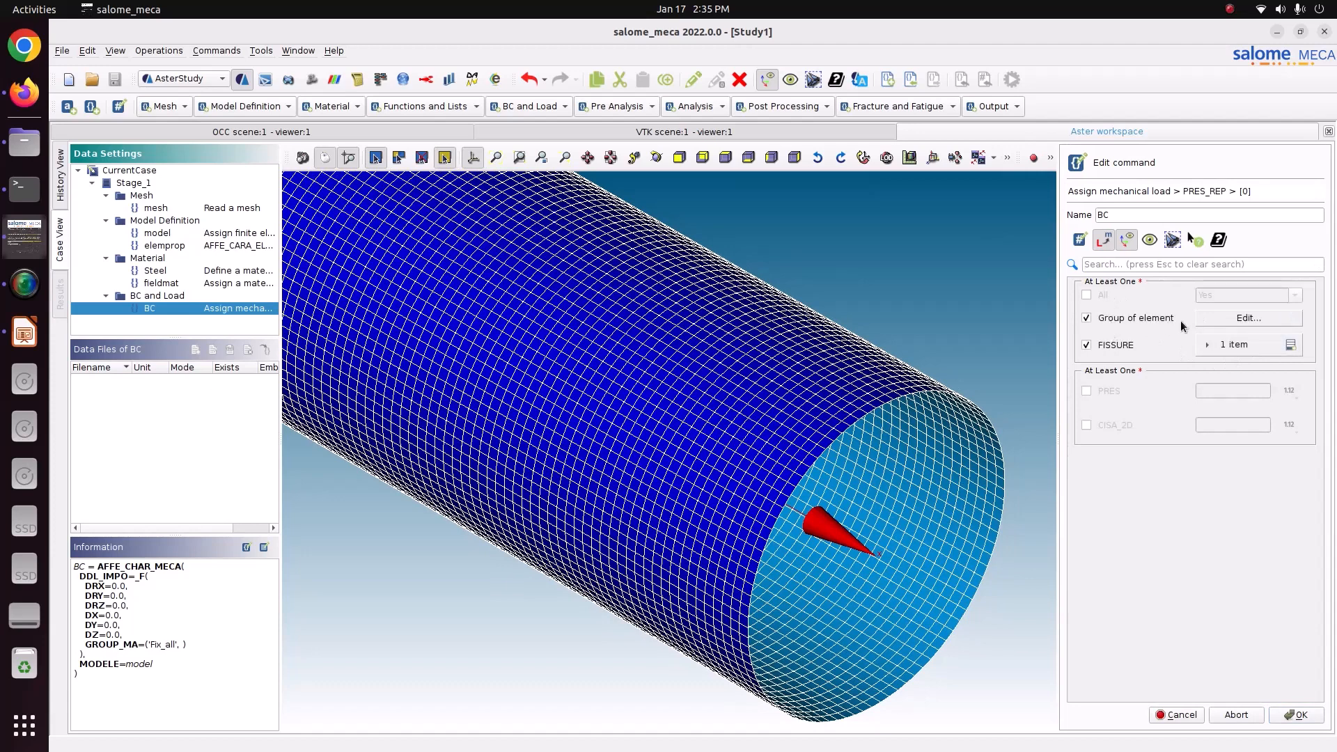
pyautogui.click(1198, 319)
pyautogui.click(1108, 372)
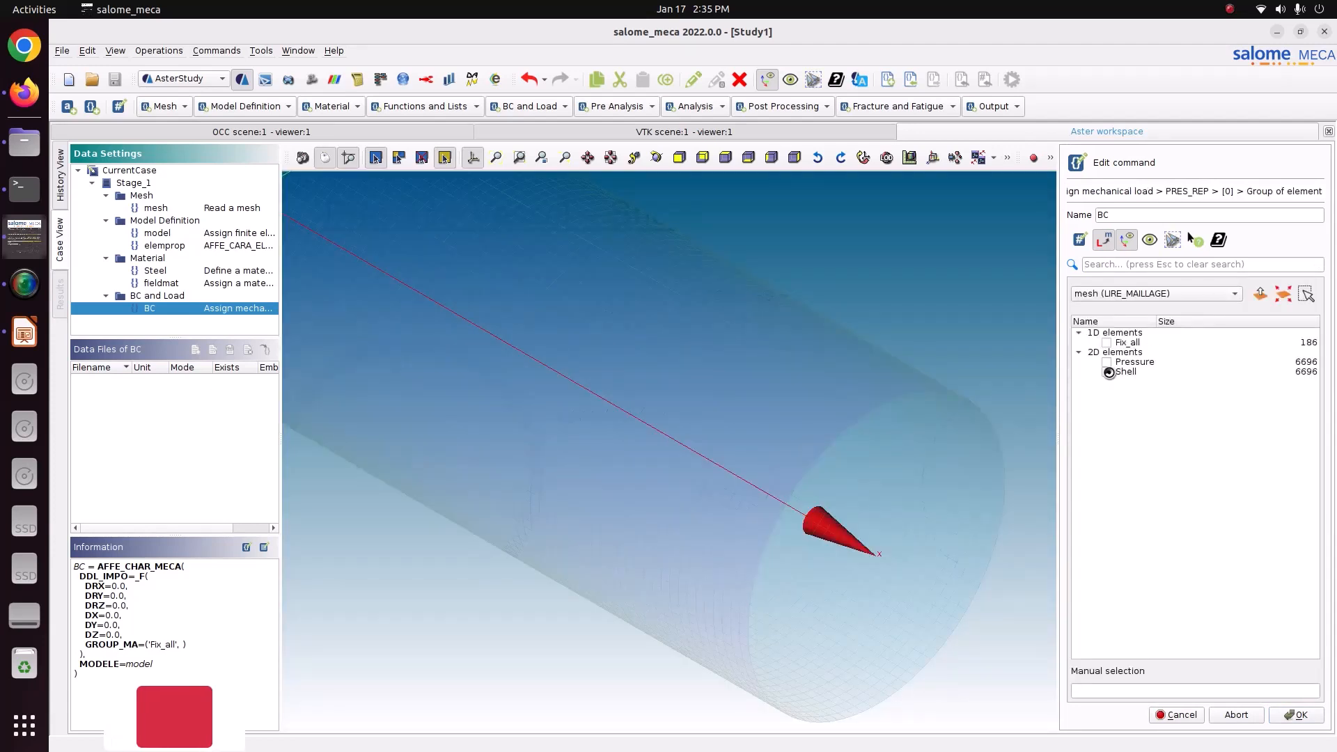
pyautogui.click(1108, 362)
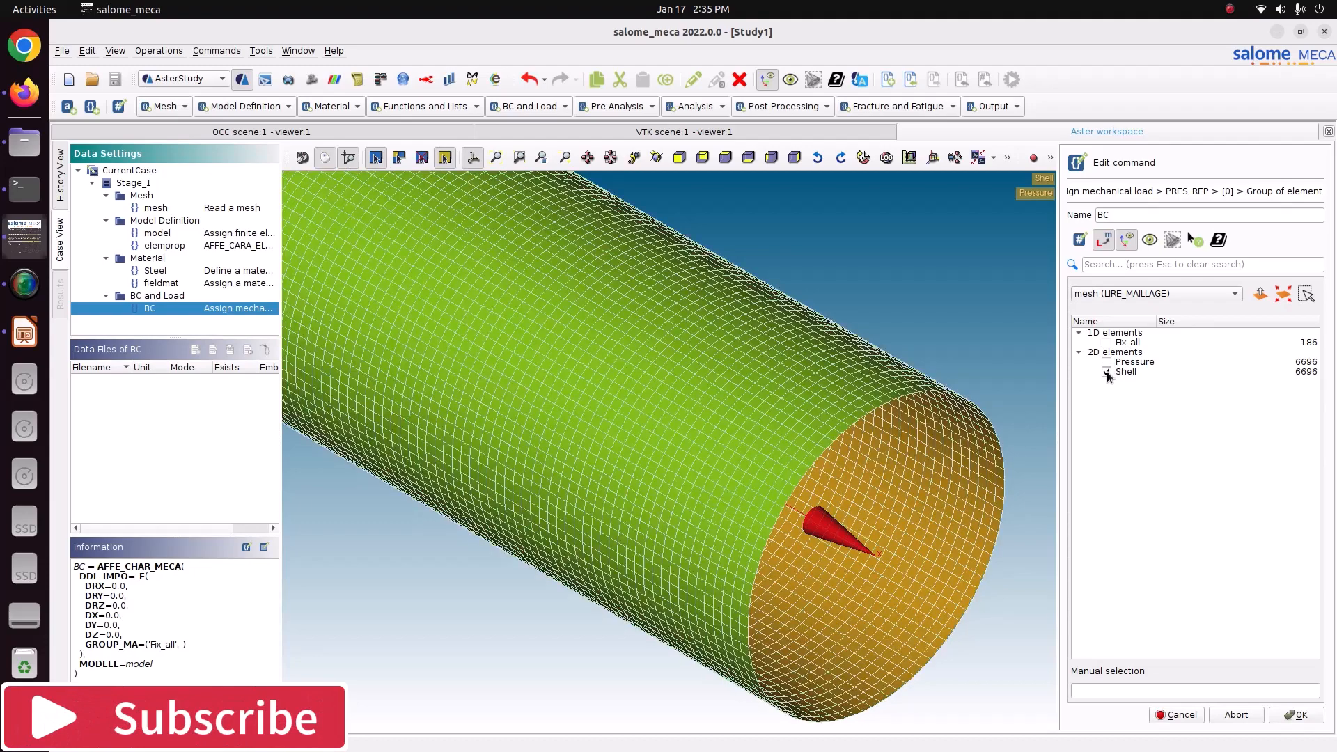
pyautogui.click(1107, 371)
pyautogui.click(1287, 716)
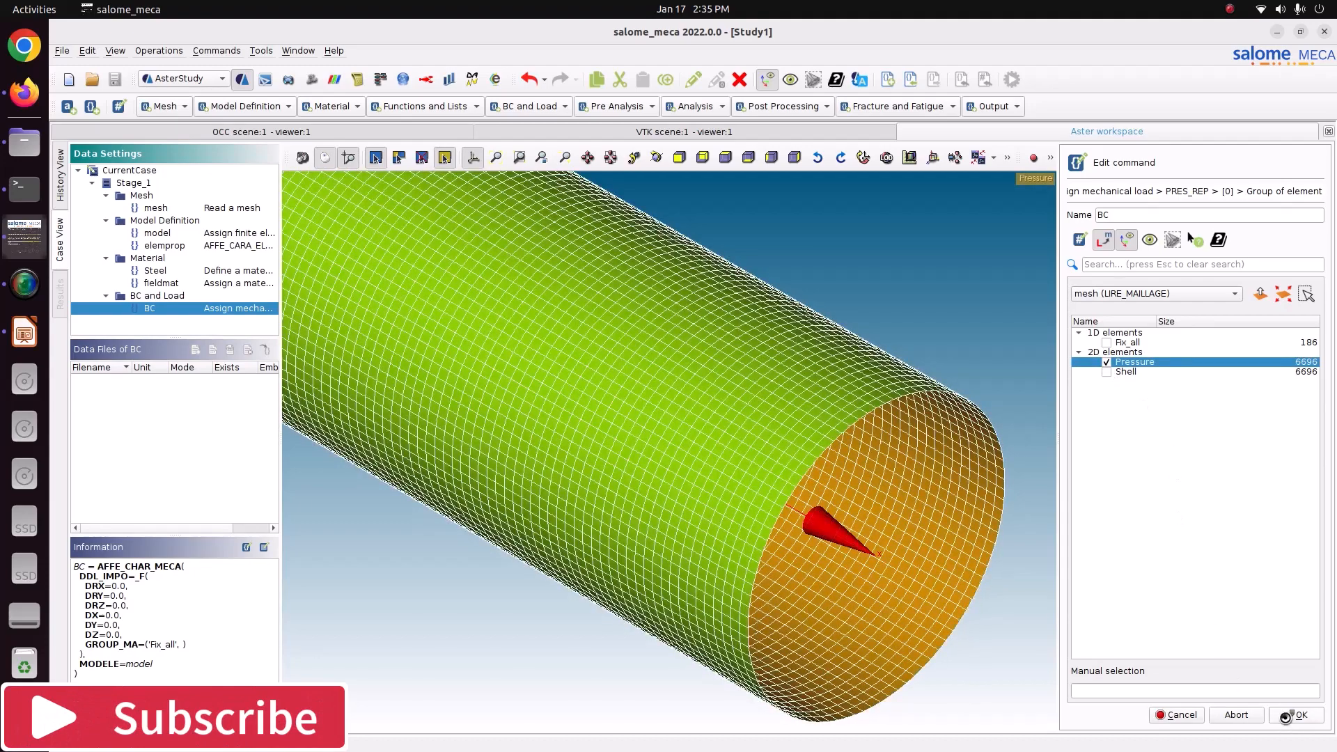
pyautogui.click(1118, 345)
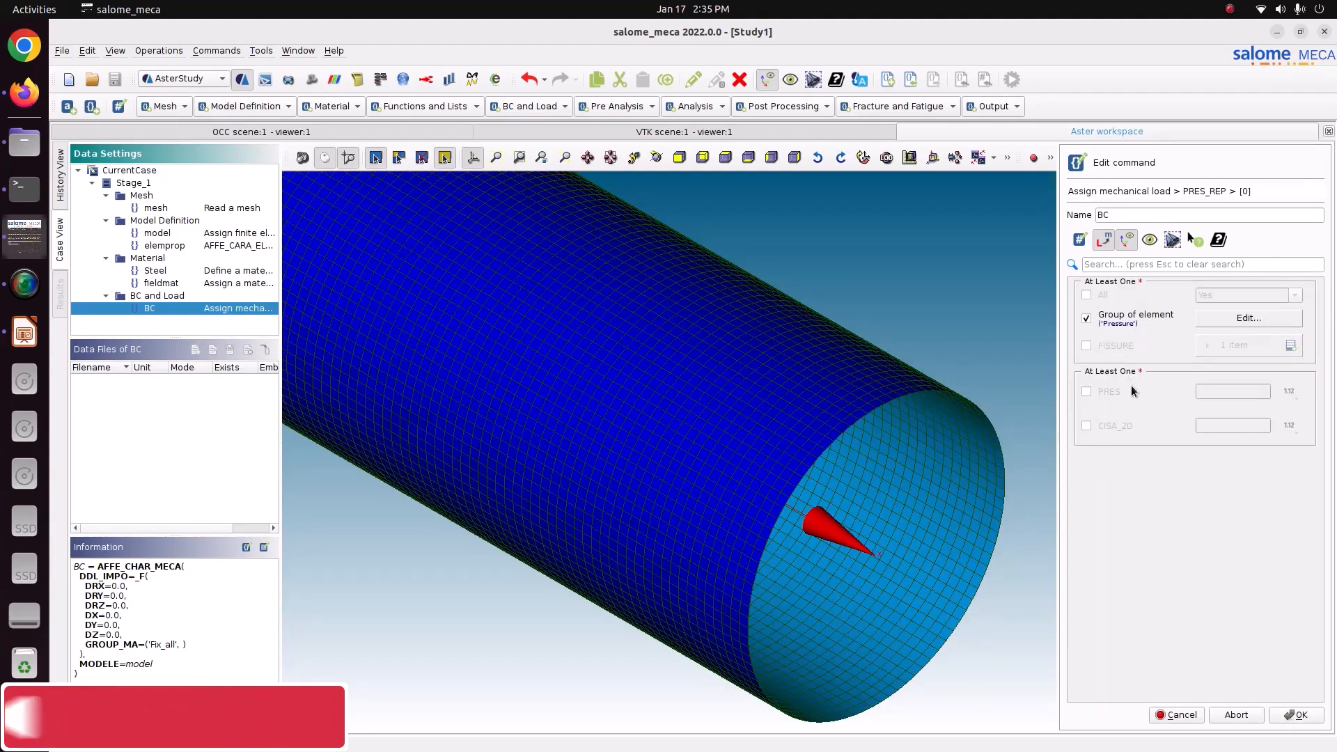
# Set PRES to the inner pressure of 1e5 Pa given on the slide, store the BC command and save the study.
pyautogui.click(1122, 390)
pyautogui.click(1203, 391)
pyautogui.click(25, 334)
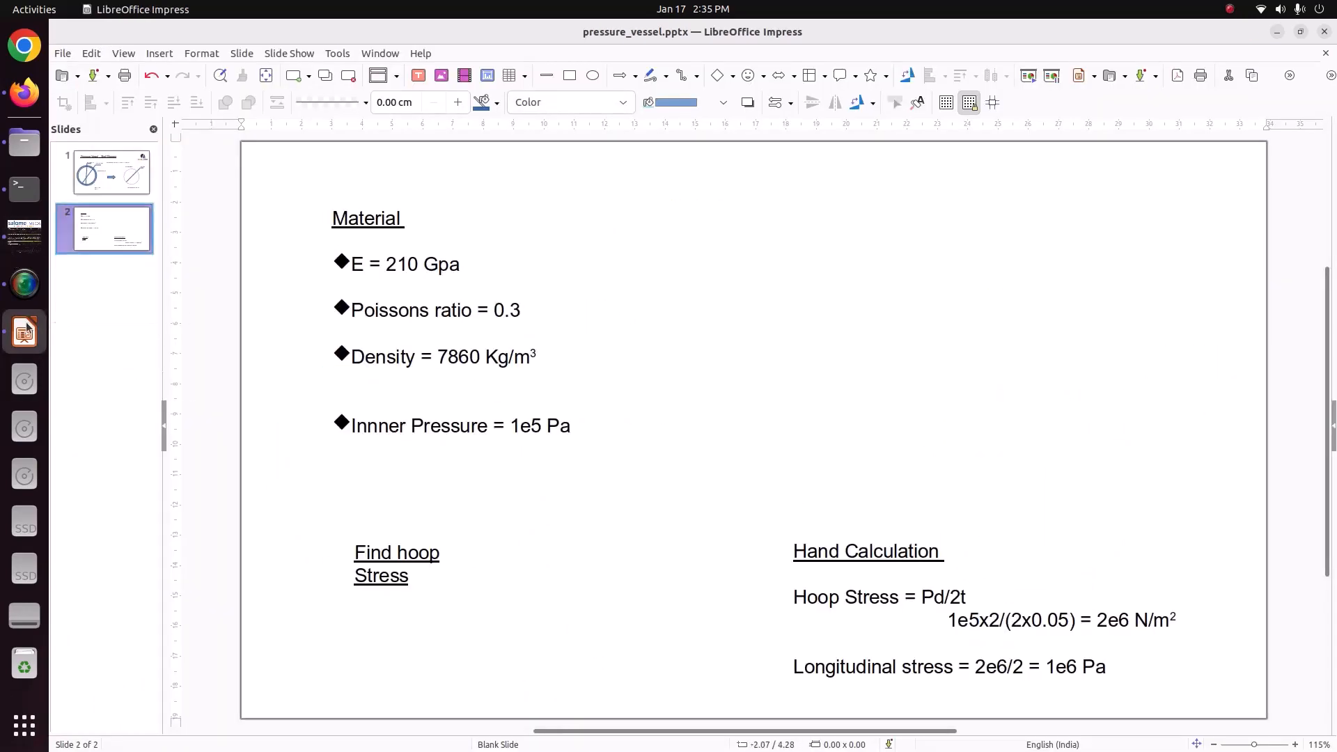
pyautogui.click(24, 235)
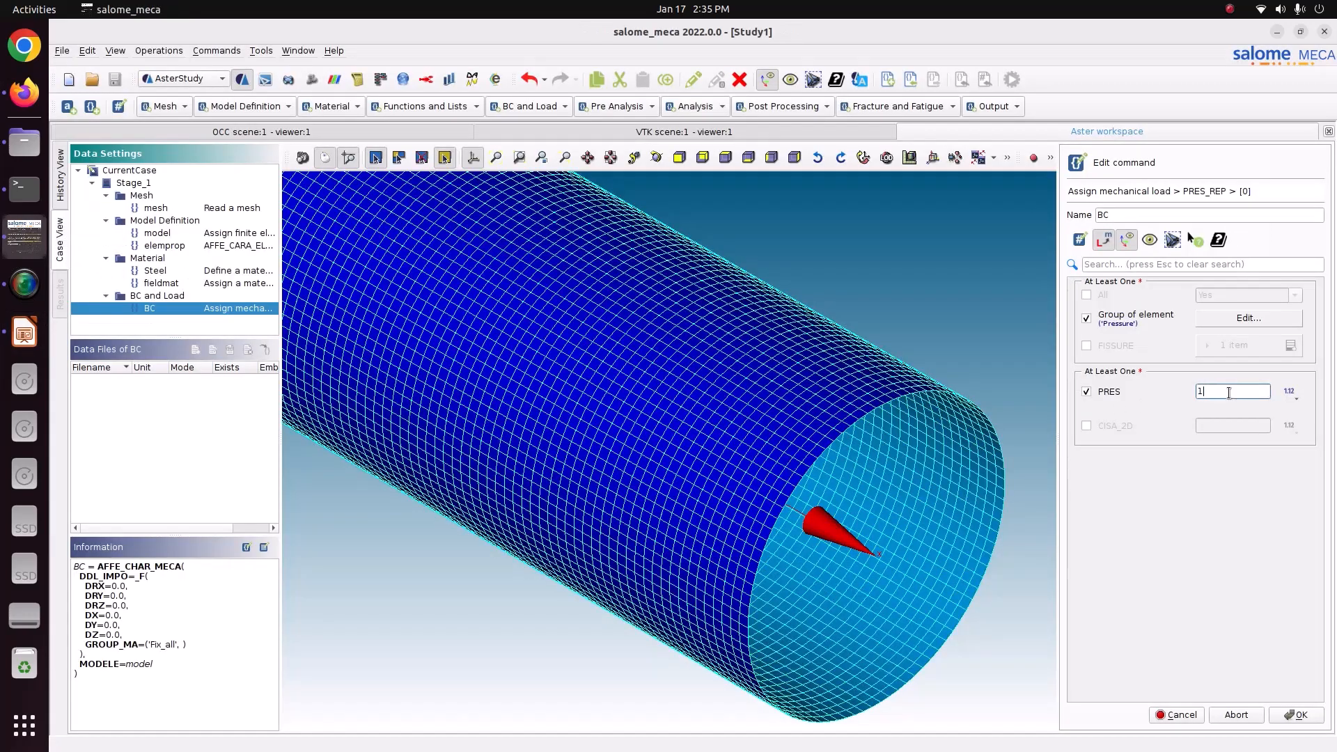
pyautogui.click(1292, 716)
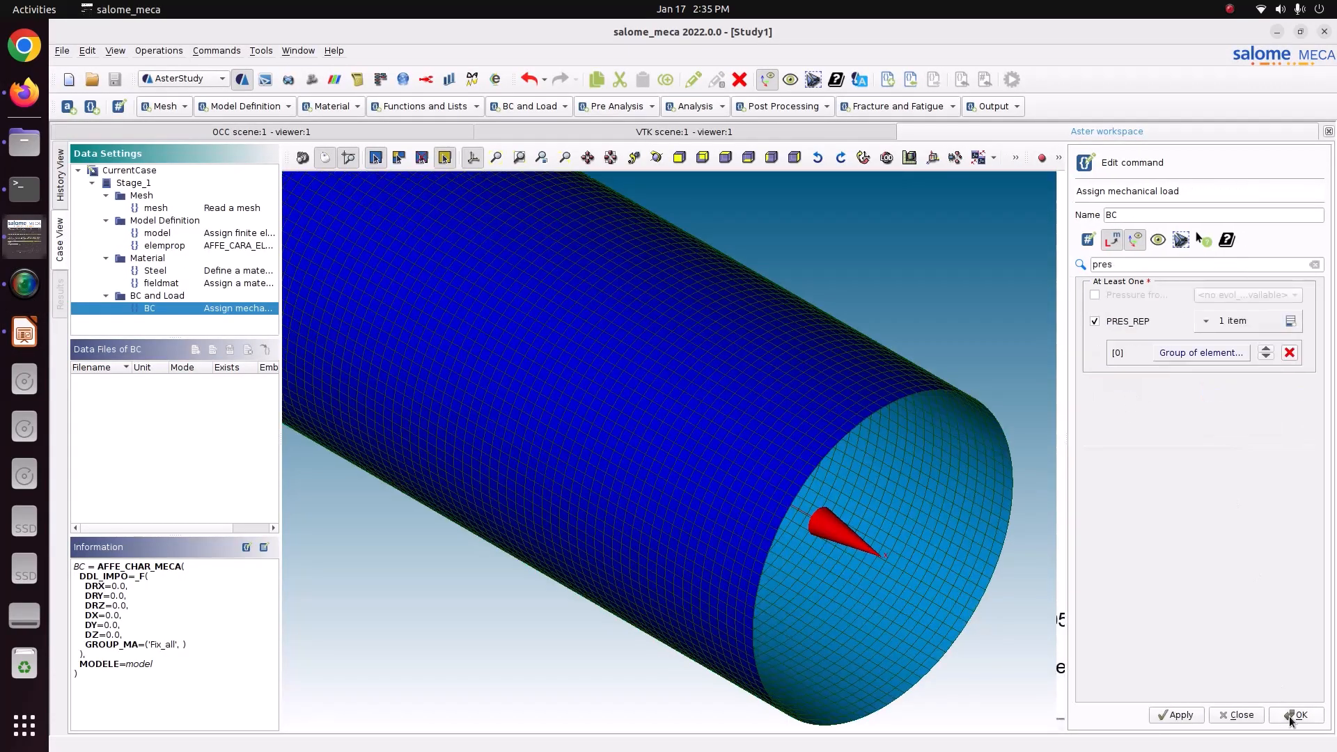
pyautogui.click(1177, 716)
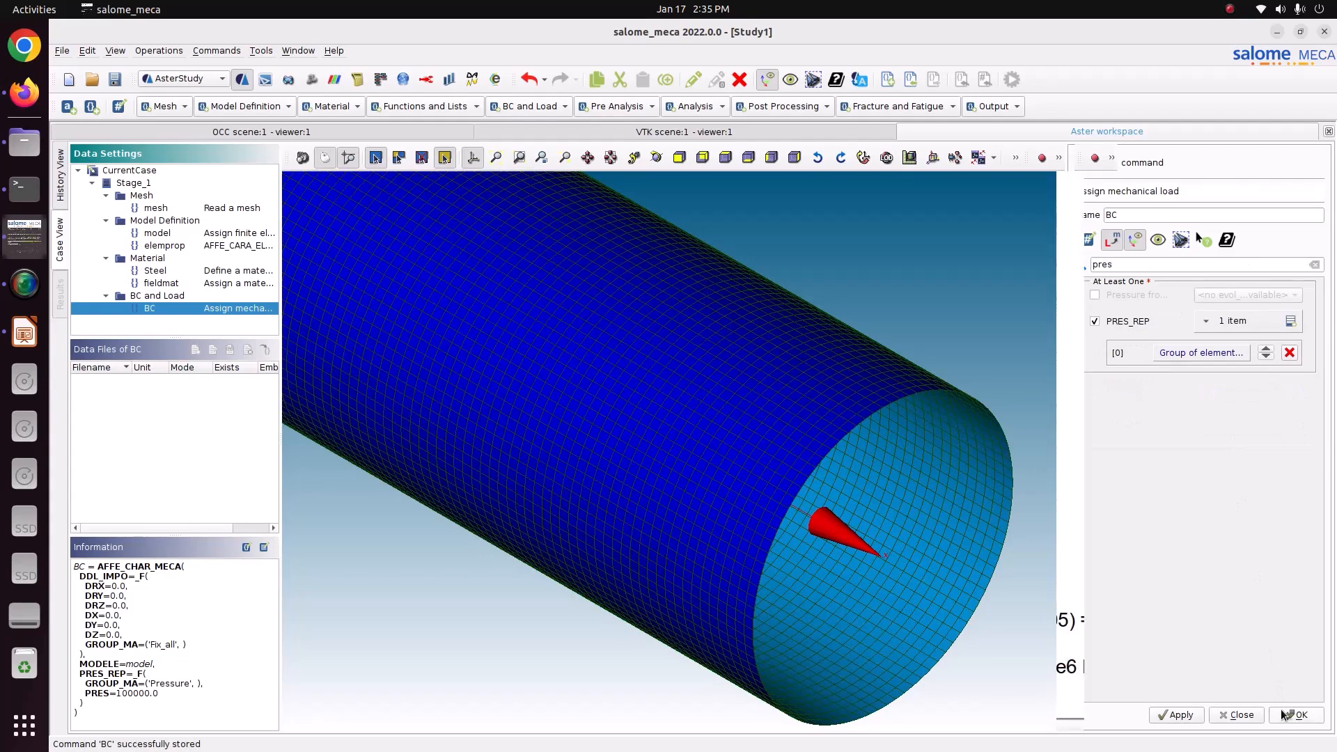
pyautogui.click(1281, 714)
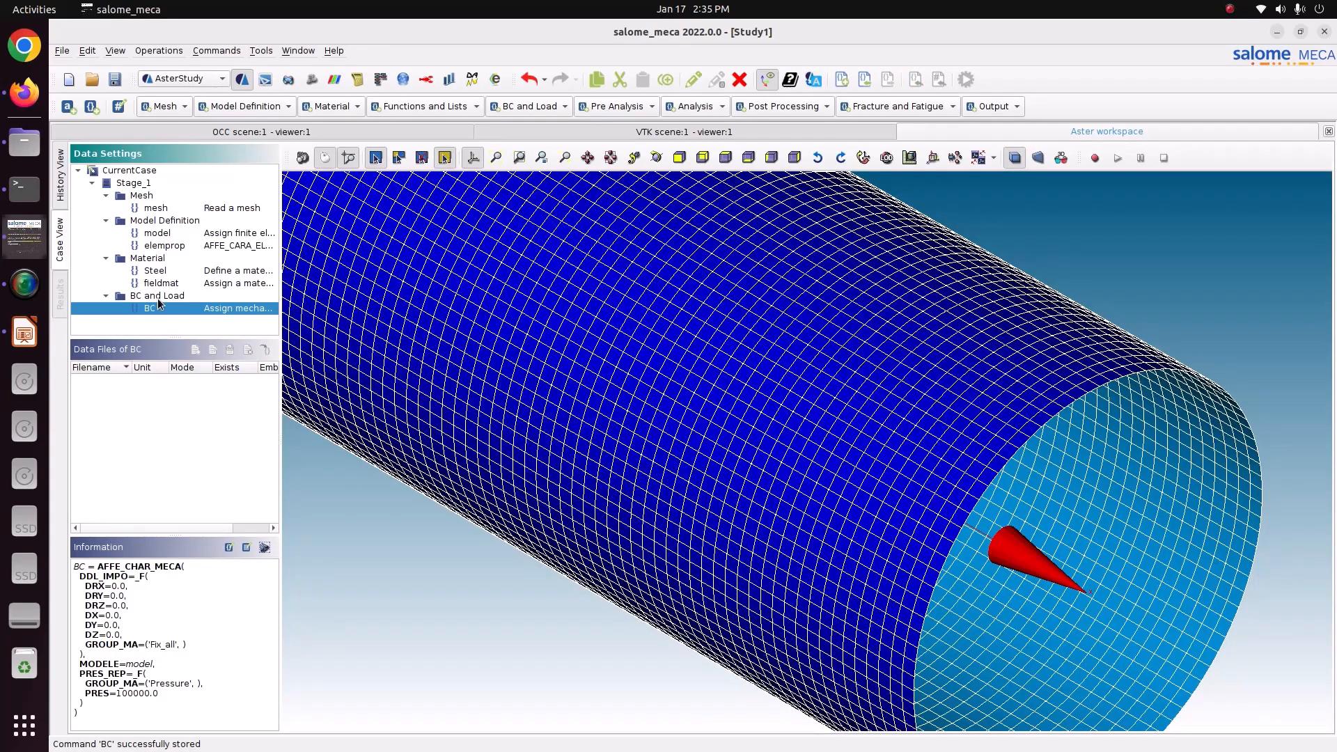
pyautogui.click(124, 83)
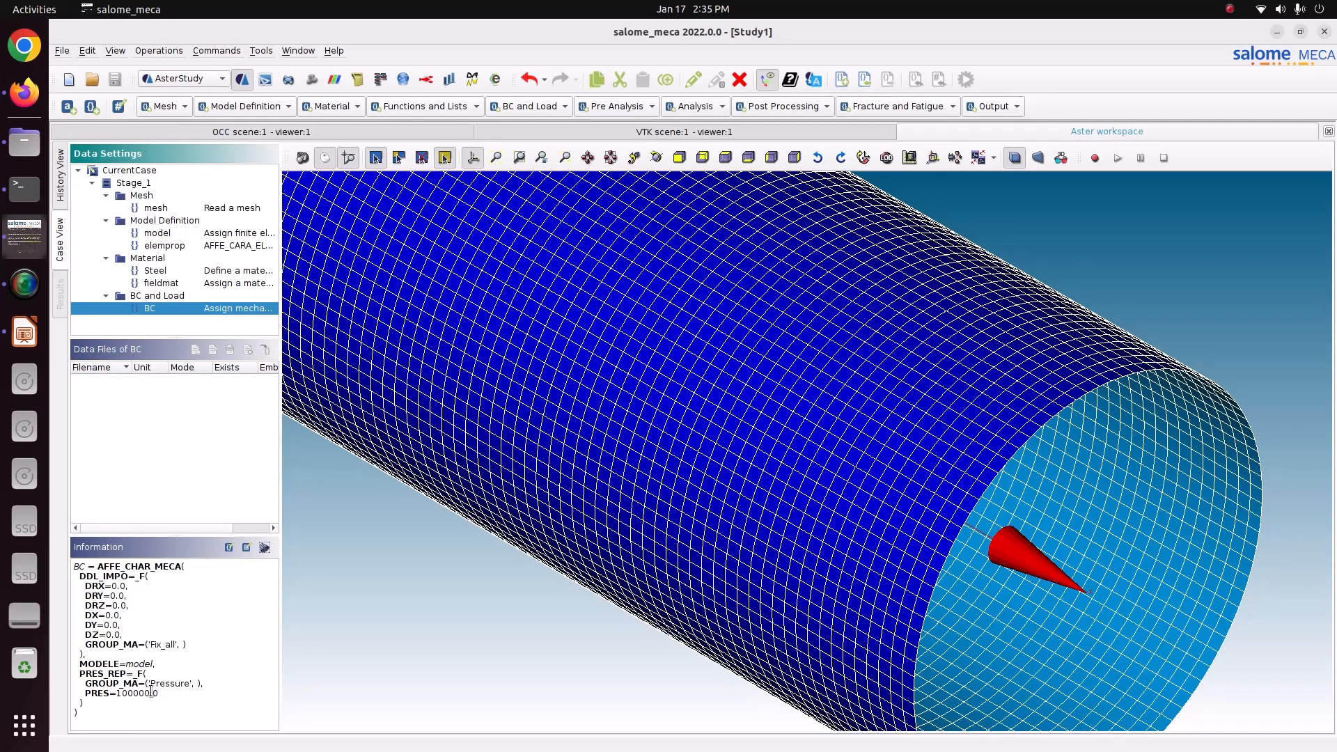
# Add a Static mechanical analysis command using the fieldmat material field and the elemprop structural elements.
pyautogui.click(691, 108)
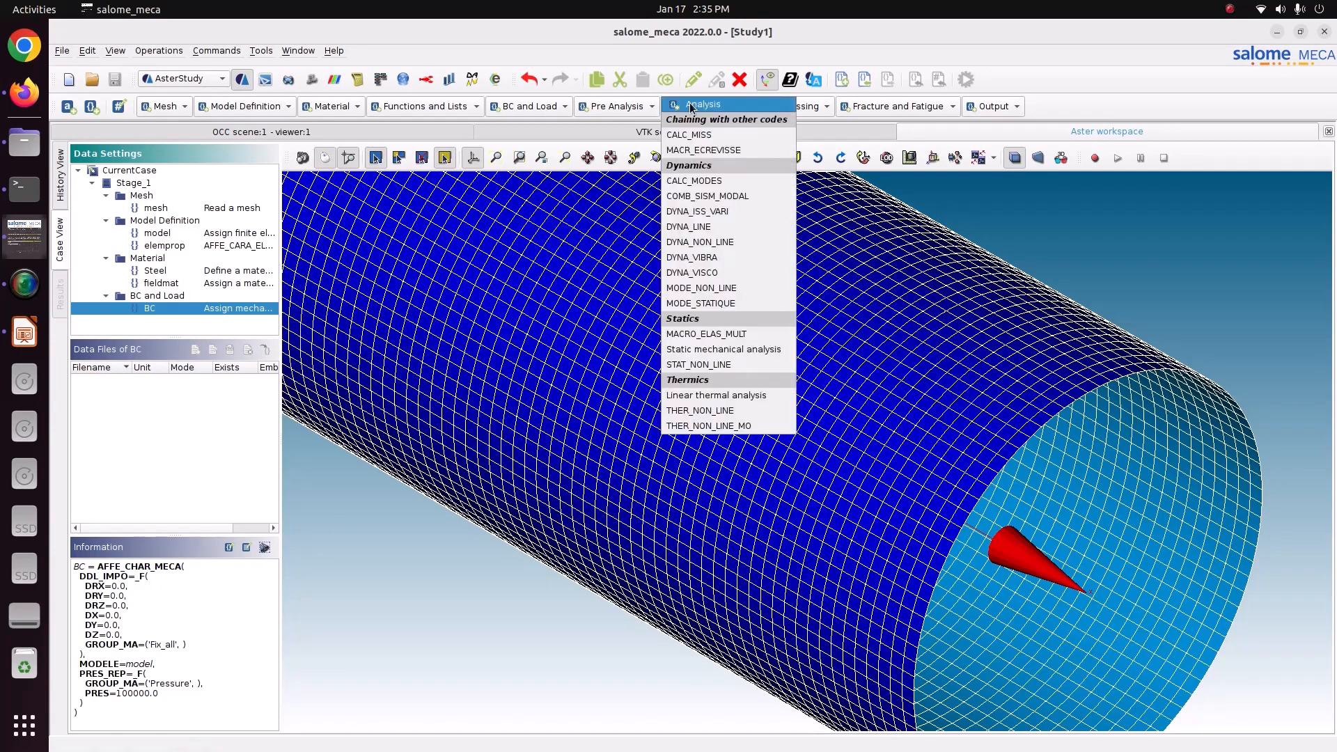
pyautogui.click(705, 352)
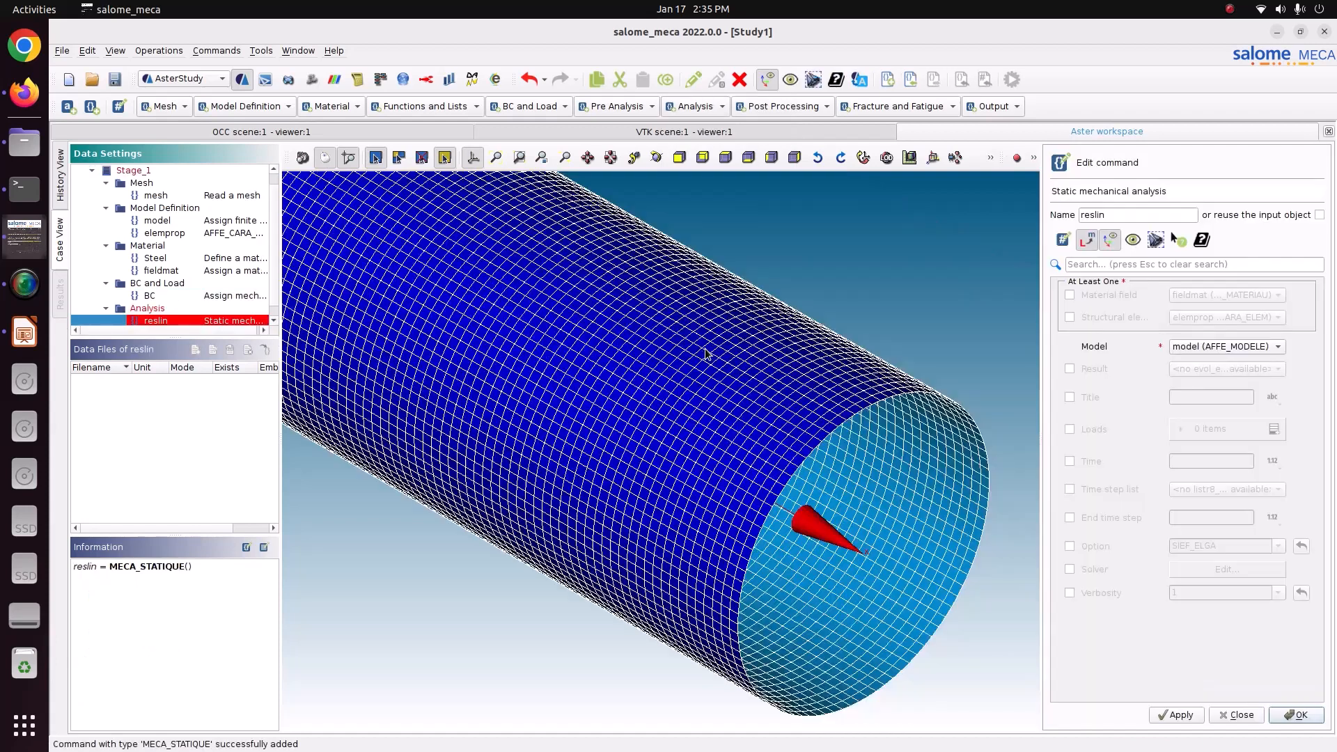
pyautogui.click(1113, 295)
pyautogui.click(1114, 318)
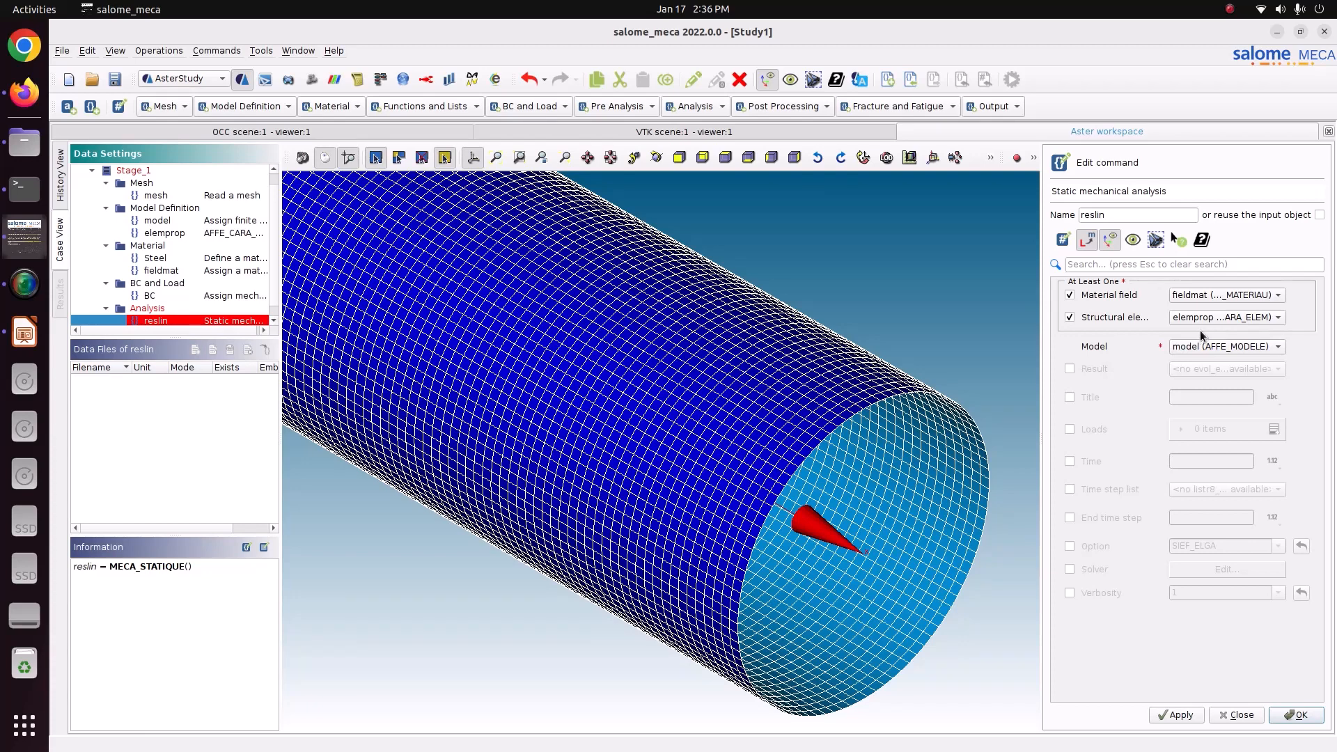
# Add BC as the load of the static analysis and store the reslin command.
pyautogui.click(1092, 427)
pyautogui.click(1273, 430)
pyautogui.click(1168, 464)
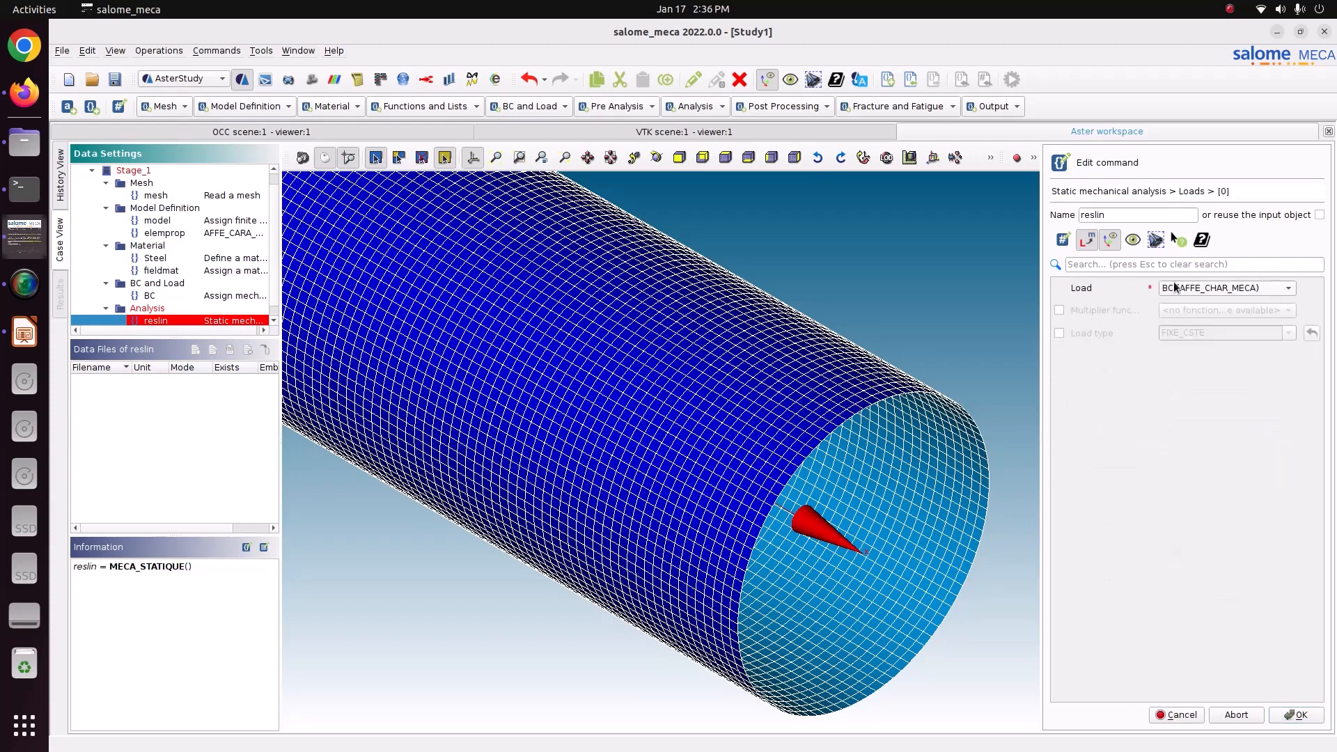
pyautogui.click(1297, 718)
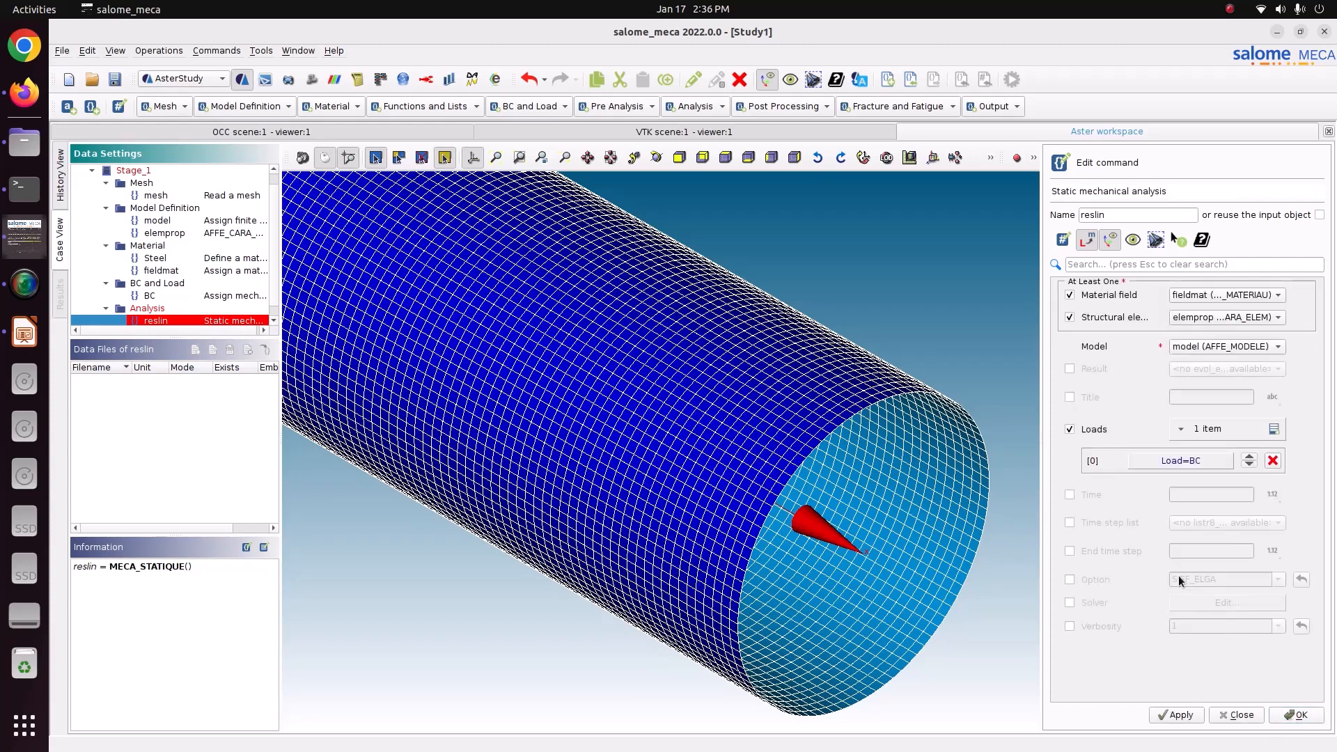
pyautogui.click(1191, 725)
pyautogui.click(1285, 715)
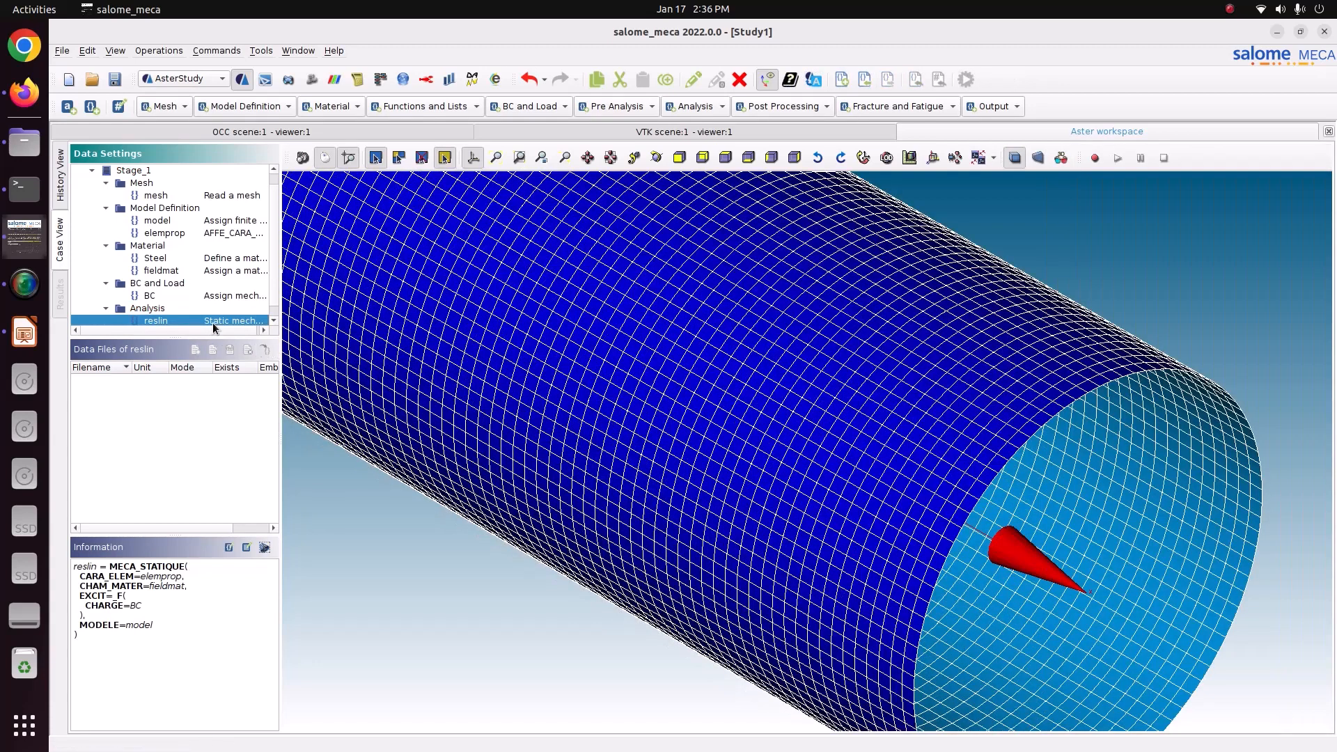
# Add a CALC_CHAMP post-processing command with CONTRAINTE and CRITERES enabled, choosing SIGM_ELGA and SIGM_ELNO as the stress fields.
pyautogui.click(782, 105)
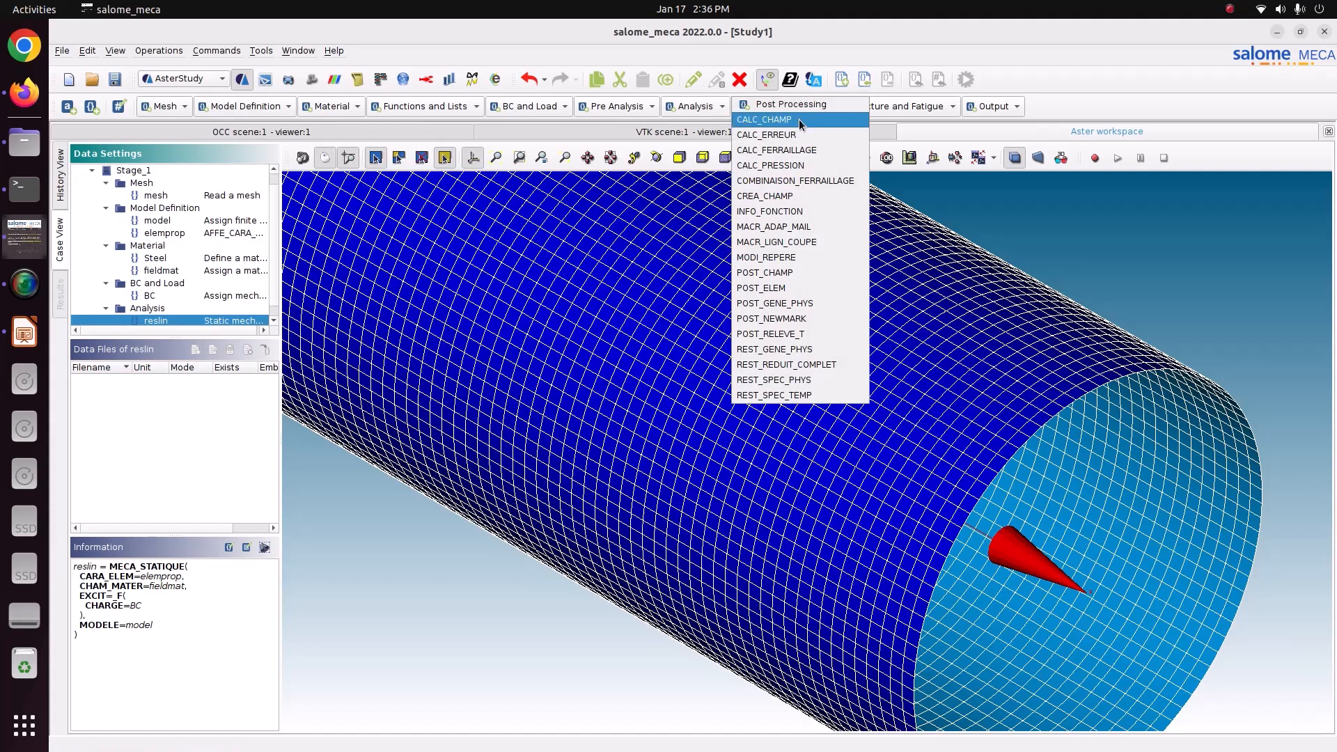
pyautogui.click(800, 121)
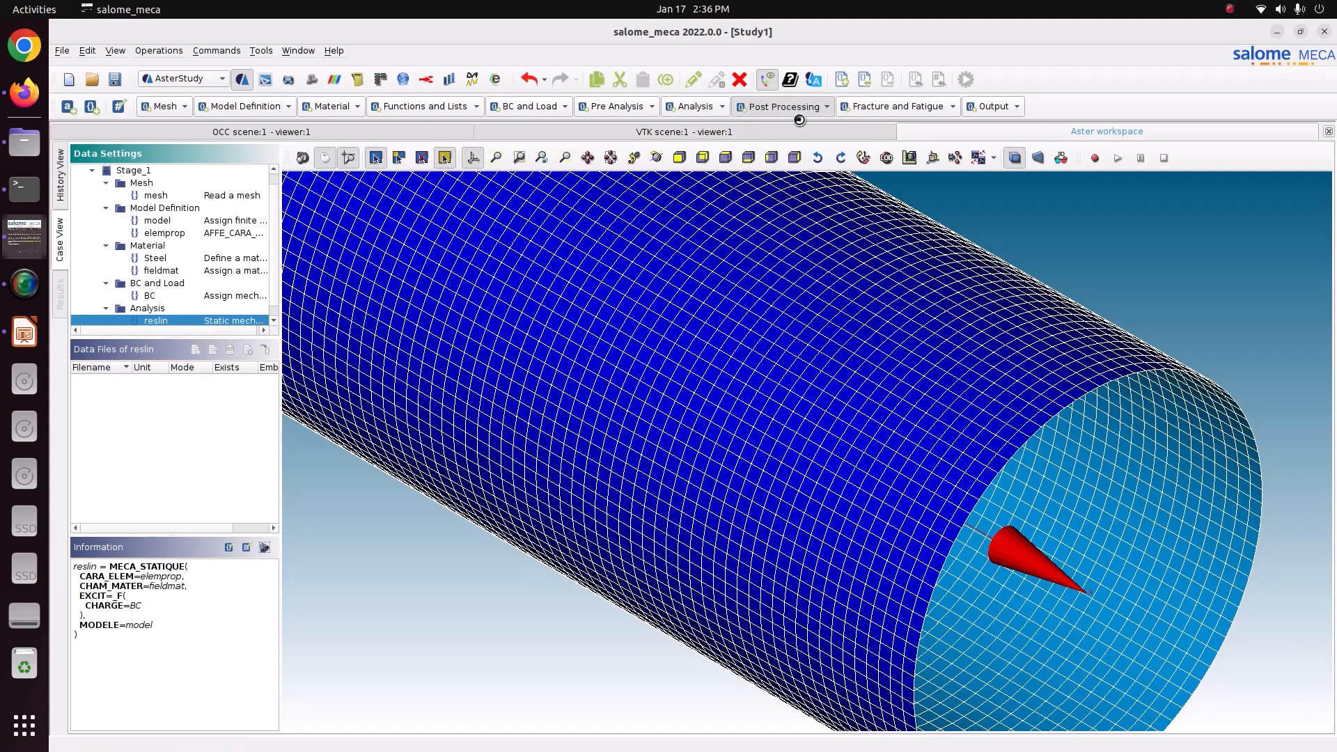
pyautogui.click(1092, 307)
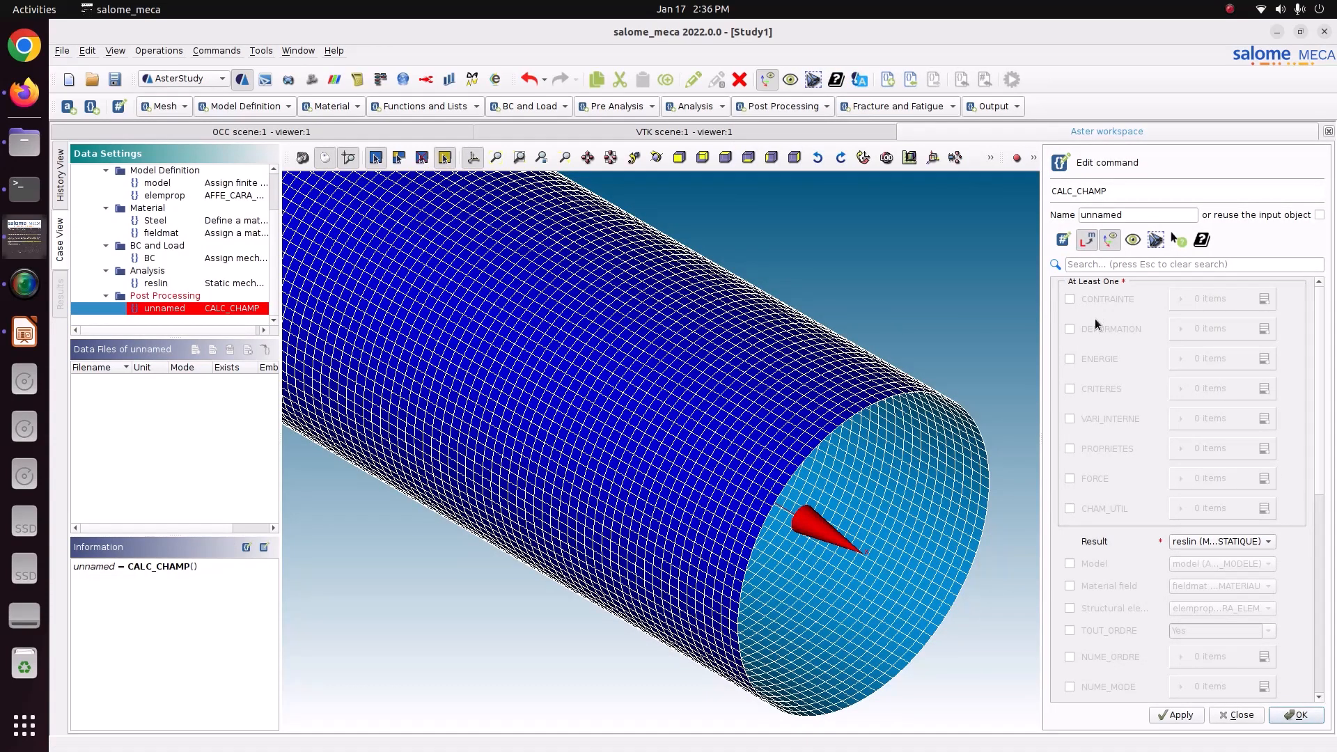
pyautogui.click(1101, 391)
pyautogui.click(1264, 299)
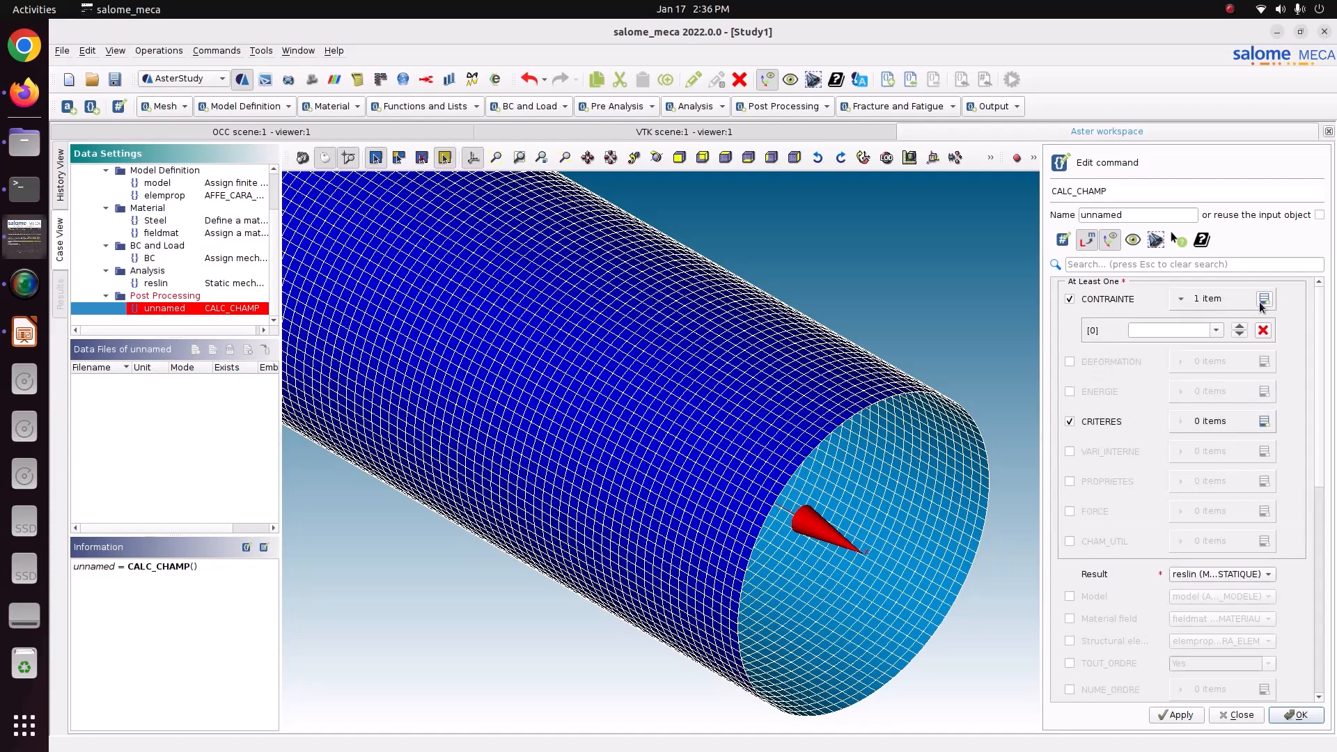
pyautogui.click(1264, 299)
pyautogui.click(1217, 330)
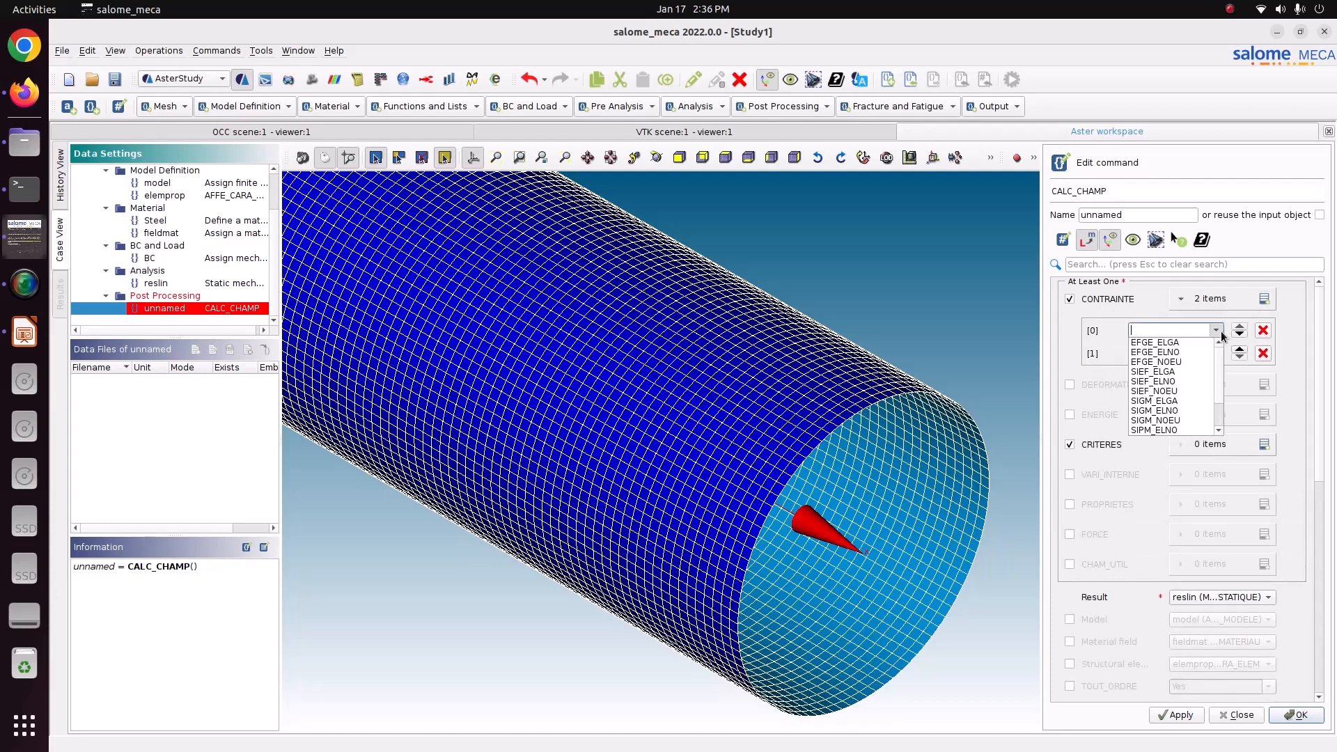
pyautogui.click(1171, 403)
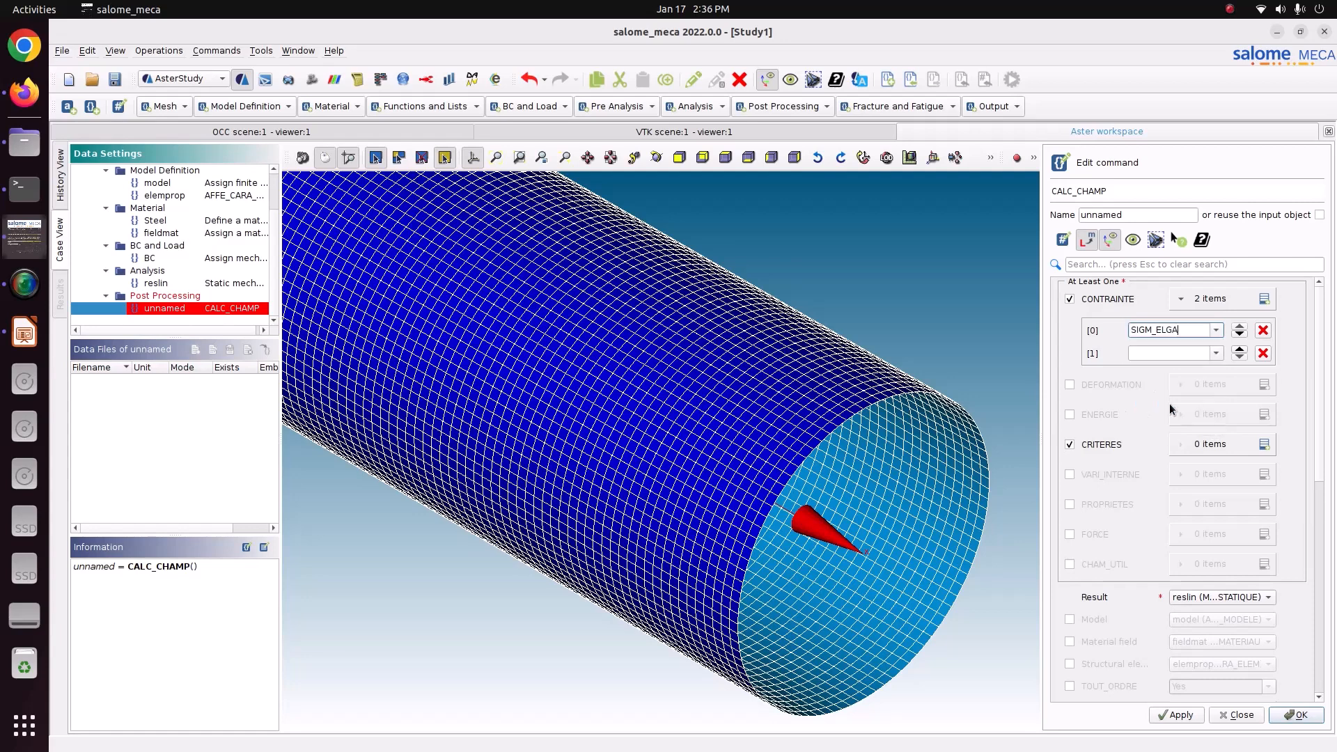
pyautogui.click(1222, 357)
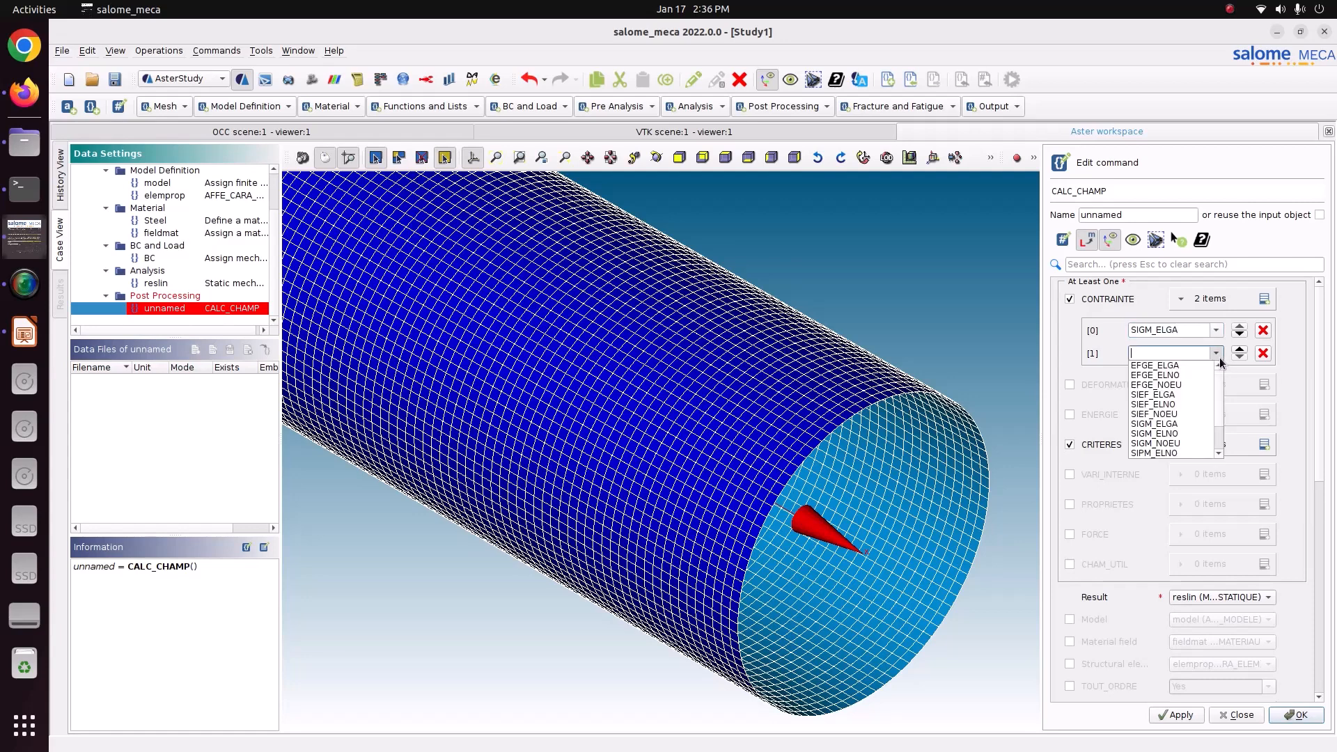
pyautogui.click(1175, 434)
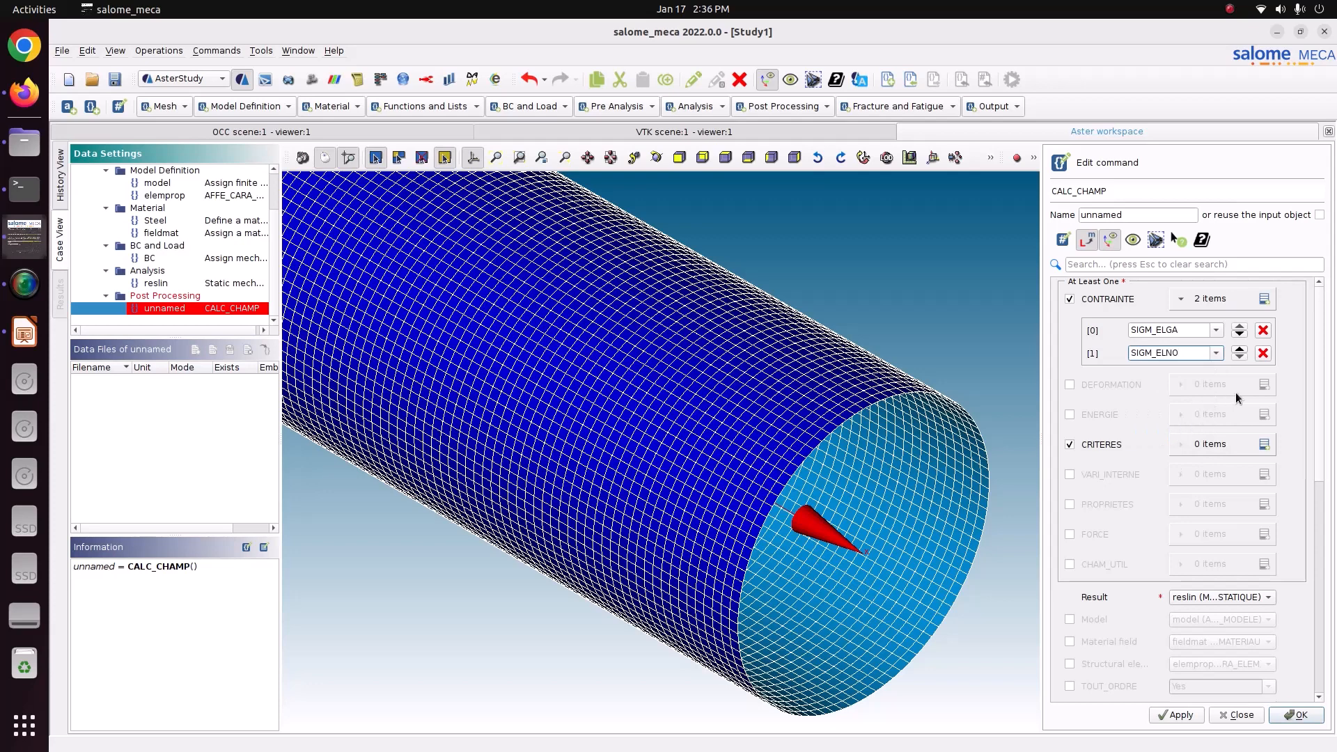
# Add SIEQ_ELGA and SIEQ_ELNO as the two CRITERES fields of the CALC_CHAMP command.
pyautogui.click(1264, 445)
pyautogui.click(1216, 475)
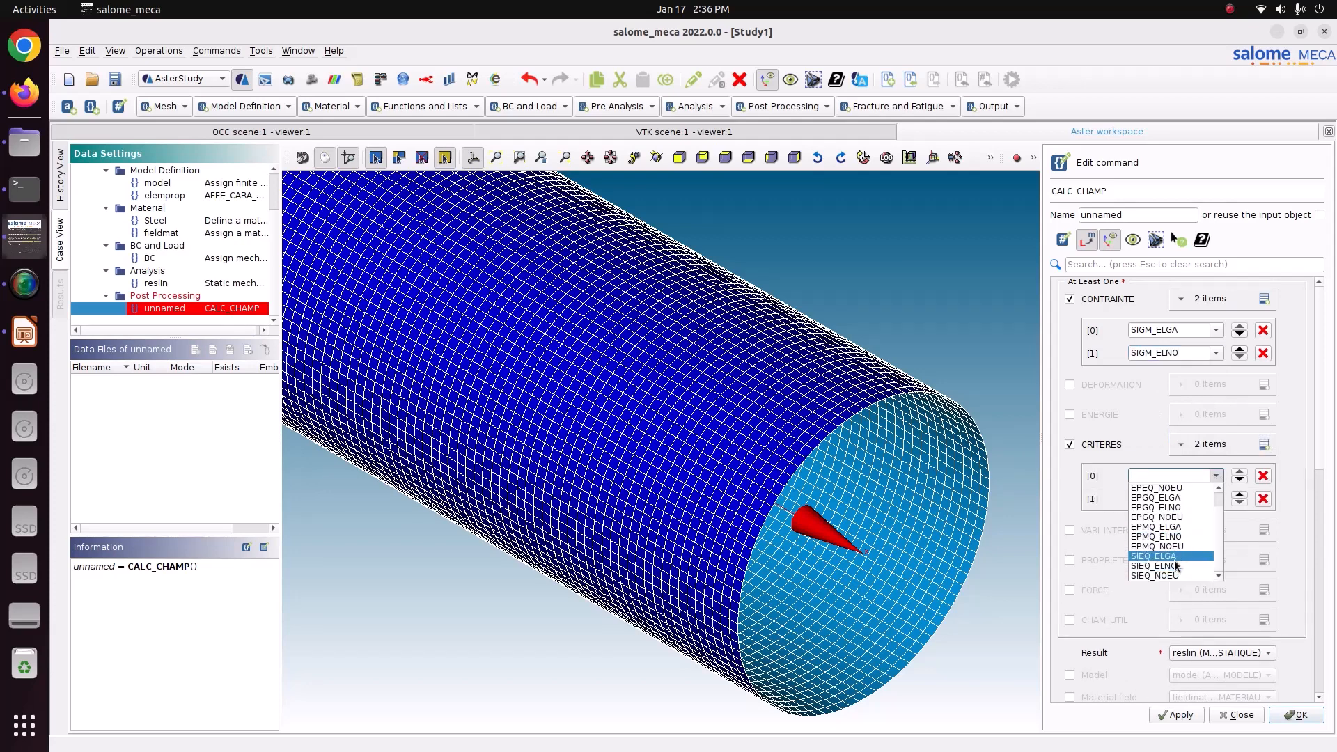
pyautogui.click(1175, 558)
pyautogui.click(1216, 498)
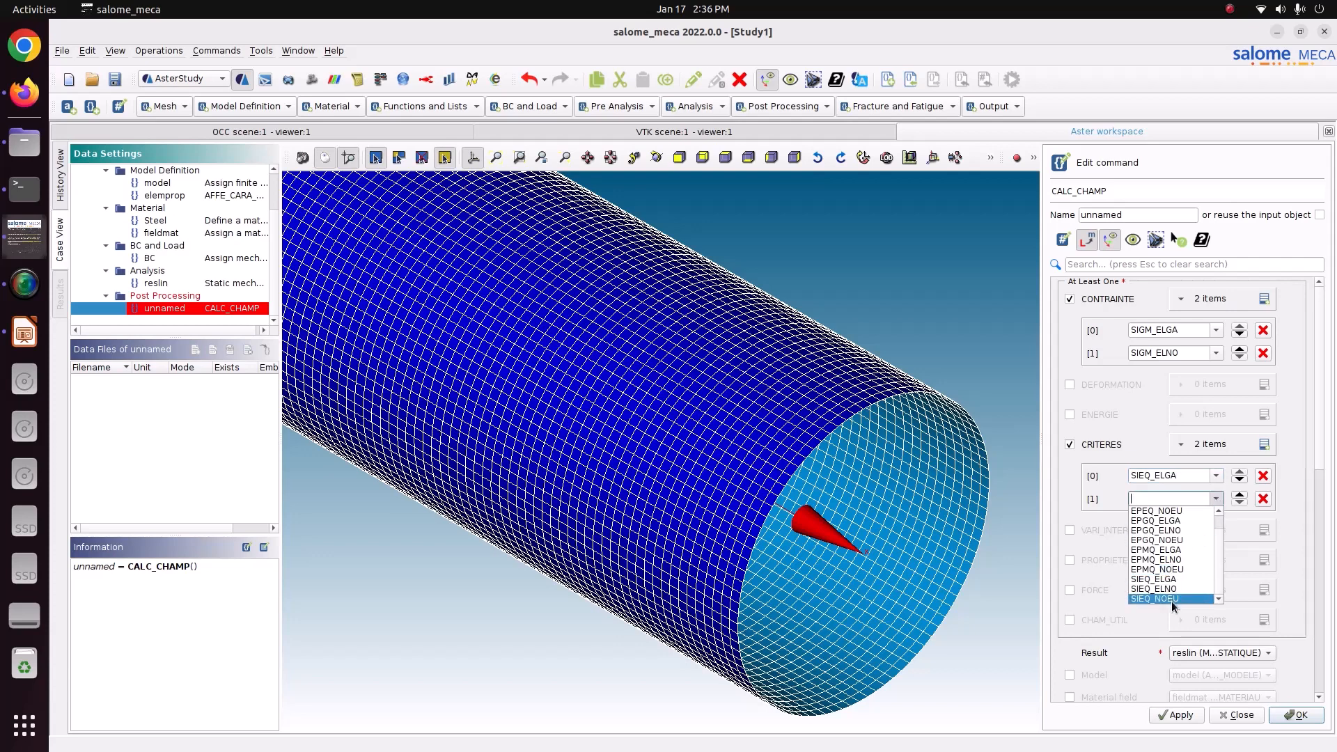
pyautogui.click(1174, 589)
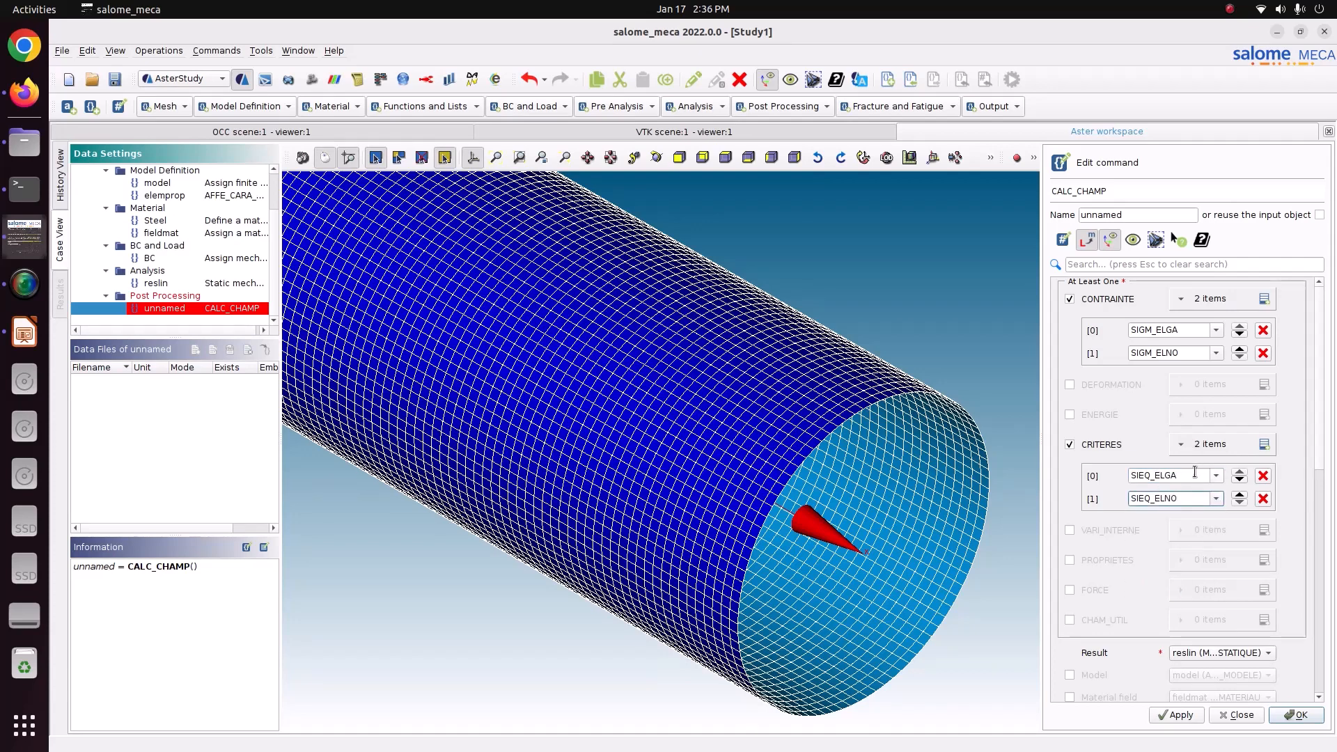
pyautogui.doubleClick(1182, 499)
# Enable the model, fieldmat material field and elemprop structural elements in CALC_CHAMP, and store it reusing the input object reslin.
pyautogui.click(1095, 675)
pyautogui.click(1108, 697)
pyautogui.scroll(-3, 1163, 697)
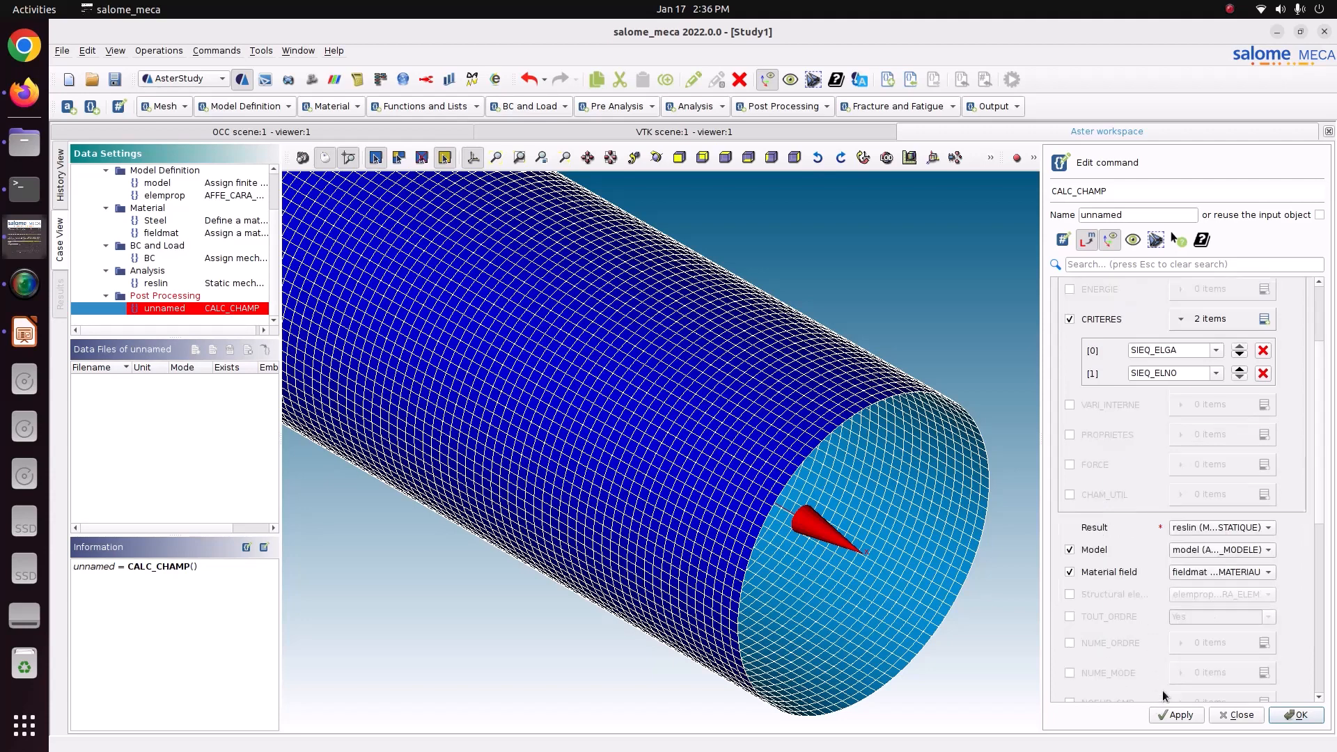
pyautogui.click(1186, 716)
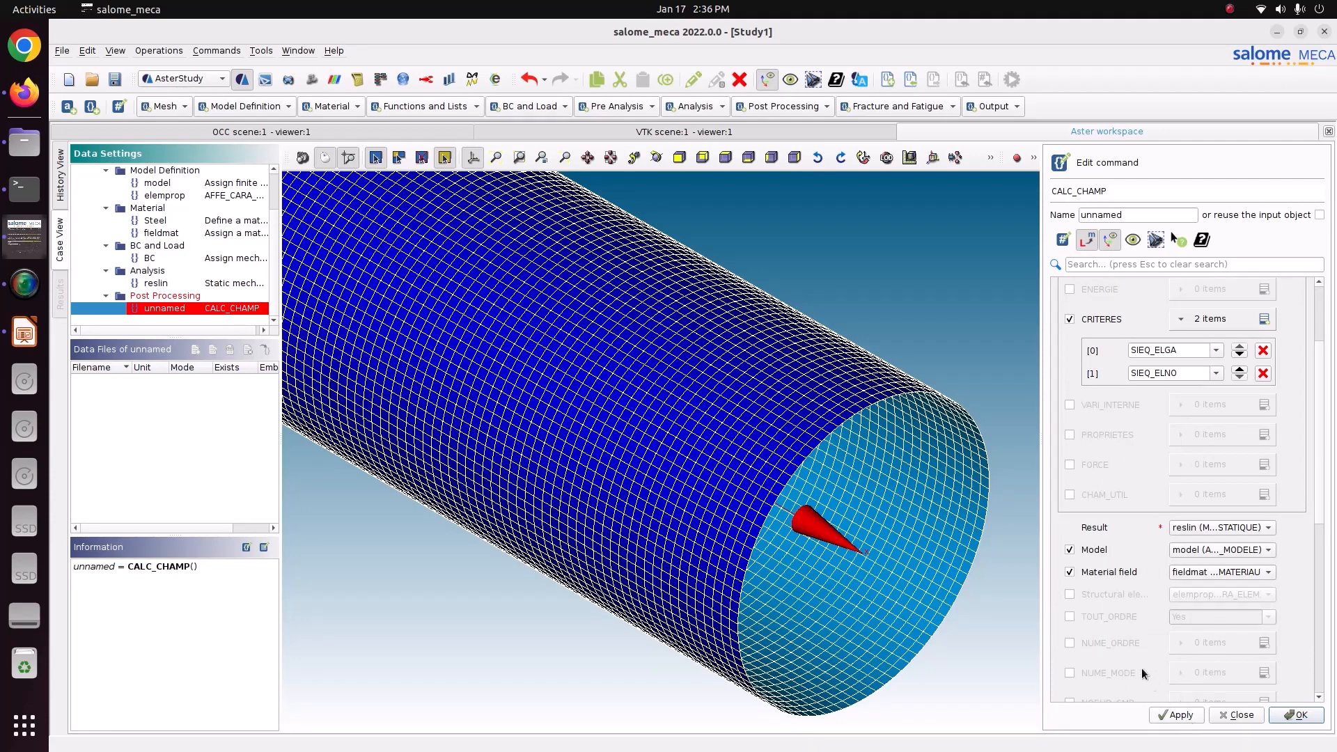
pyautogui.click(1107, 598)
pyautogui.click(1177, 715)
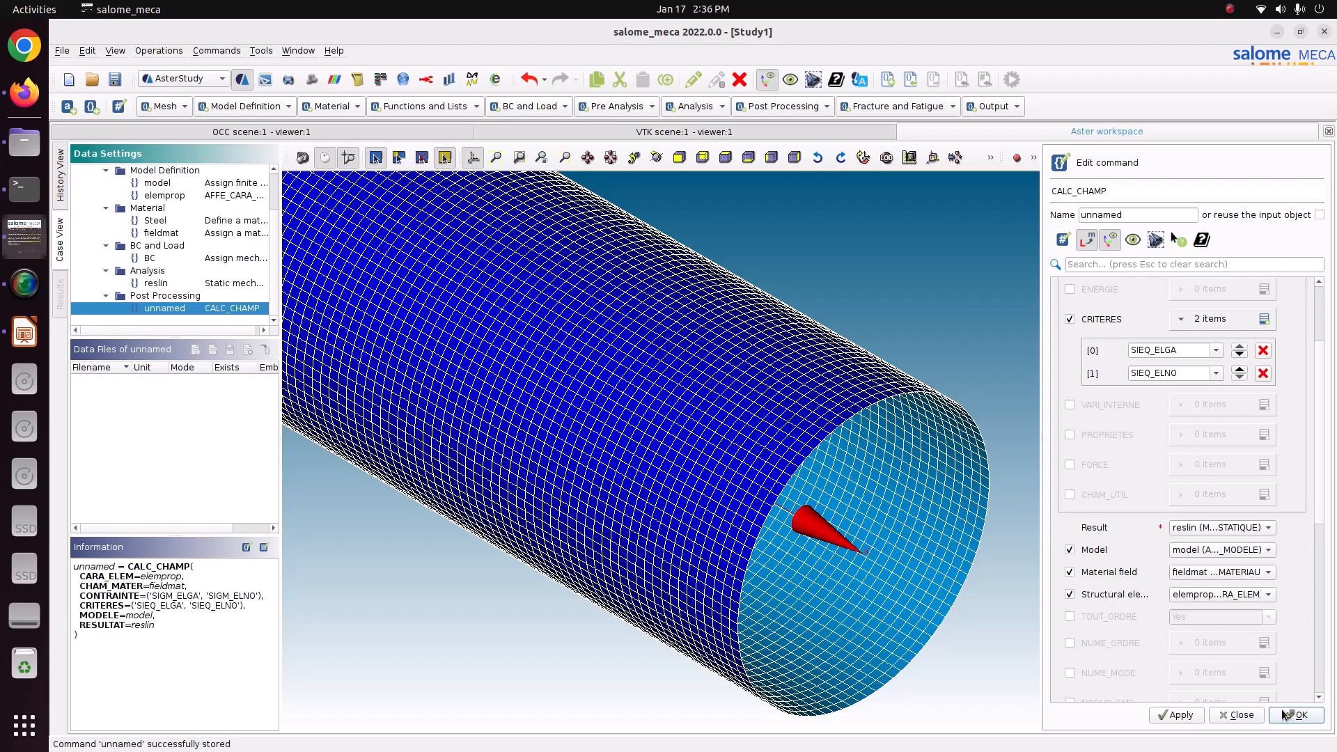
pyautogui.click(1285, 714)
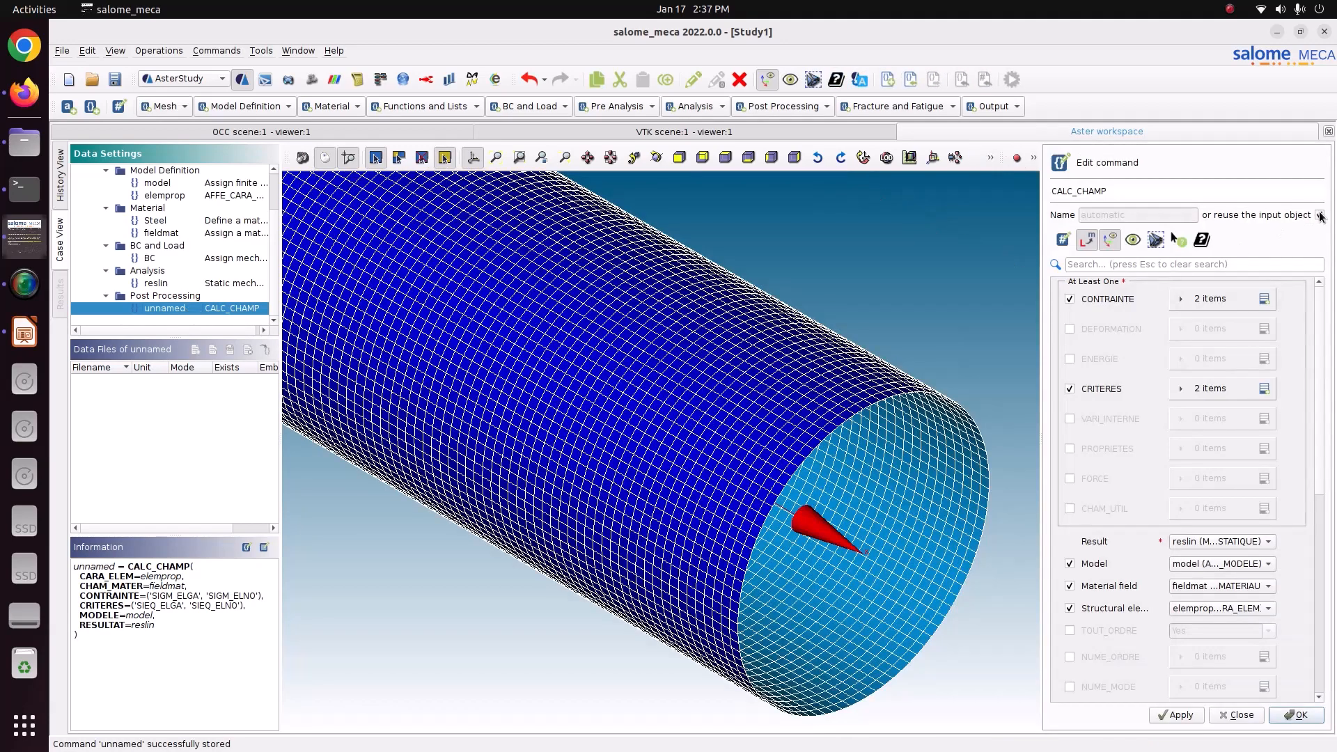
pyautogui.click(1299, 717)
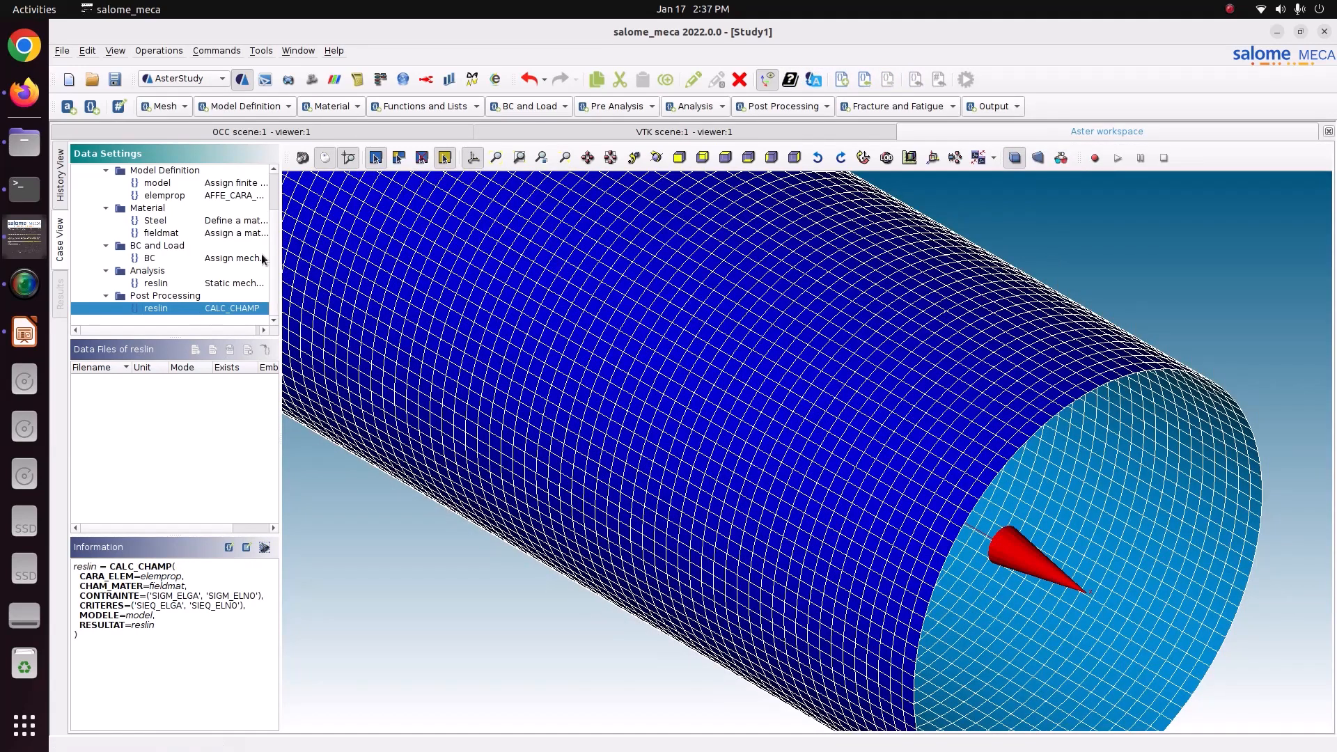
# Add a Set output results command writing to result.rmed in the 74_Pressure_shell_element folder.
pyautogui.click(1010, 107)
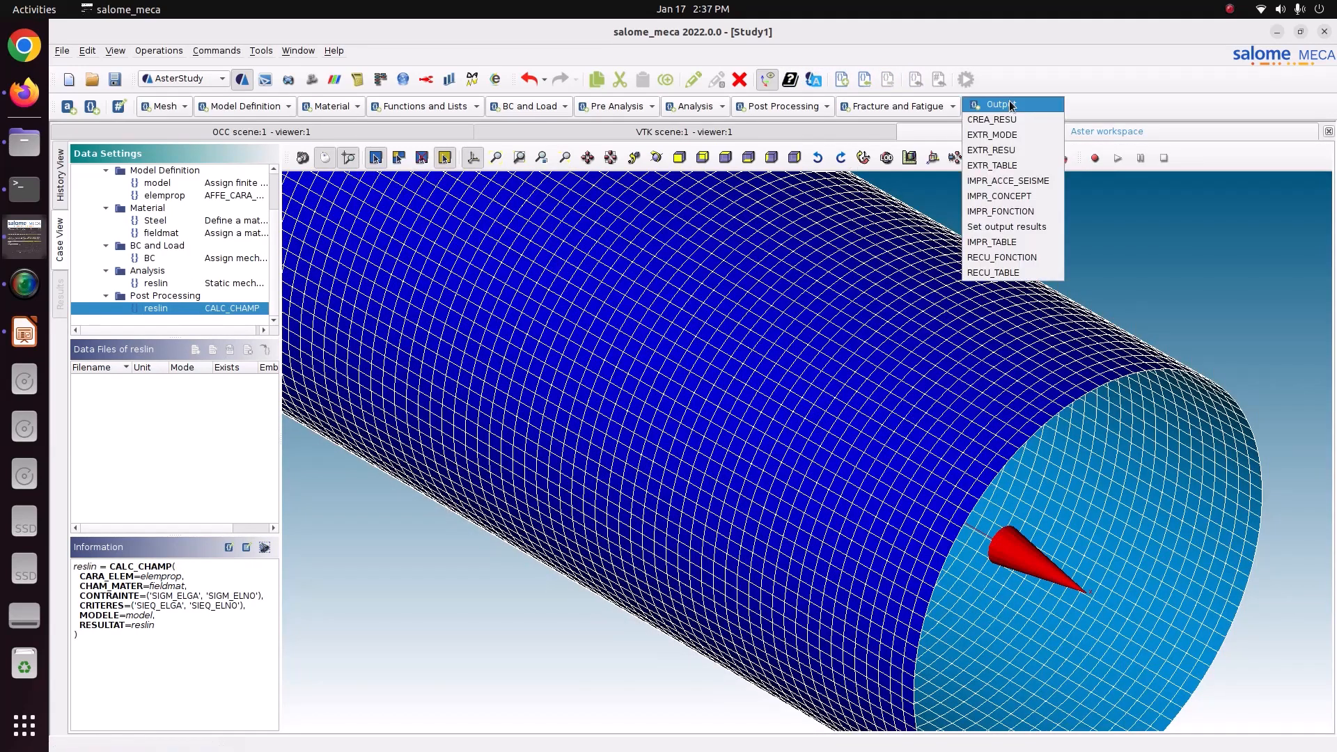
pyautogui.click(1015, 231)
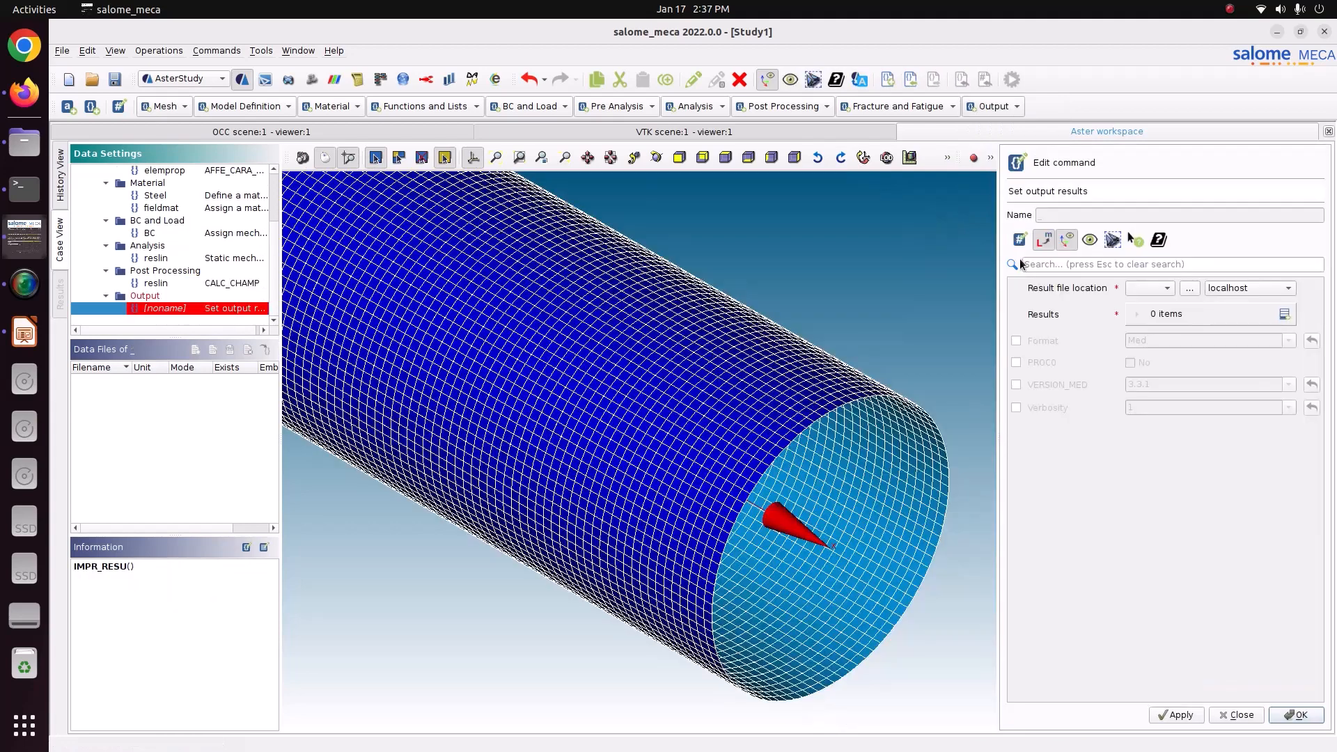
pyautogui.click(1190, 287)
pyautogui.doubleClick(584, 305)
pyautogui.scroll(-5, 593, 404)
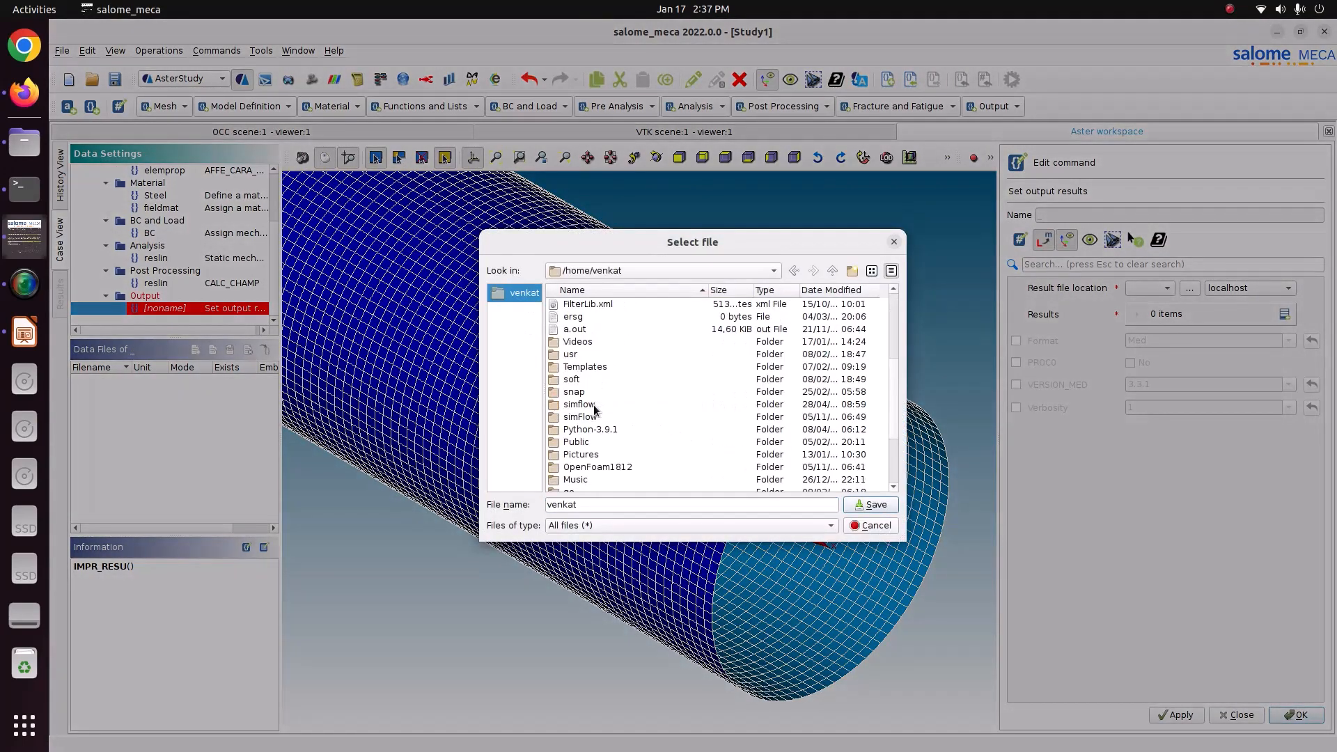
pyautogui.doubleClick(597, 456)
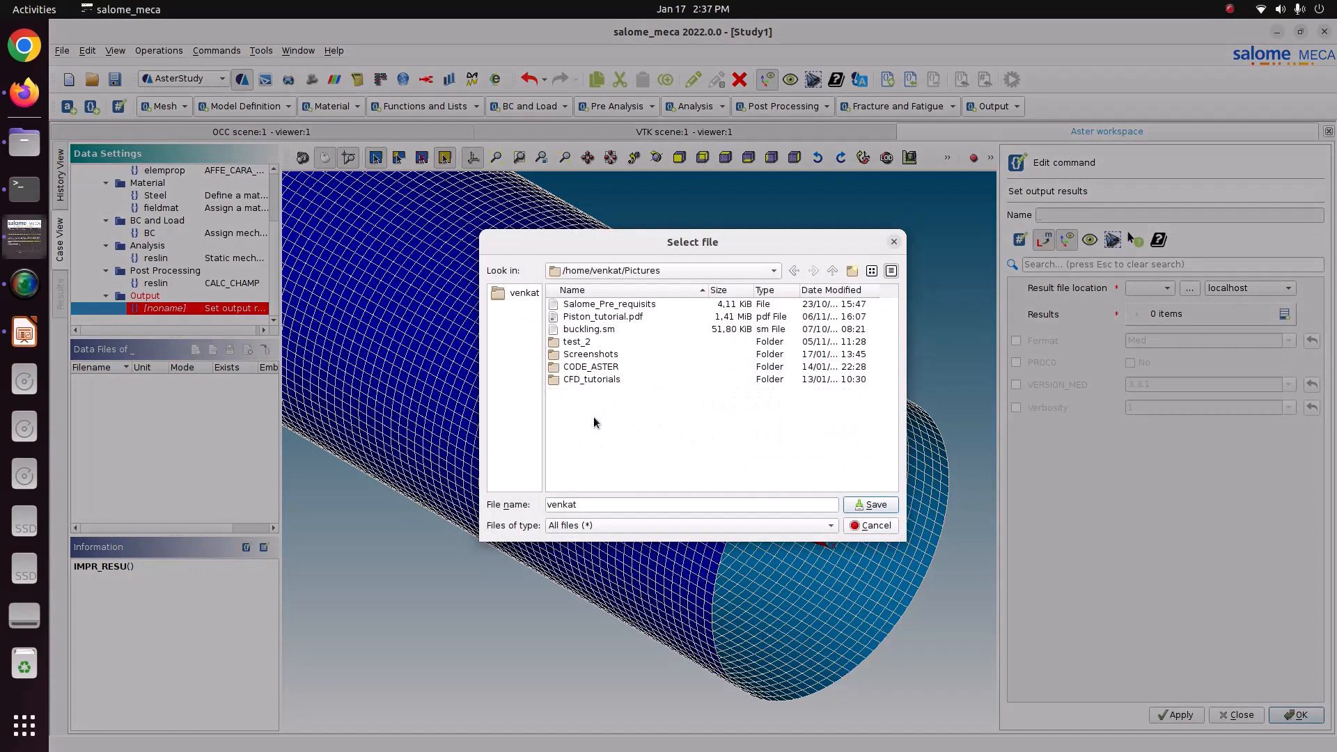
pyautogui.doubleClick(594, 368)
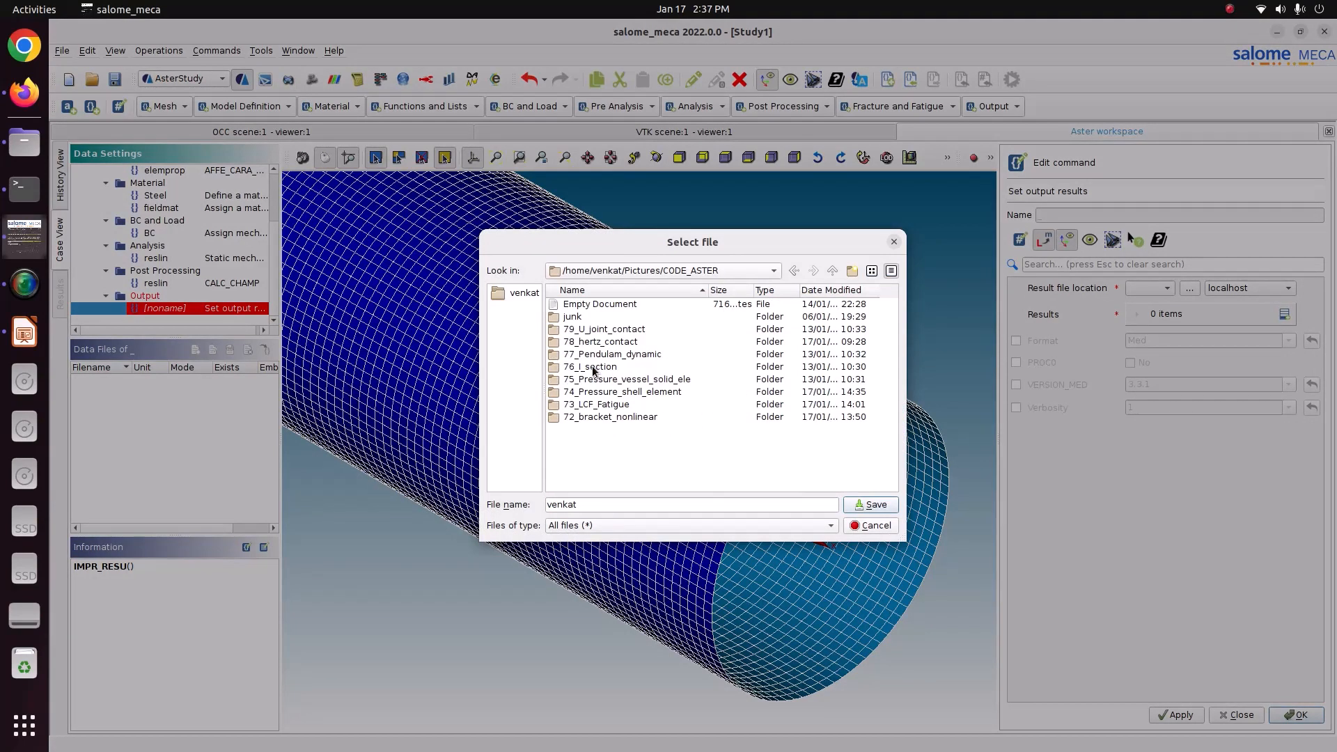
pyautogui.doubleClick(607, 392)
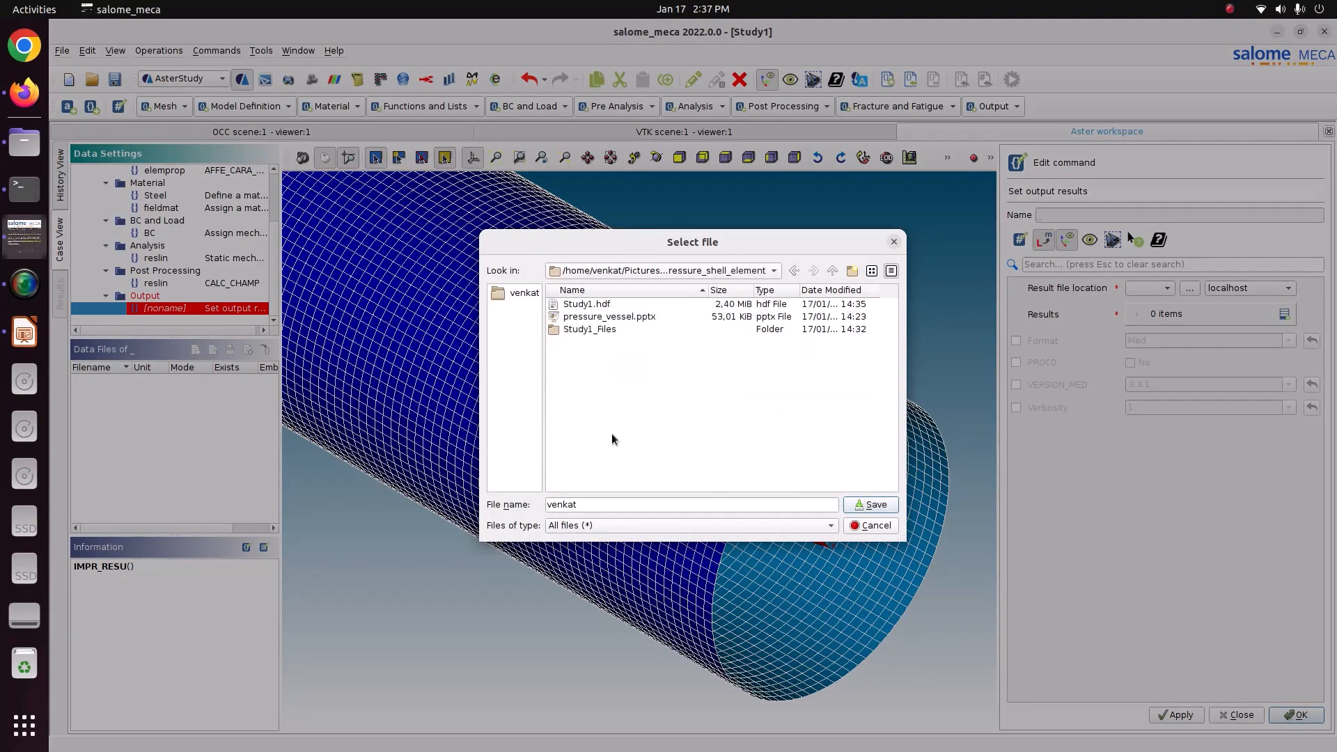
pyautogui.doubleClick(601, 500)
pyautogui.write('result.r')
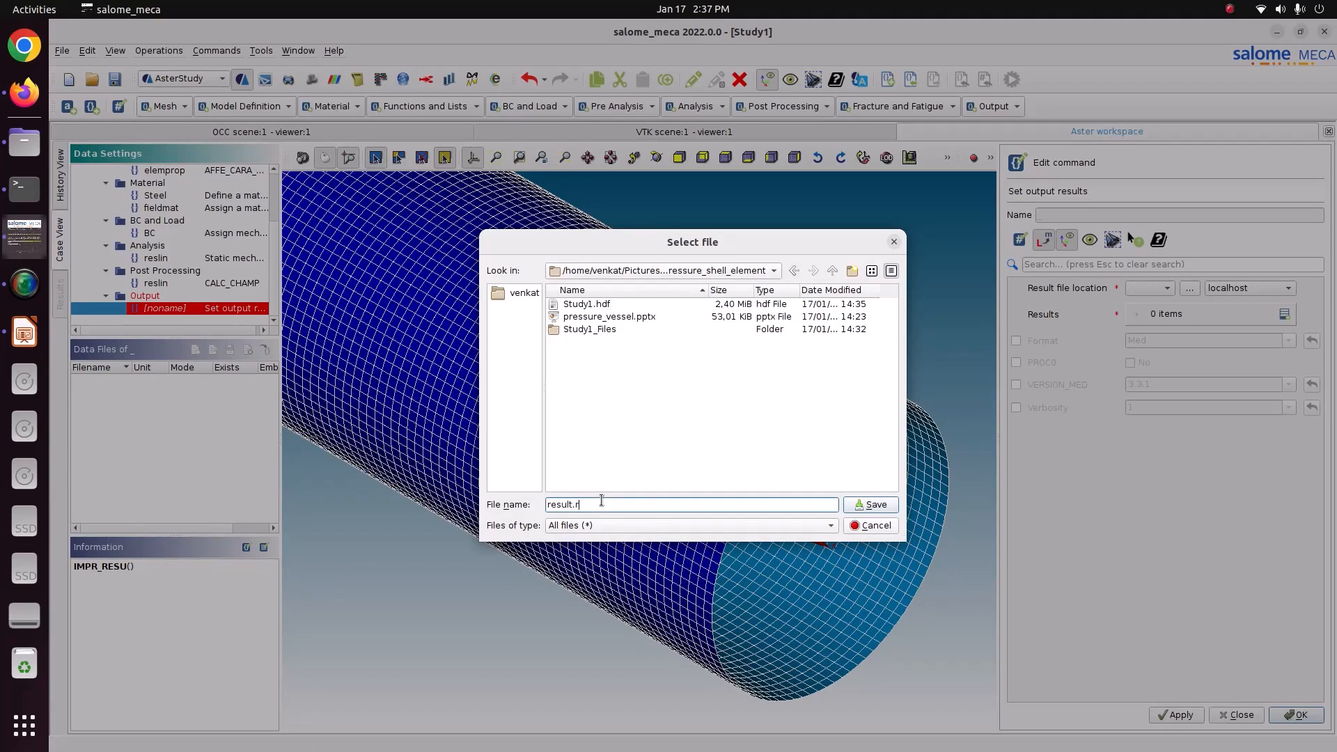
pyautogui.write('med')
pyautogui.click(881, 511)
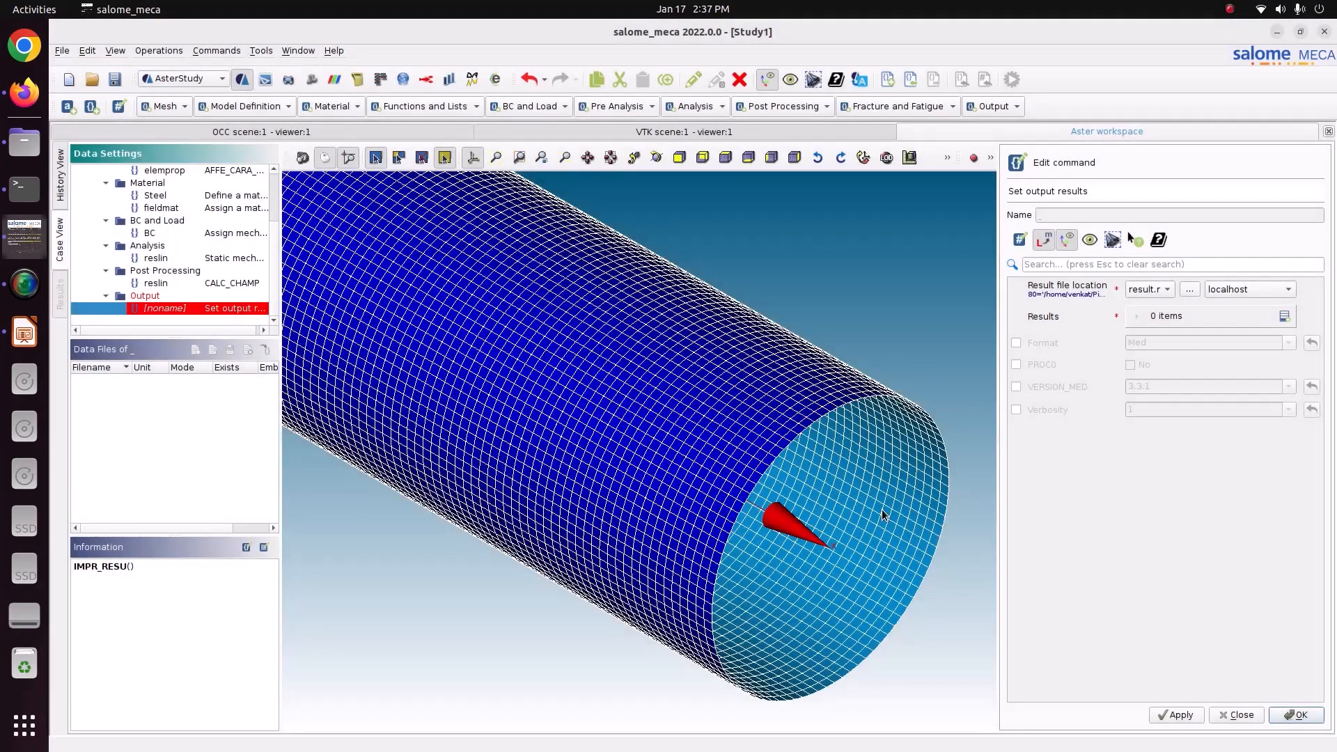
# Set the output format to Med and add a results item using the mesh and the CALC_CHAMP result reslin.
pyautogui.click(1040, 346)
pyautogui.click(1279, 318)
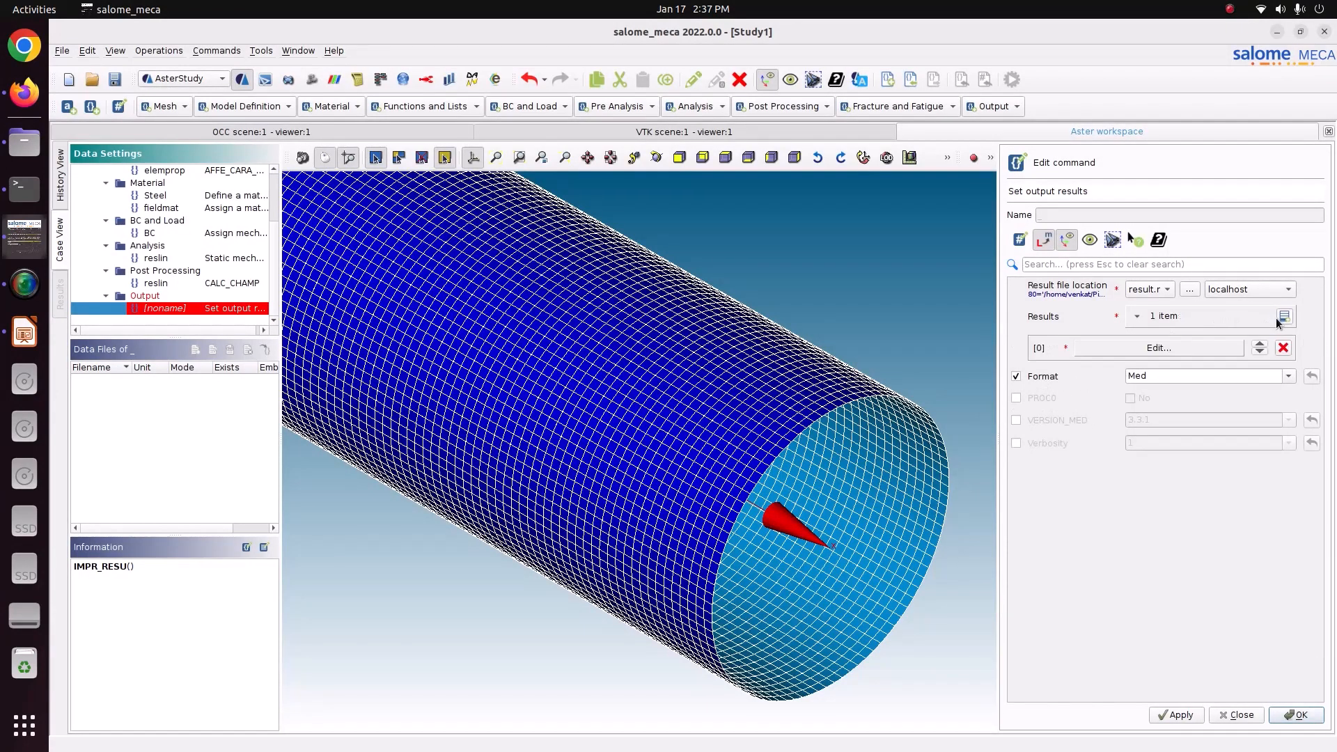
pyautogui.click(1159, 347)
pyautogui.click(1049, 294)
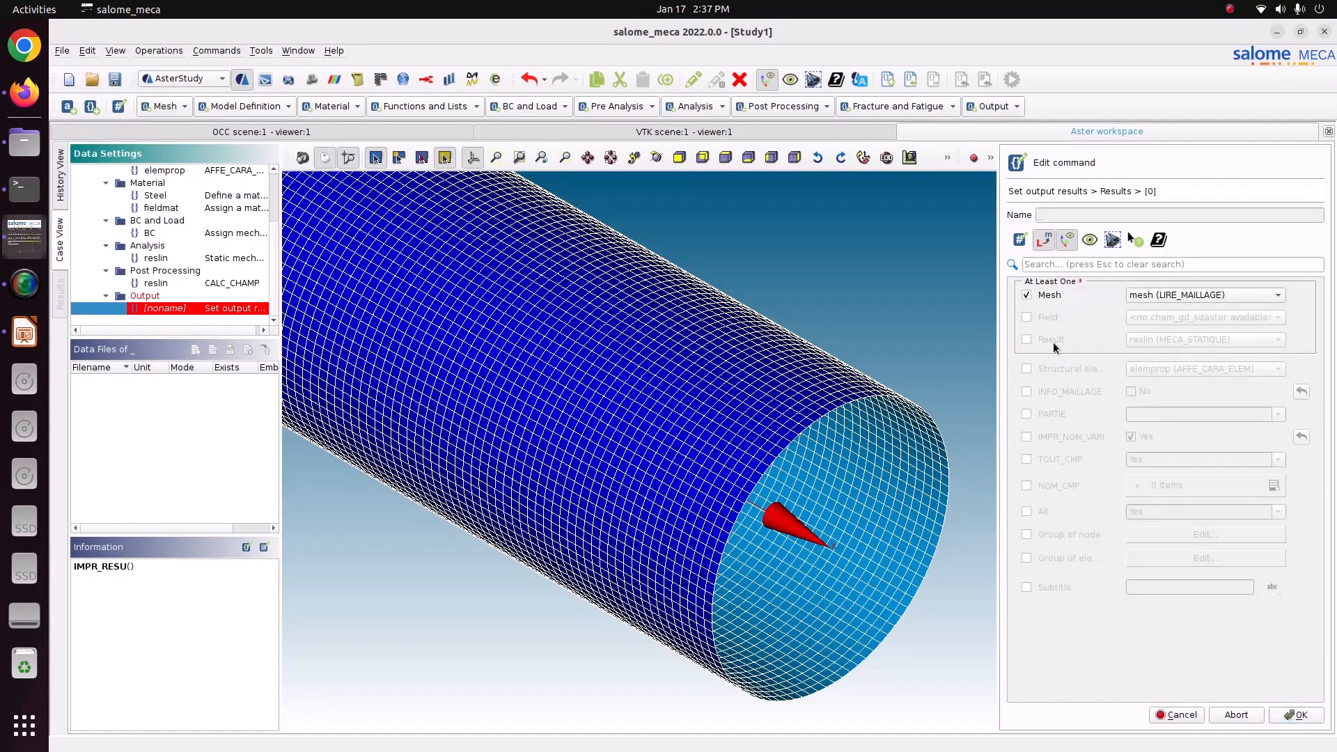
pyautogui.click(1051, 340)
pyautogui.click(1184, 340)
pyautogui.click(1170, 355)
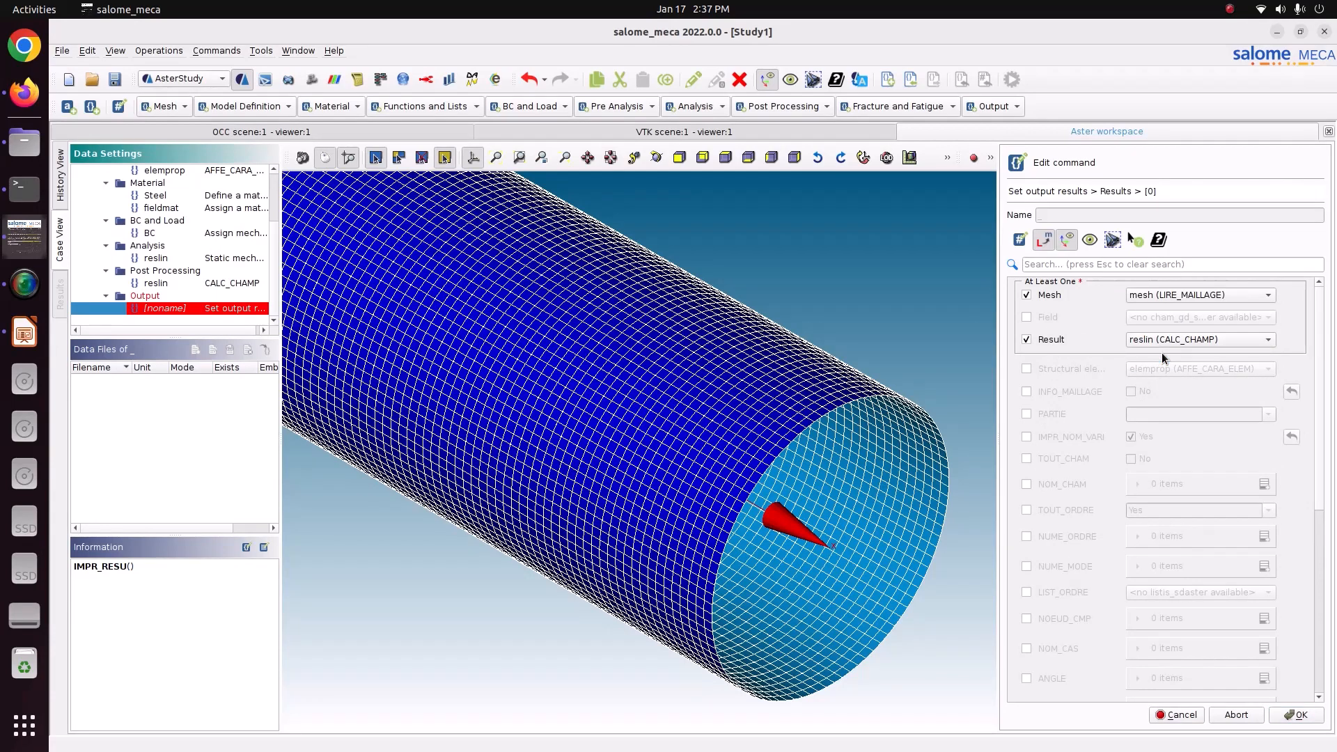
# Include the elemprop structural elements and set TOUT_CHAM to Yes in the results item, store the output command and save the study.
pyautogui.click(1065, 369)
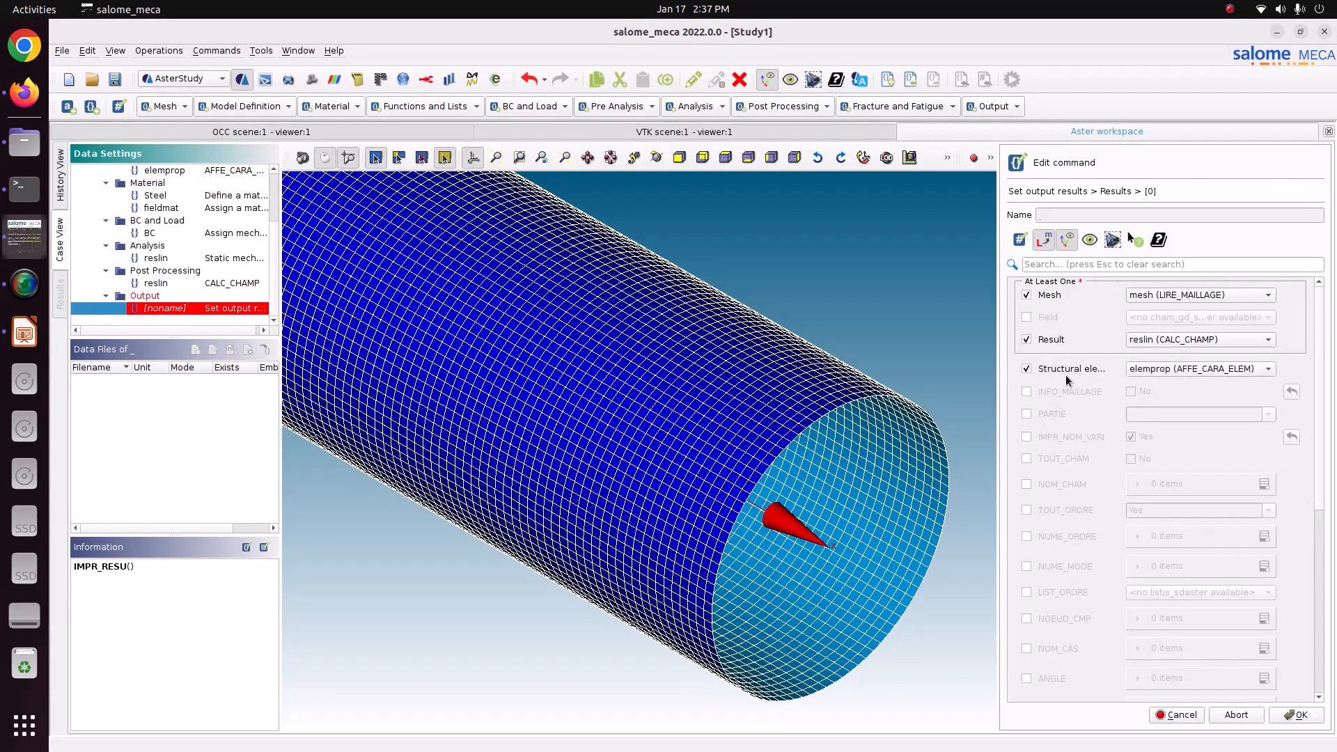
pyautogui.click(1056, 457)
pyautogui.click(1132, 459)
pyautogui.click(1296, 718)
pyautogui.click(1178, 718)
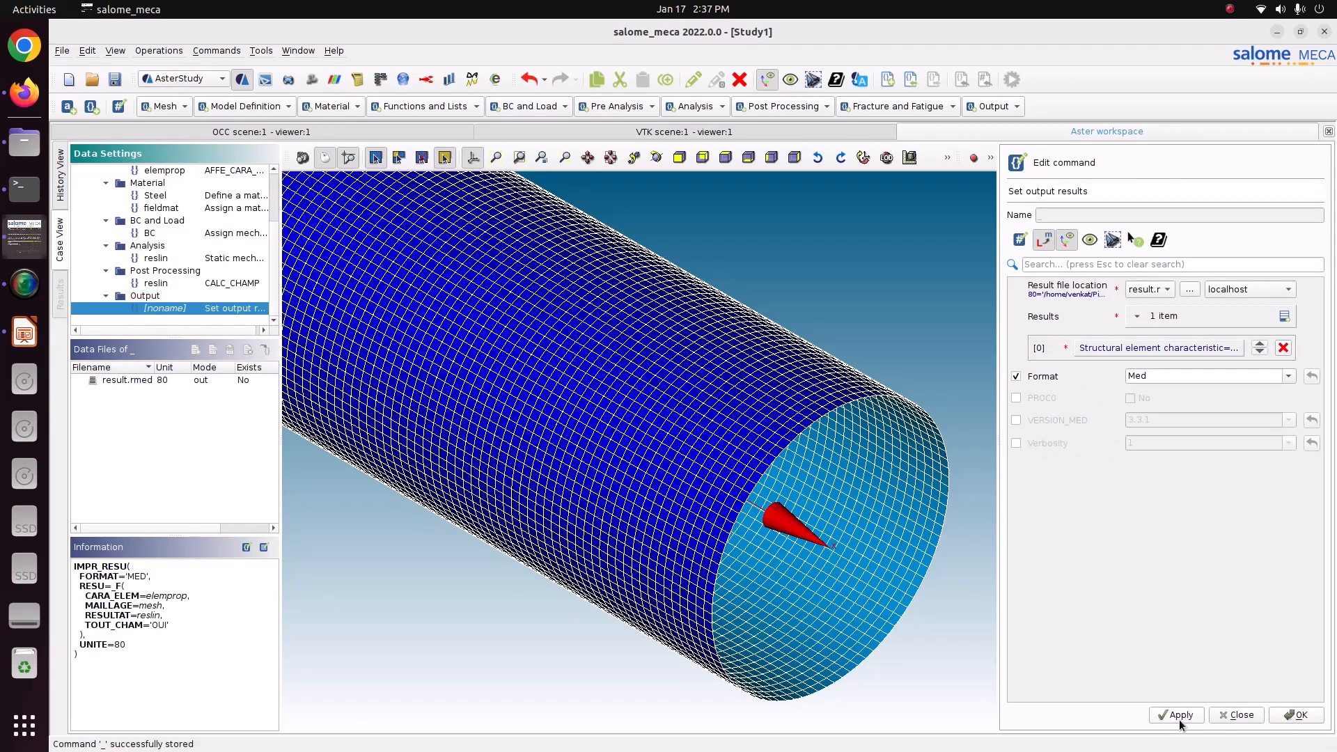
pyautogui.click(1299, 718)
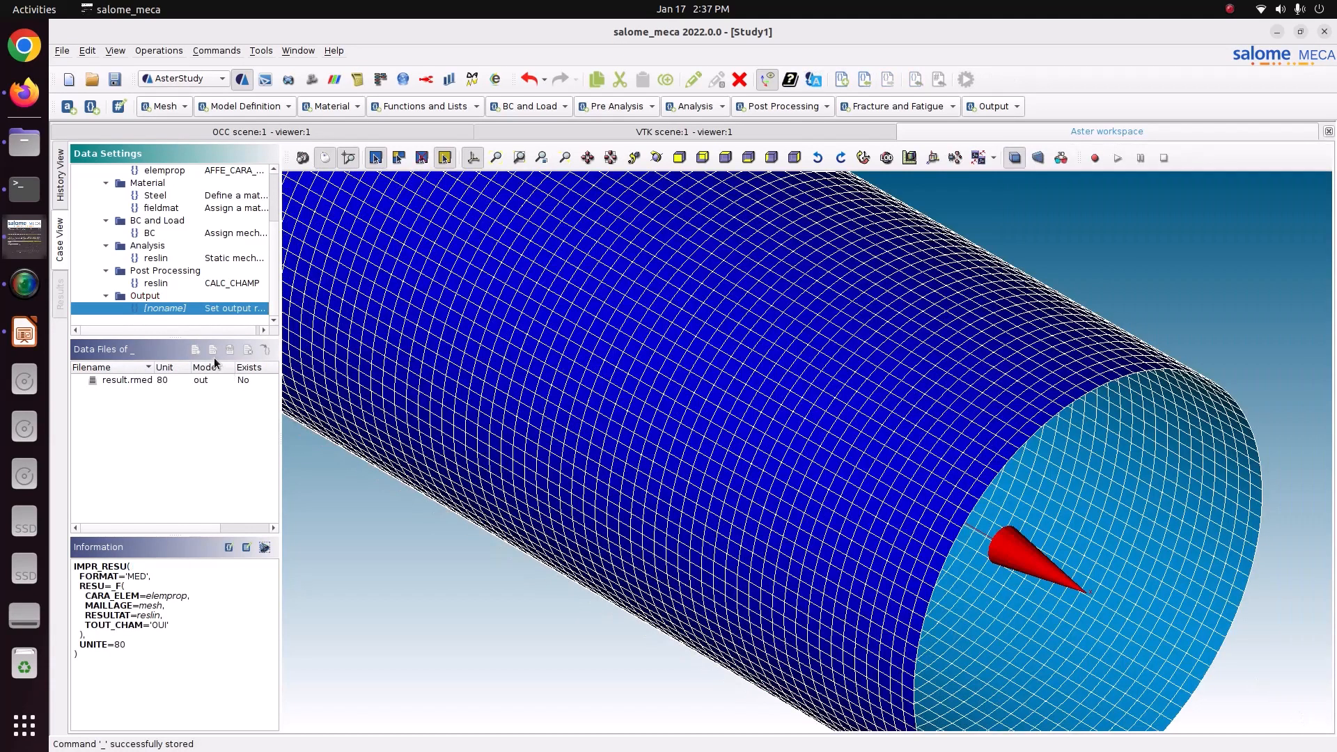
pyautogui.click(115, 80)
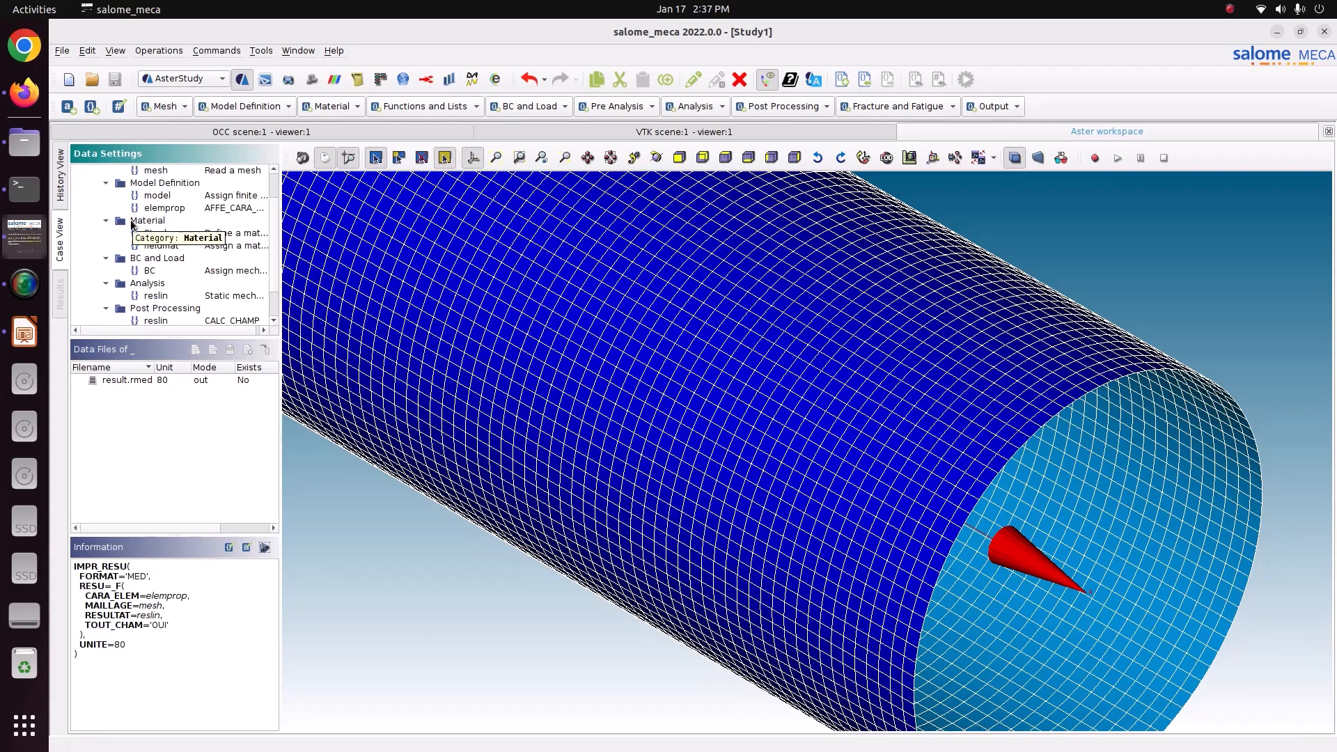
# Run Stage_1 of the current case with memory set to 2048 and auto refresh every 5 s.
pyautogui.click(60, 186)
pyautogui.click(433, 172)
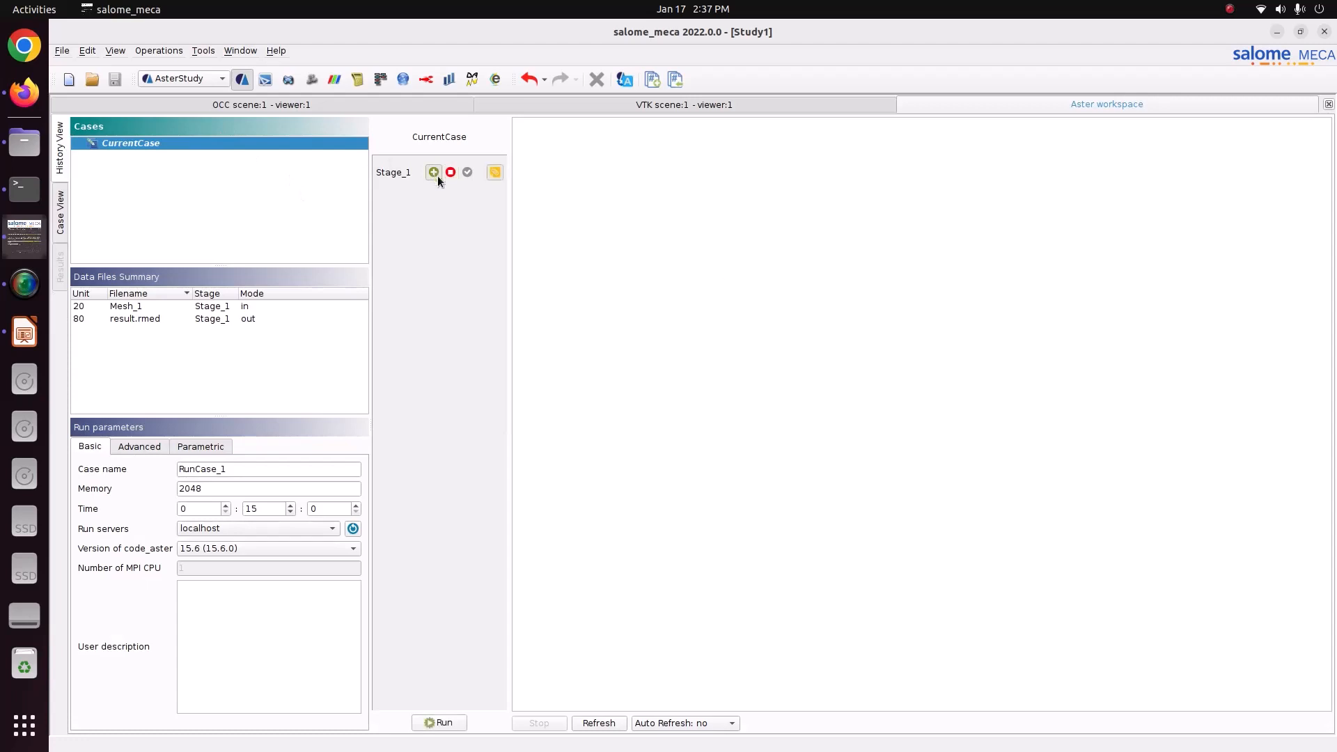
pyautogui.doubleClick(250, 493)
pyautogui.write('2048')
pyautogui.click(674, 725)
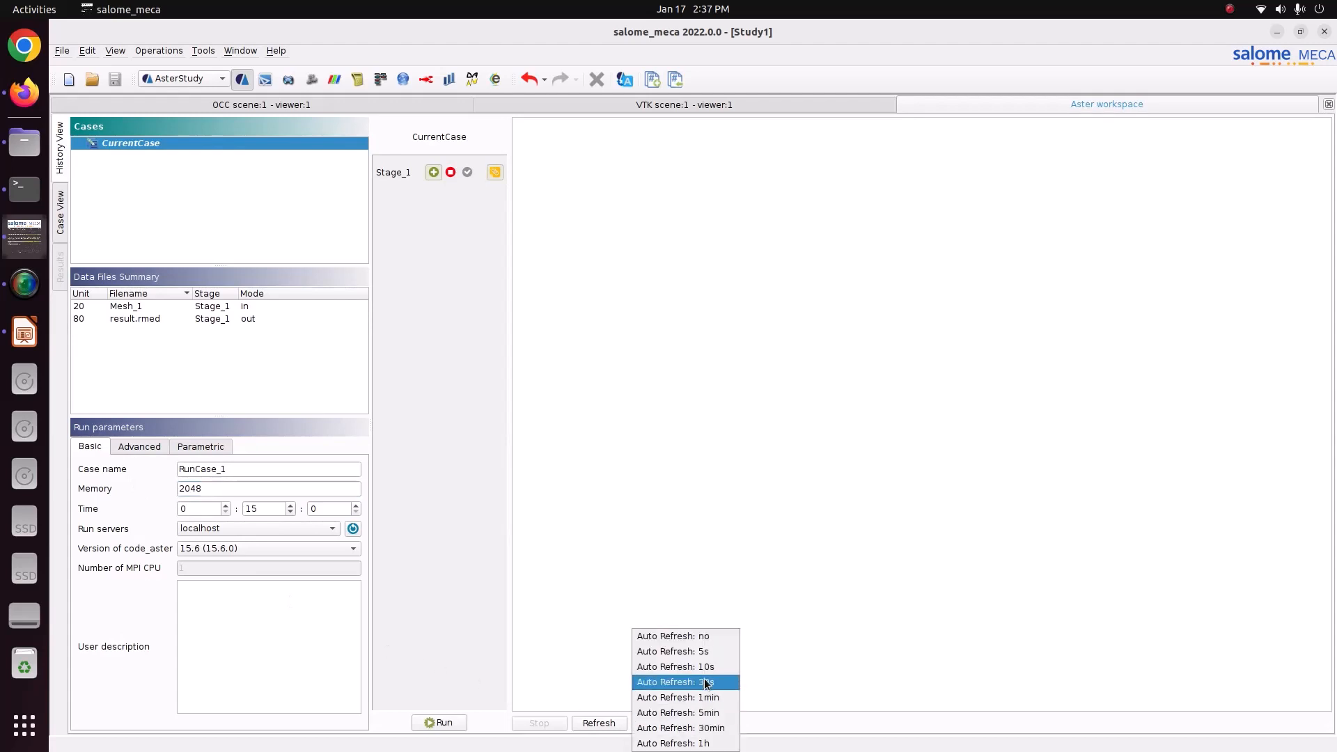
pyautogui.click(698, 655)
pyautogui.click(438, 723)
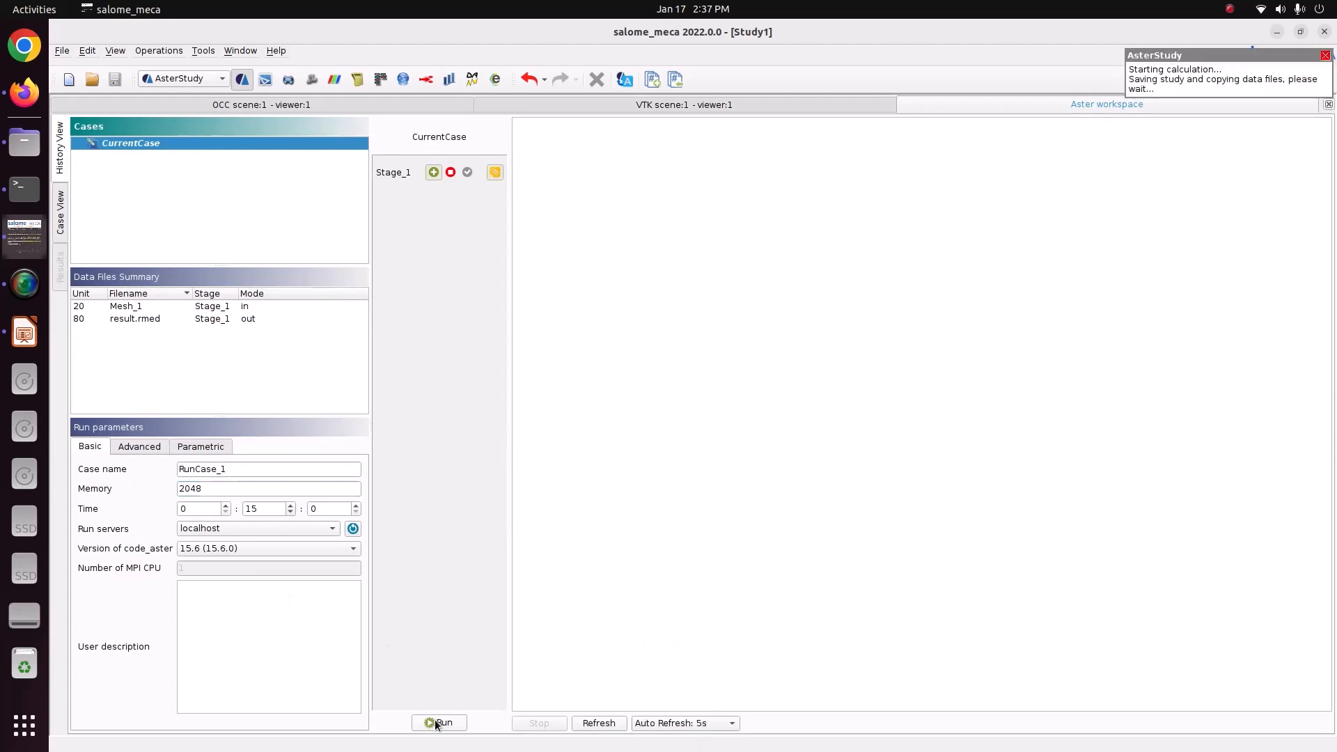
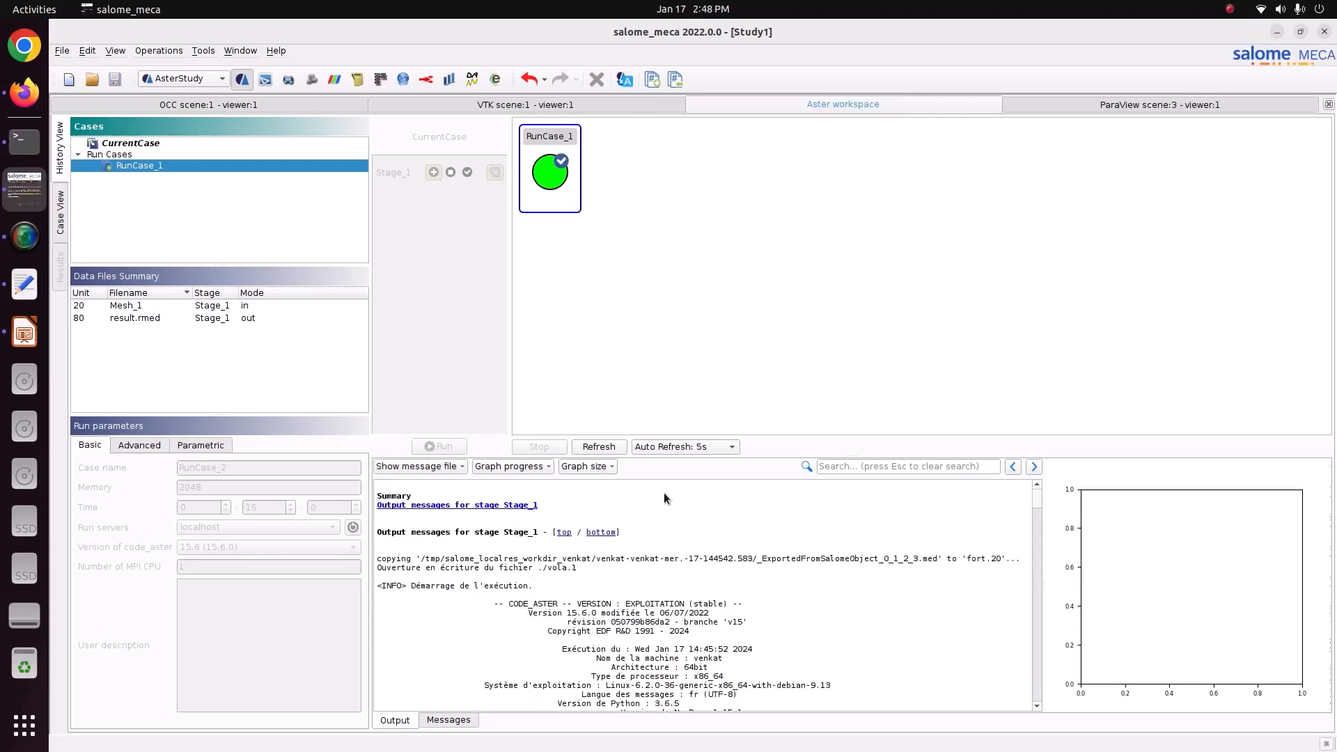
# Open the result.rmed output of RunCase_1 for post-processing and view the deformed displacement of the vessel.
pyautogui.click(151, 319)
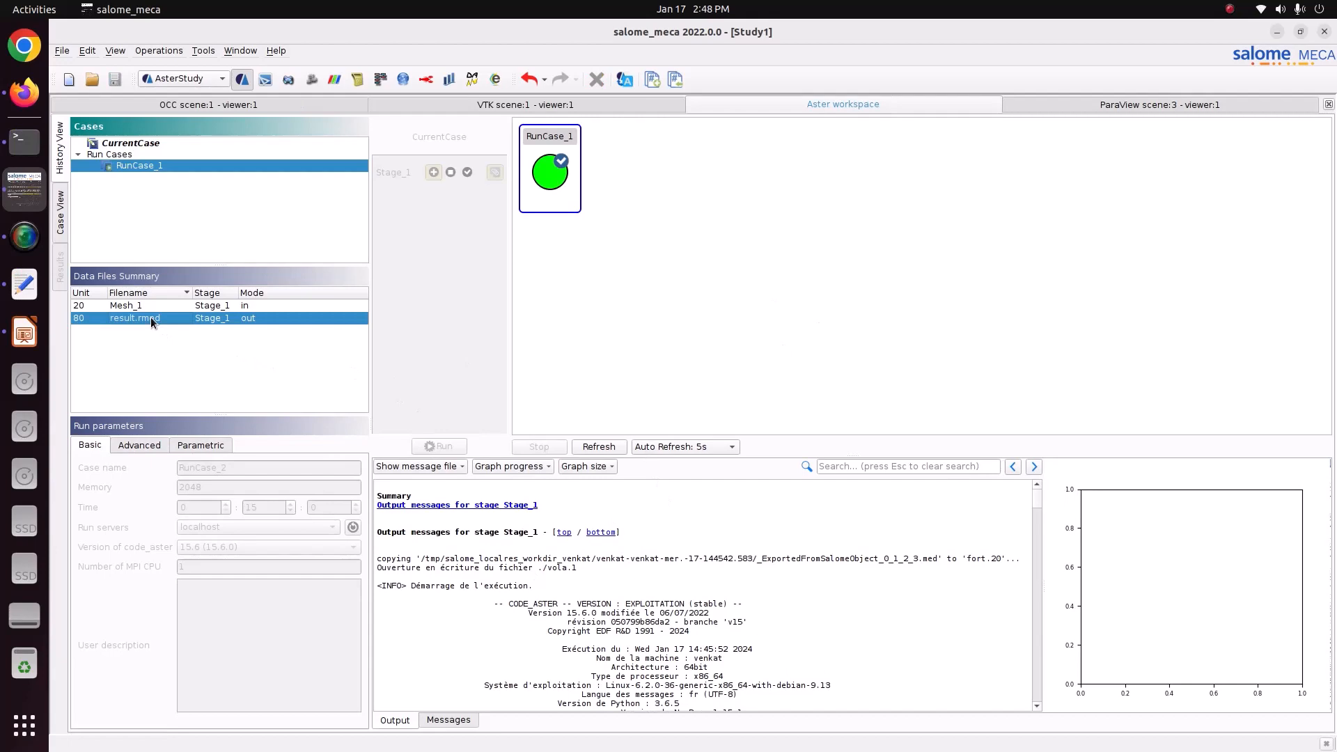
pyautogui.rightClick(150, 318)
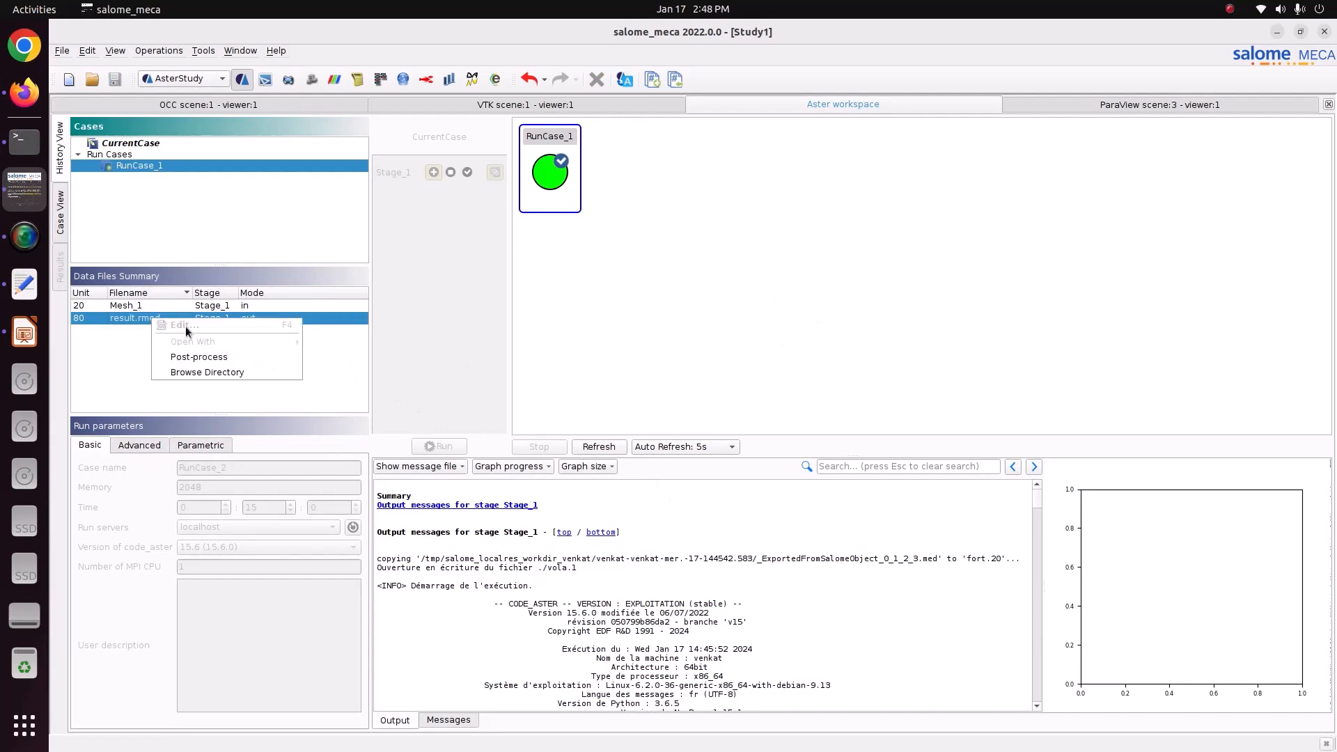
pyautogui.click(211, 357)
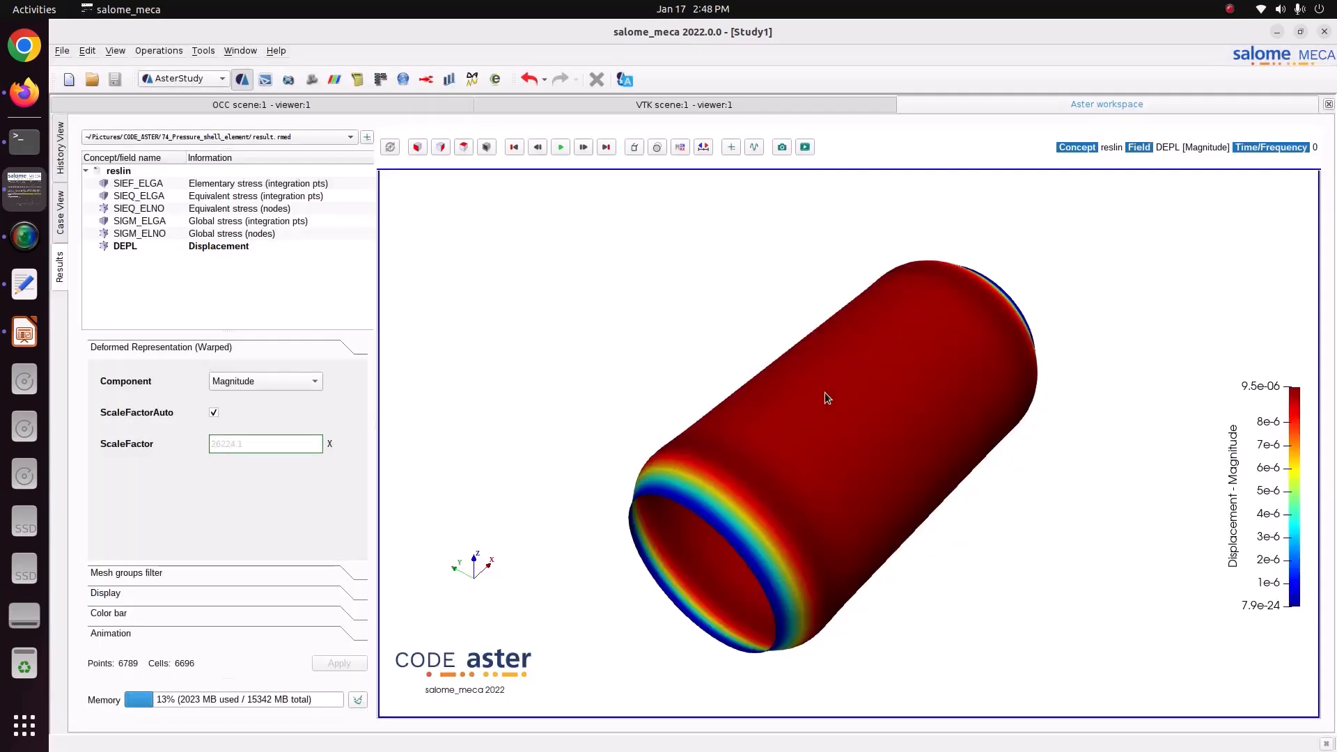
pyautogui.moveTo(1081, 470); pyautogui.dragTo(1067, 597)
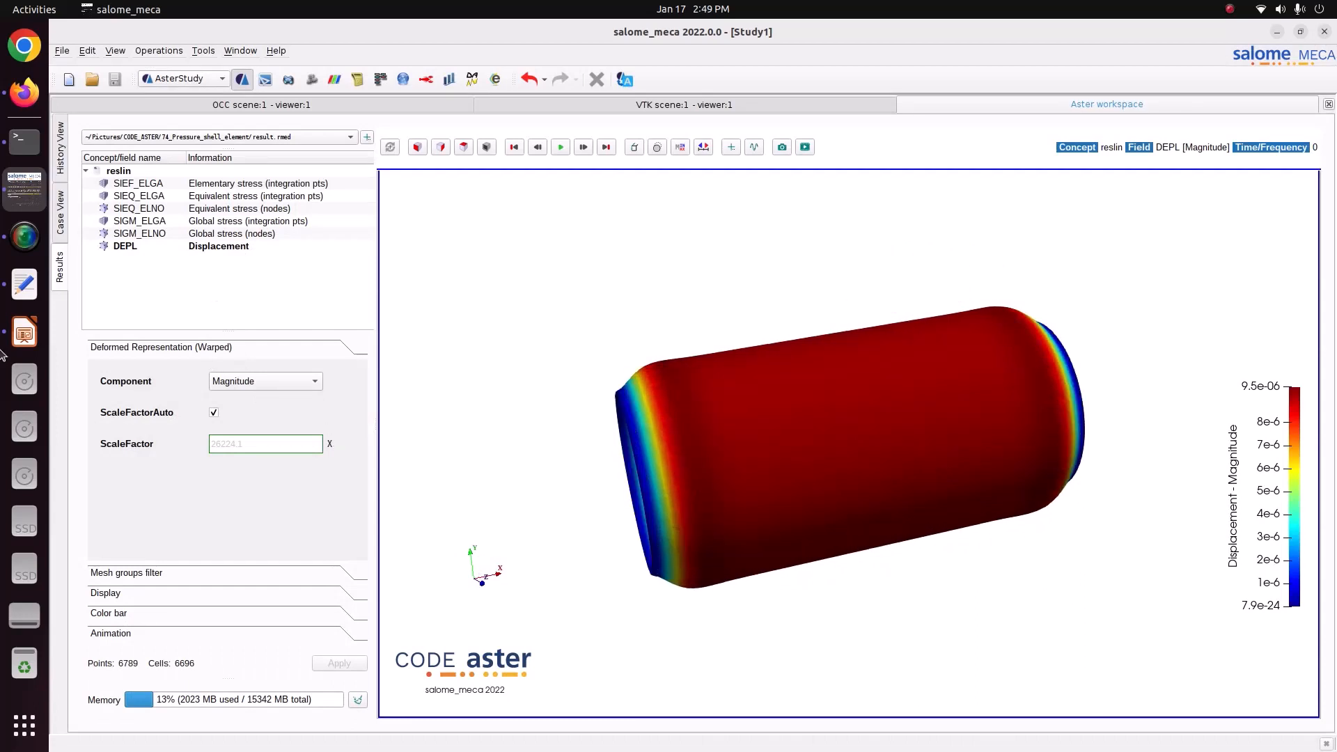
# Review the hand calculation slide in LibreOffice Impress and return to Salome-Meca to view the SIGM_ELGA and SIGM_ELNO SIXX stress fields.
pyautogui.click(25, 333)
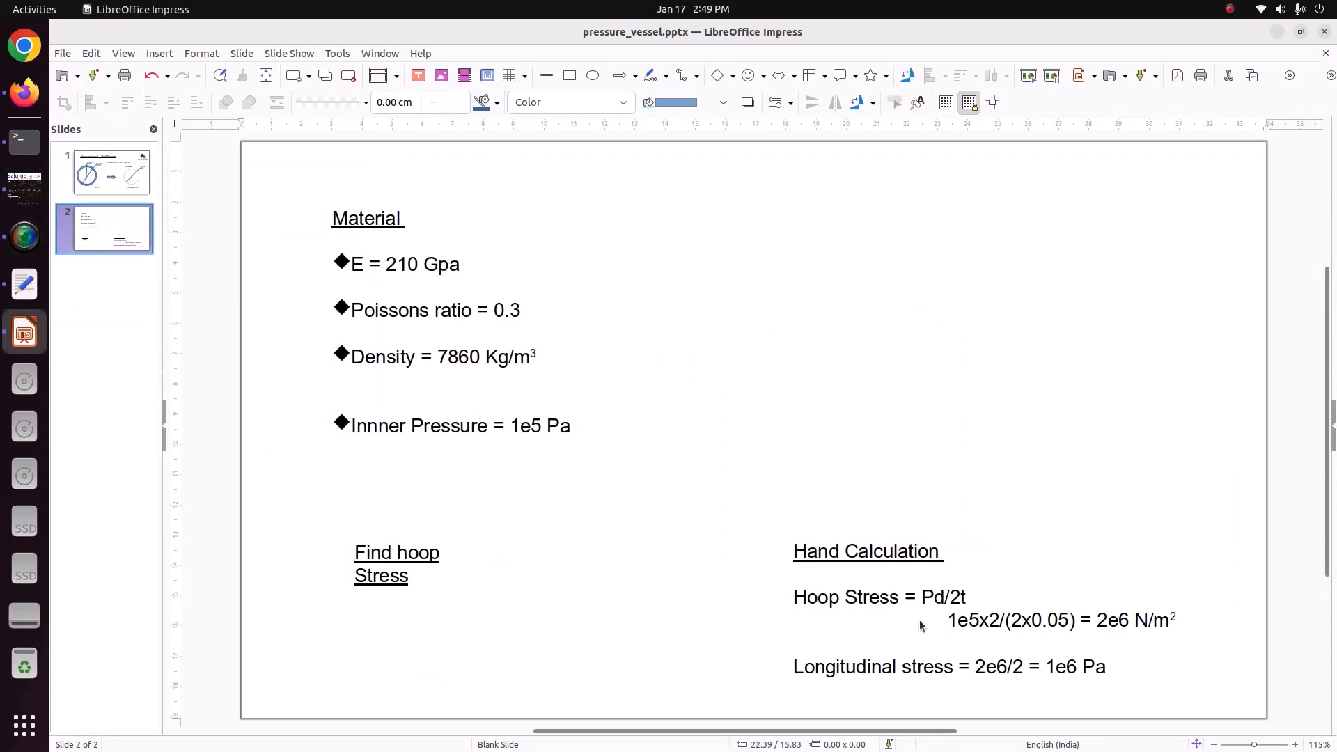
pyautogui.click(24, 186)
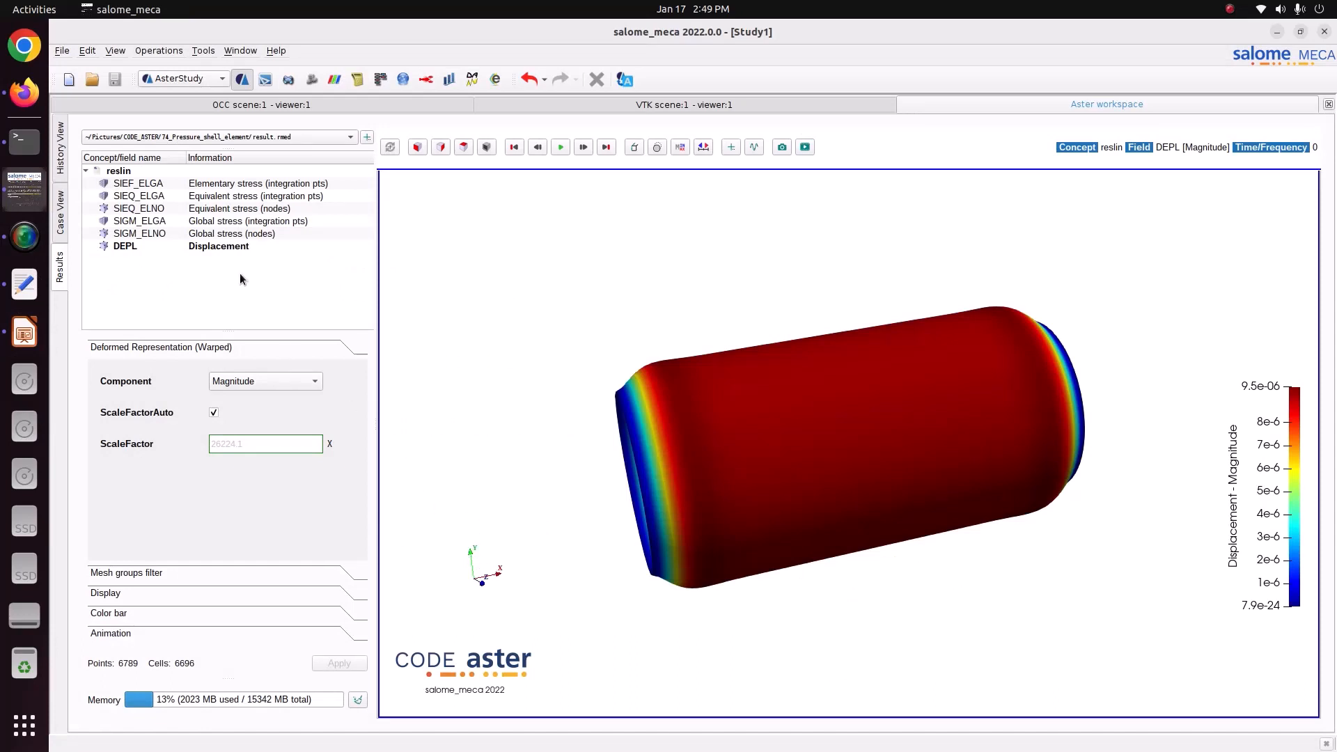
pyautogui.click(140, 222)
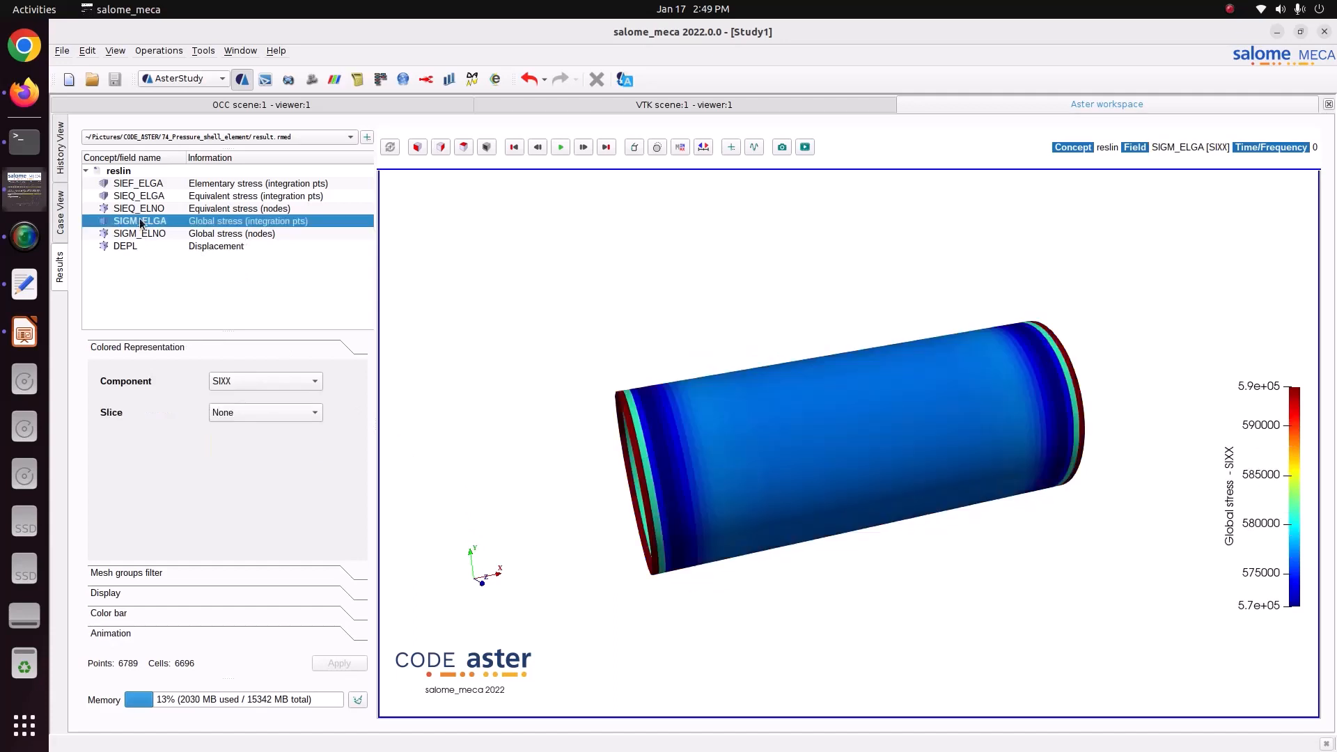
pyautogui.click(143, 237)
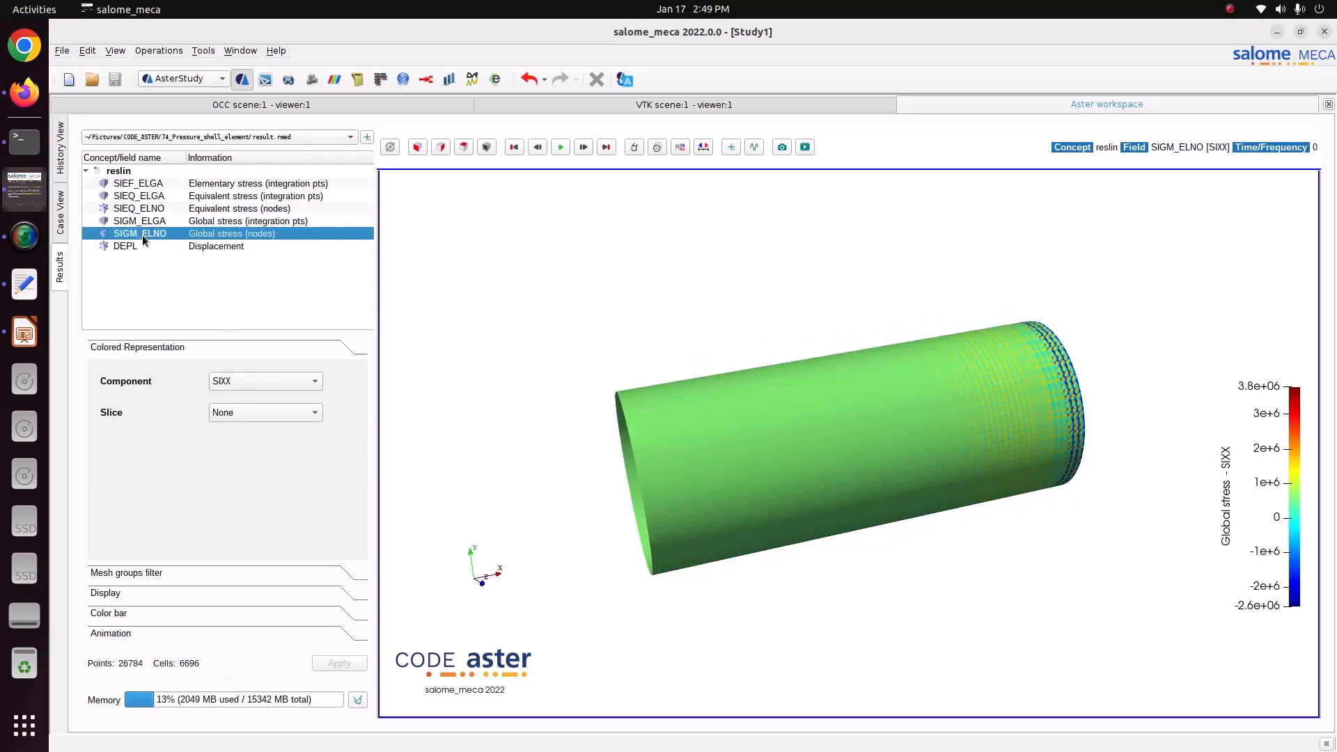
pyautogui.click(190, 223)
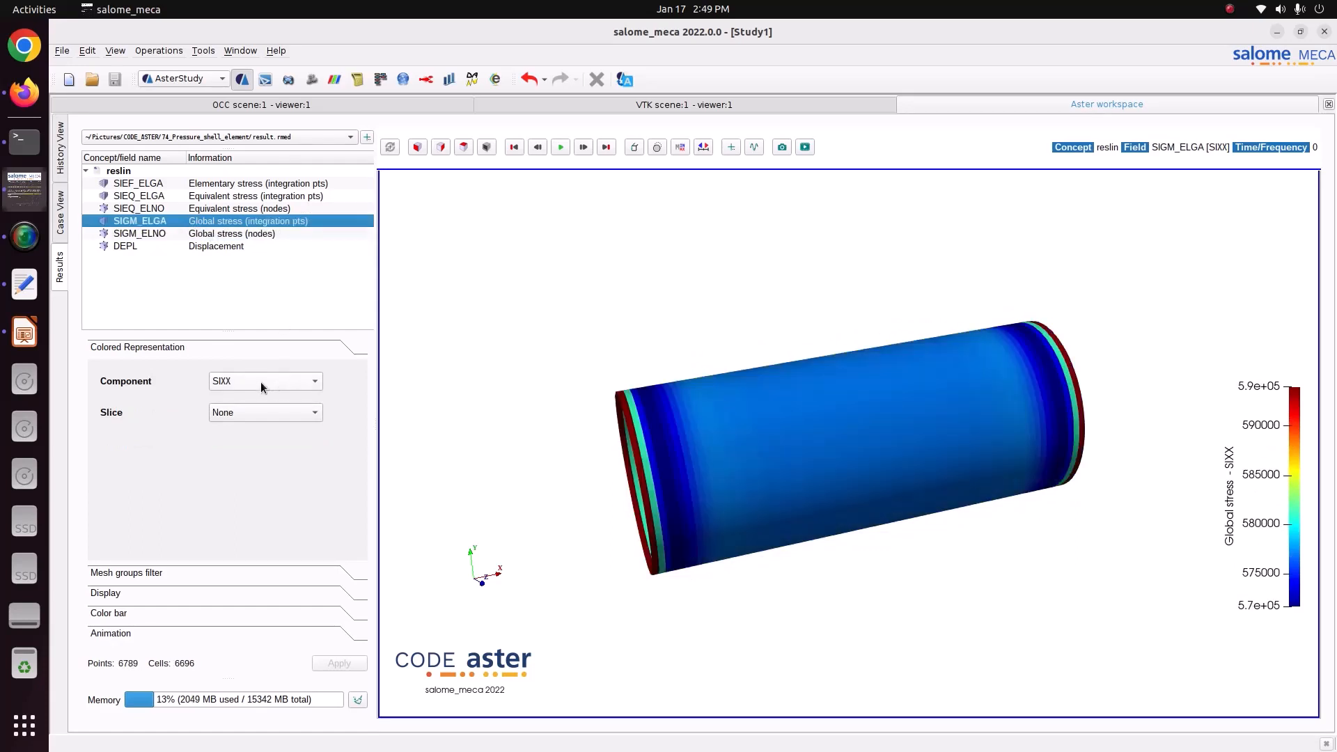
pyautogui.moveTo(809, 424); pyautogui.dragTo(812, 453)
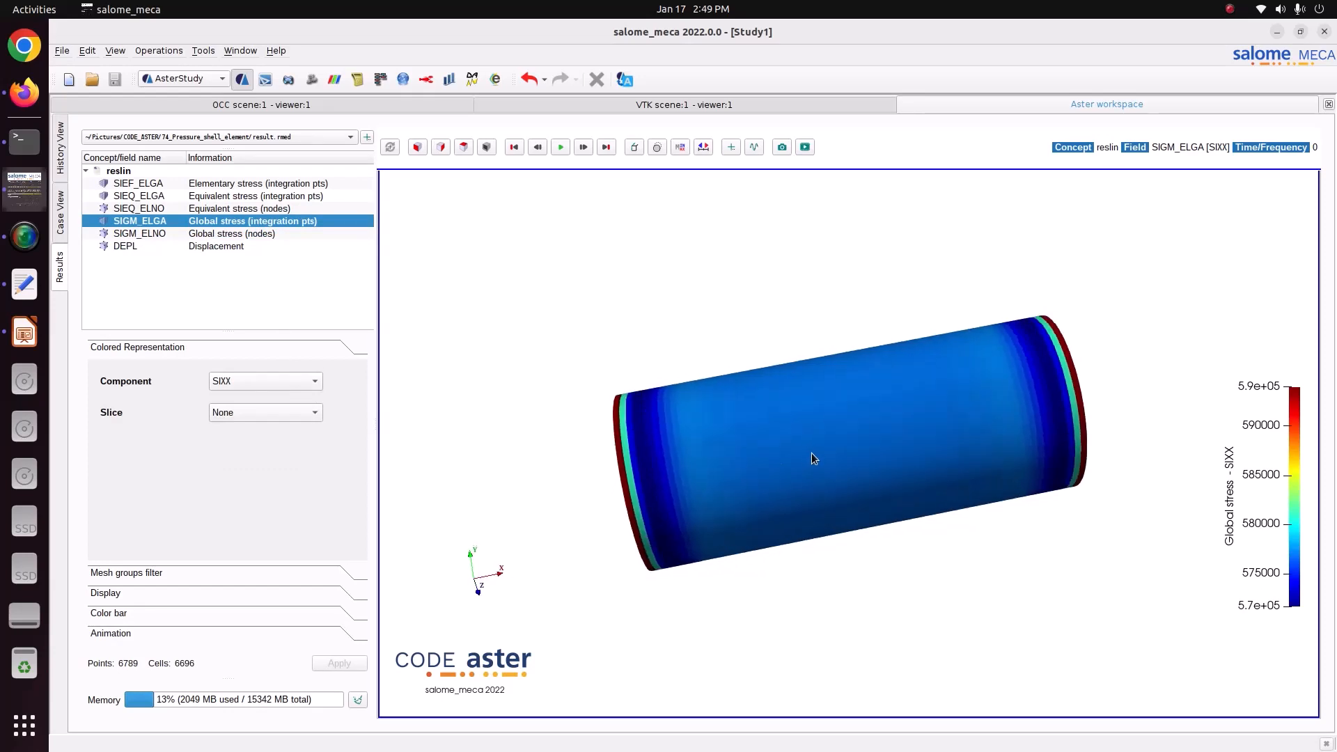
# Probe the SIGM_ELNO SIXX stress on the vessel's upper edge and check it against the hand calculation slide in LibreOffice Impress.
pyautogui.click(265, 237)
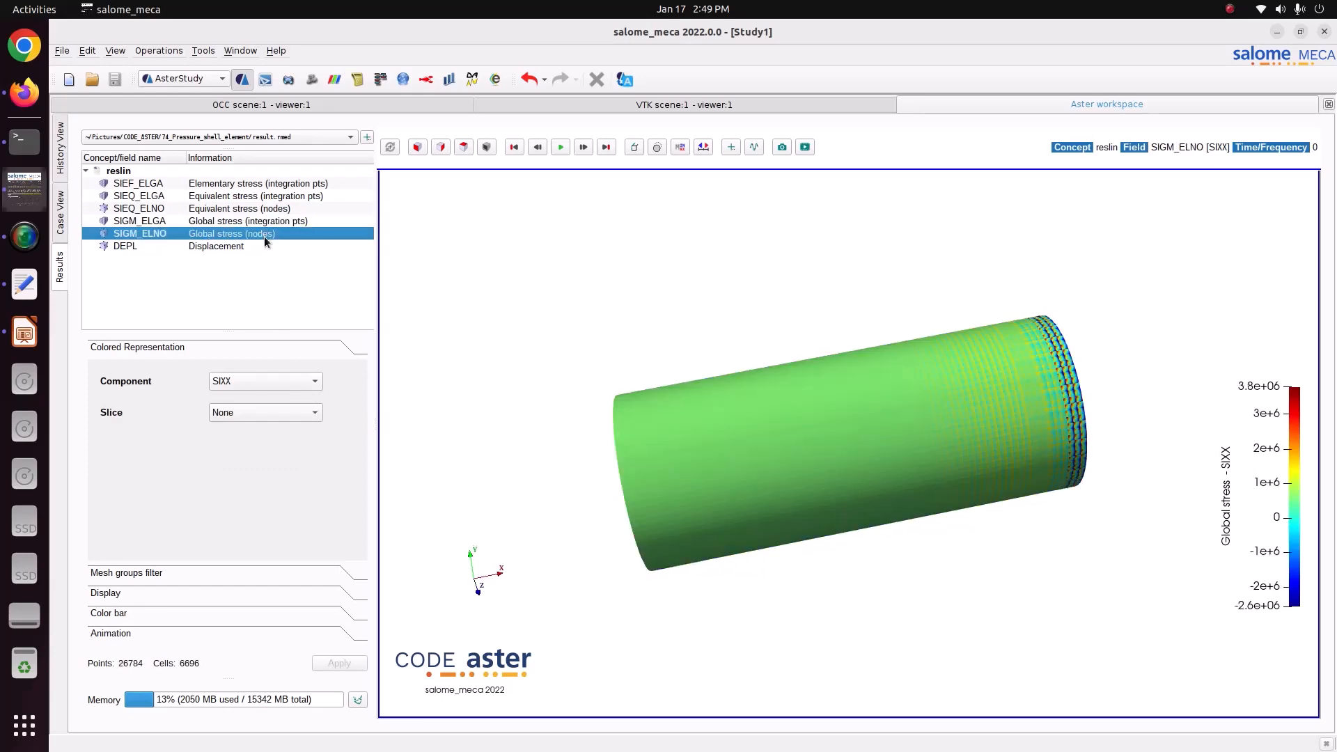
pyautogui.moveTo(704, 434); pyautogui.dragTo(773, 444)
pyautogui.scroll(3, 697, 465)
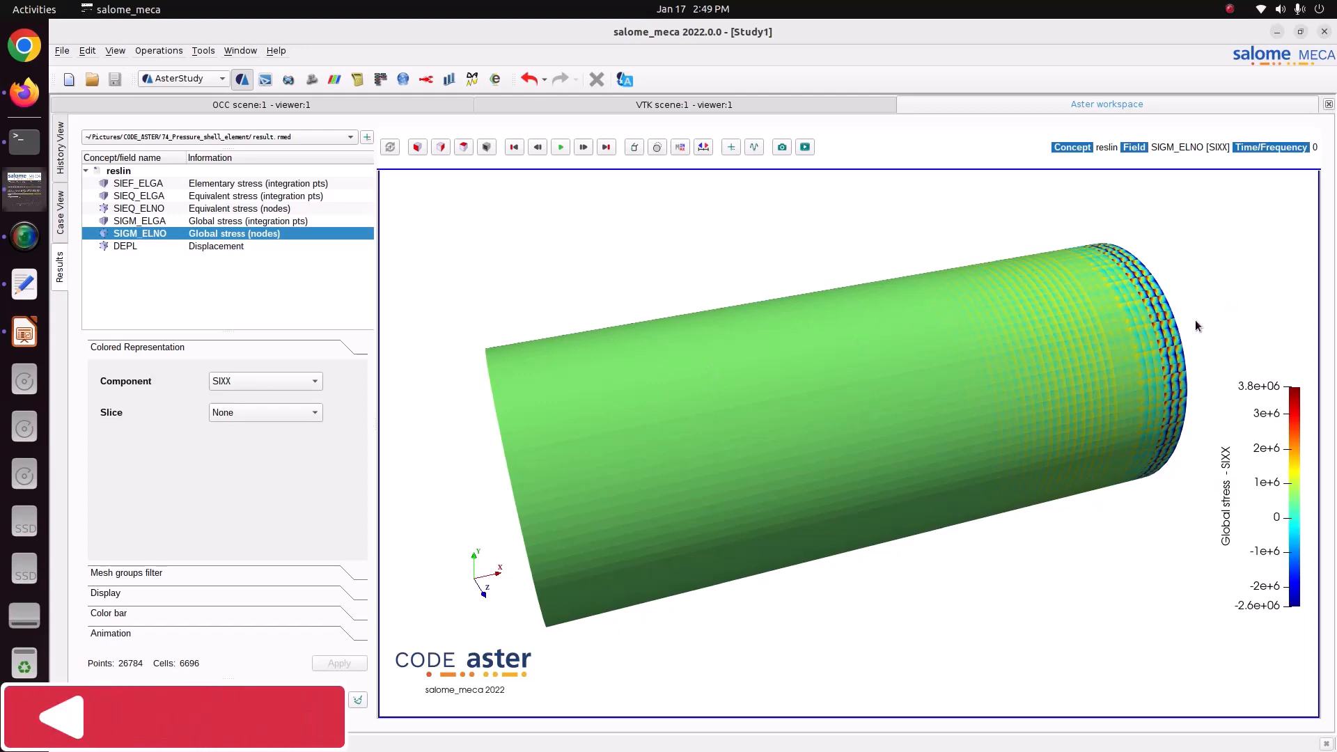
pyautogui.click(732, 147)
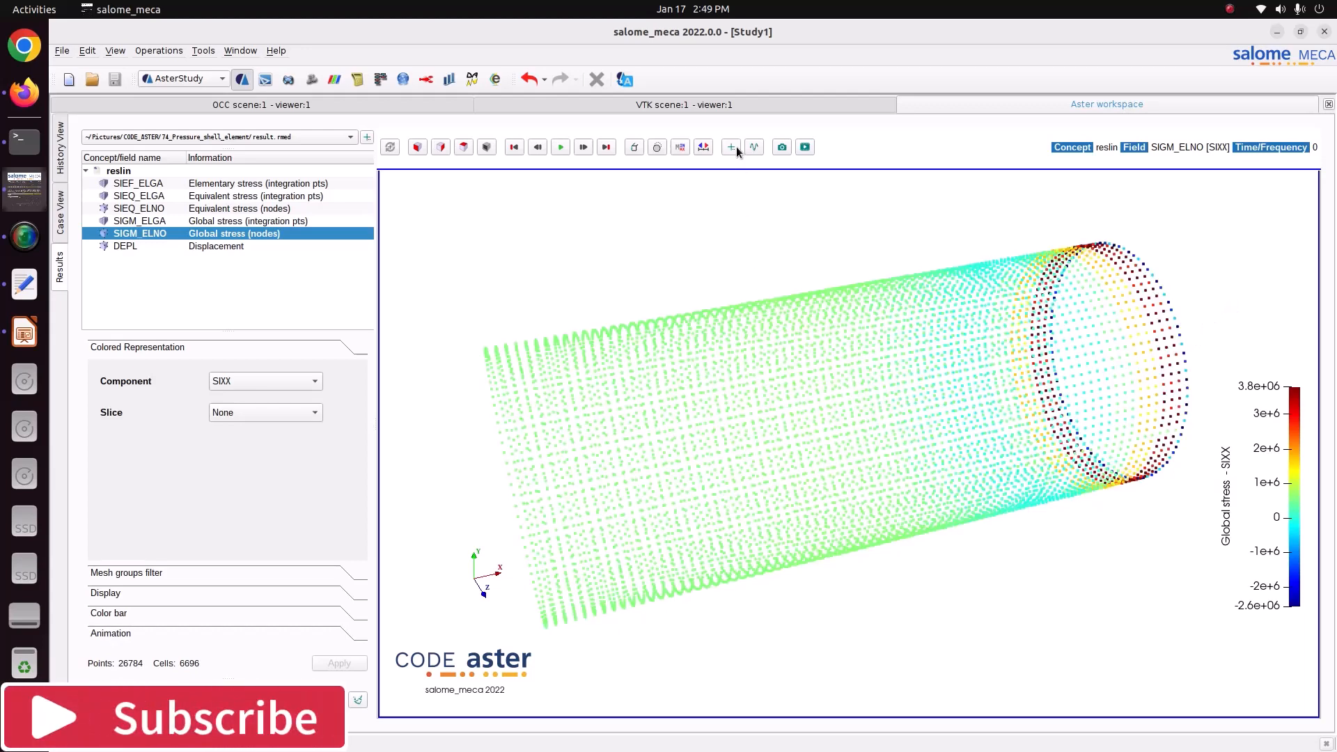
pyautogui.click(707, 311)
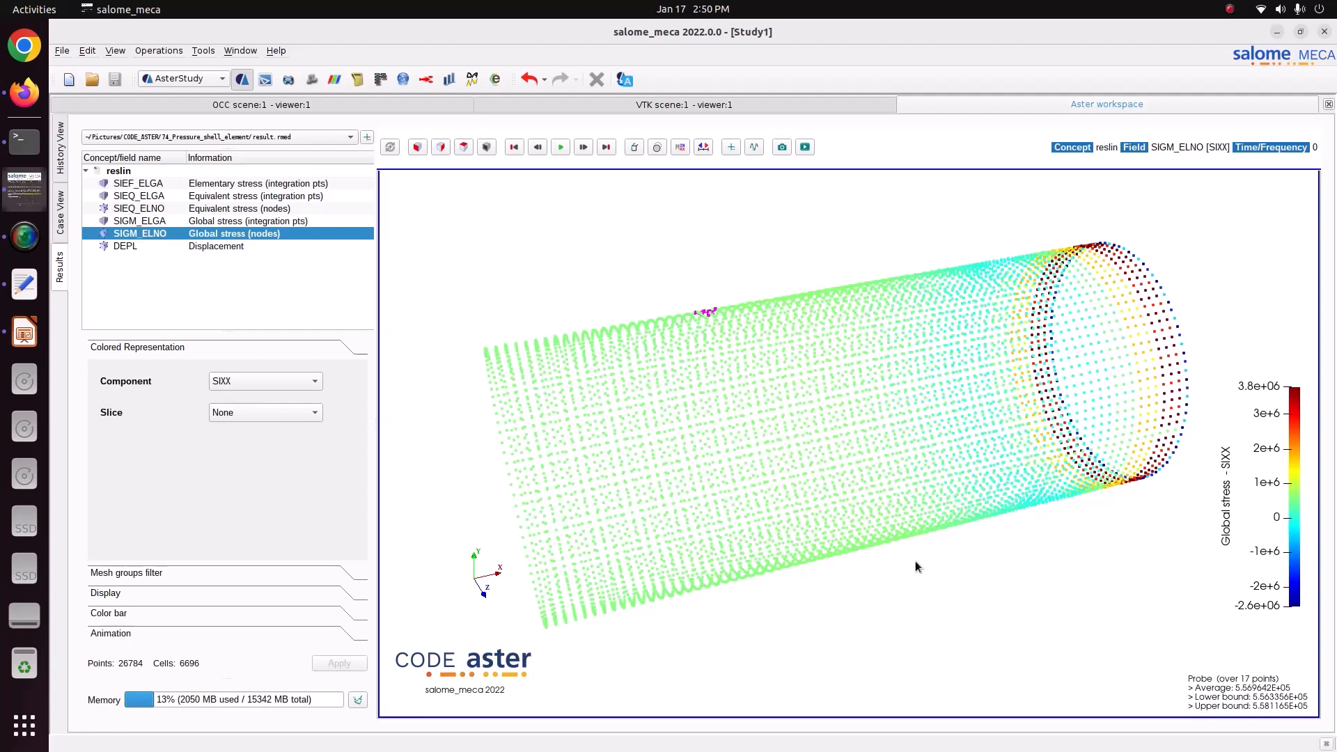
pyautogui.moveTo(898, 537)
pyautogui.mouseDown()
pyautogui.moveTo(842, 539)
pyautogui.moveTo(885, 557)
pyautogui.mouseUp()
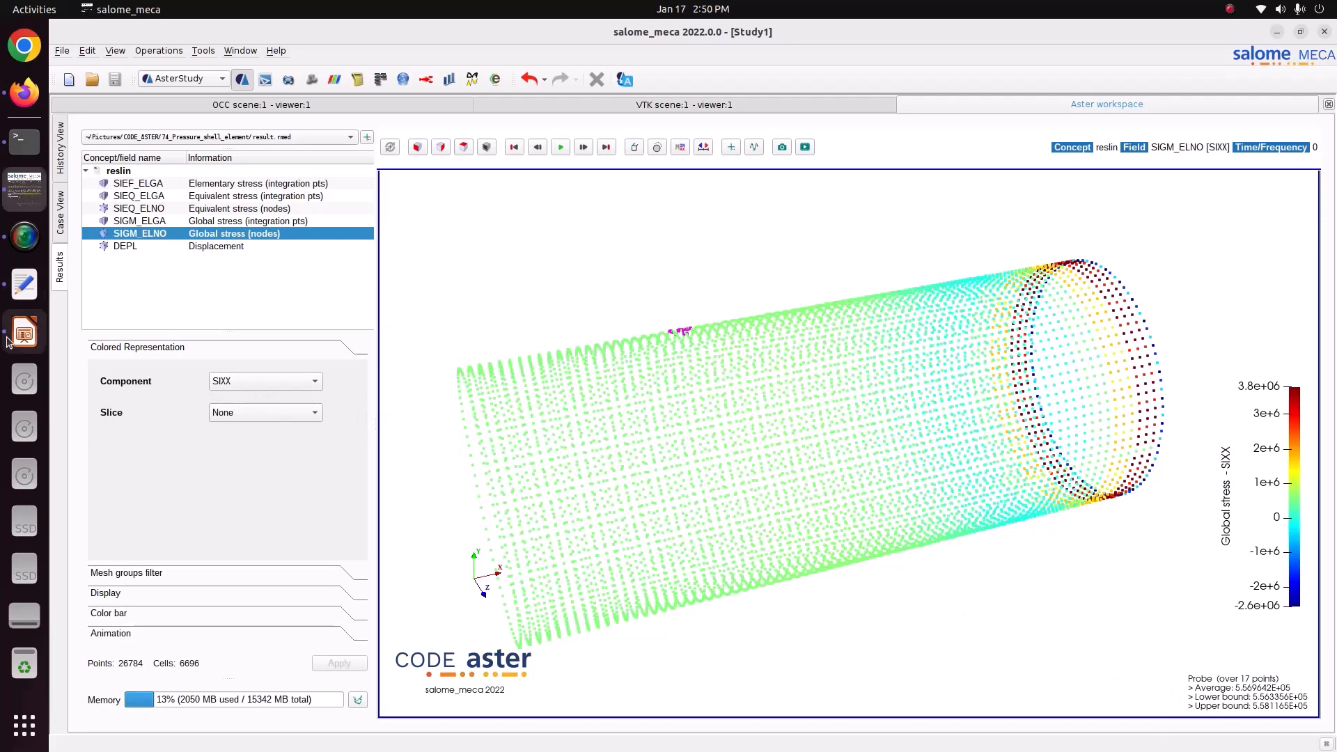
pyautogui.click(31, 332)
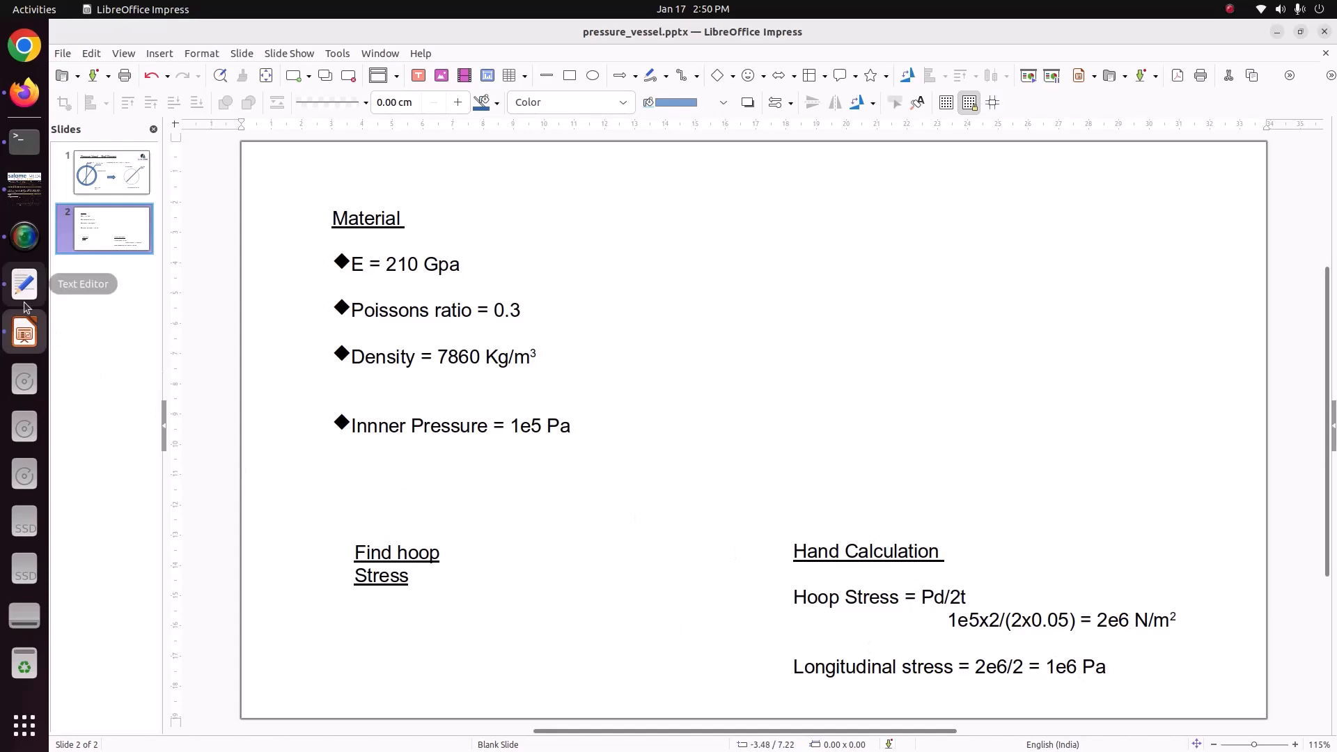
pyautogui.click(25, 186)
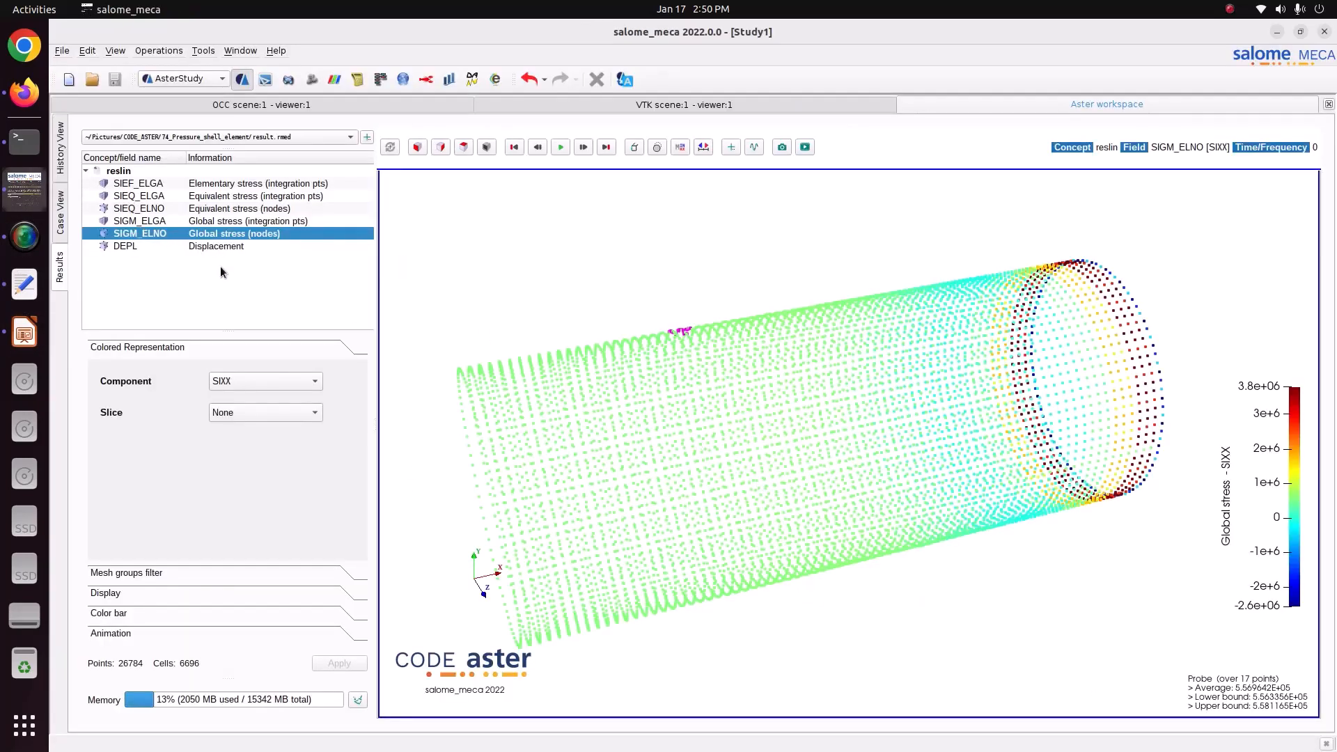
# Show the SIYY component of the nodal global stress and compare the probed value with the hoop stress on the hand calculation slide.
pyautogui.click(254, 383)
pyautogui.click(253, 395)
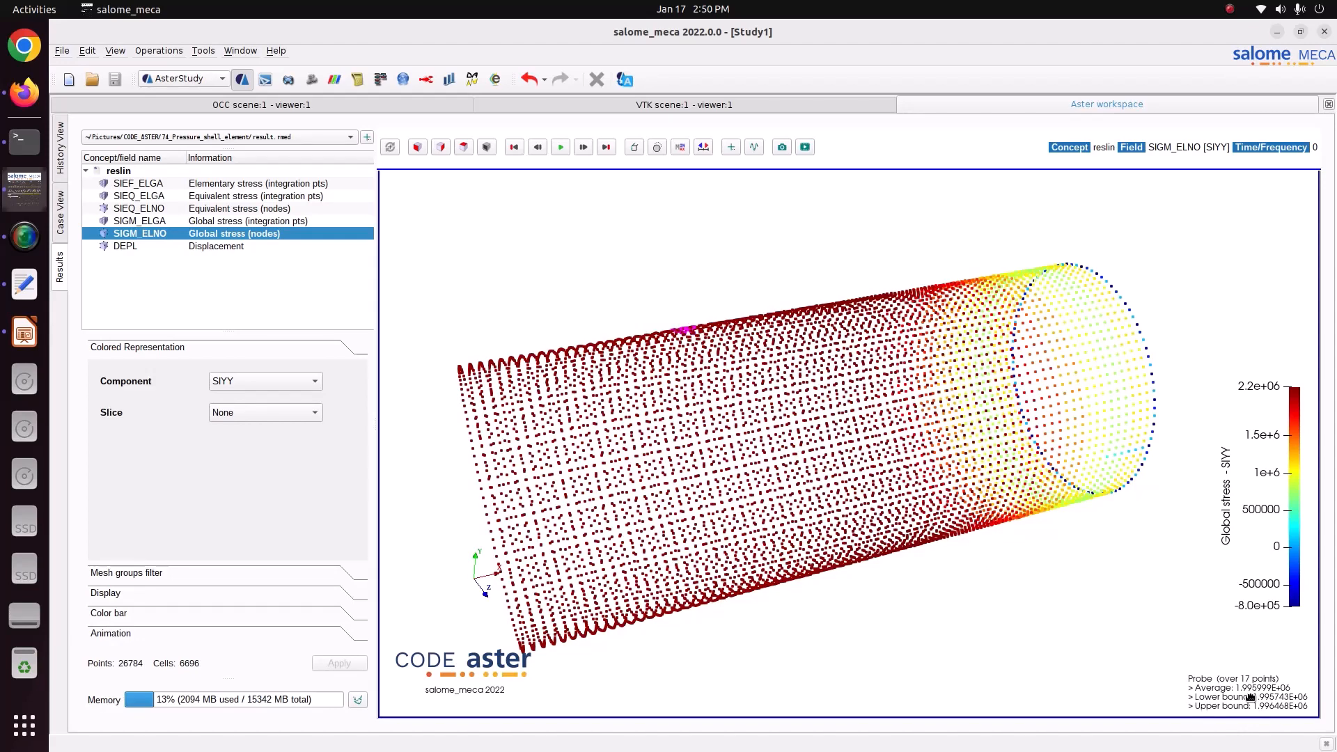
pyautogui.click(21, 322)
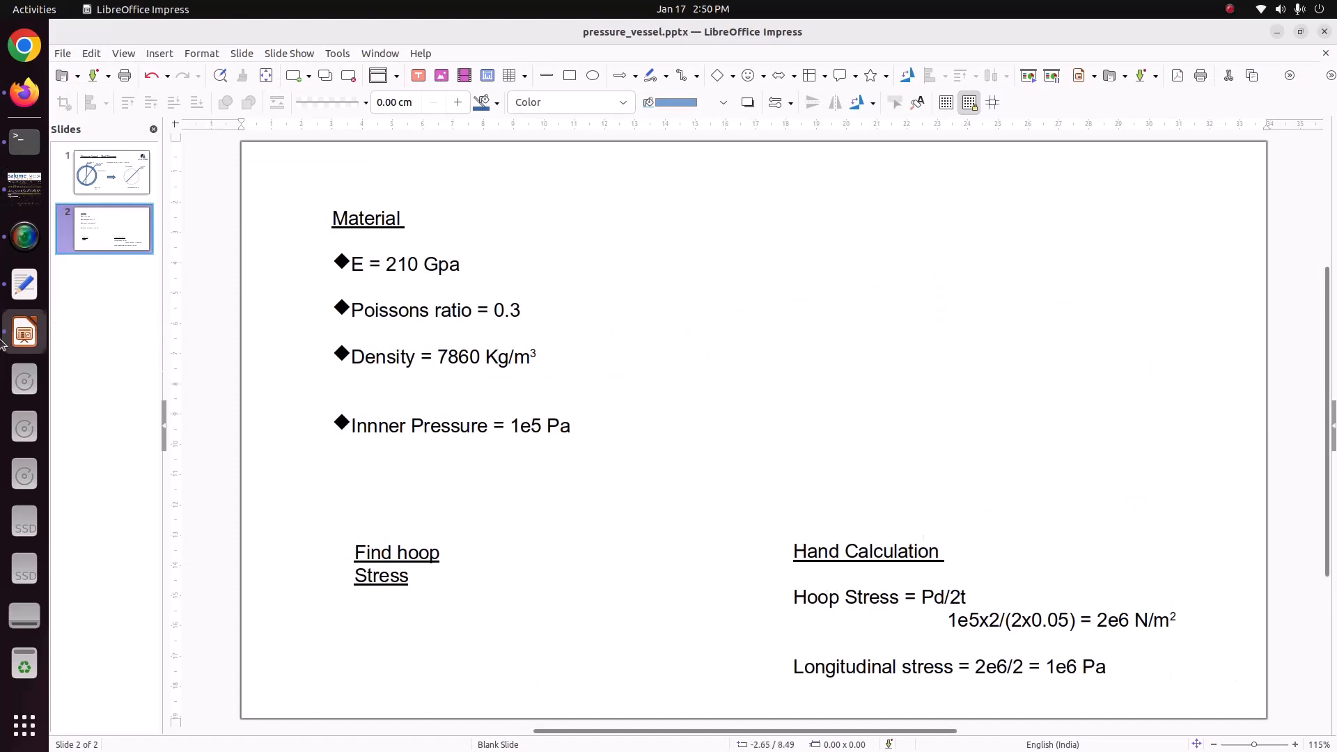
pyautogui.click(23, 190)
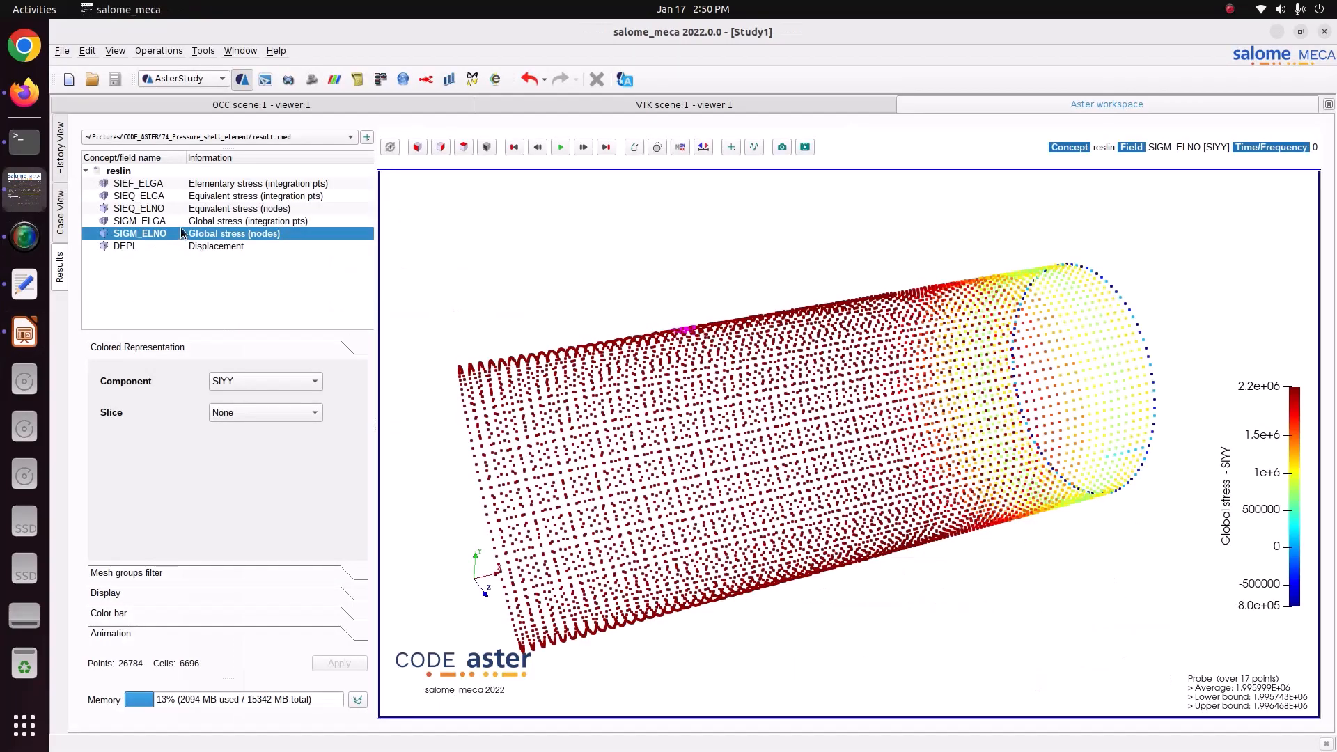
# Examine the von Mises equivalent stress on the vessel in the SIEQ_ELGA and SIEQ_ELNO fields.
pyautogui.click(133, 197)
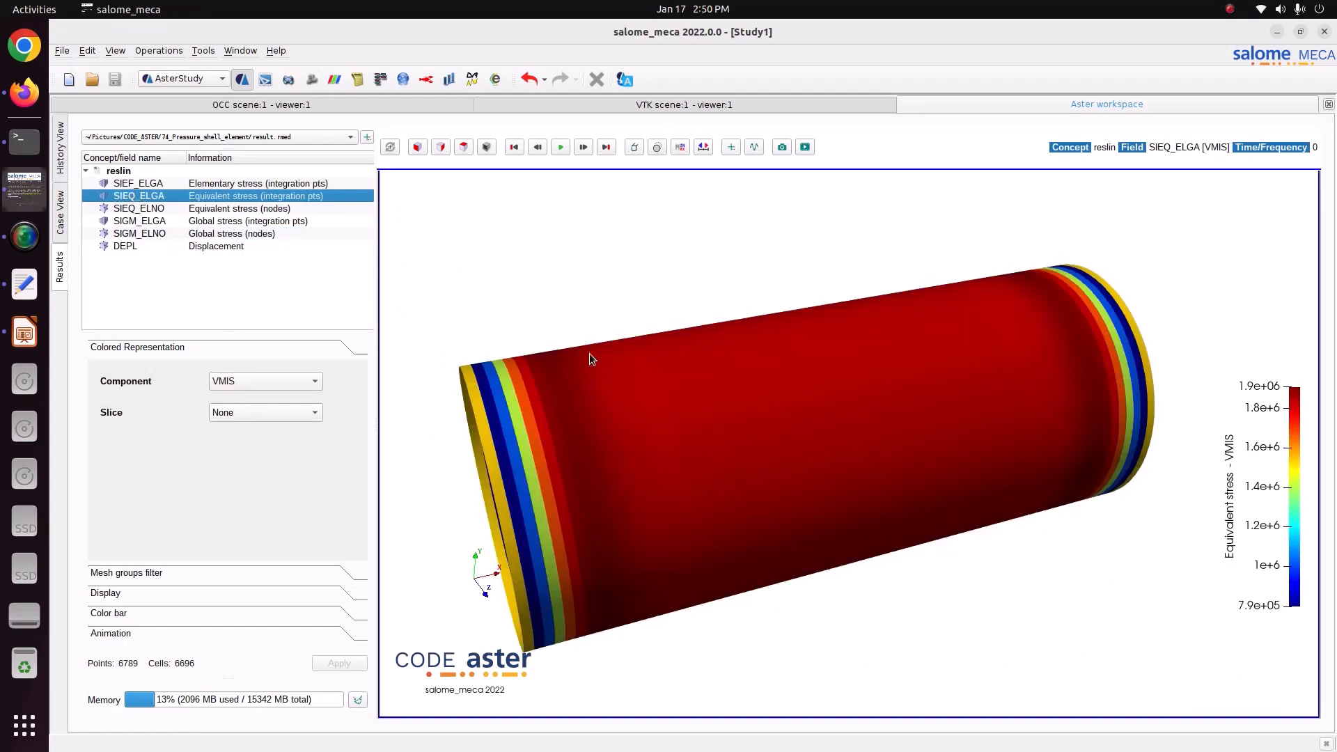
pyautogui.click(223, 209)
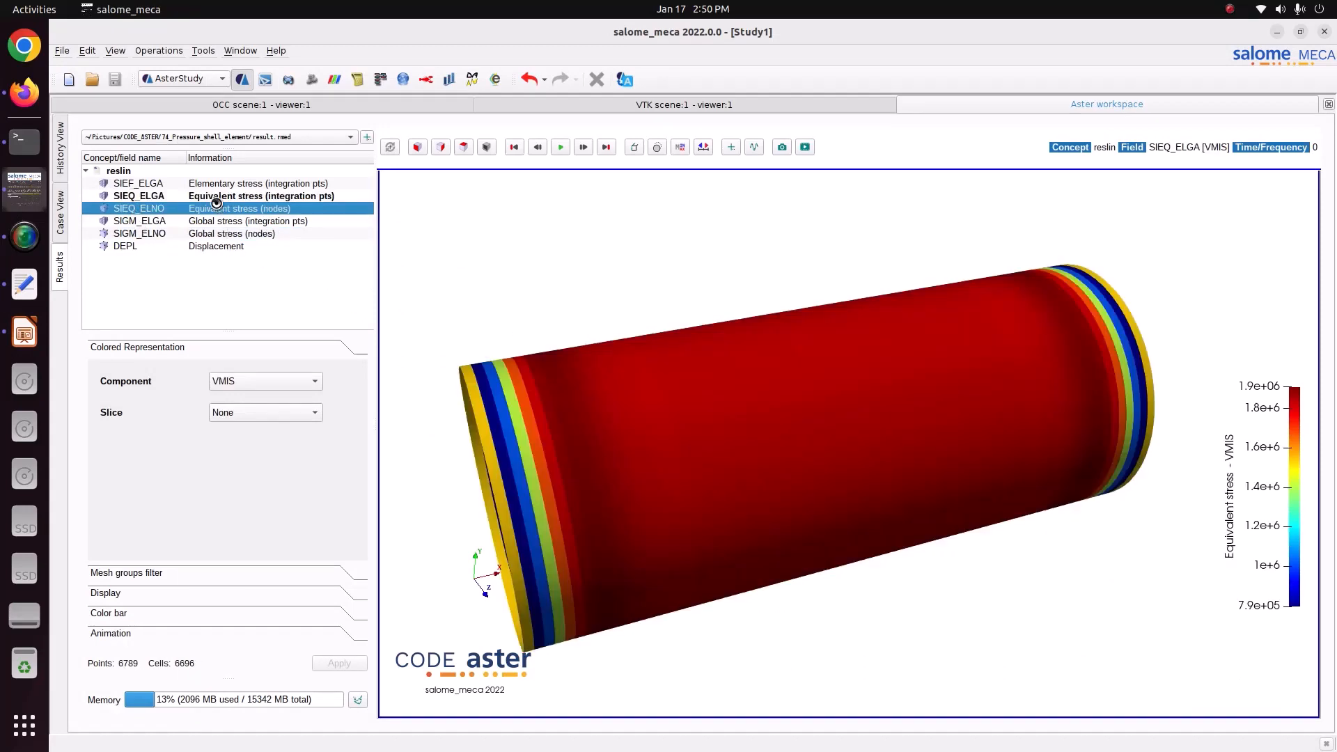
pyautogui.moveTo(763, 438); pyautogui.dragTo(735, 443)
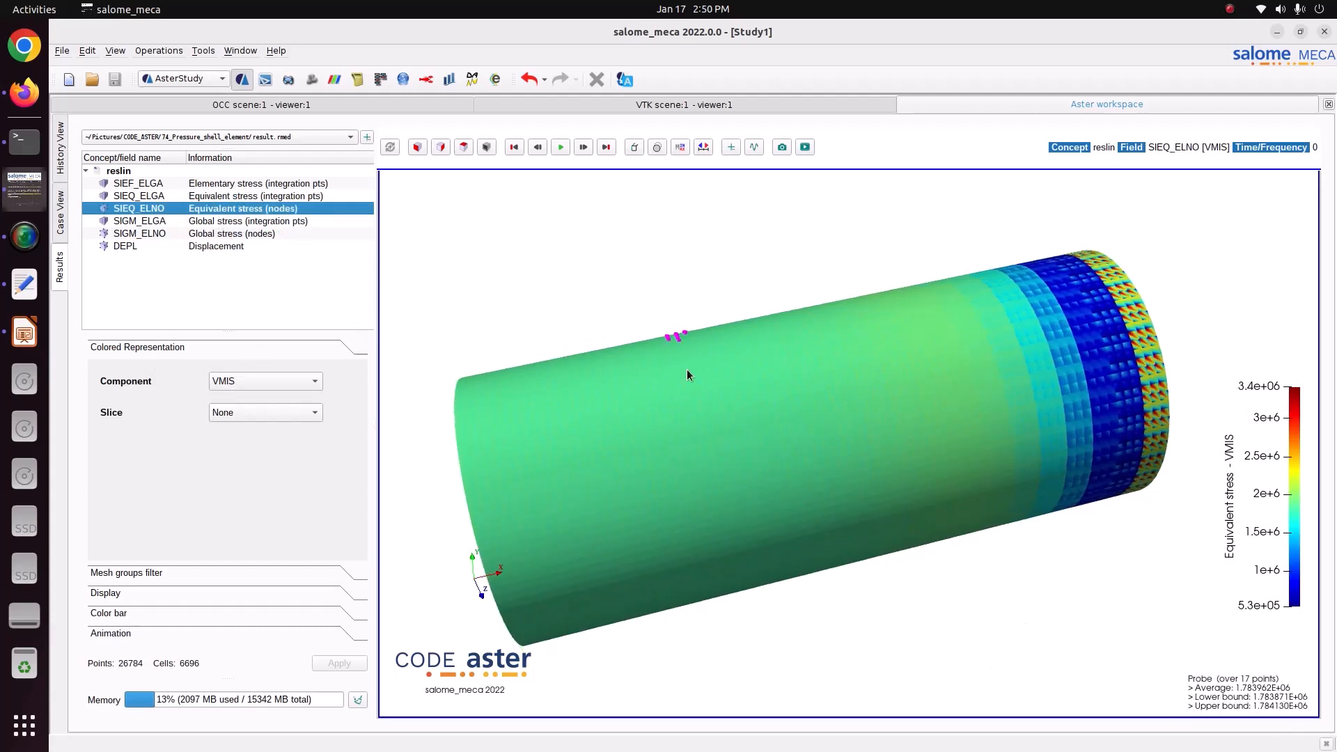
pyautogui.moveTo(687, 372); pyautogui.dragTo(663, 365)
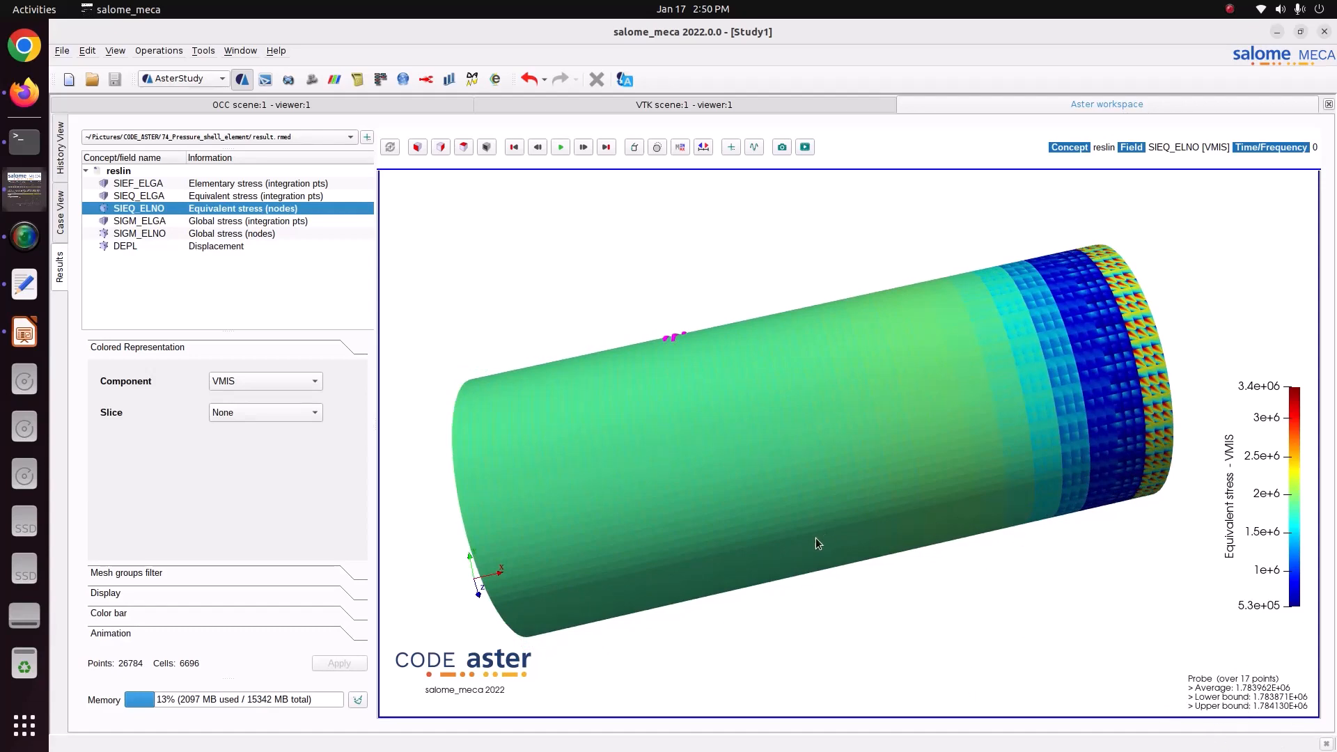
pyautogui.moveTo(816, 538); pyautogui.dragTo(716, 471)
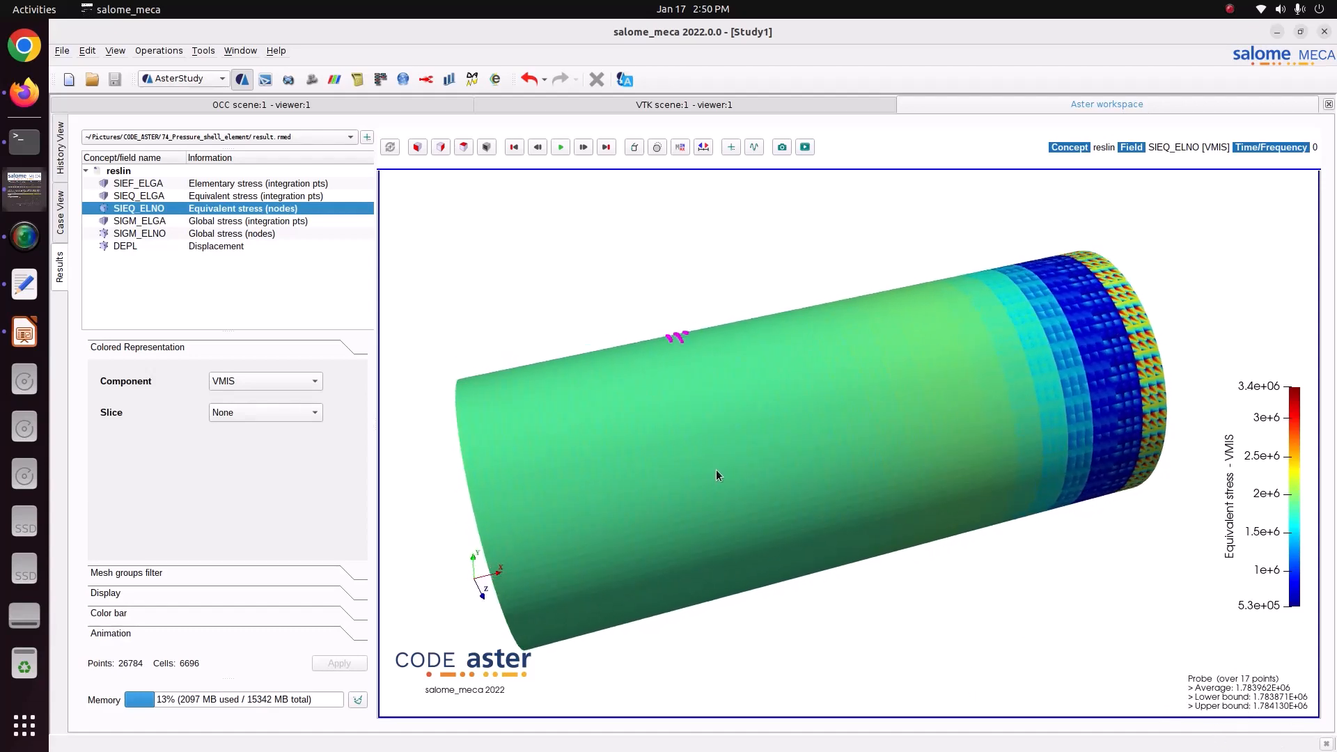
pyautogui.moveTo(1035, 458)
pyautogui.mouseDown()
pyautogui.moveTo(996, 446)
pyautogui.moveTo(1028, 470)
pyautogui.mouseUp()
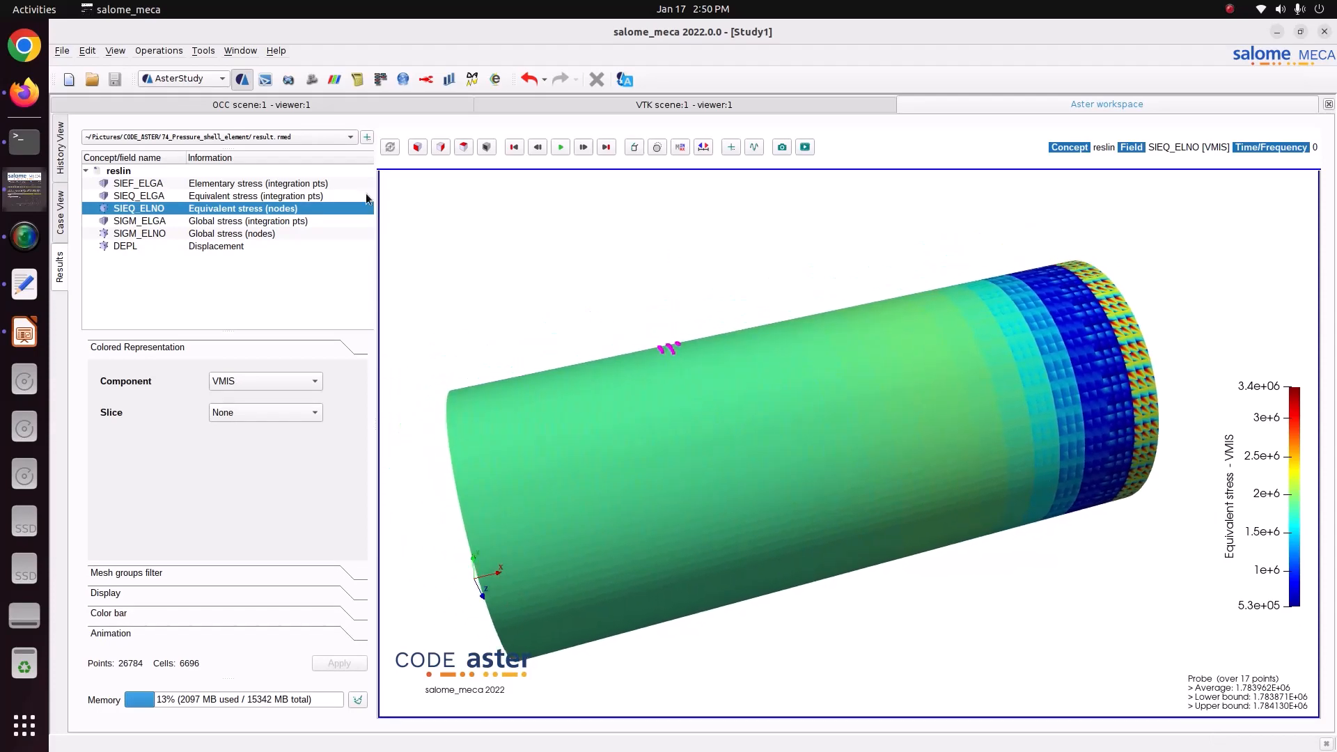
pyautogui.click(167, 197)
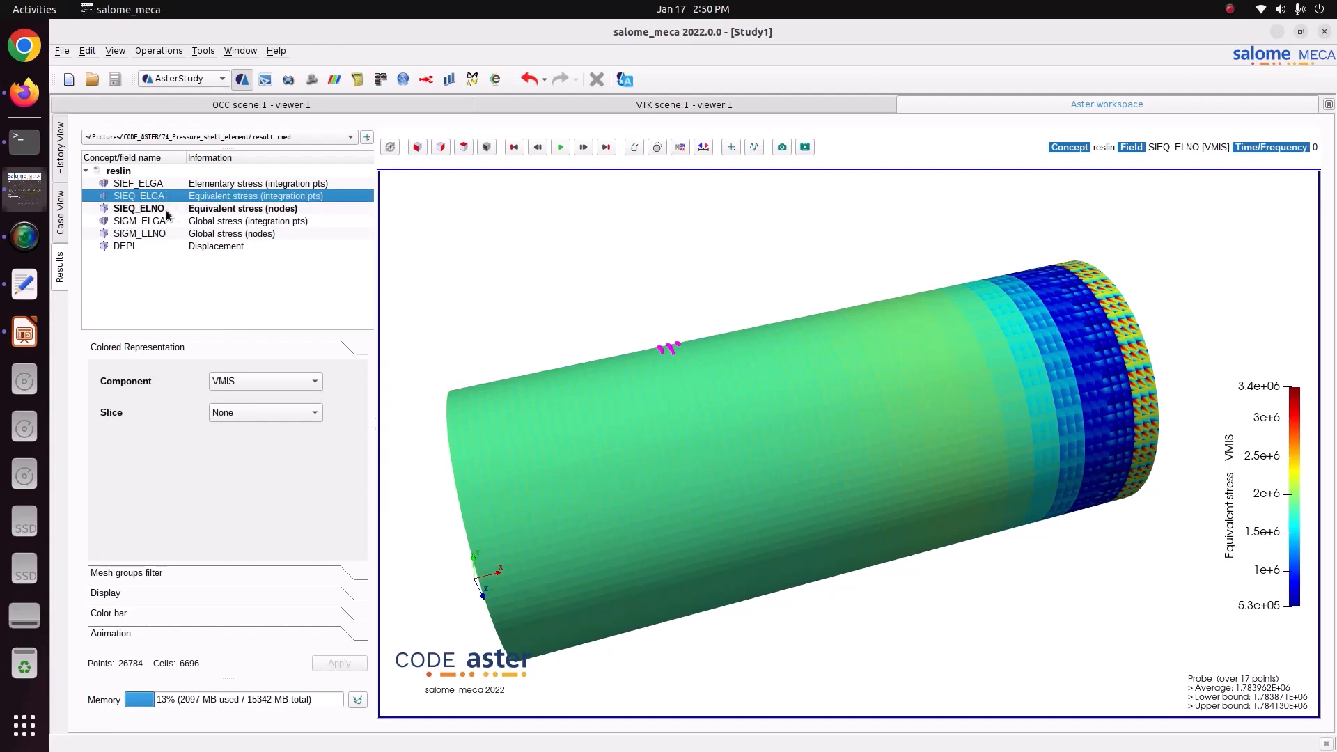
pyautogui.click(168, 210)
pyautogui.moveTo(700, 472); pyautogui.dragTo(778, 525)
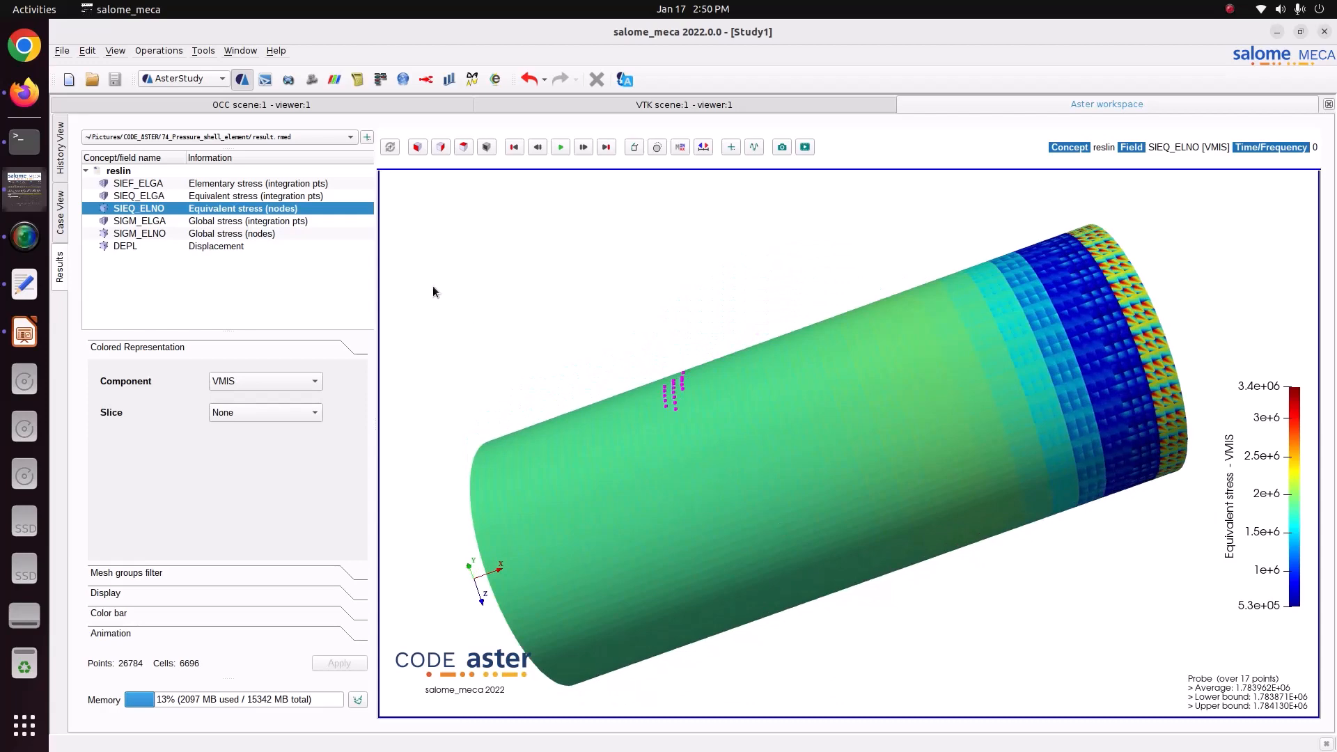
# Display the DEPL displacement magnitude and view slices of the vessel normal to the x-axis and to the y-axis.
pyautogui.click(203, 247)
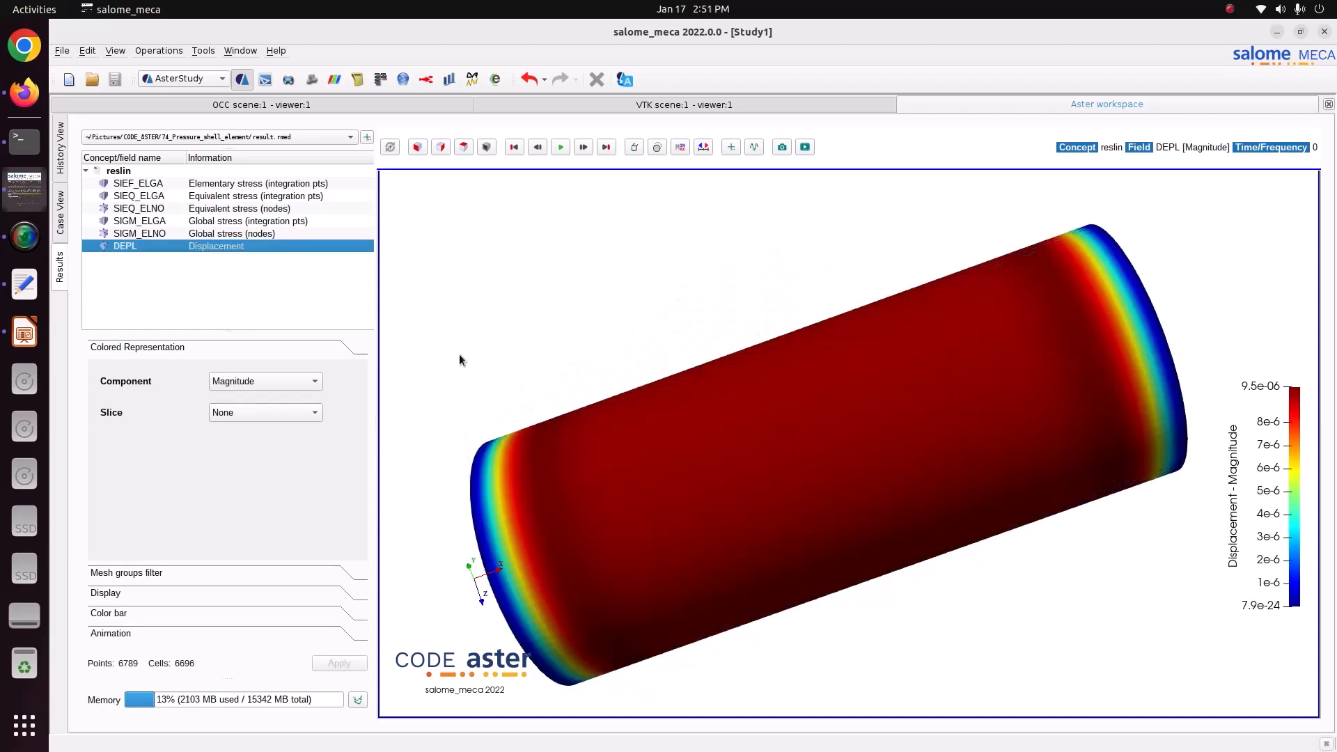
pyautogui.moveTo(459, 357); pyautogui.dragTo(735, 392)
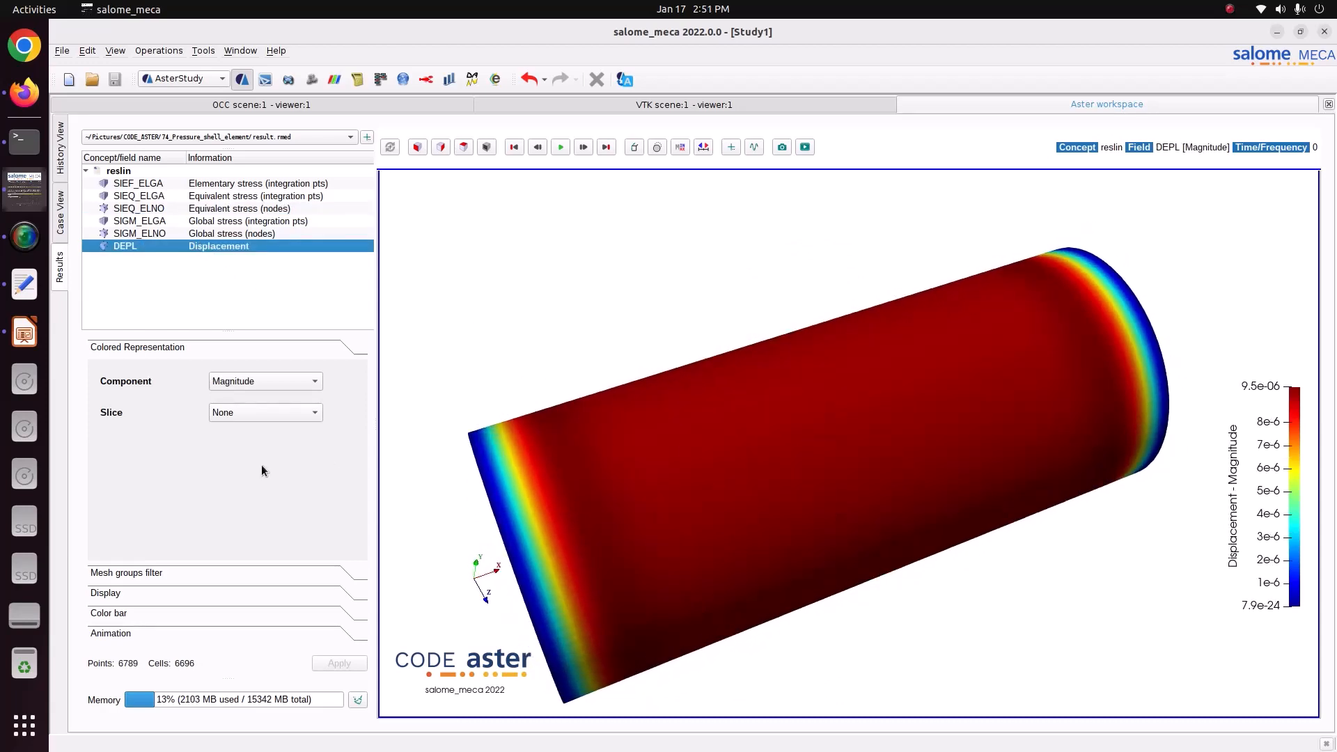
pyautogui.click(275, 412)
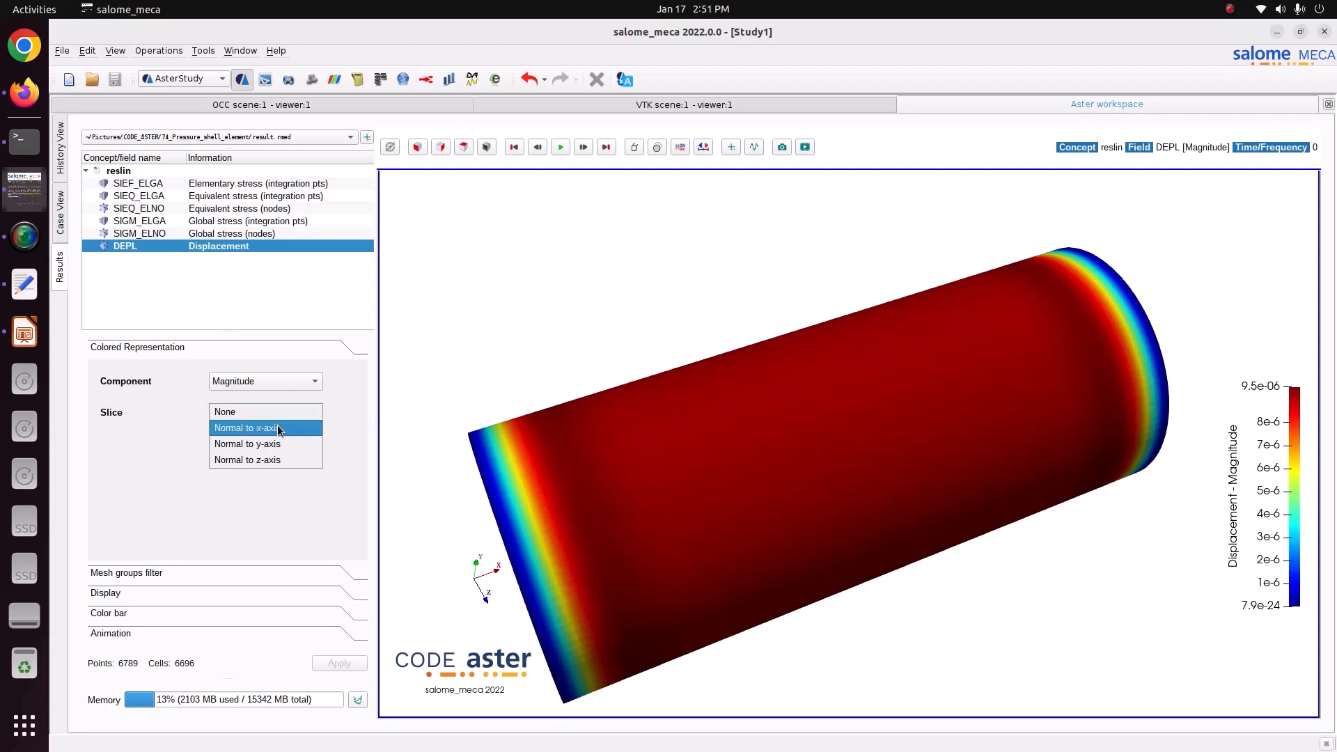
pyautogui.click(278, 427)
pyautogui.moveTo(443, 416); pyautogui.dragTo(690, 421)
pyautogui.click(269, 414)
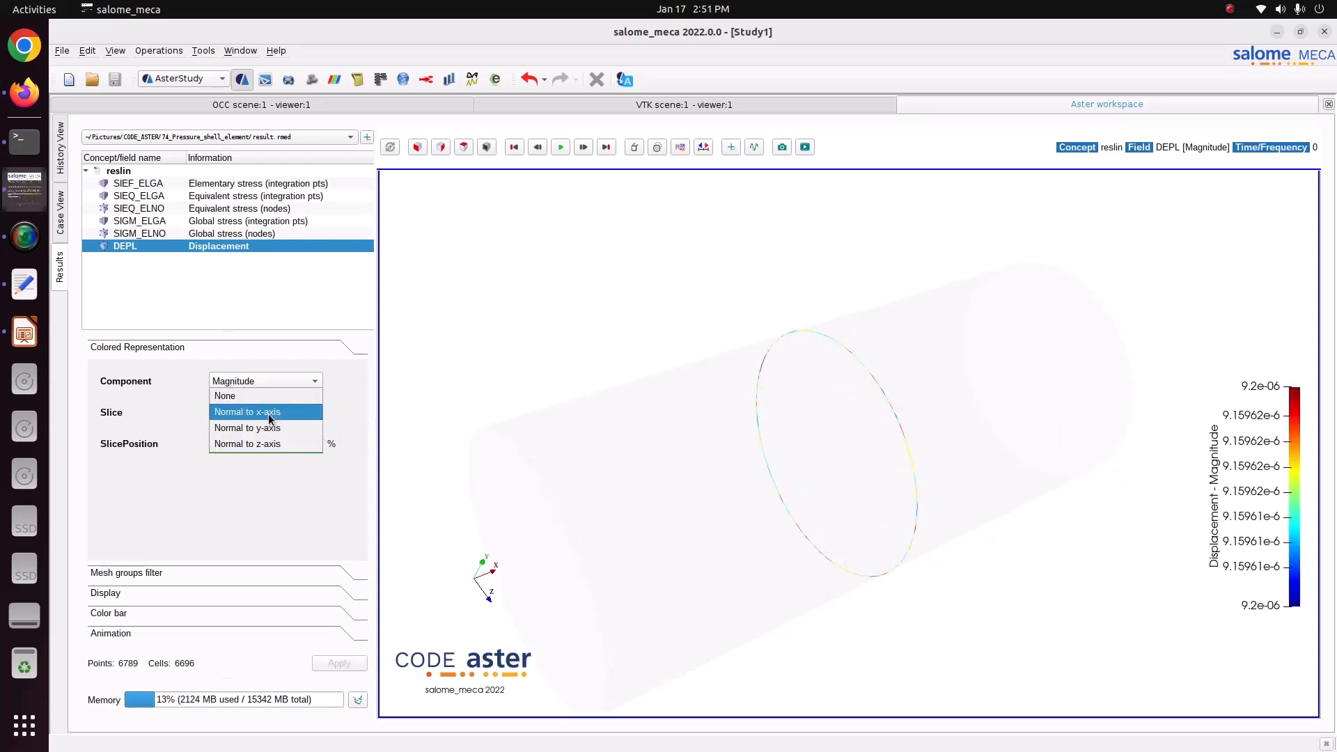
pyautogui.click(273, 428)
pyautogui.moveTo(644, 432); pyautogui.dragTo(586, 449)
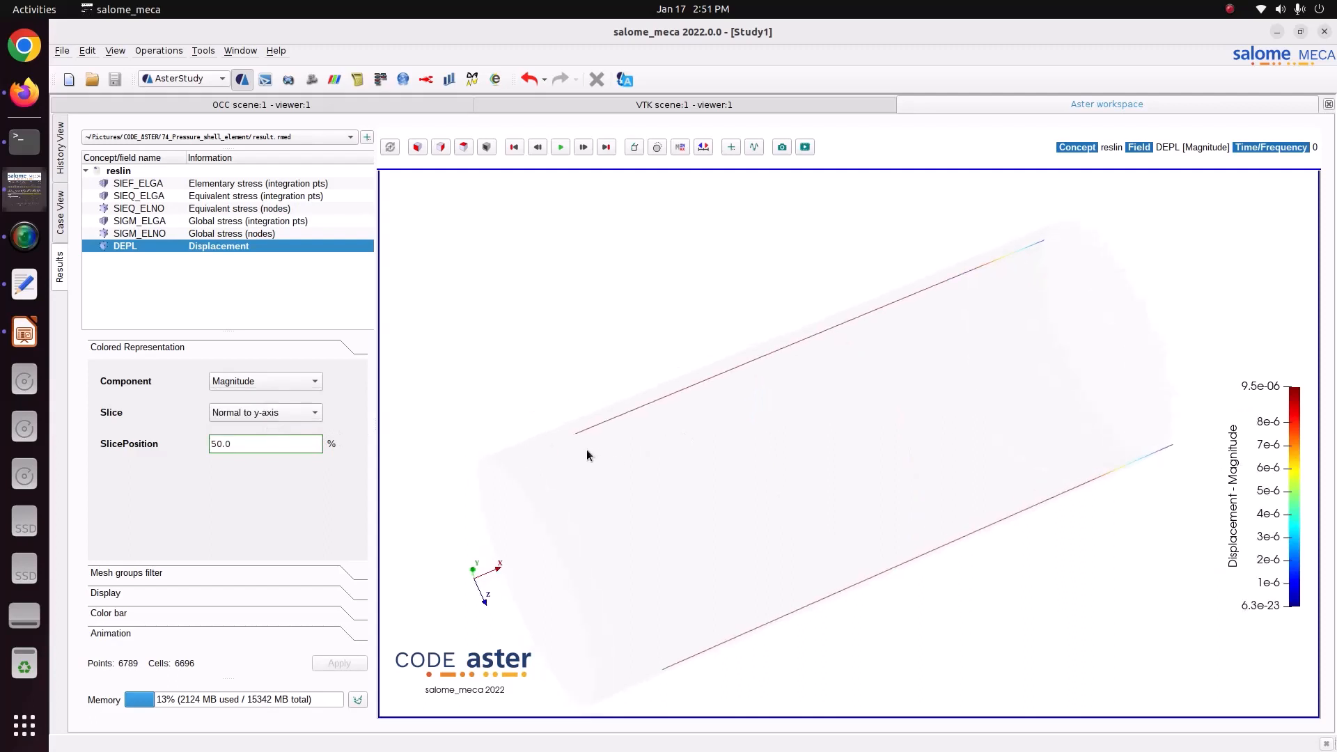
# Set the slice to None and view the full vessel's displacement magnitude.
pyautogui.click(268, 419)
pyautogui.click(254, 381)
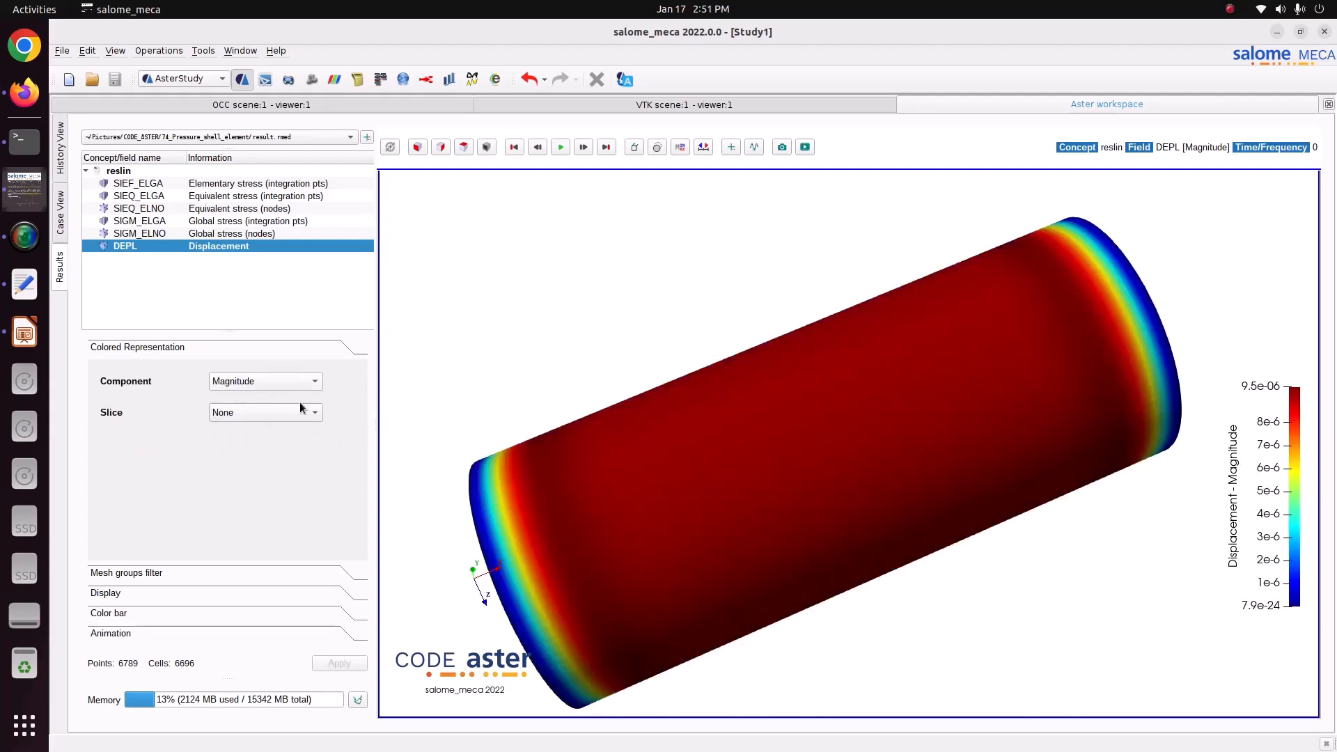
pyautogui.moveTo(599, 491); pyautogui.dragTo(791, 488)
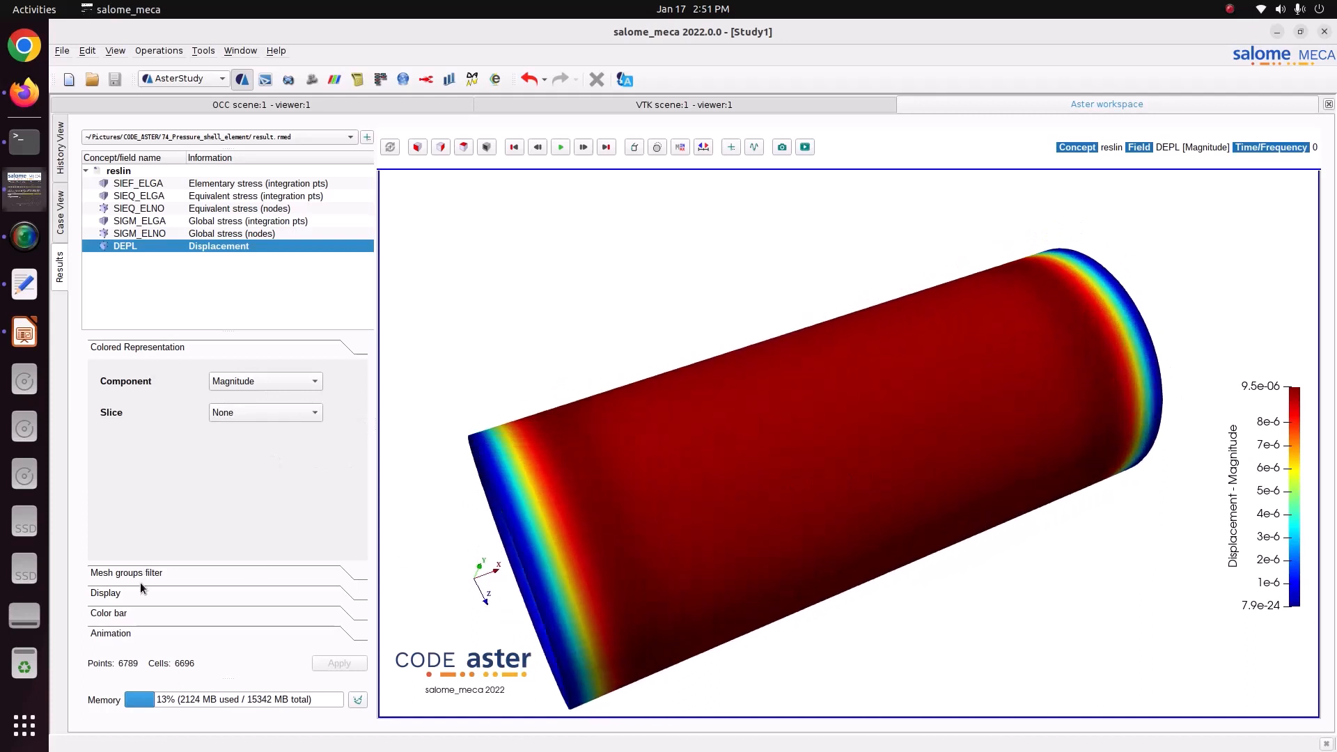
# Look through the animation, color bar, display and mesh groups filter settings of the displacement result.
pyautogui.click(150, 638)
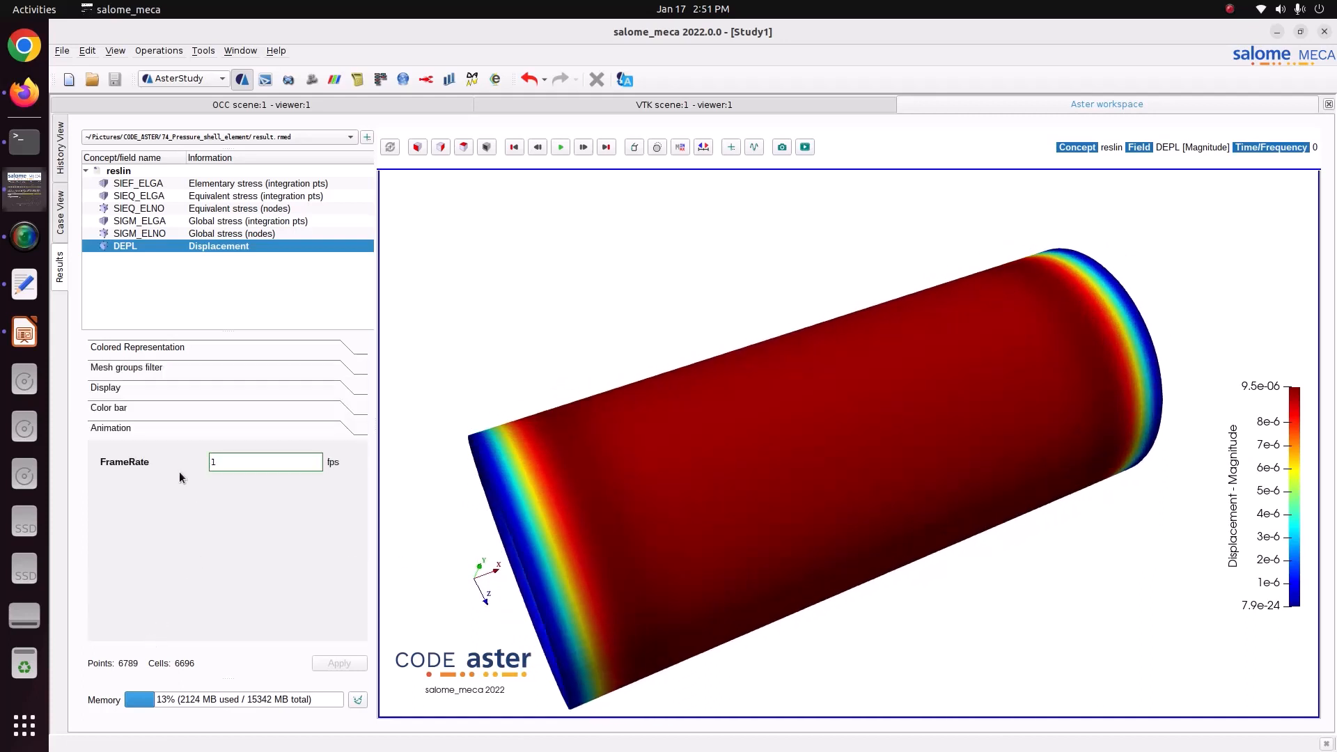
pyautogui.click(139, 407)
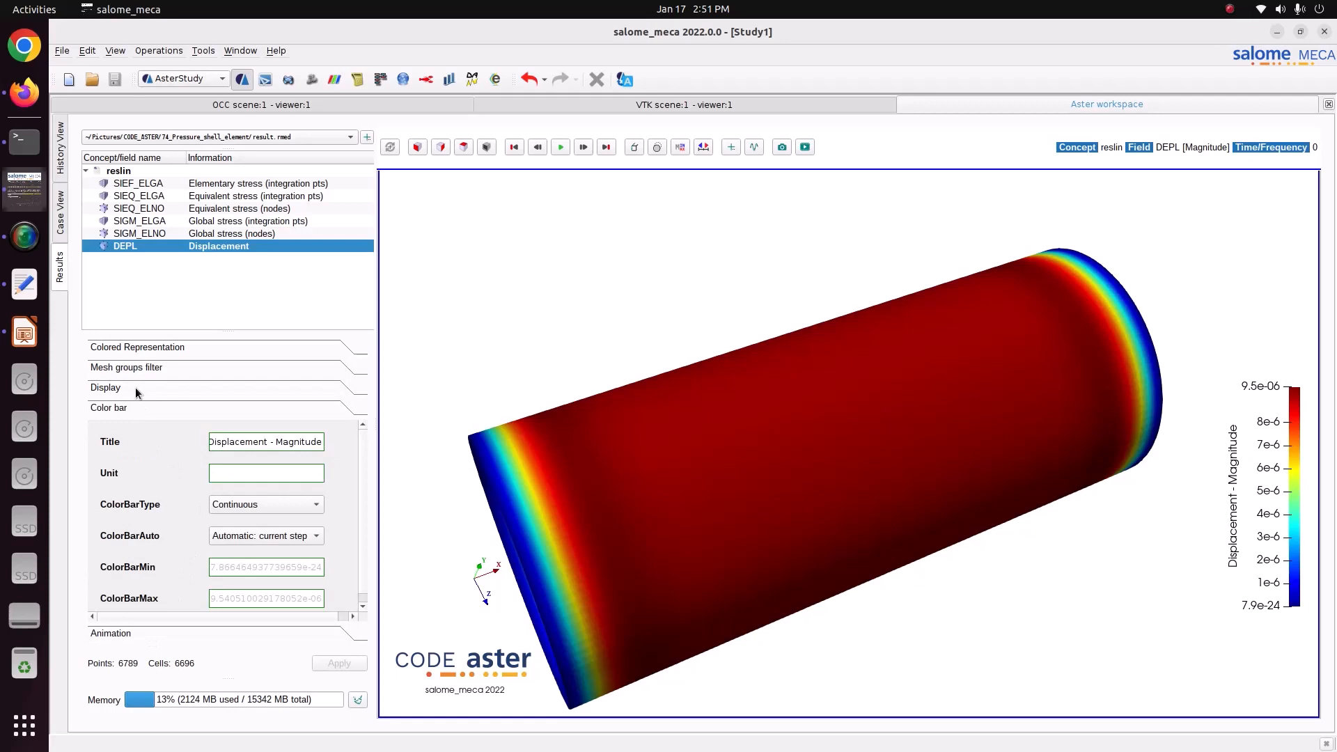
pyautogui.click(135, 387)
pyautogui.click(147, 373)
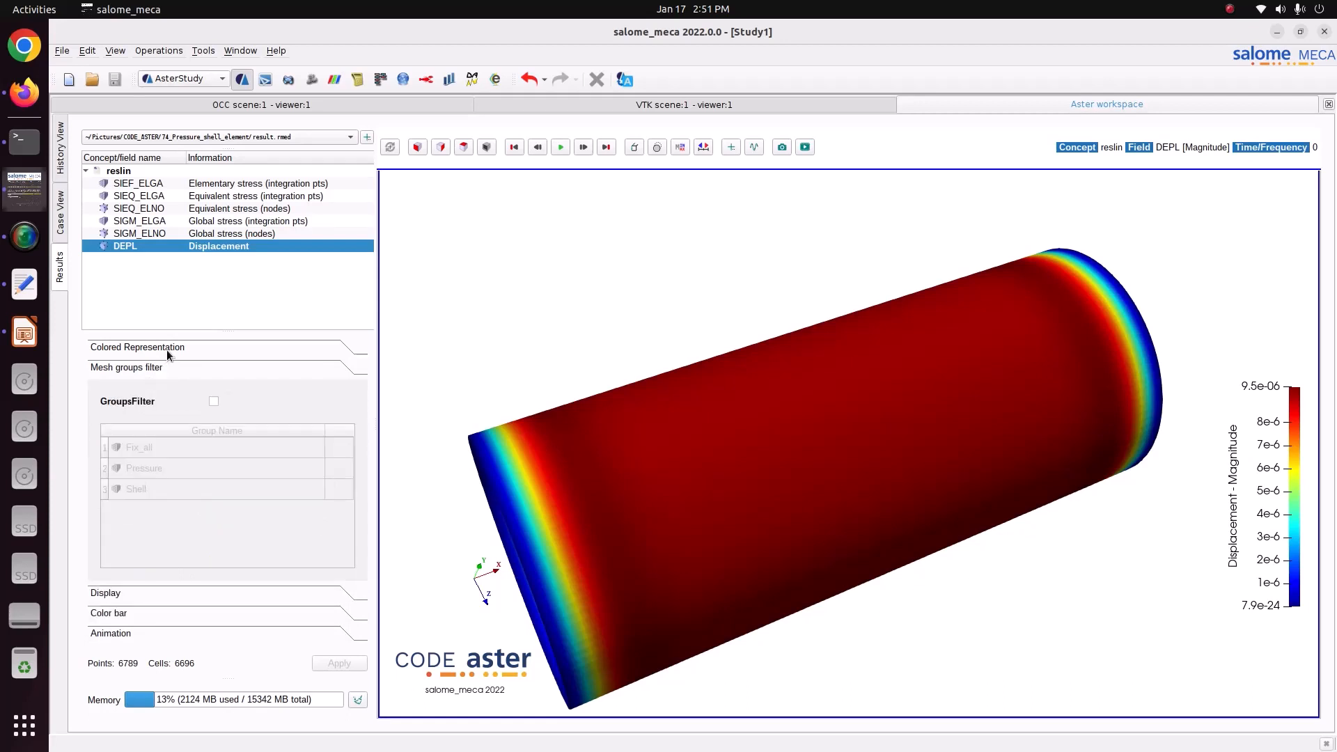
pyautogui.click(166, 349)
# Examine the color bar's range and type options, keep the type Continuous, and return to the colored representation settings.
pyautogui.click(135, 562)
pyautogui.click(142, 614)
pyautogui.scroll(-1, 286, 569)
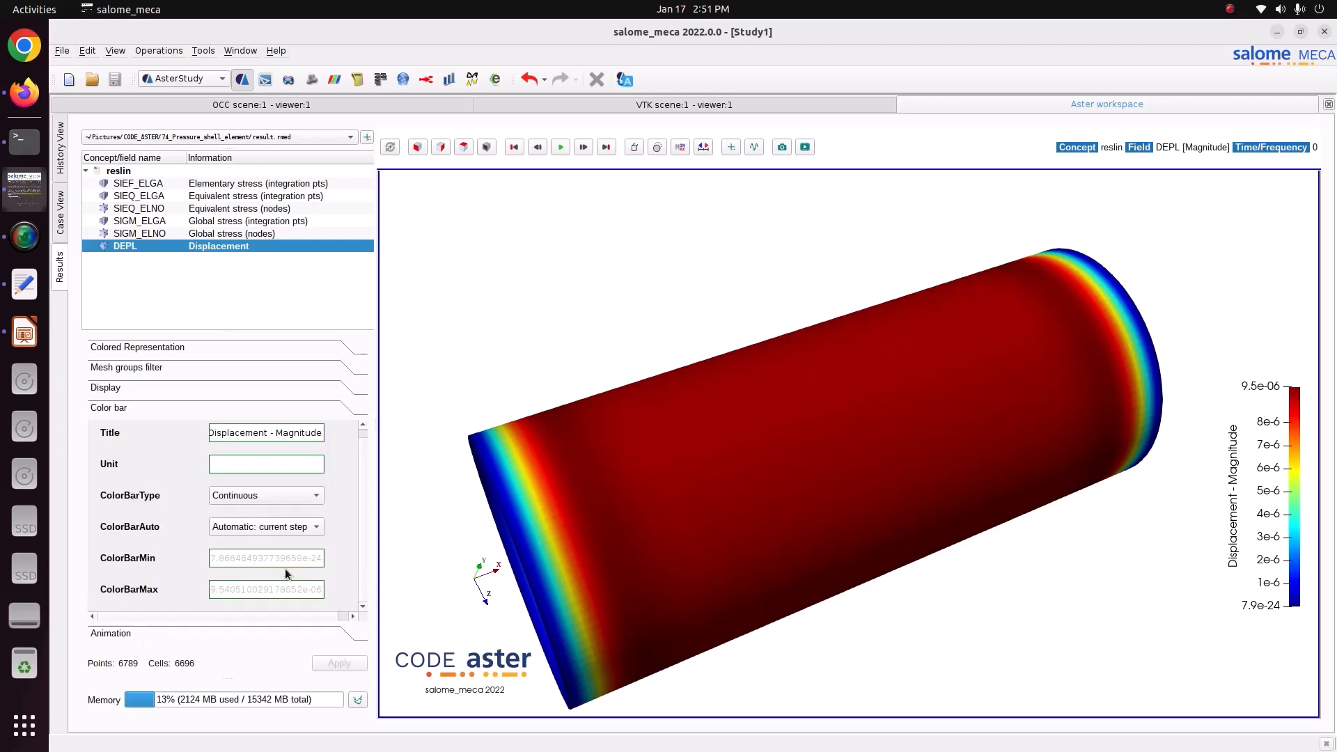
pyautogui.click(295, 527)
pyautogui.click(296, 525)
pyautogui.click(274, 493)
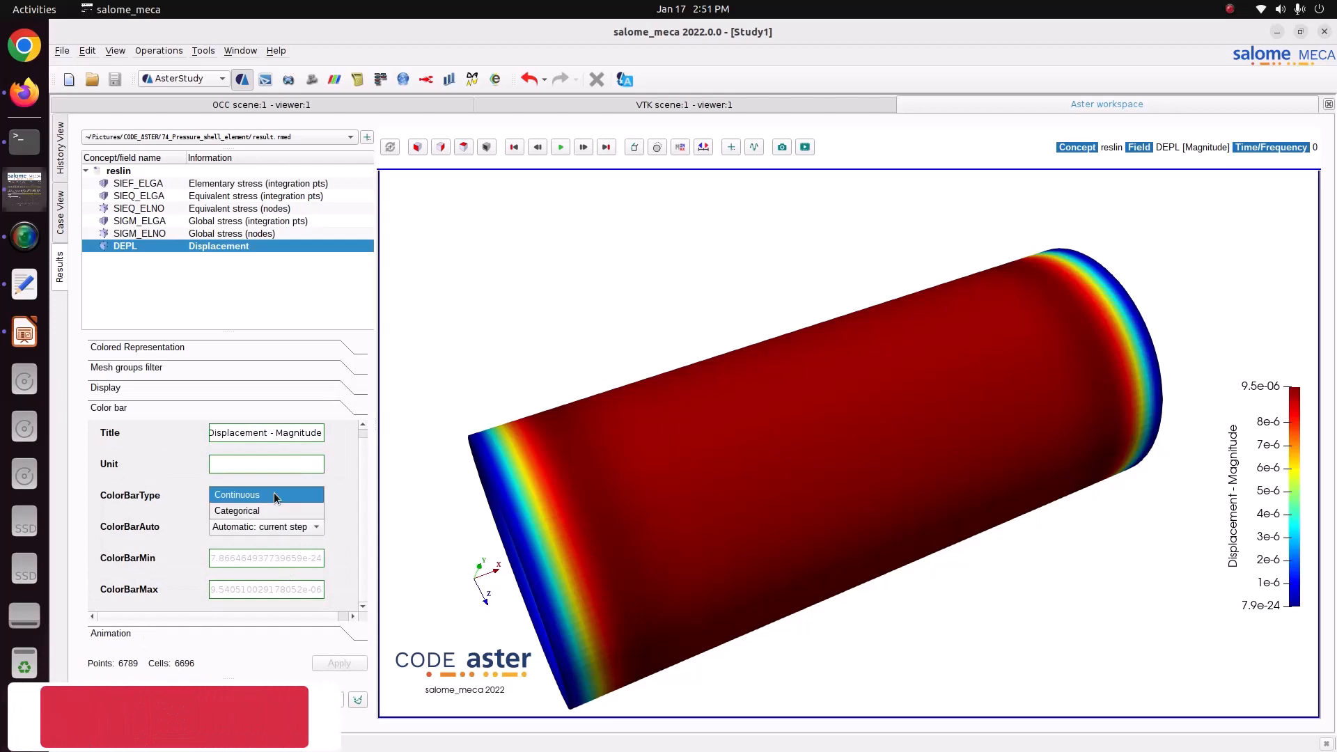
pyautogui.click(274, 491)
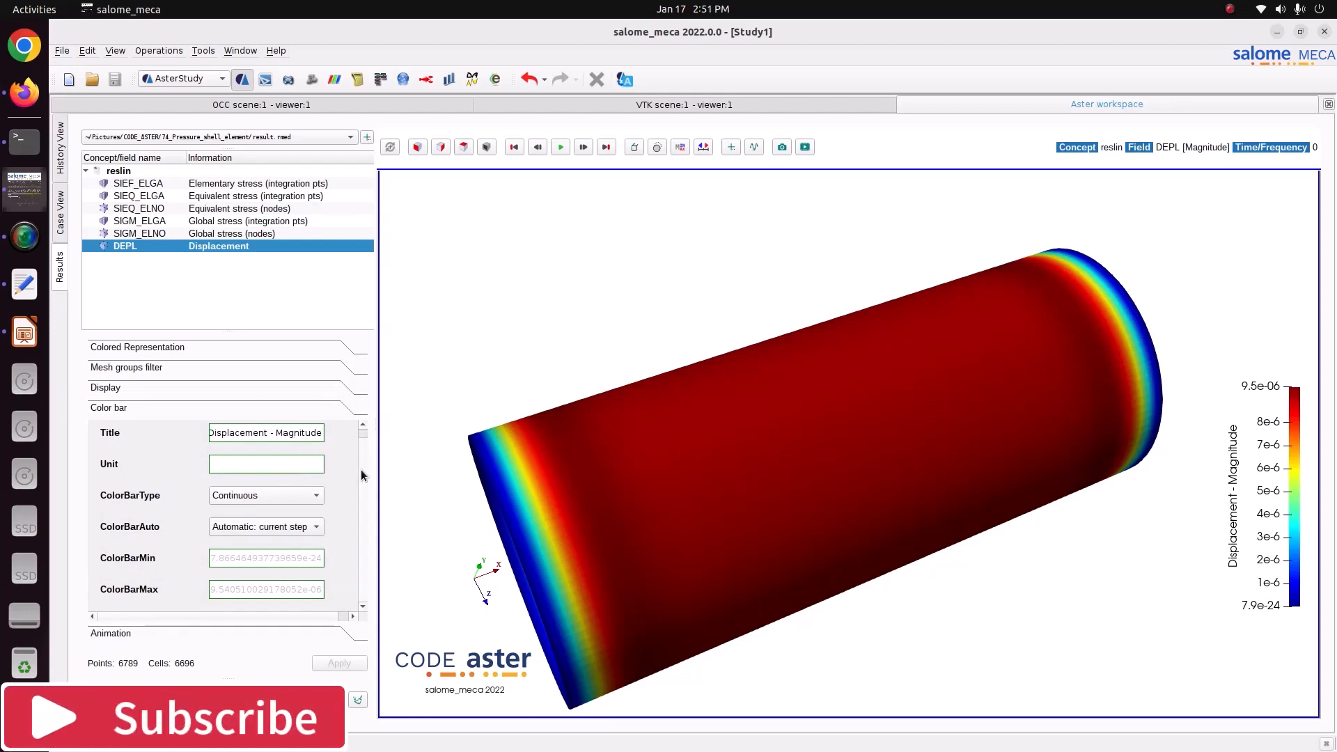
pyautogui.scroll(1, 360, 447)
pyautogui.click(190, 343)
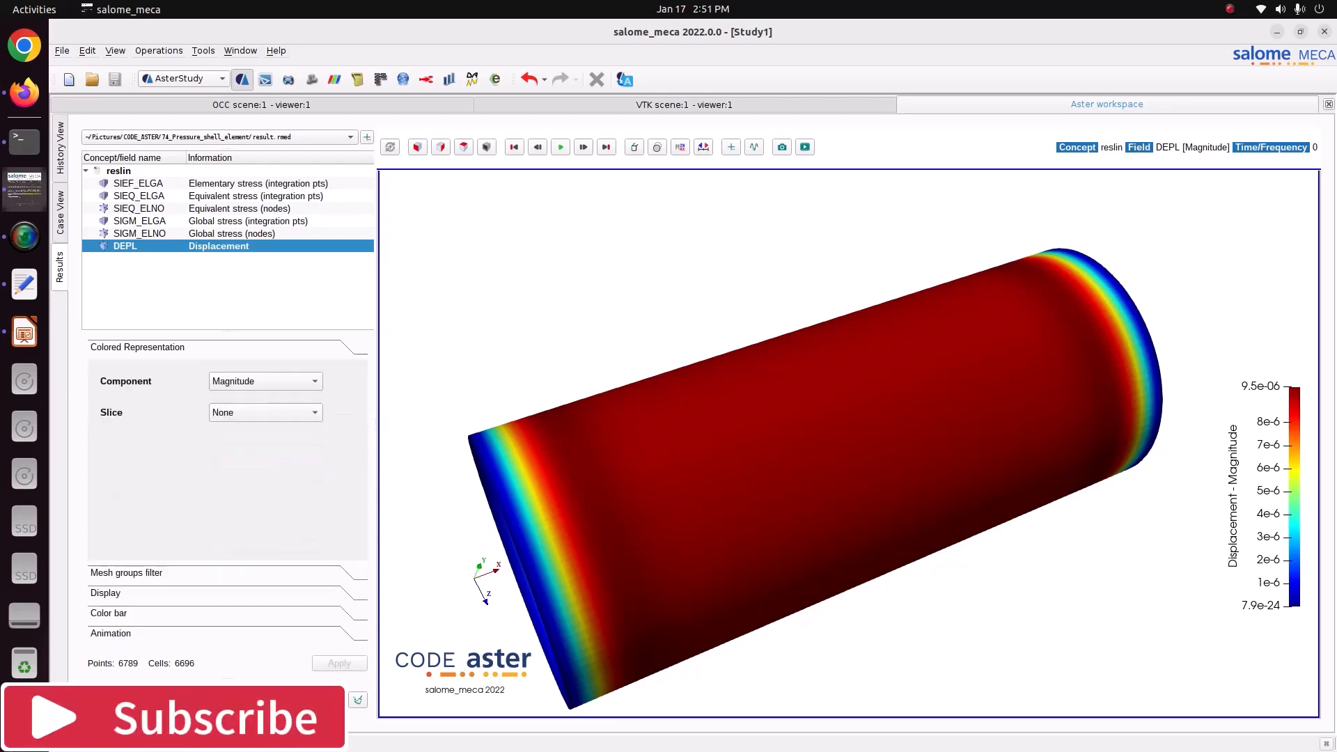
# View the SIXX component of the SIGM_ELNO nodal stress, and return to the DEPL displacement magnitude from a different angle.
pyautogui.doubleClick(208, 235)
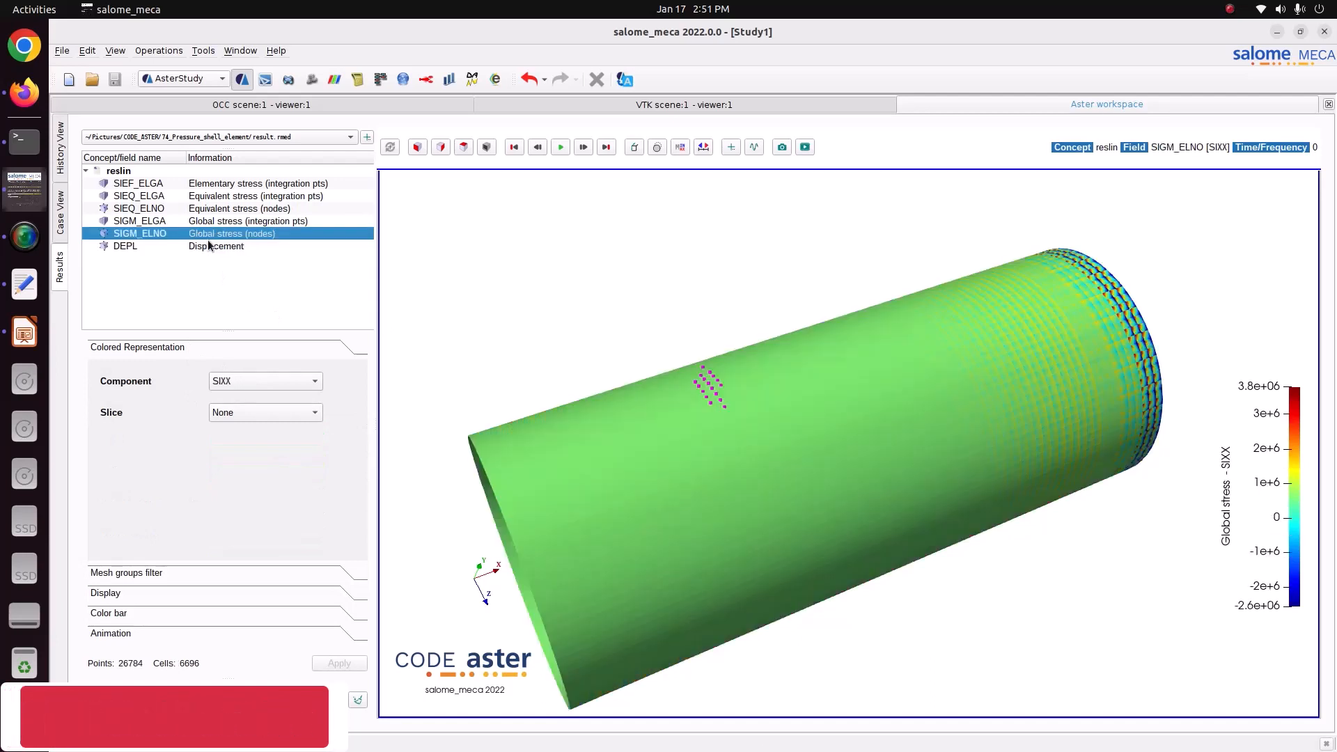
pyautogui.moveTo(766, 348); pyautogui.dragTo(654, 383)
pyautogui.moveTo(830, 332); pyautogui.dragTo(905, 404)
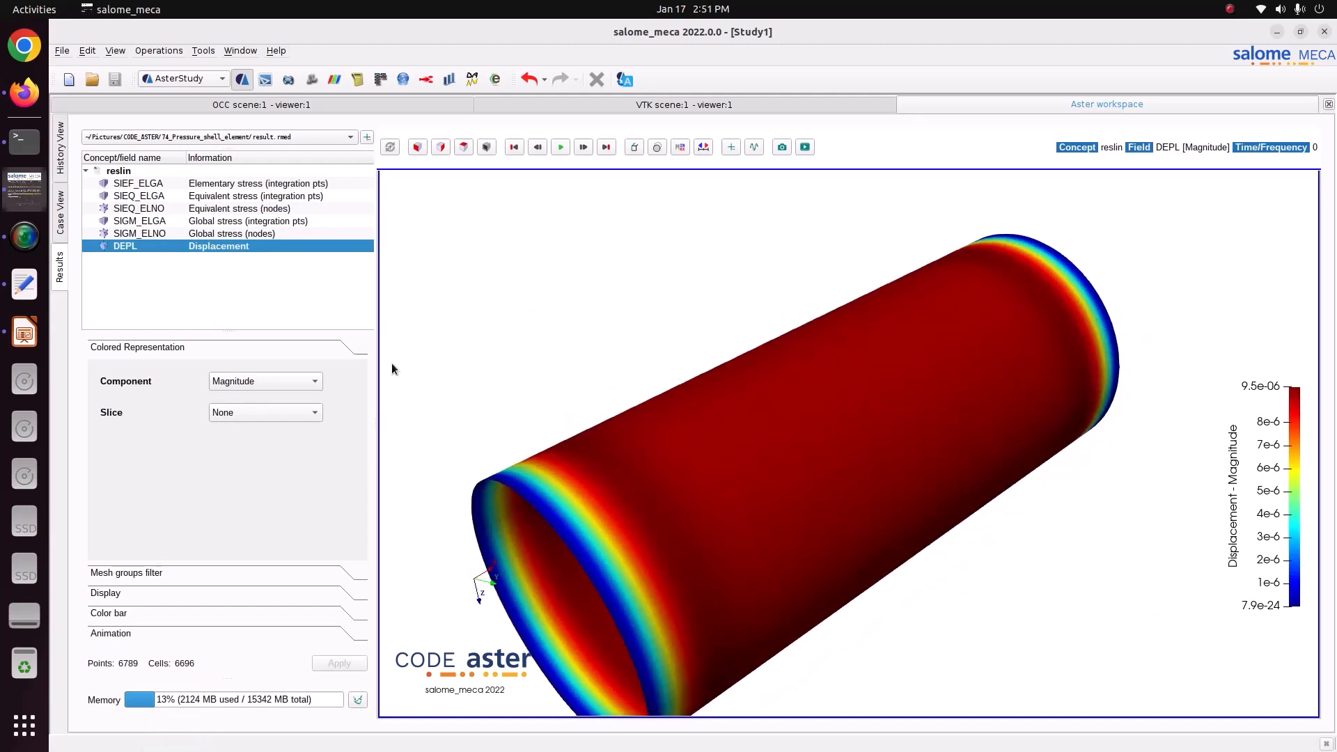
# Show the DX component of the displacement and inspect it along the vessel's outer side.
pyautogui.click(284, 376)
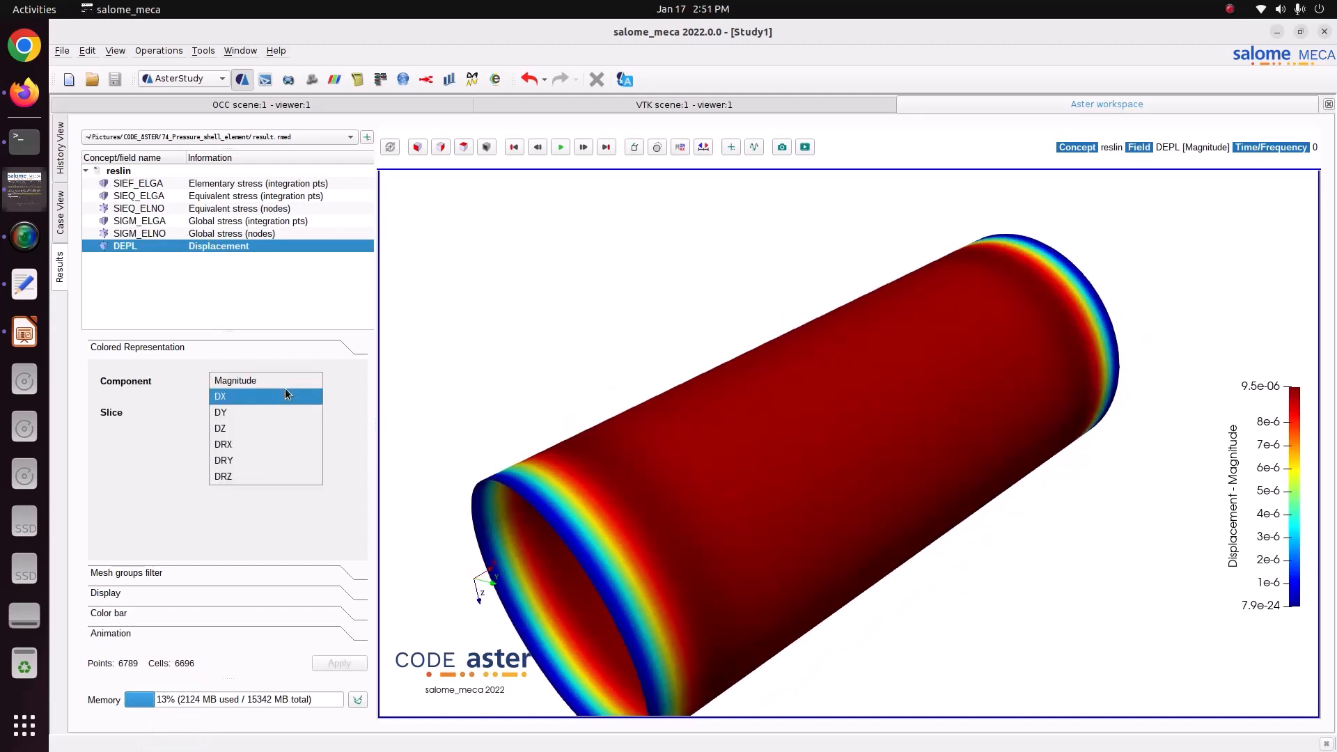
pyautogui.click(286, 388)
pyautogui.moveTo(685, 420); pyautogui.dragTo(741, 521)
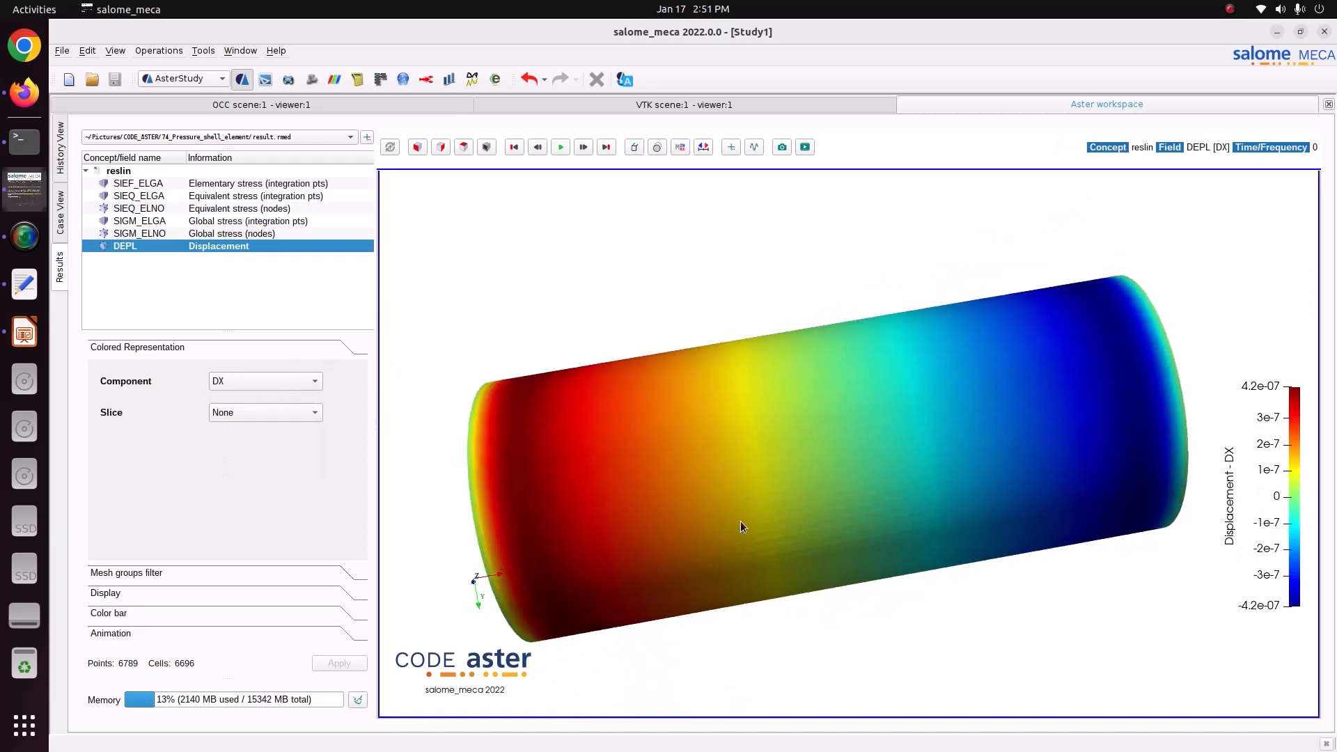
# Show the DY component of the displacement and inspect it on the vessel's outside and through its open end.
pyautogui.click(261, 381)
pyautogui.click(248, 397)
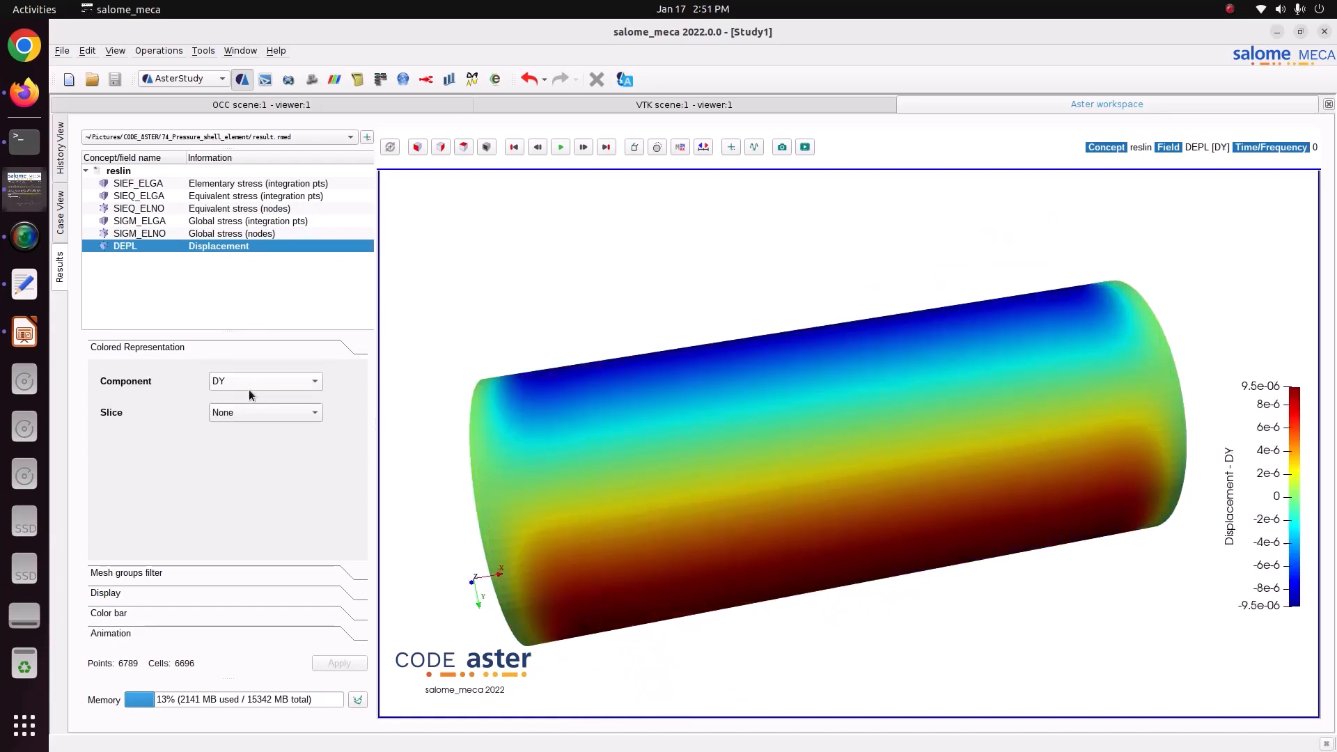
pyautogui.moveTo(766, 446); pyautogui.dragTo(761, 485)
# Show the DZ component of the displacement and inspect the vessel from several angles.
pyautogui.click(241, 387)
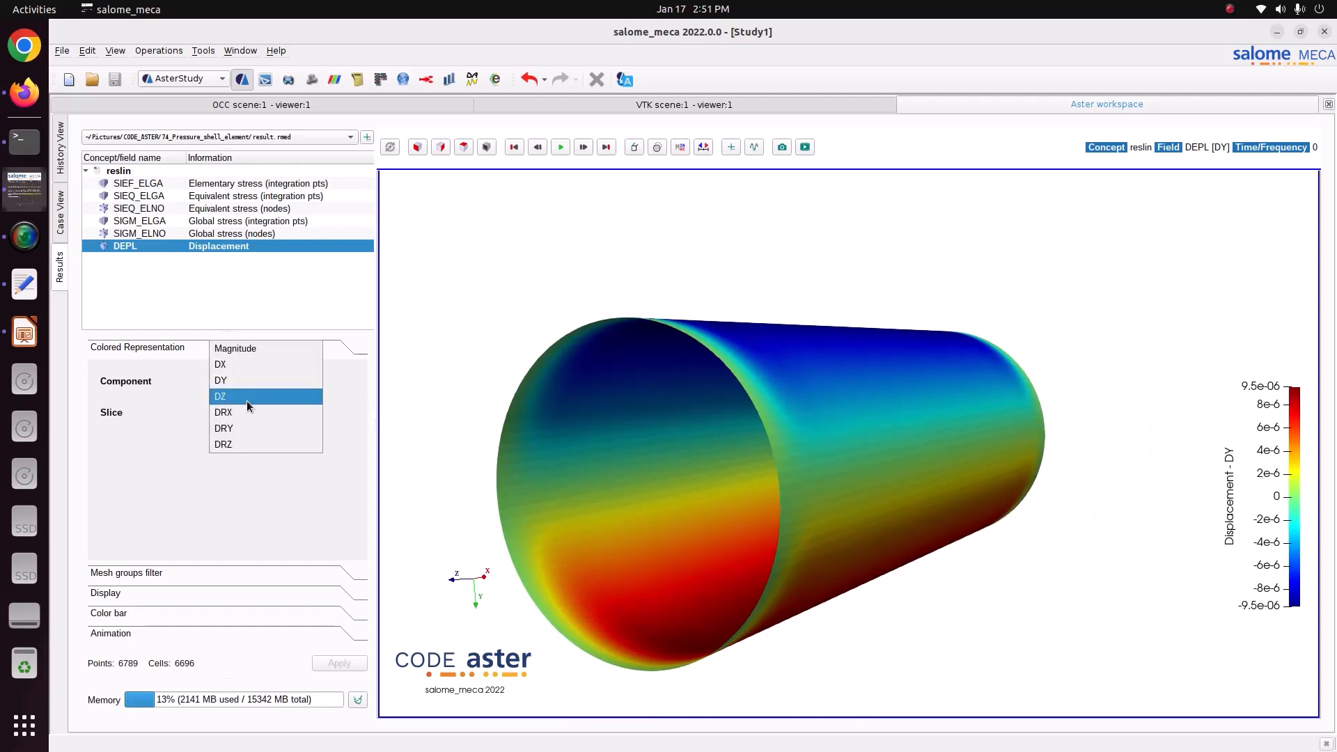
pyautogui.click(246, 400)
pyautogui.moveTo(613, 435); pyautogui.dragTo(303, 415)
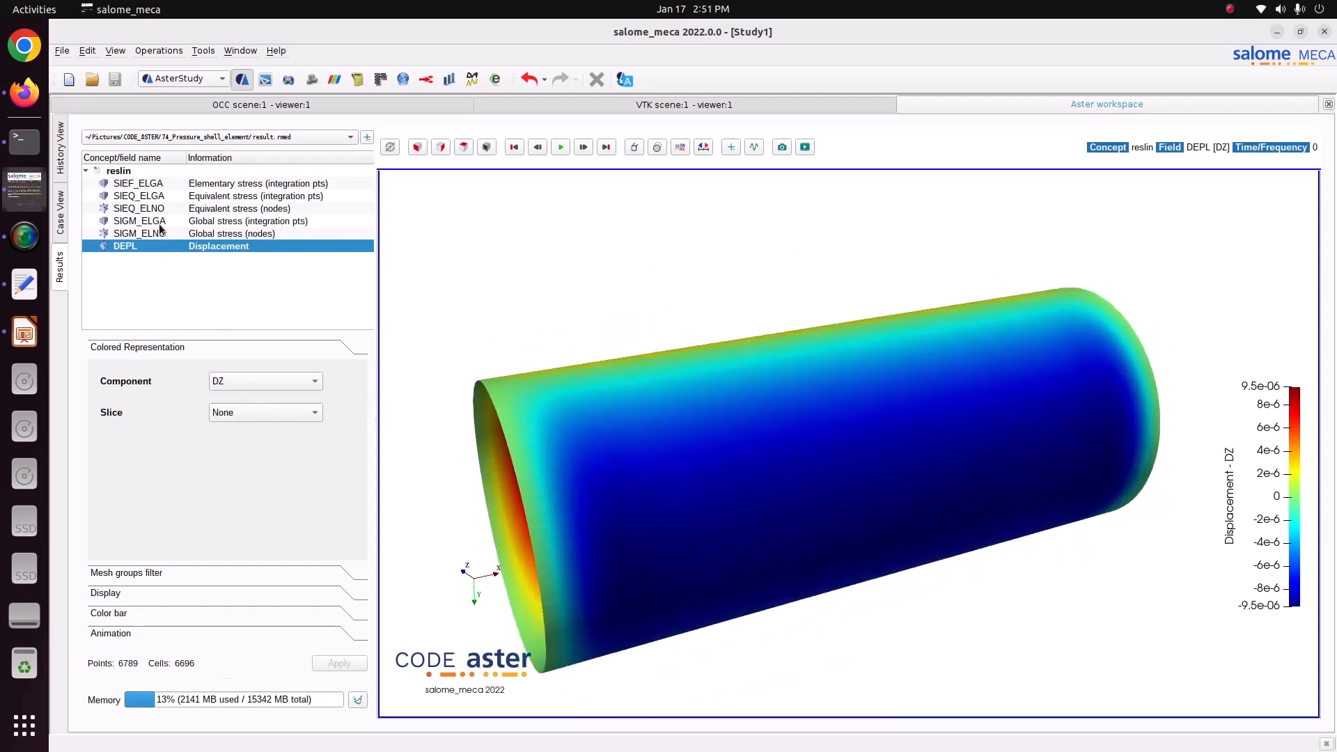
pyautogui.moveTo(504, 296); pyautogui.dragTo(822, 389)
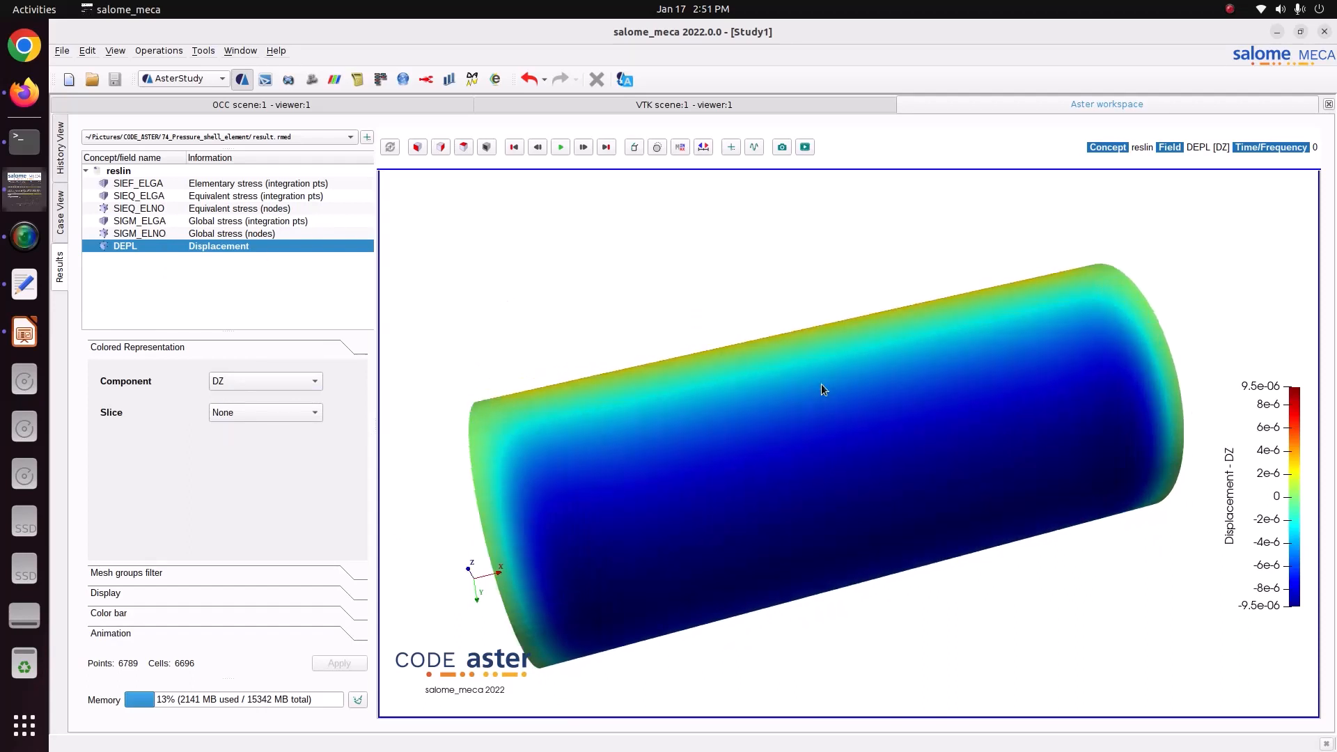